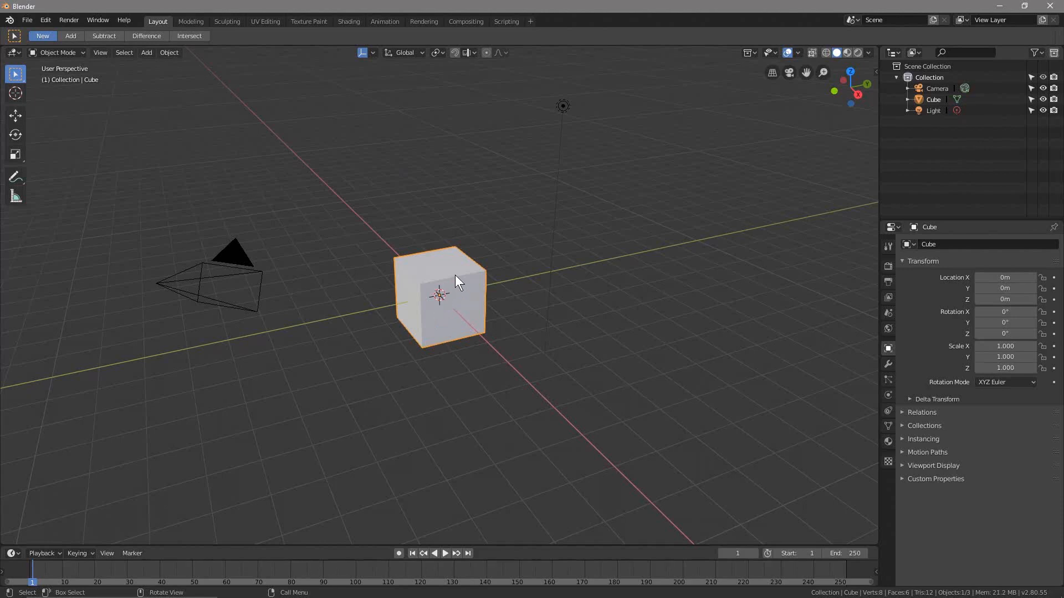
# - Delete the default cube and the light from the scene
pyautogui.press('Delete')
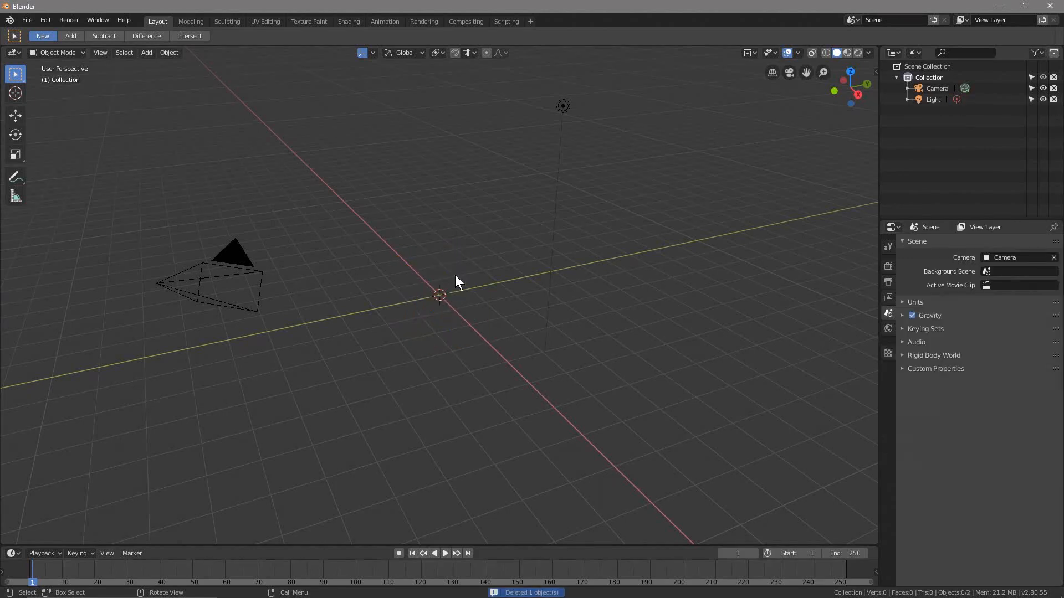
pyautogui.click(563, 107)
pyautogui.press('Delete')
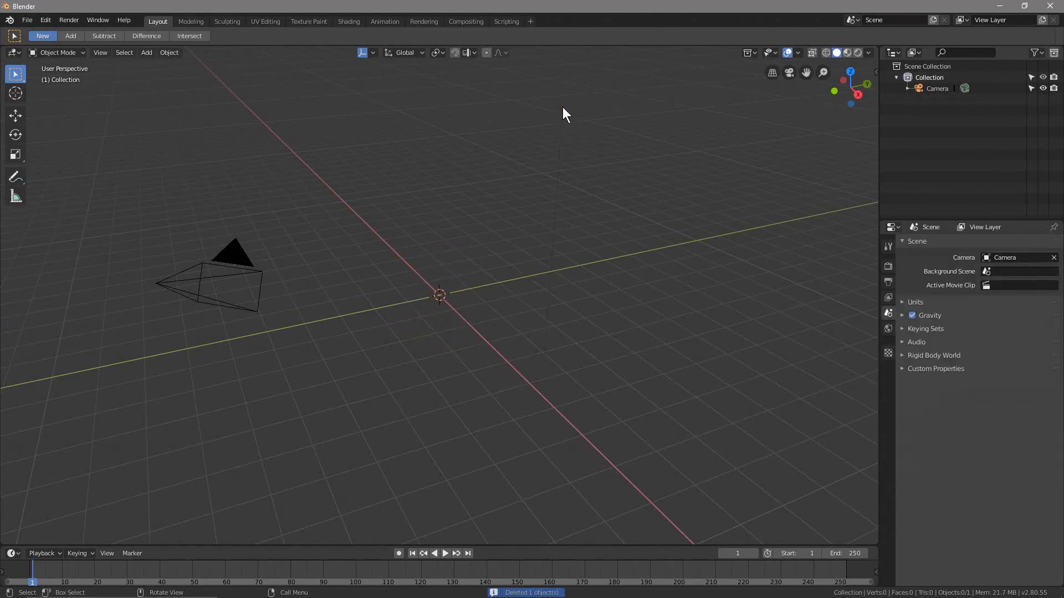
# - Save the project as "particles and 3D text - 01.blend" in the "Blender 2.8 - 3D Text and Particles" folder
pyautogui.moveTo(353, 342); pyautogui.dragTo(446, 340, button='middle')
pyautogui.click(26, 21)
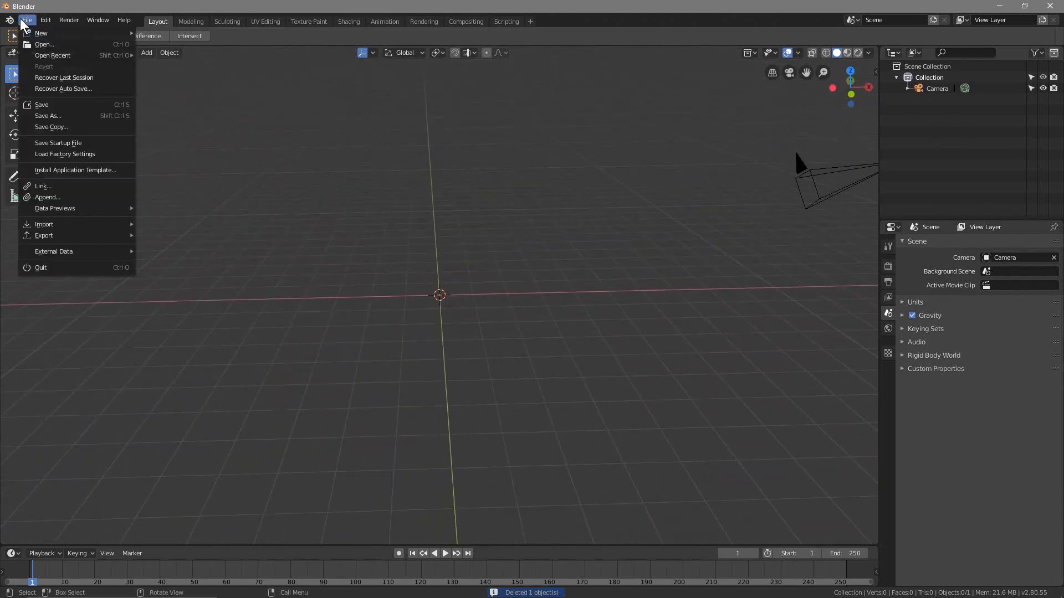
pyautogui.click(63, 116)
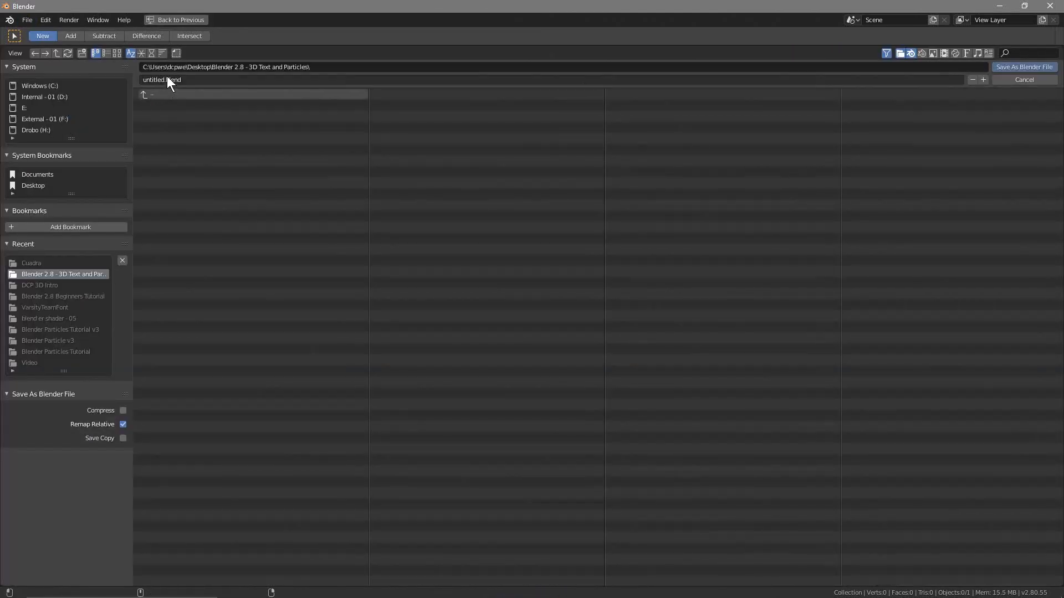
pyautogui.click(278, 80)
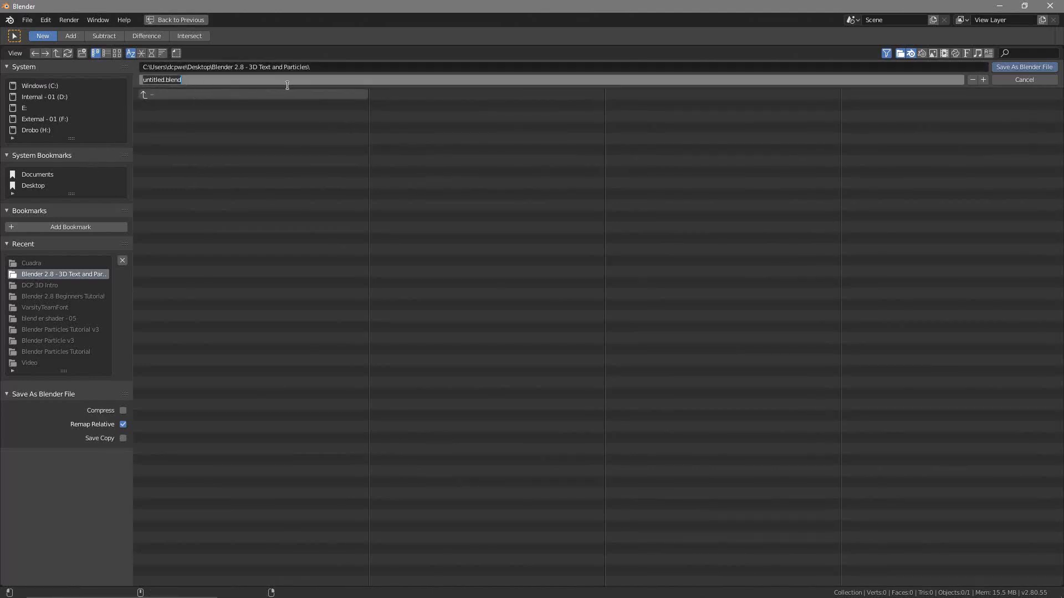
pyautogui.write('particles and 3D text - 01')
pyautogui.click(1028, 68)
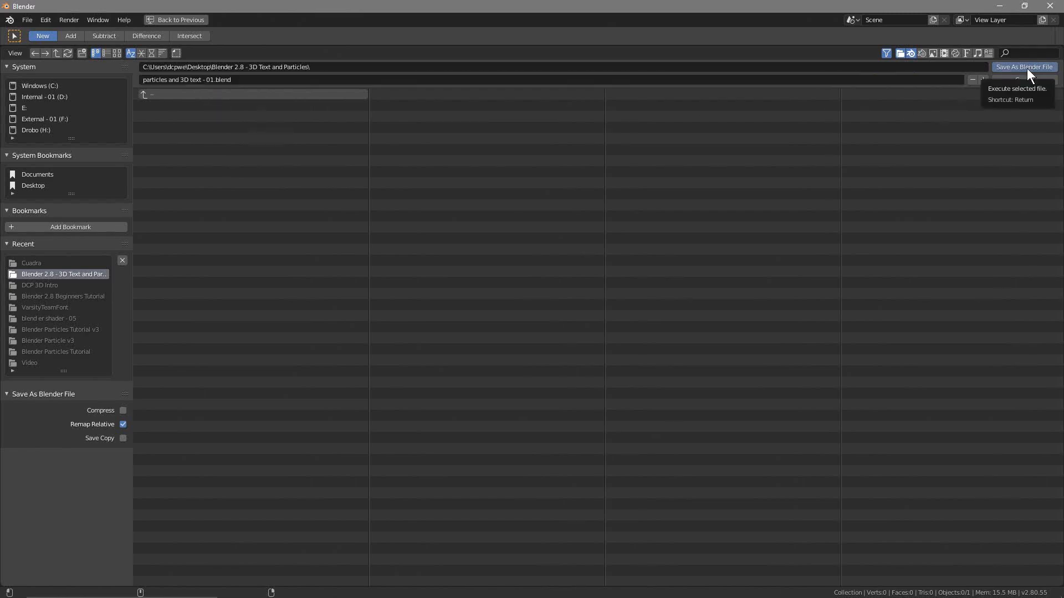
pyautogui.click(1027, 68)
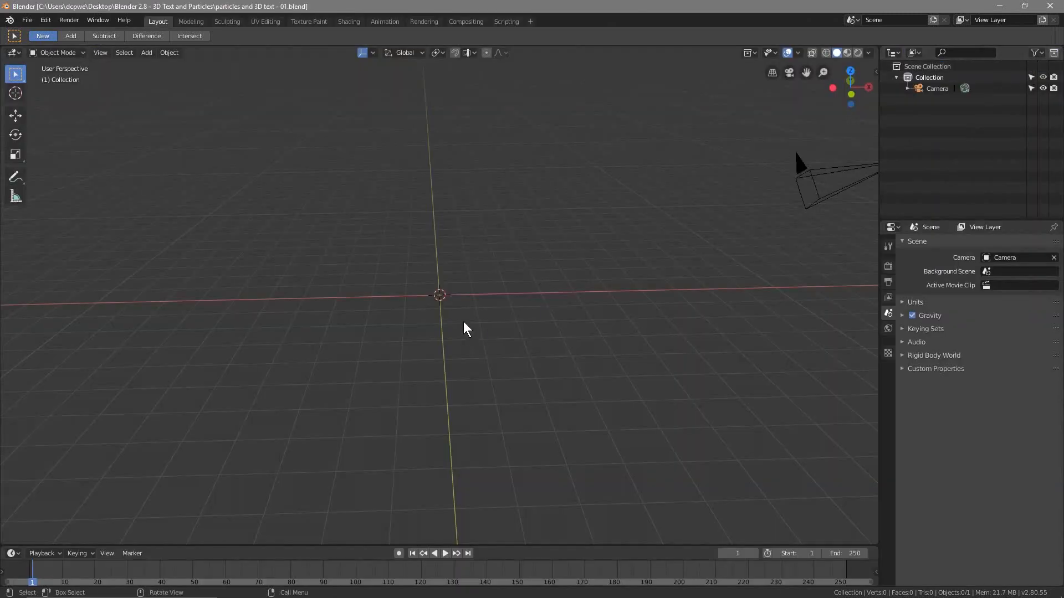
# - Add a text object at the scene origin and show it enlarged in the top orthographic view
pyautogui.hotkey('shift', 'a')
pyautogui.moveTo(463, 317)
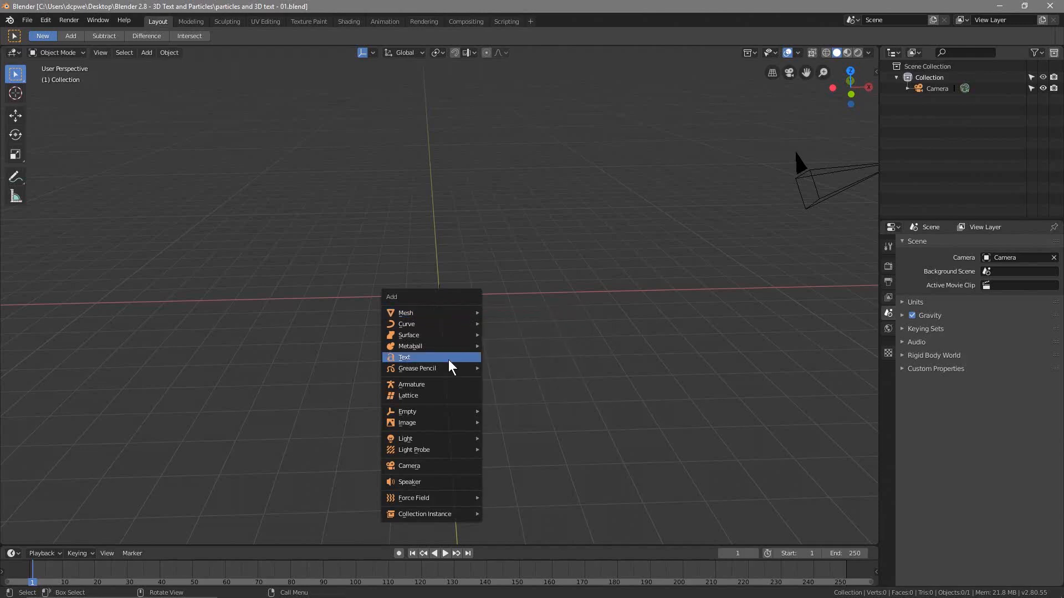
pyautogui.click(450, 359)
pyautogui.moveTo(516, 317); pyautogui.dragTo(489, 344, button='middle')
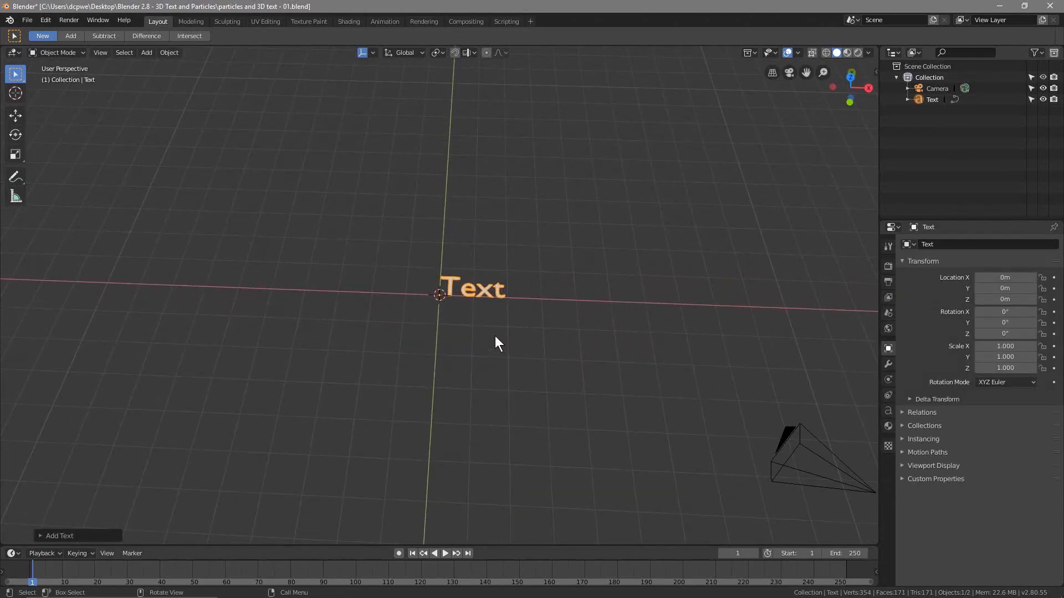
pyautogui.press('KP_7')
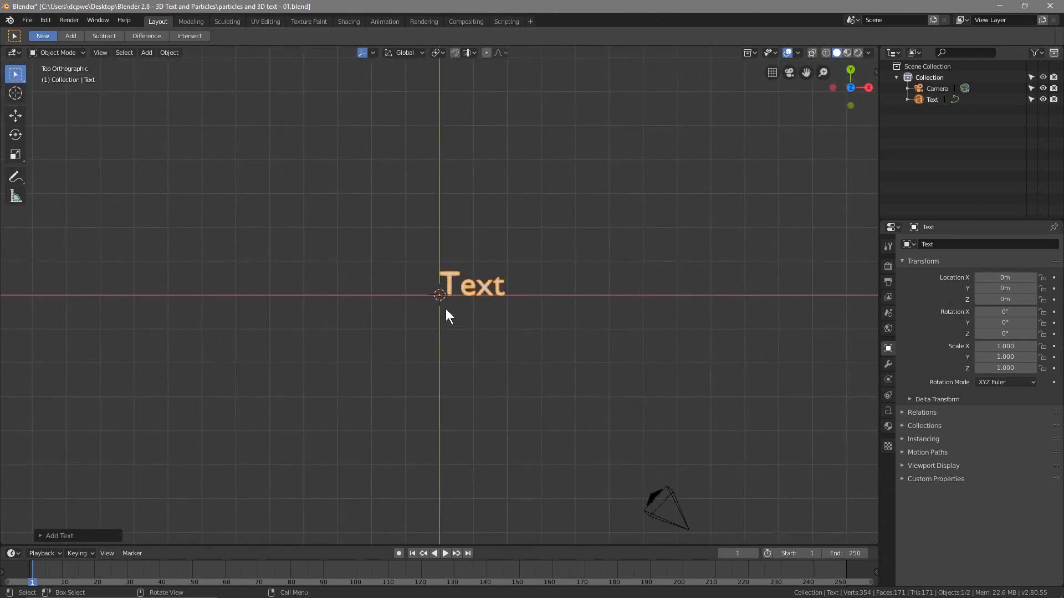
pyautogui.scroll(7, 447, 316)
pyautogui.keyDown('shift'); pyautogui.moveTo(556, 328); pyautogui.dragTo(467, 359, button='middle'); pyautogui.keyUp('shift')
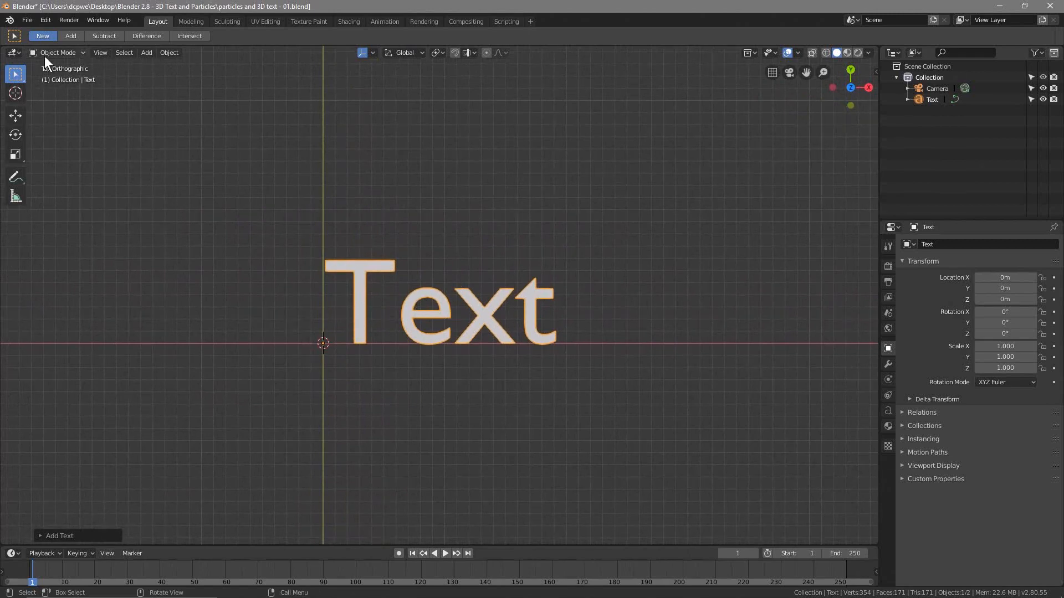
pyautogui.click(60, 54)
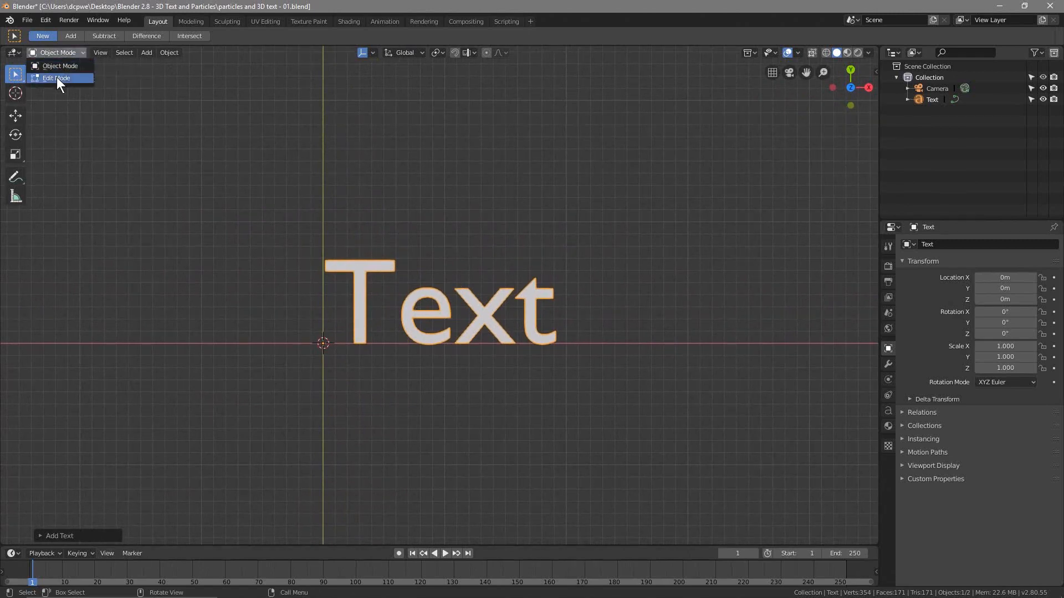
pyautogui.click(57, 79)
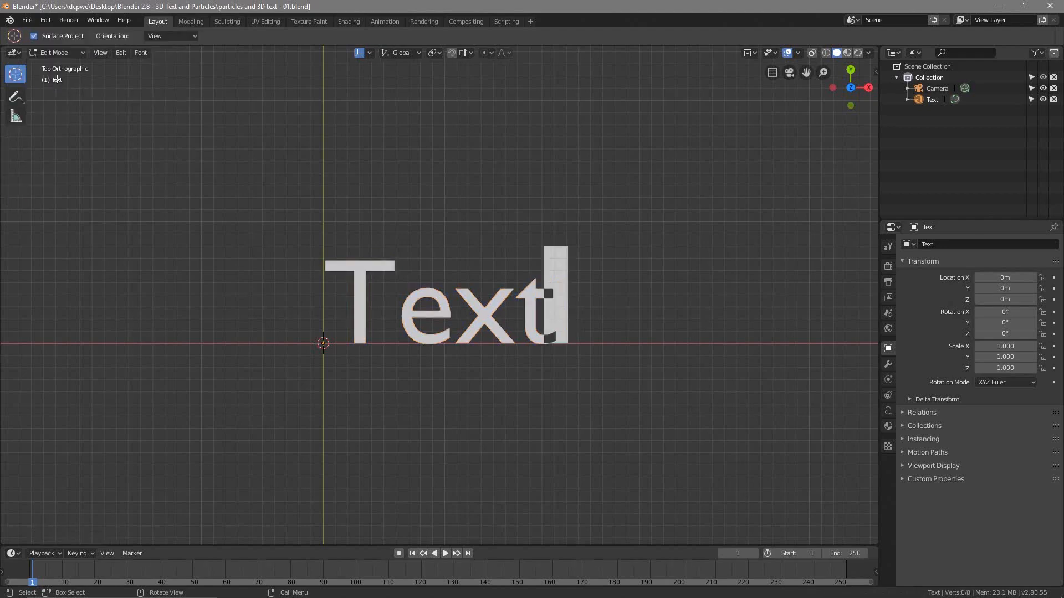
pyautogui.click(55, 52)
pyautogui.click(58, 64)
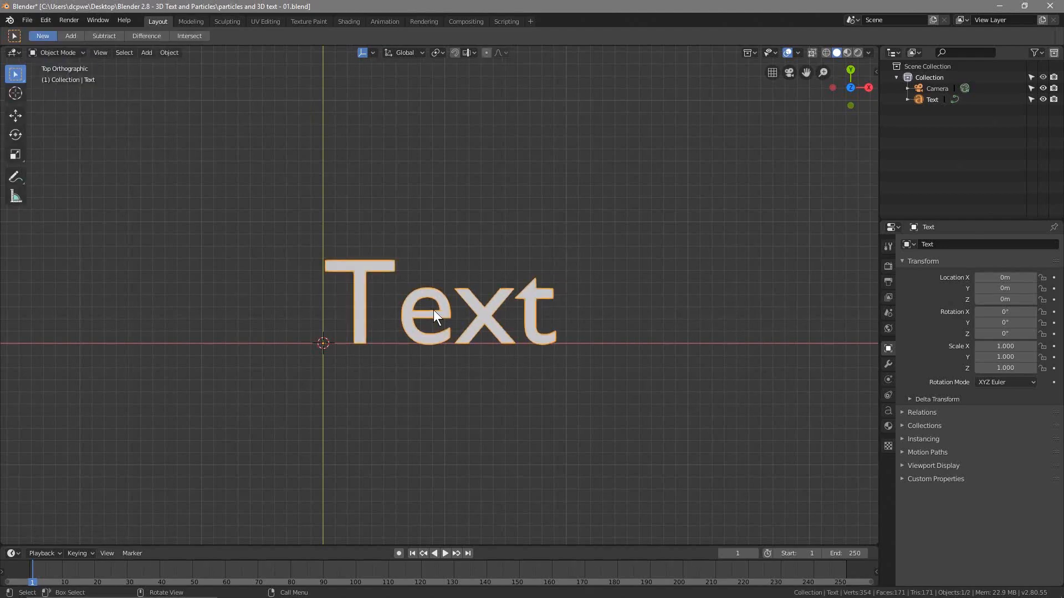
pyautogui.press('Tab')
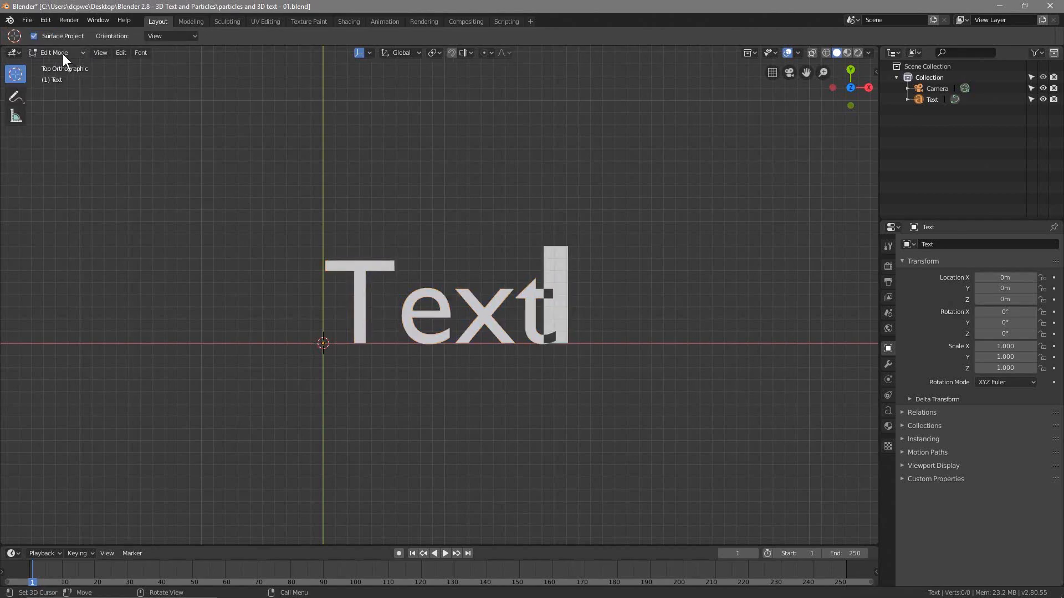
pyautogui.press('Tab')
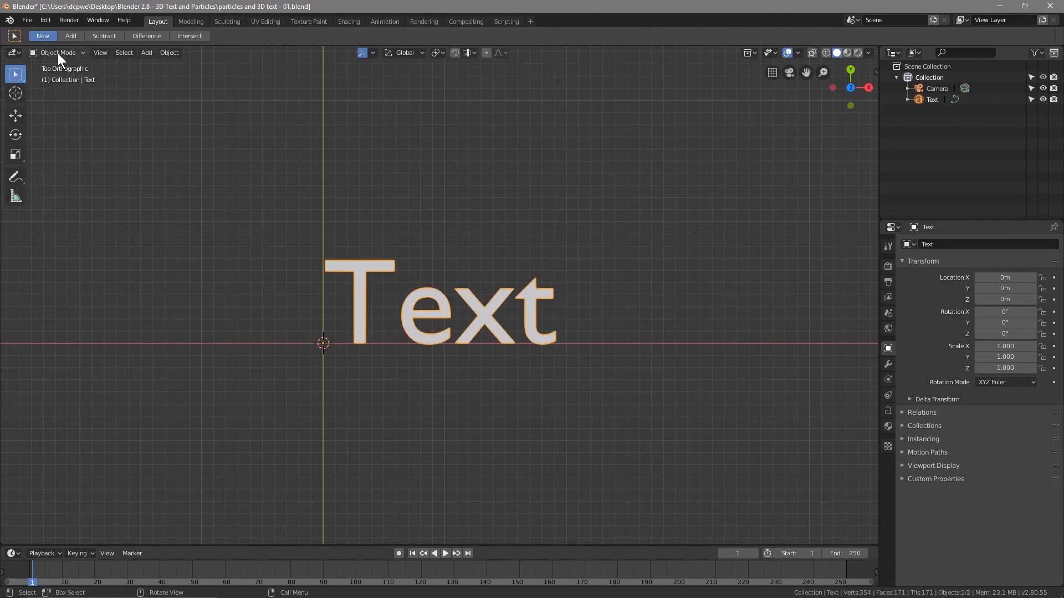
# - Replace the text object's wording with "Particles", return to Object Mode and save the file
pyautogui.press('Tab')
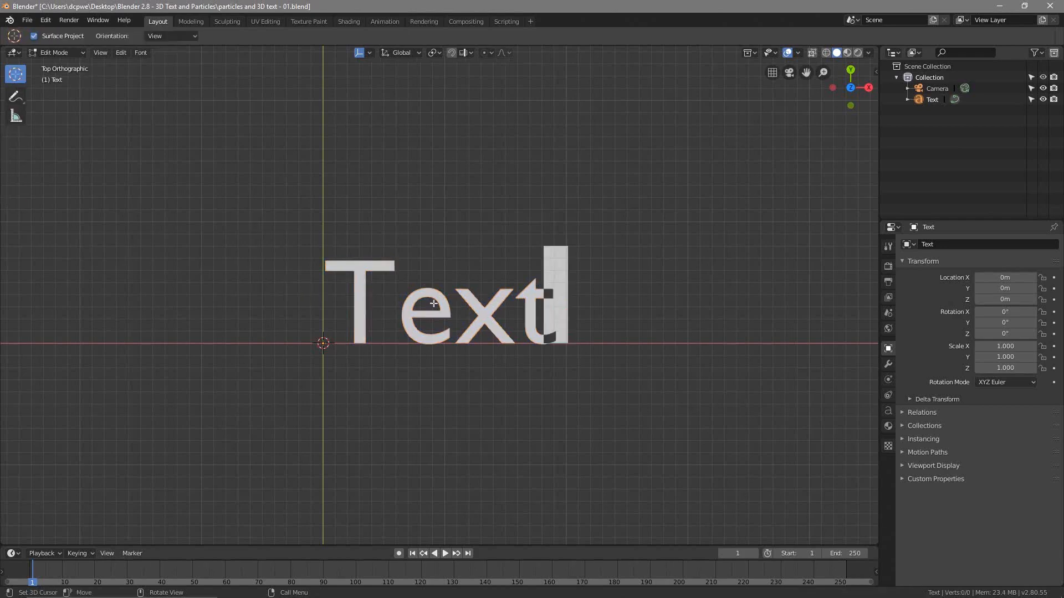
pyautogui.press('BackSpace')
pyautogui.press('BackSpace')
pyautogui.press('BackSpace')
pyautogui.press('BackSpace')
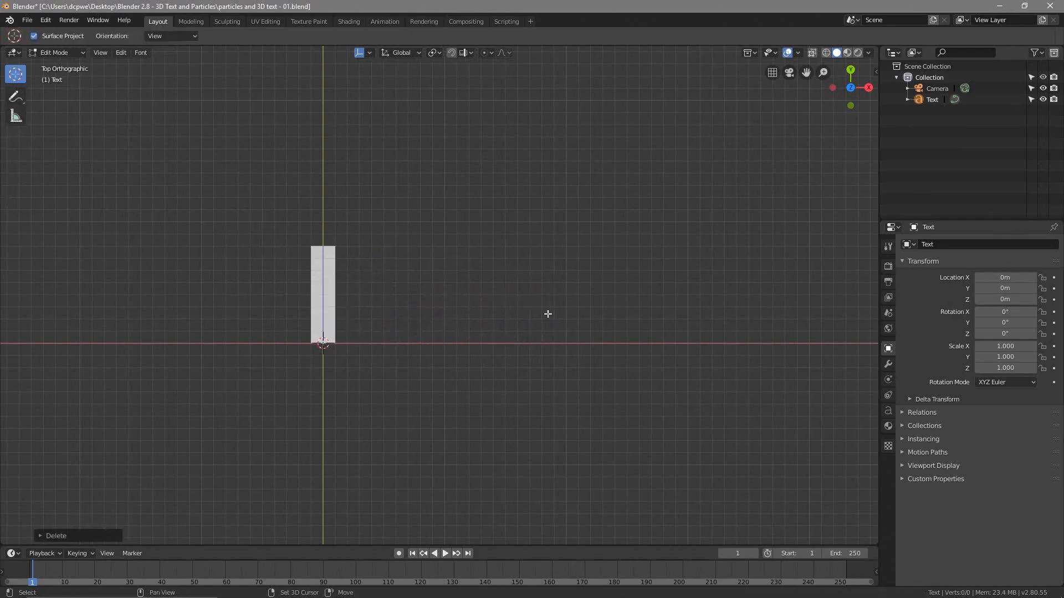
pyautogui.write('Particles')
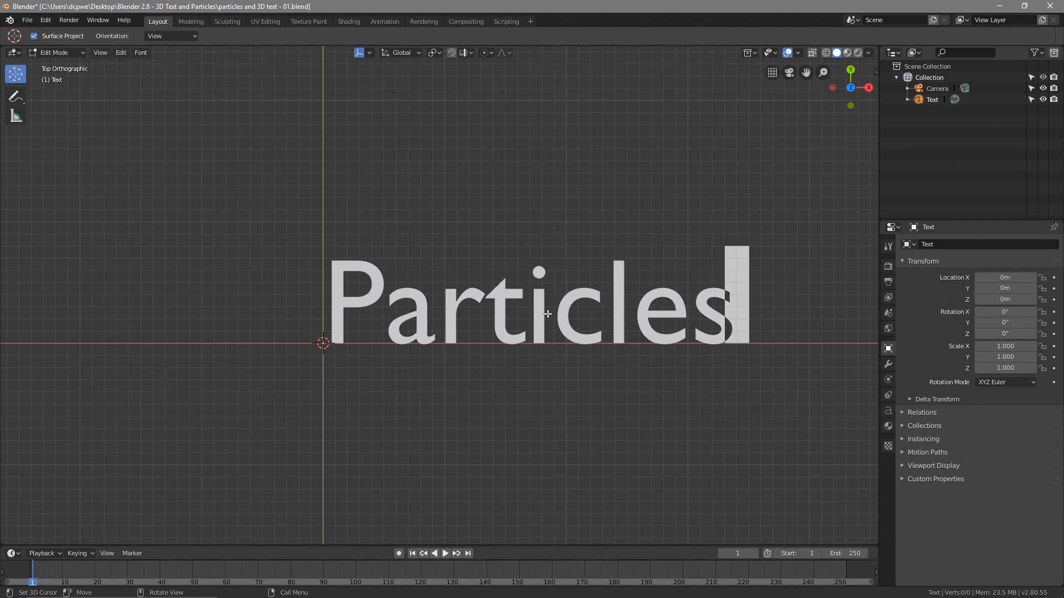
pyautogui.press('Tab')
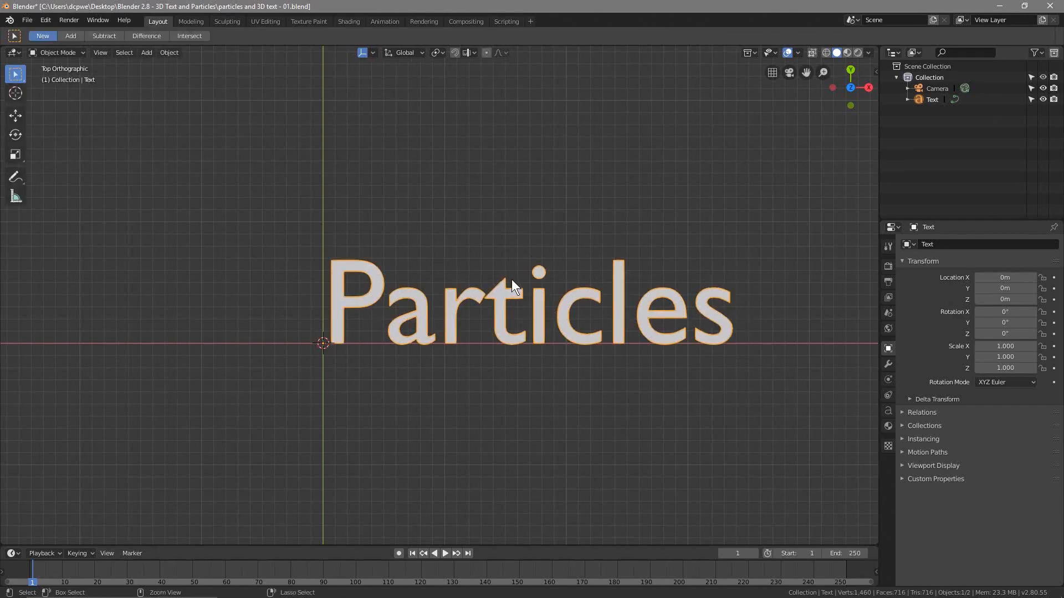
pyautogui.hotkey('ctrl', 's')
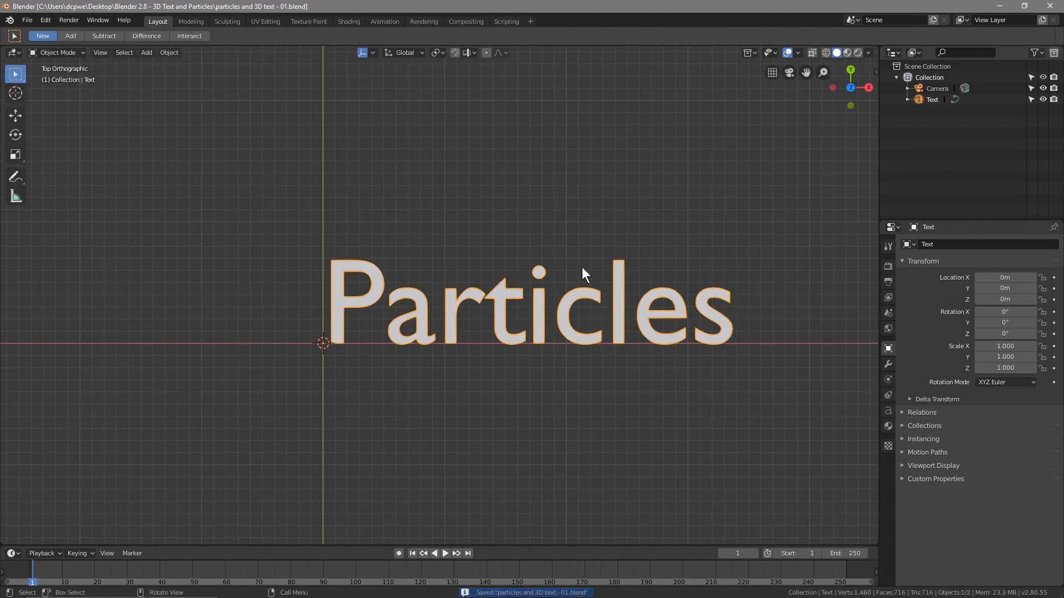
# - Switch to Chrome, close the old Cuadra Font tab and open the Free Commercial Use Fonts page on 1001fonts.com
pyautogui.click(1001, 7)
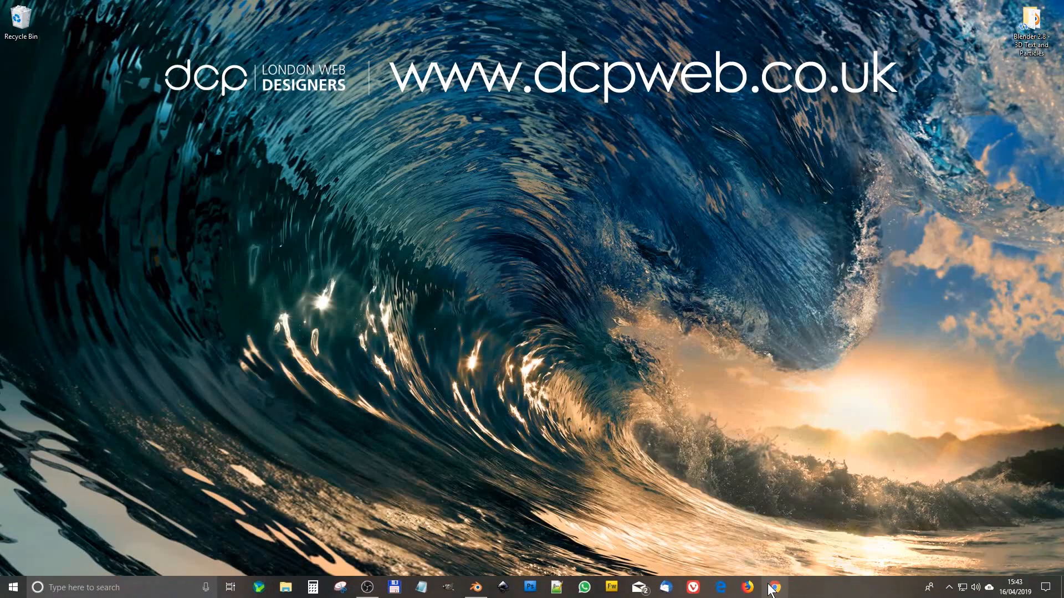
pyautogui.click(773, 585)
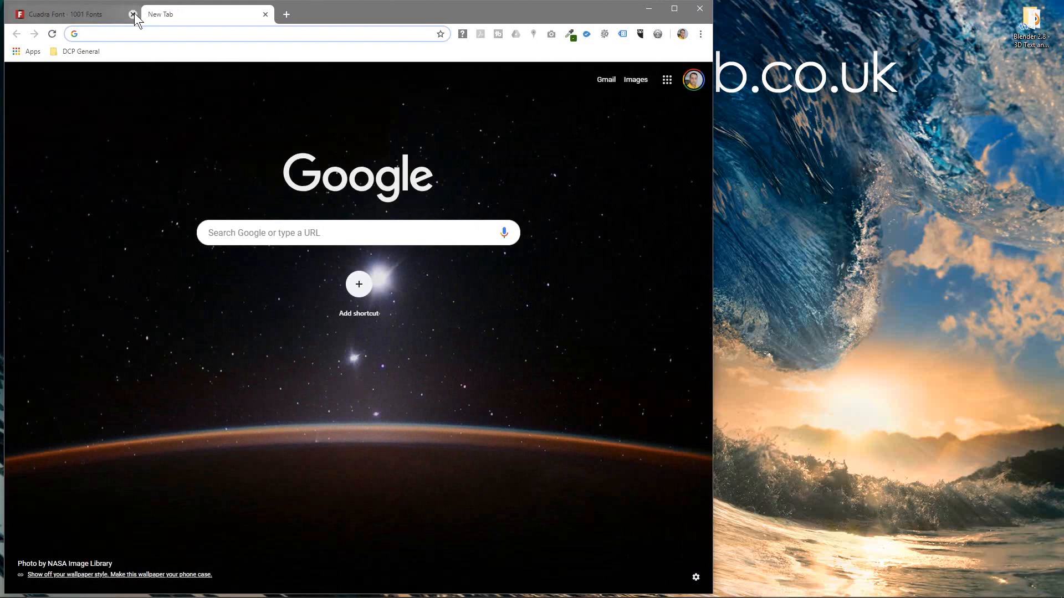
pyautogui.click(132, 13)
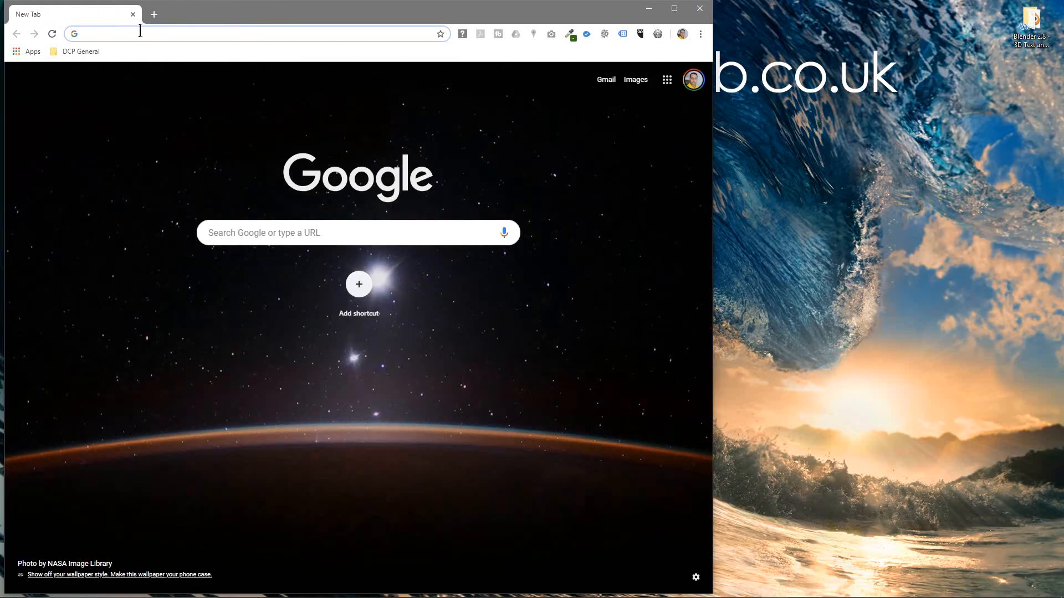
pyautogui.write('free com')
pyautogui.press('Down')
pyautogui.press('Down')
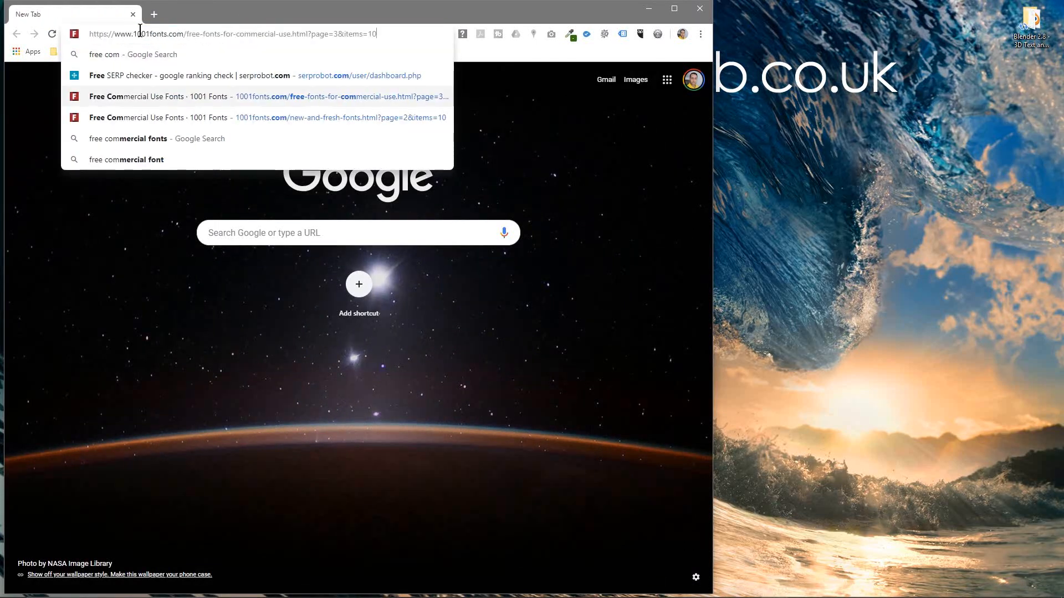
pyautogui.press('Return')
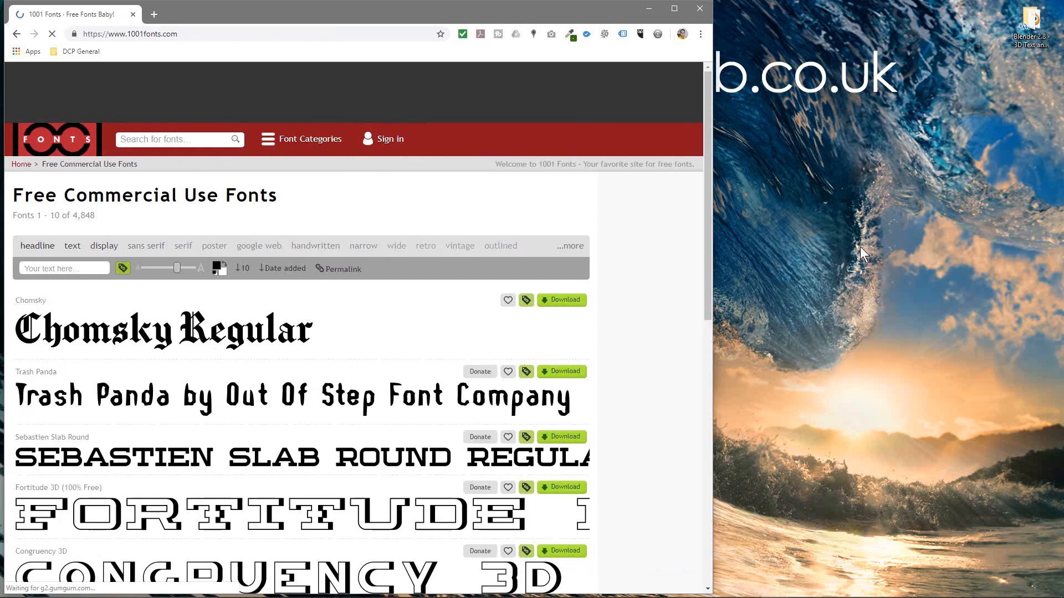
pyautogui.click(1025, 30)
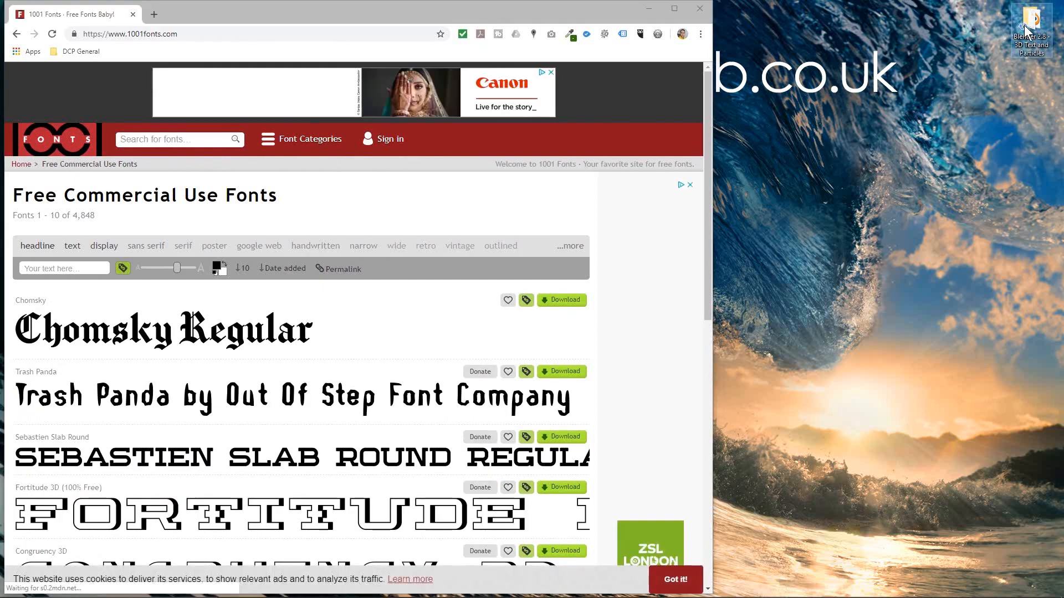
pyautogui.doubleClick(1025, 26)
pyautogui.moveTo(742, 59); pyautogui.dragTo(1063, 94)
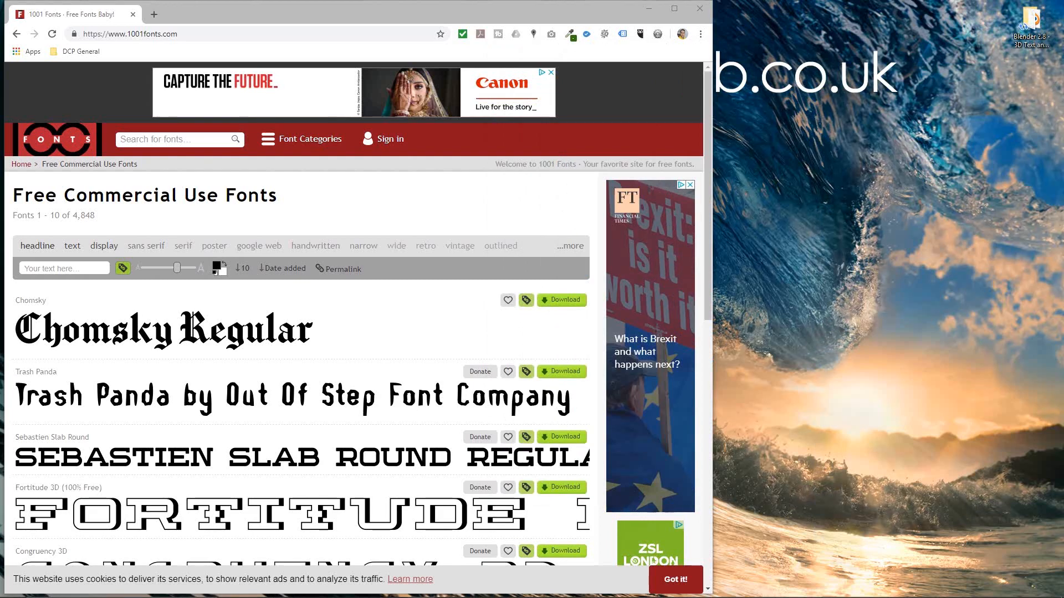
pyautogui.click(191, 33)
pyautogui.write('https://www.1001fonts.com/cuadra-font.html')
pyautogui.click(317, 60)
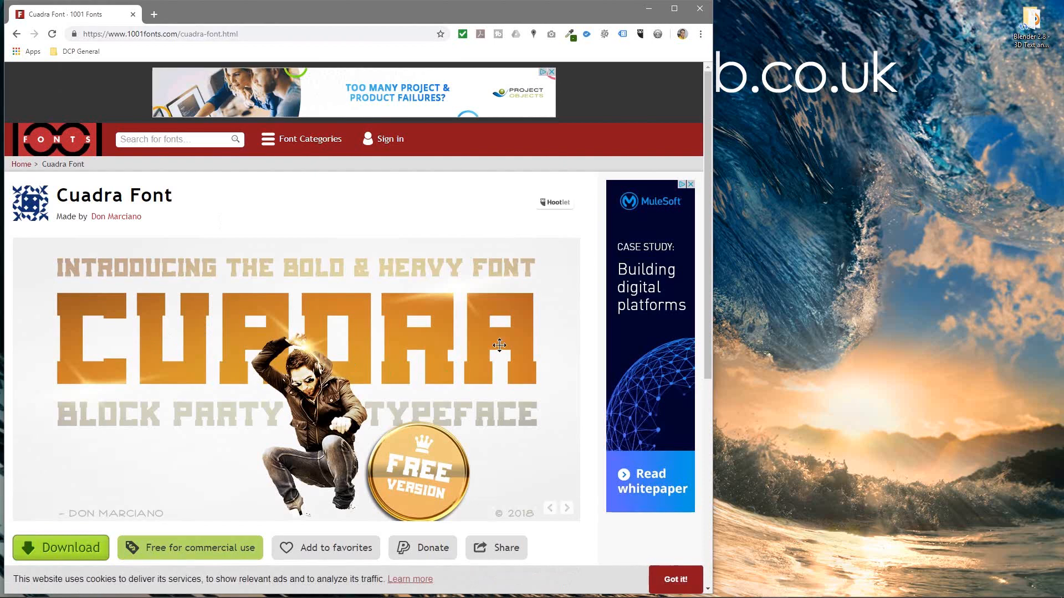
pyautogui.scroll(-4, 463, 352)
pyautogui.click(60, 326)
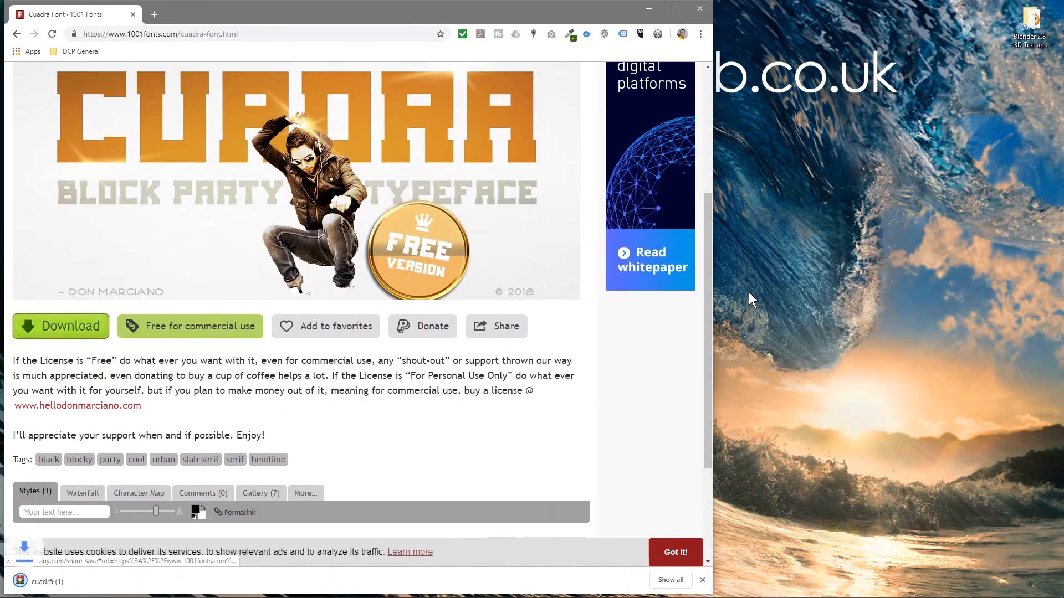
# - Open the "Blender 2.8 - 3D Text and Particles" folder beside the browser and place the downloaded cuadra (1).zip in it
pyautogui.doubleClick(1031, 28)
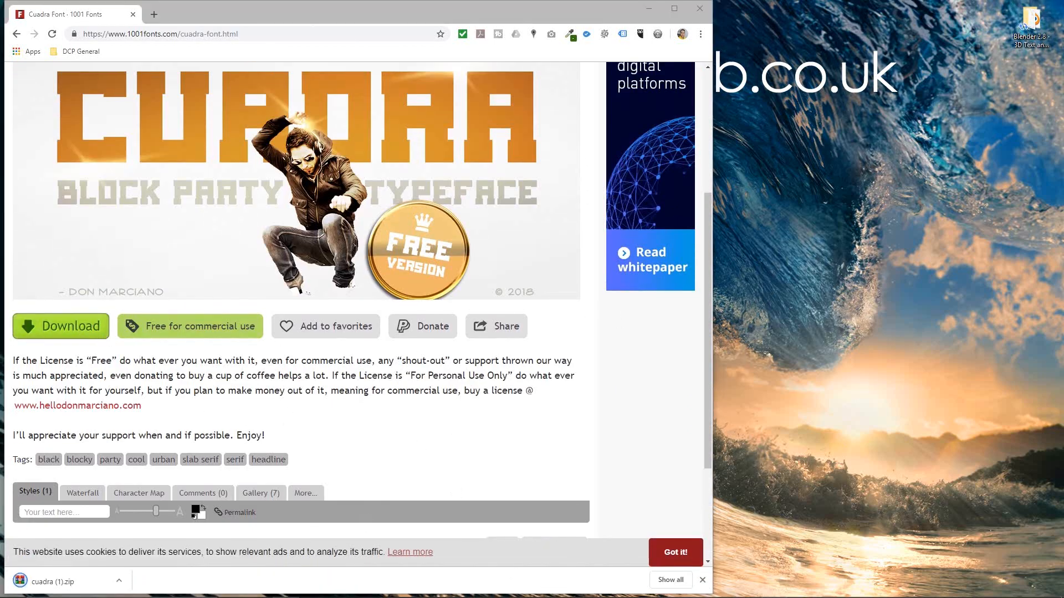
pyautogui.moveTo(1063, 88); pyautogui.dragTo(770, 55)
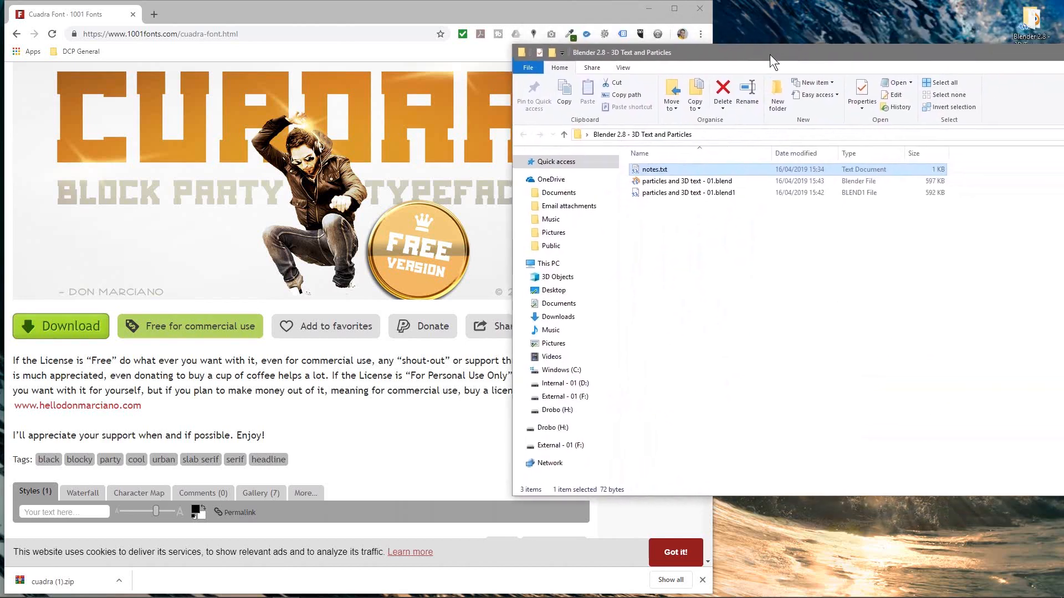
pyautogui.doubleClick(1030, 28)
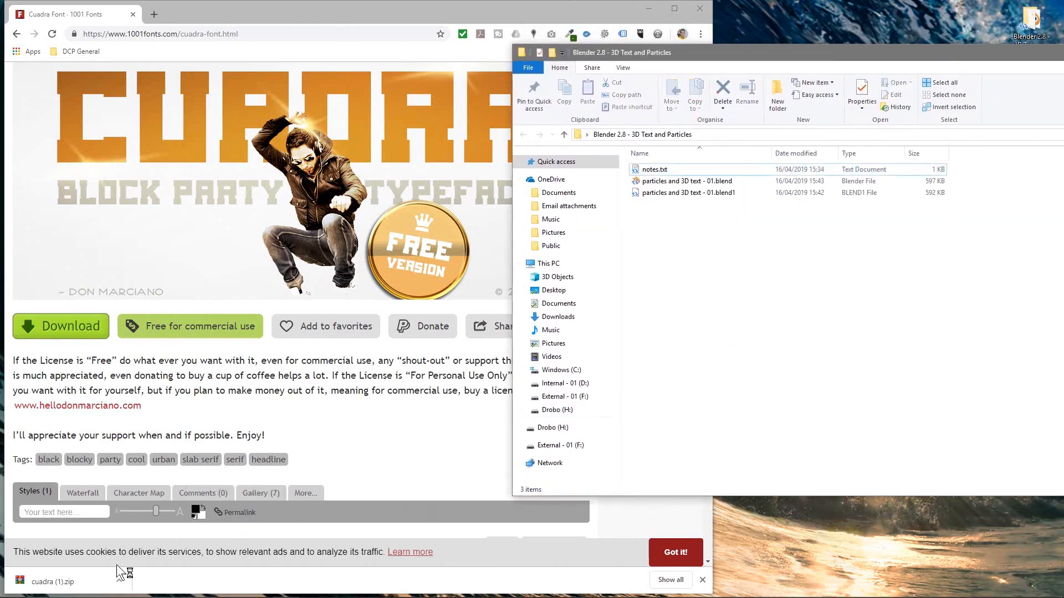
pyautogui.moveTo(118, 570); pyautogui.dragTo(724, 244)
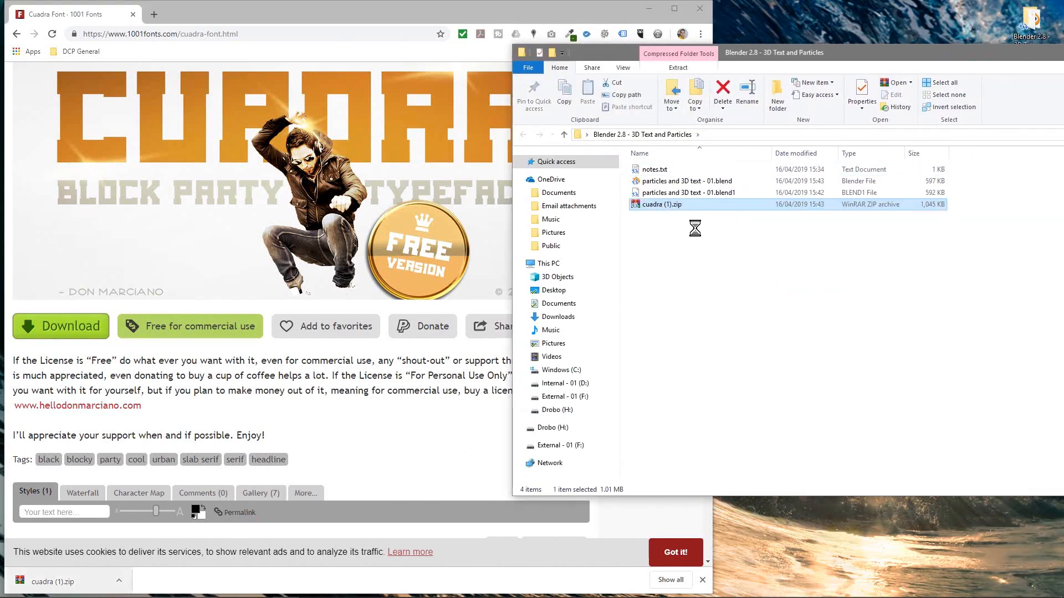
# - Extract cuadra (1).zip into a cuadra (1) folder and close the browser window
pyautogui.rightClick(662, 204)
pyautogui.click(700, 260)
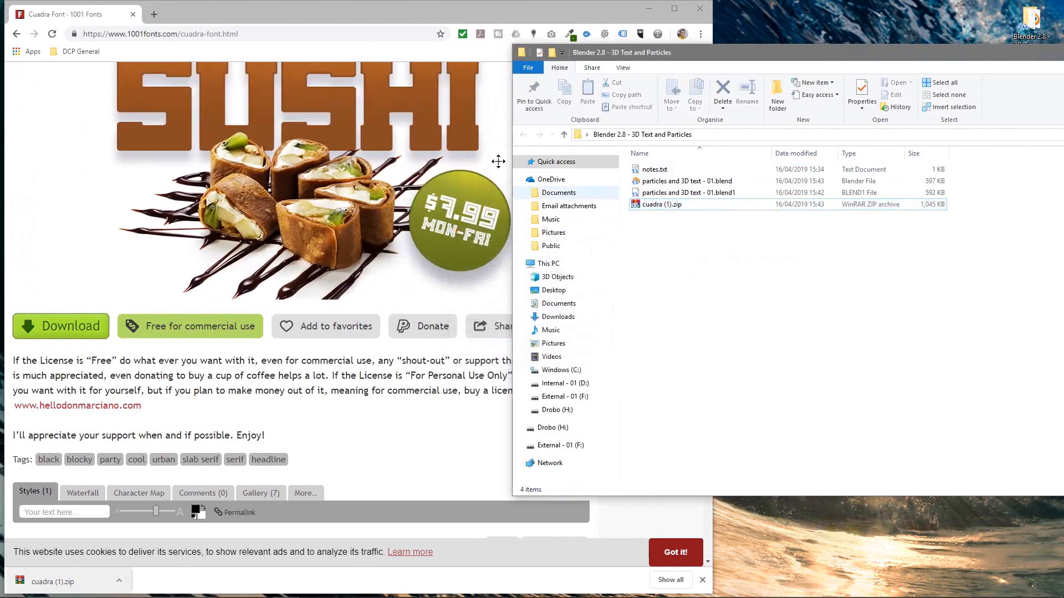
pyautogui.click(700, 9)
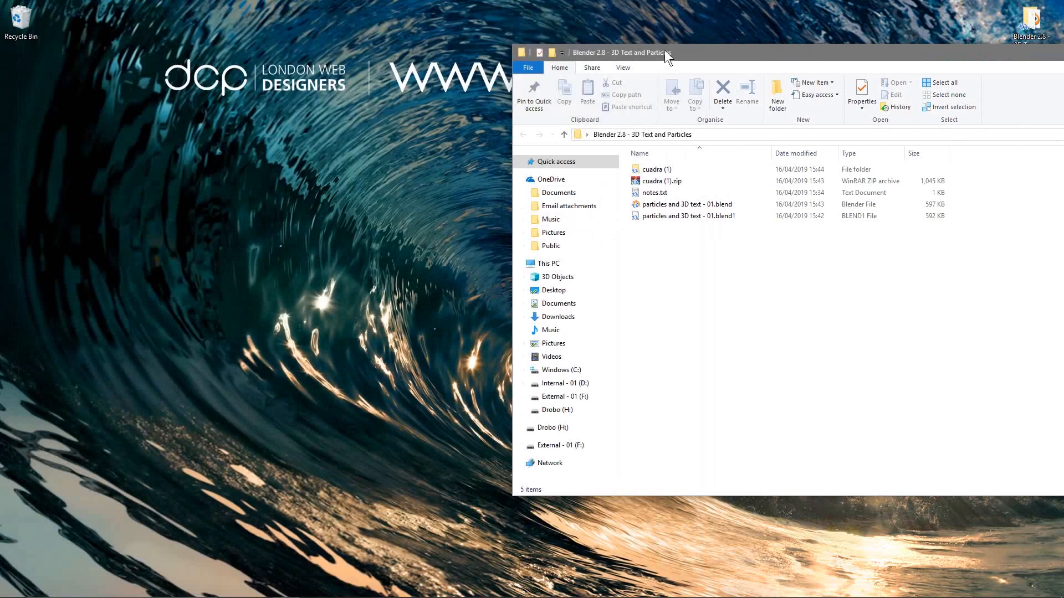
# - Delete the cuadra (1).zip archive and rename the extracted cuadra (1) folder as font
pyautogui.moveTo(664, 50); pyautogui.dragTo(510, 56)
pyautogui.click(514, 188)
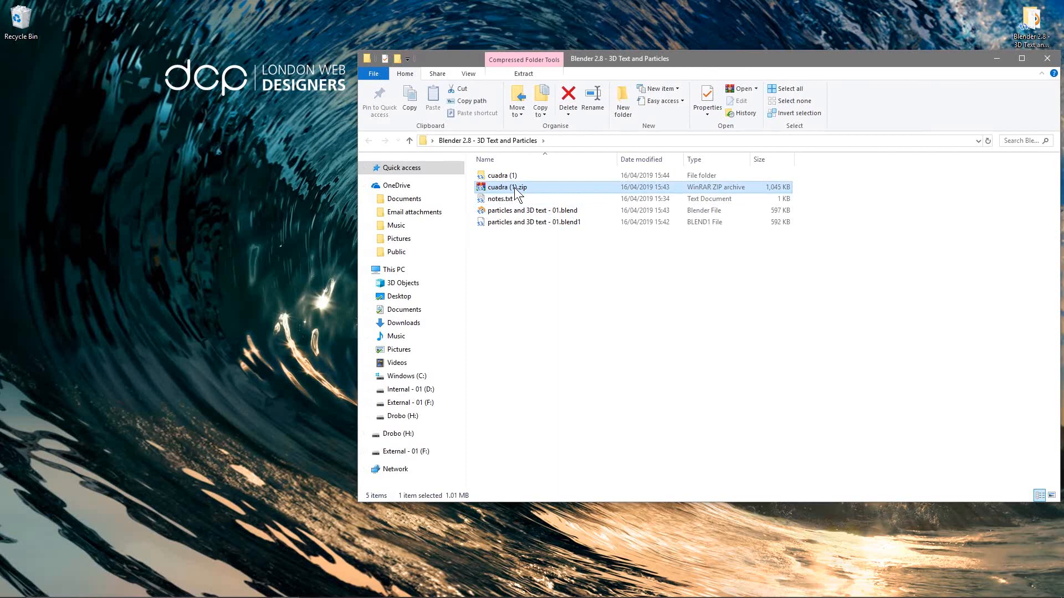
pyautogui.press('Delete')
pyautogui.click(498, 178)
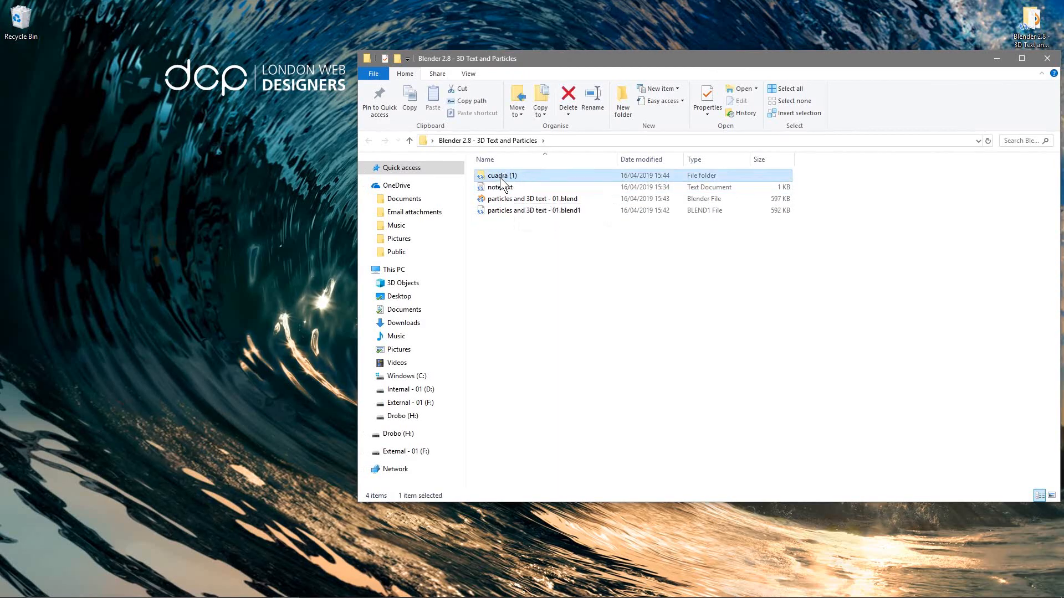
pyautogui.press('F2')
pyautogui.write('font')
pyautogui.press('Return')
# - Check the font folder's Cuadra subfolder for the Cuadra-Bold.otf font file
pyautogui.doubleClick(500, 175)
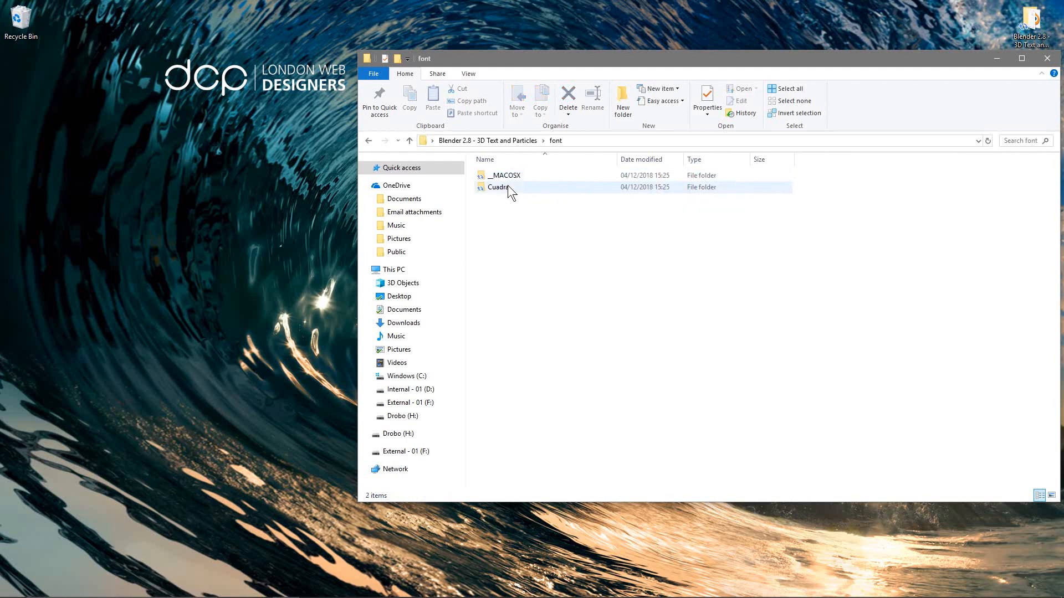
pyautogui.doubleClick(505, 188)
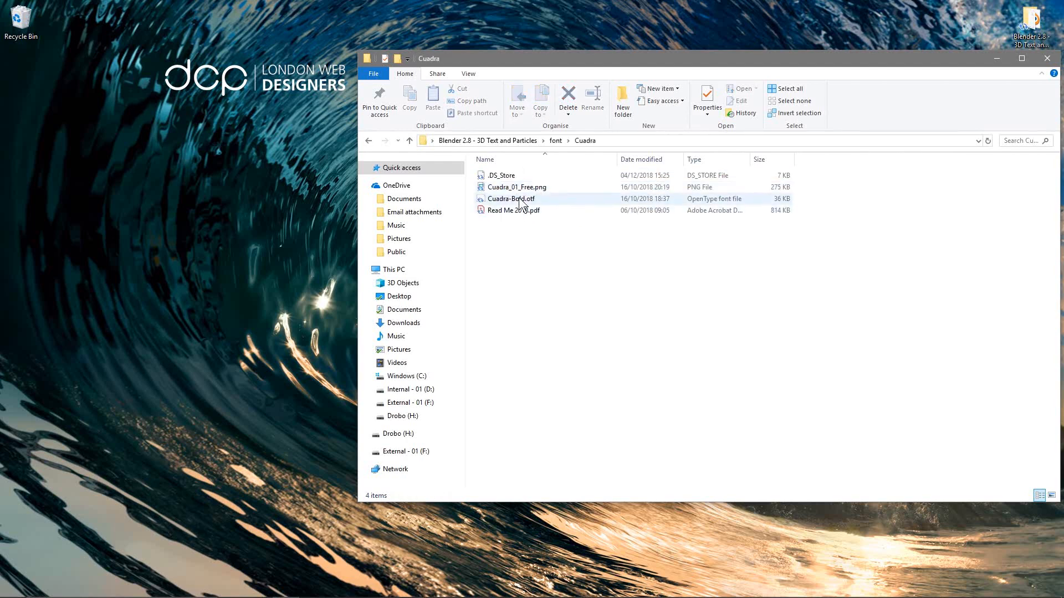
pyautogui.click(521, 200)
pyautogui.click(677, 284)
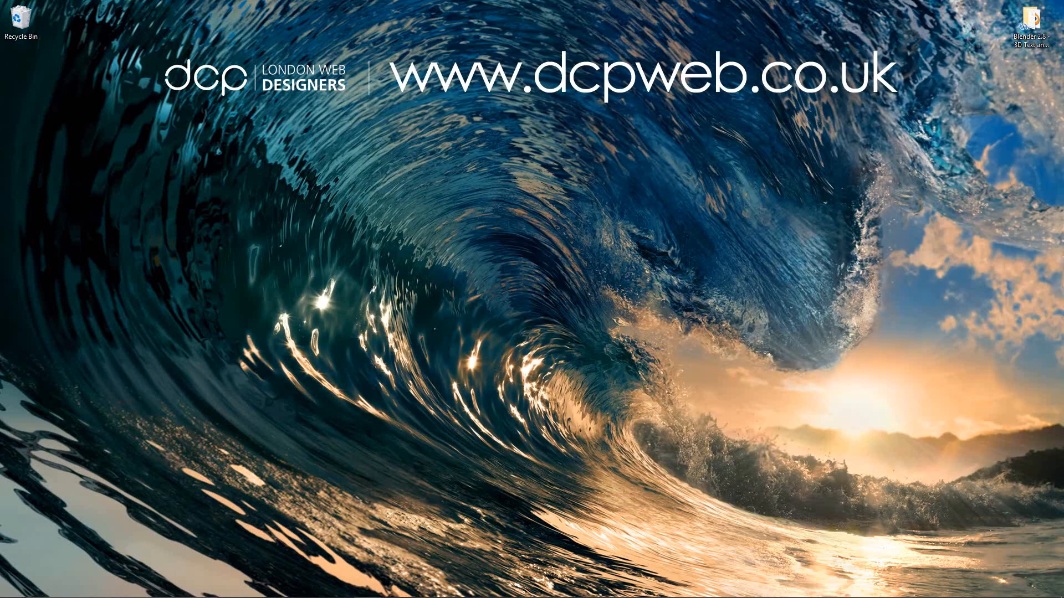
# - Switch to Blender, select the Text object and expand the Font settings in its text data properties
pyautogui.press('super')
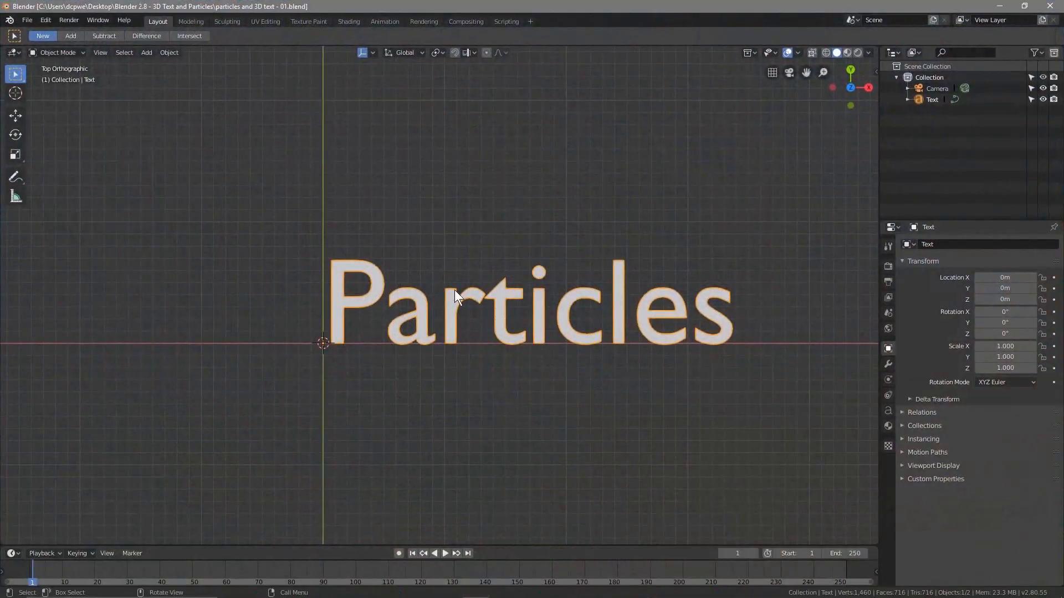
pyautogui.click(457, 309)
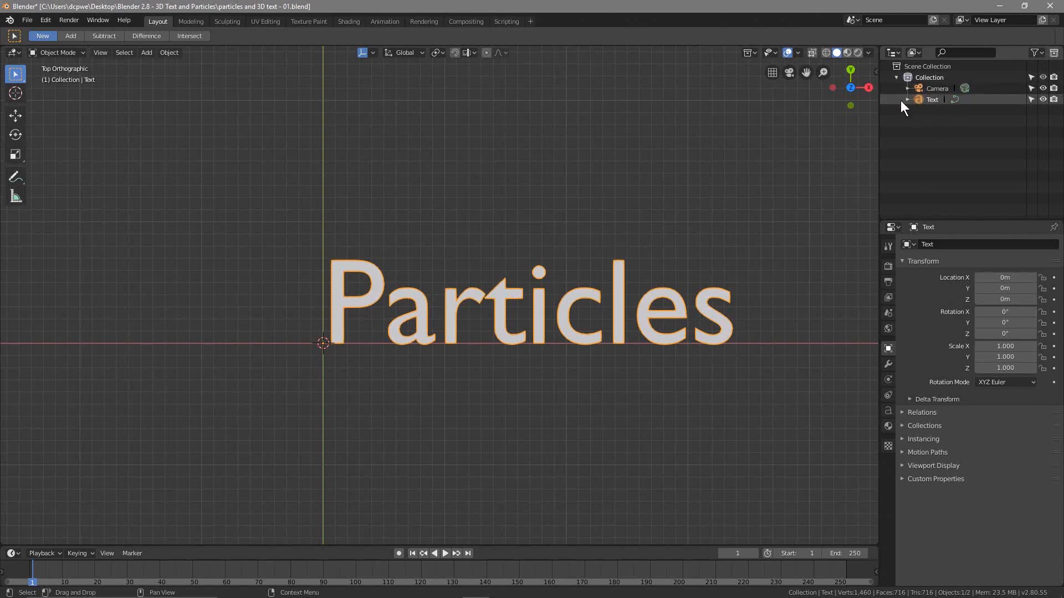
pyautogui.click(935, 101)
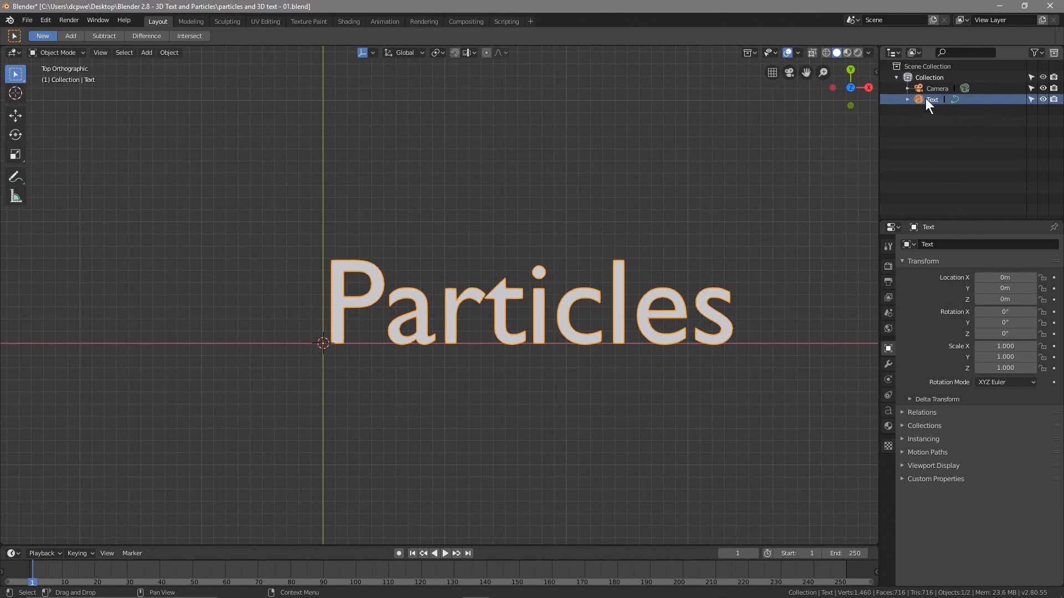
pyautogui.click(889, 410)
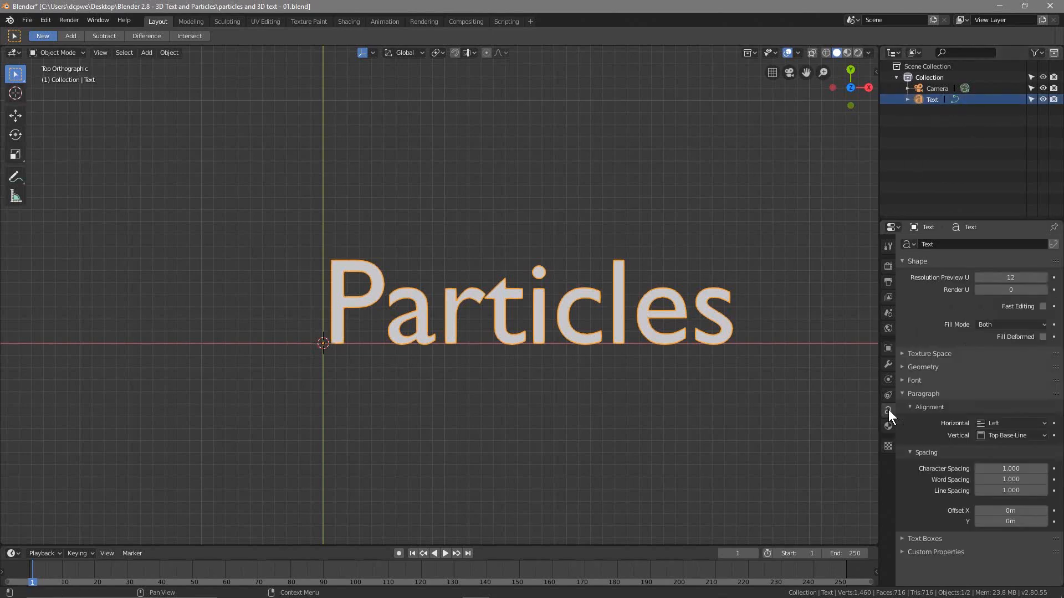
pyautogui.click(903, 380)
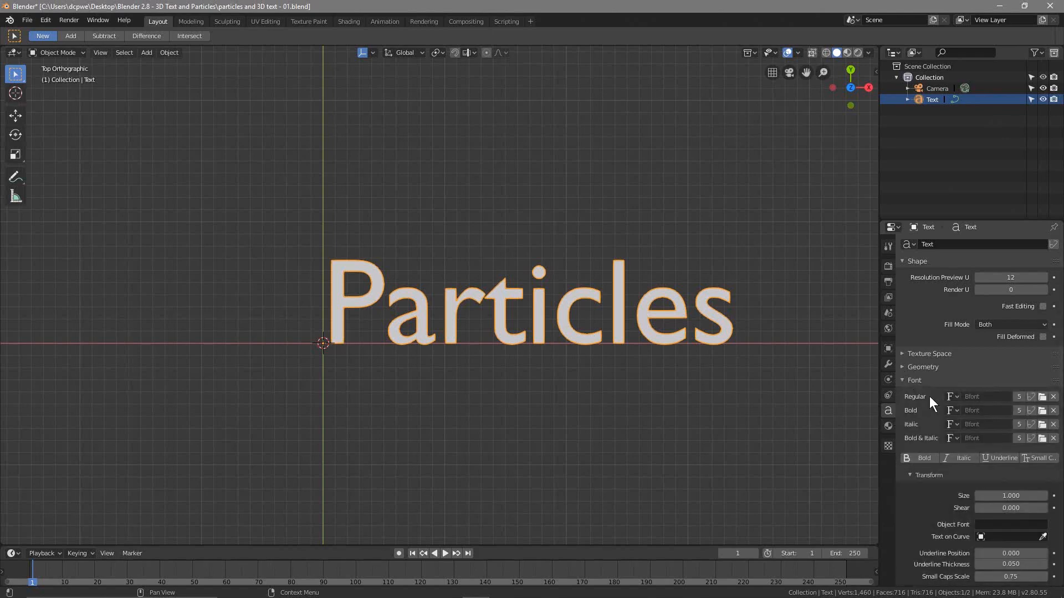
# - Load Cuadra-Bold.otf from the font\Cuadra folder as the text's Regular font
pyautogui.click(1041, 397)
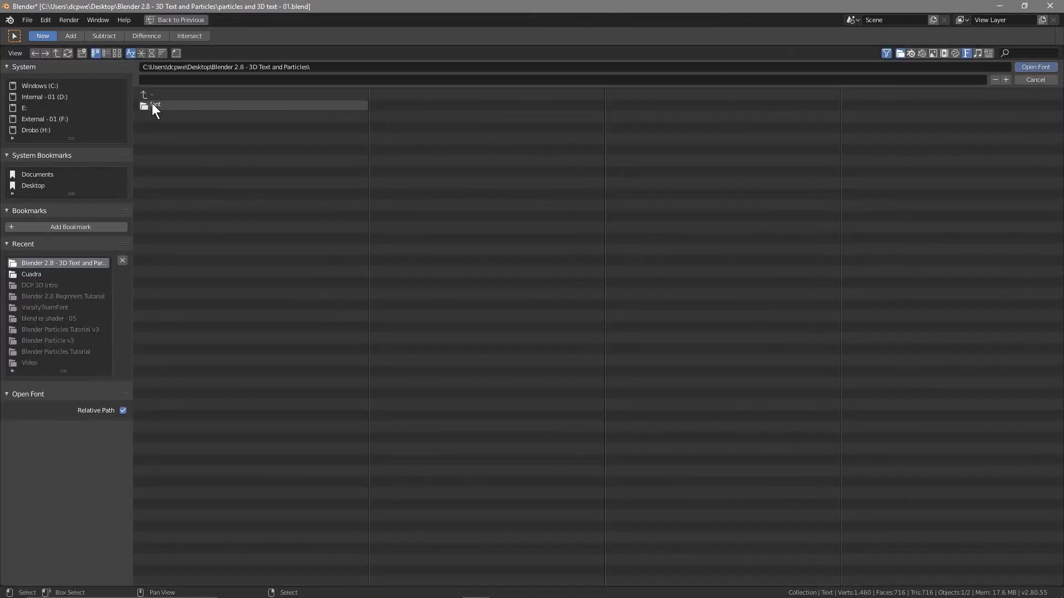
pyautogui.click(152, 105)
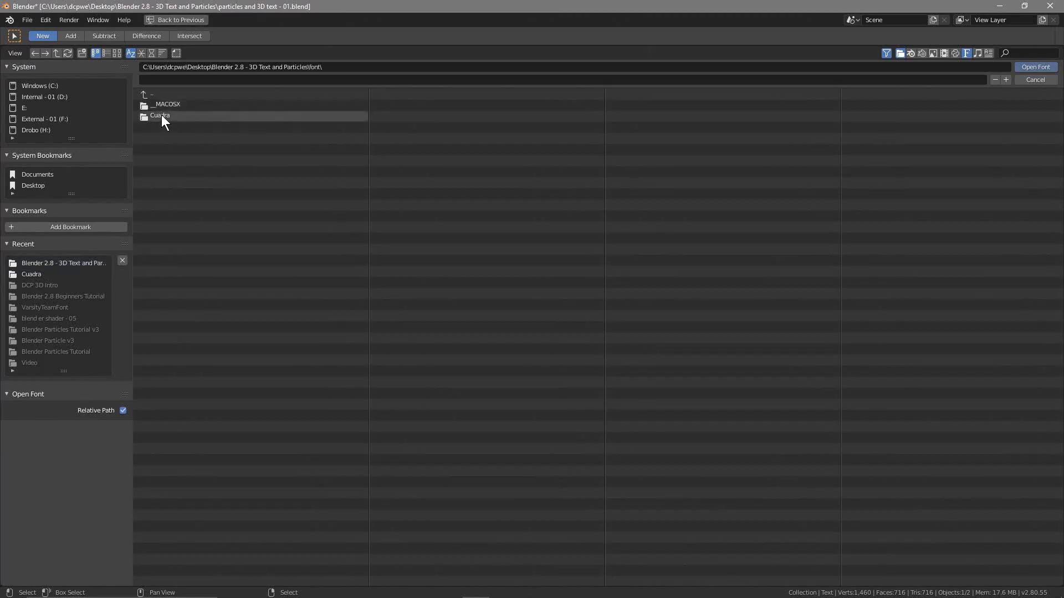
pyautogui.click(161, 115)
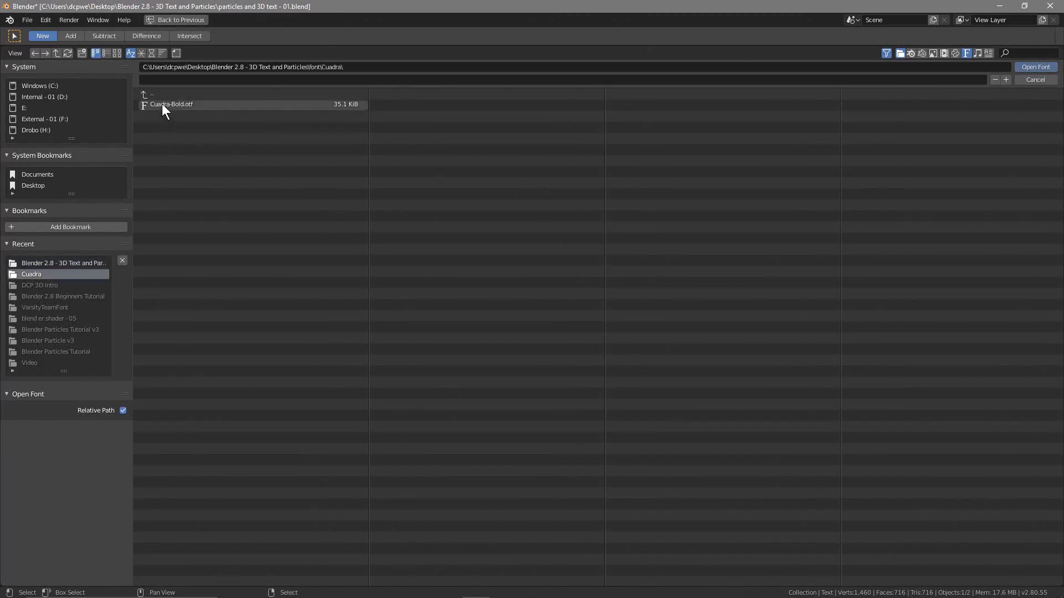
pyautogui.click(162, 104)
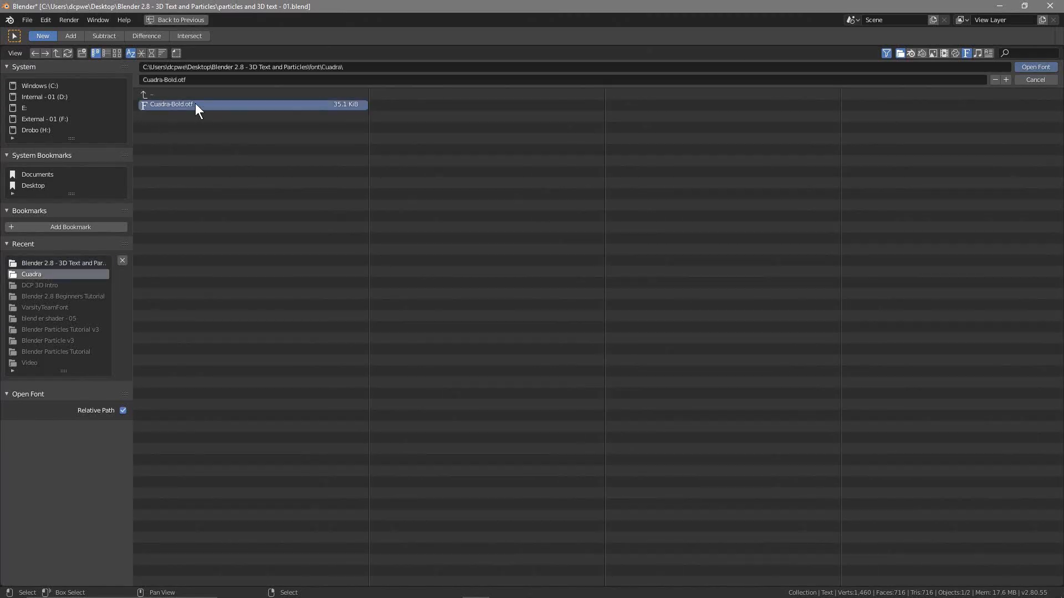
pyautogui.click(1032, 66)
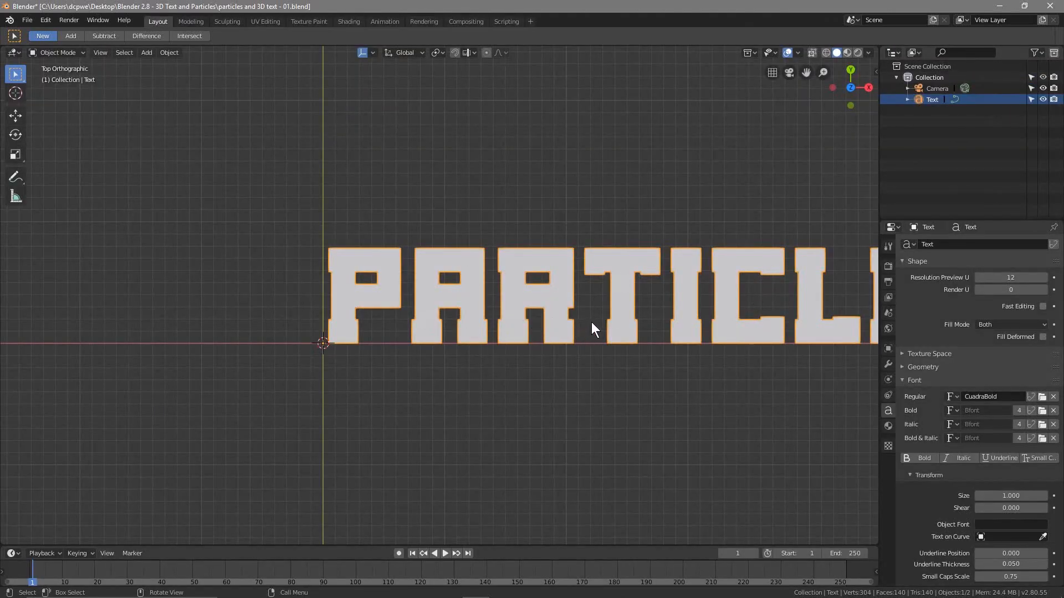
# - Set the text's character spacing to 1.100
pyautogui.keyDown('shift'); pyautogui.moveTo(653, 294); pyautogui.dragTo(436, 310, button='middle'); pyautogui.keyUp('shift')
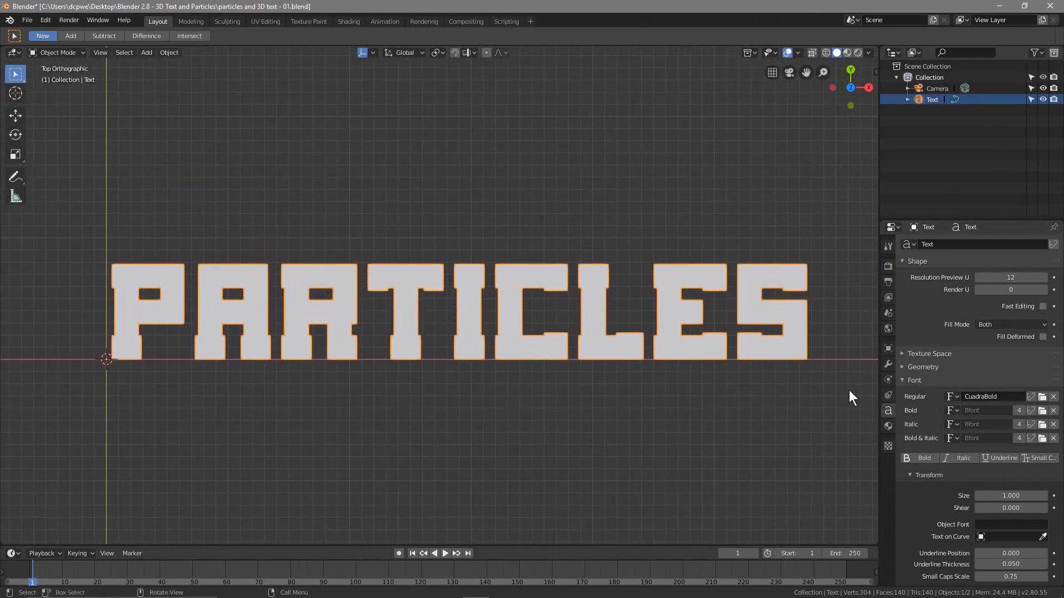
pyautogui.scroll(-5, 992, 488)
pyautogui.scroll(-2, 992, 483)
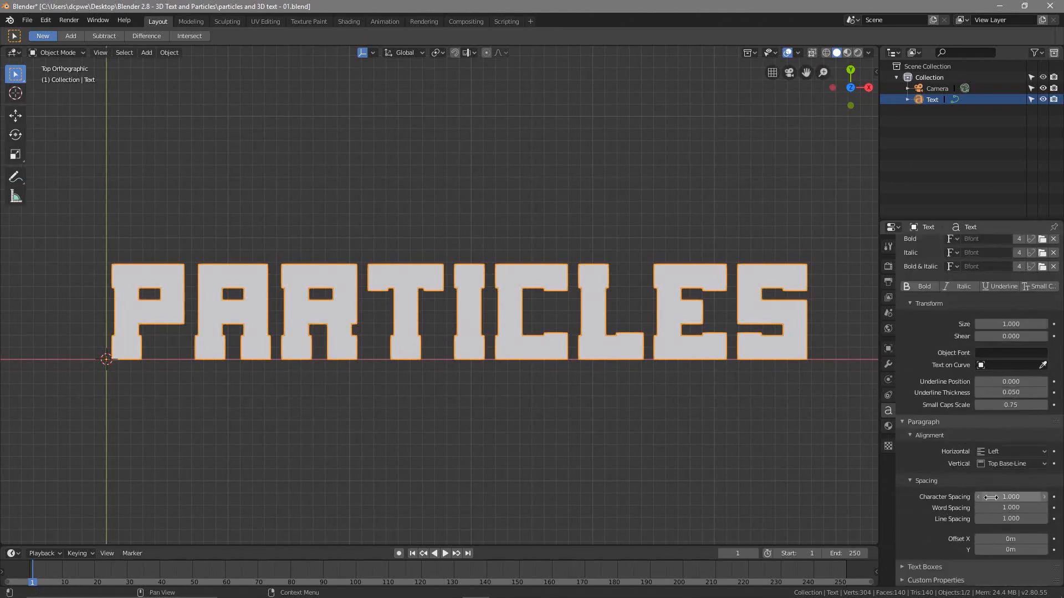
pyautogui.click(1043, 497)
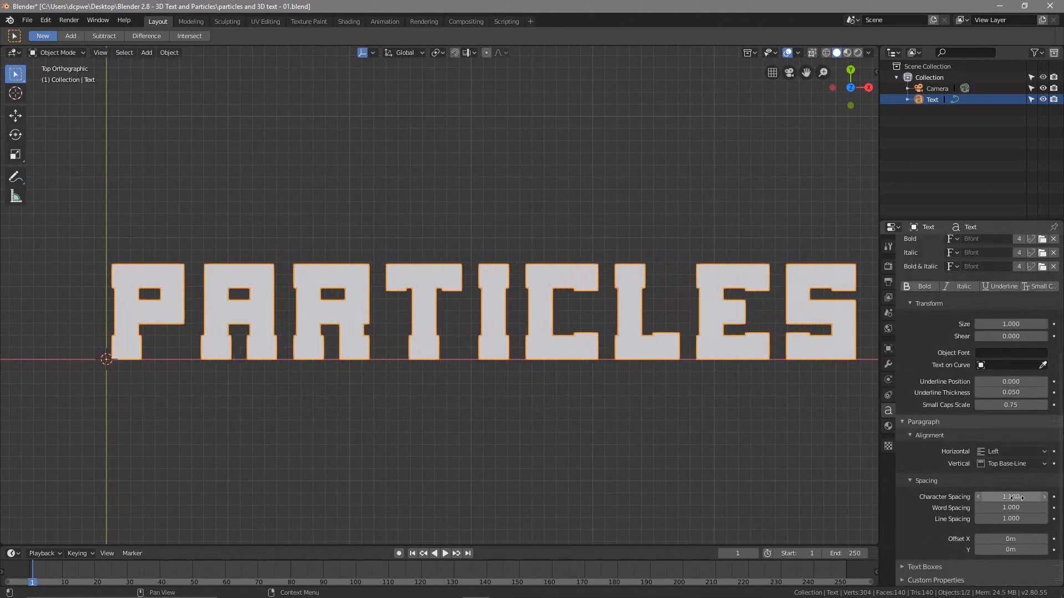
# - Centre the text on its origin using Set Origin with Geometry to Origin
pyautogui.scroll(-1, 487, 418)
pyautogui.scroll(-2, 520, 361)
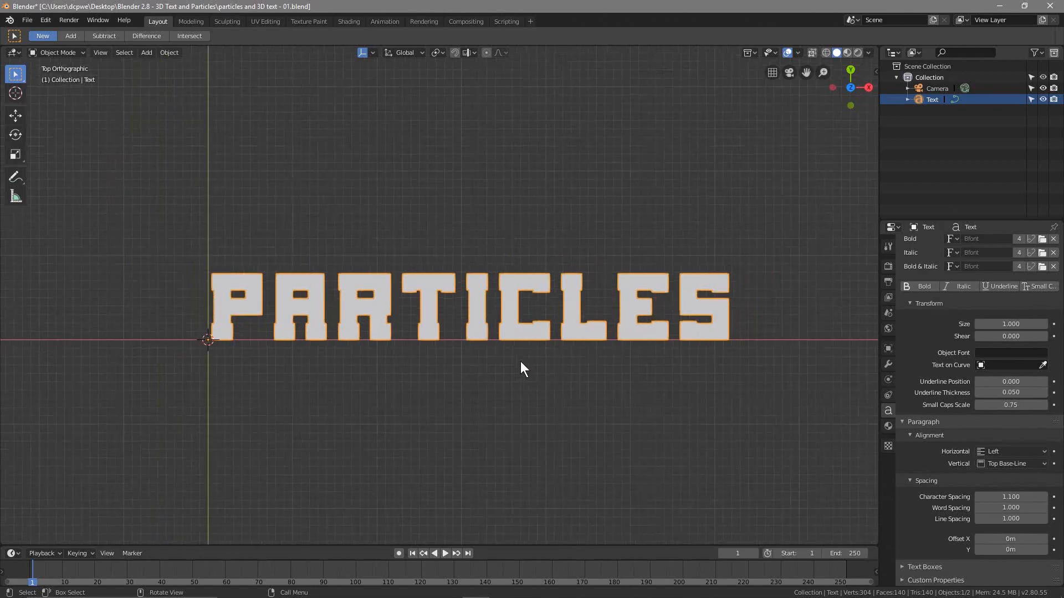
pyautogui.scroll(-1, 507, 313)
pyautogui.scroll(5, 437, 327)
pyautogui.scroll(-2, 258, 390)
pyautogui.scroll(1, 185, 396)
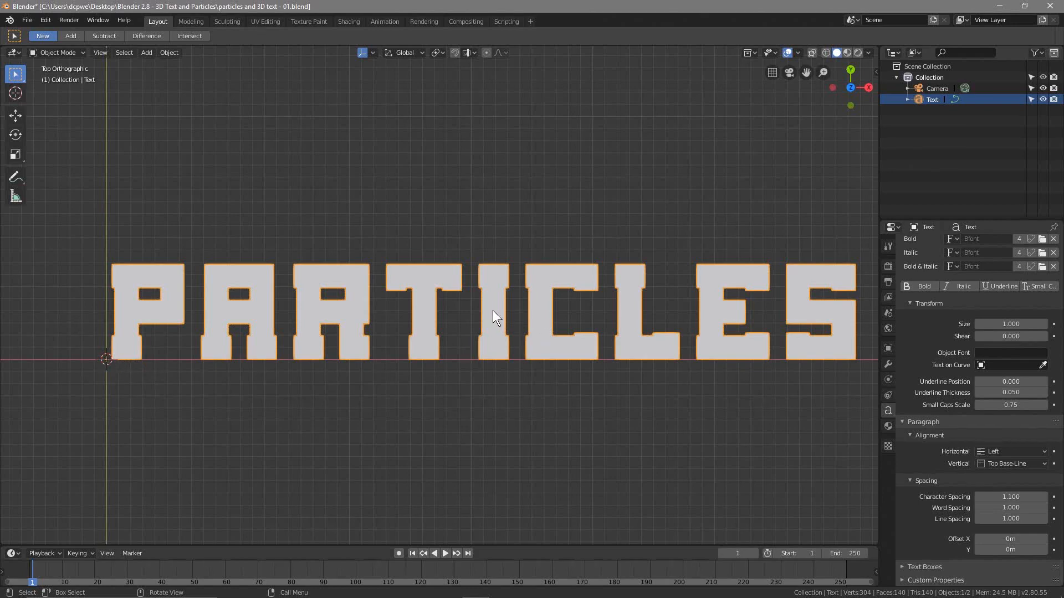
pyautogui.click(170, 53)
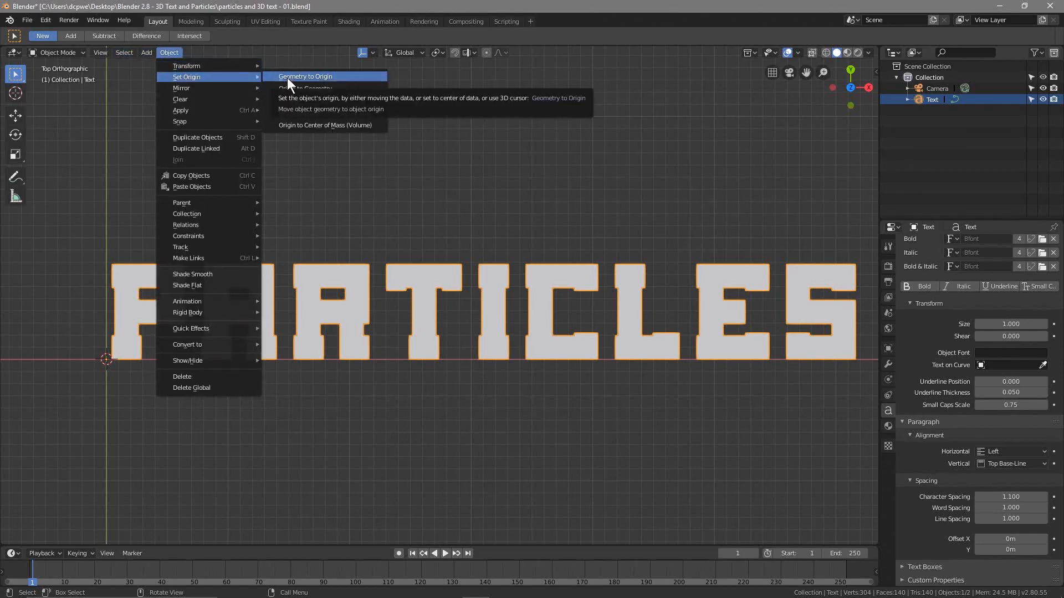
pyautogui.click(288, 78)
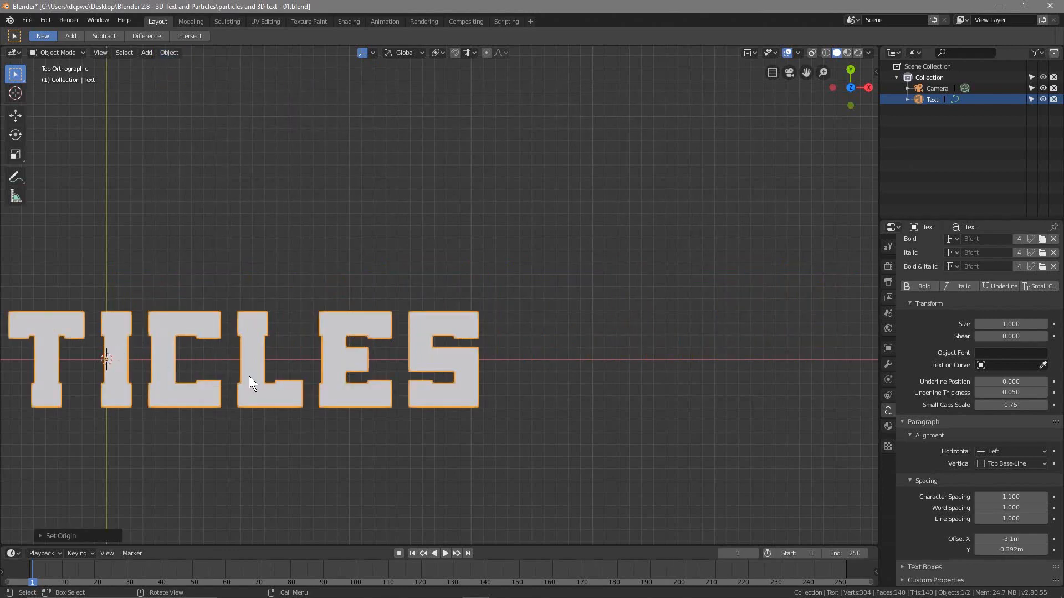
# - Rotate the text object 90° about the global X axis to stand it upright
pyautogui.keyDown('shift'); pyautogui.moveTo(257, 233); pyautogui.dragTo(587, 189, button='middle'); pyautogui.keyUp('shift')
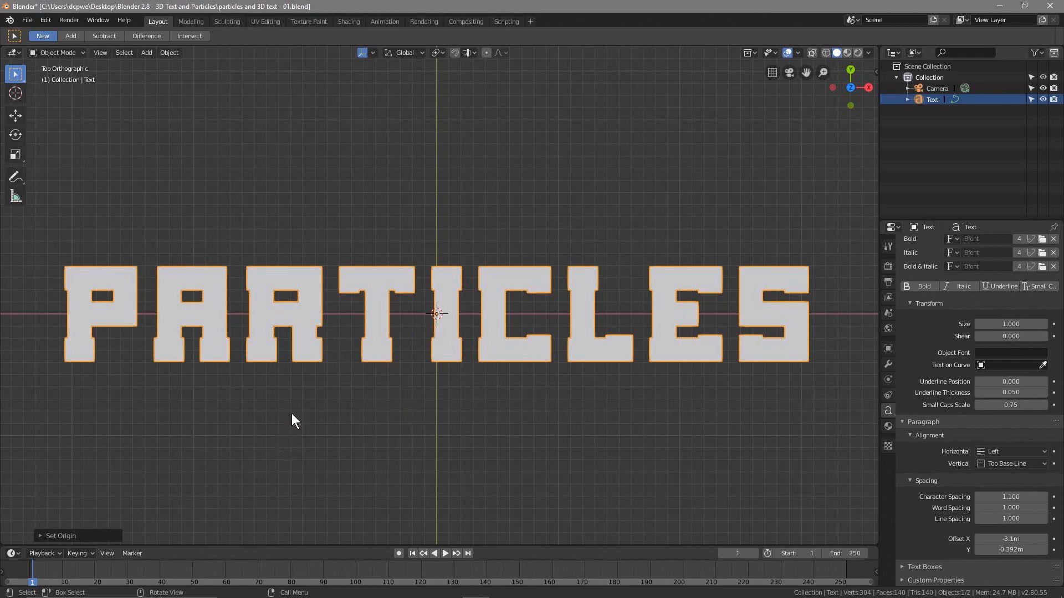
pyautogui.scroll(-3, 292, 413)
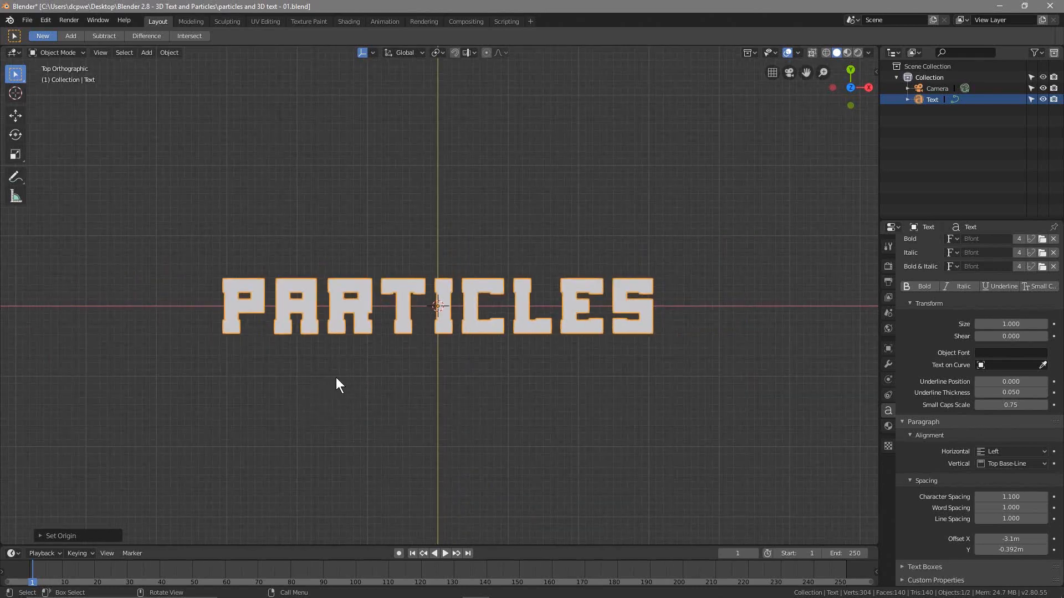
pyautogui.moveTo(336, 379); pyautogui.dragTo(412, 290, button='middle')
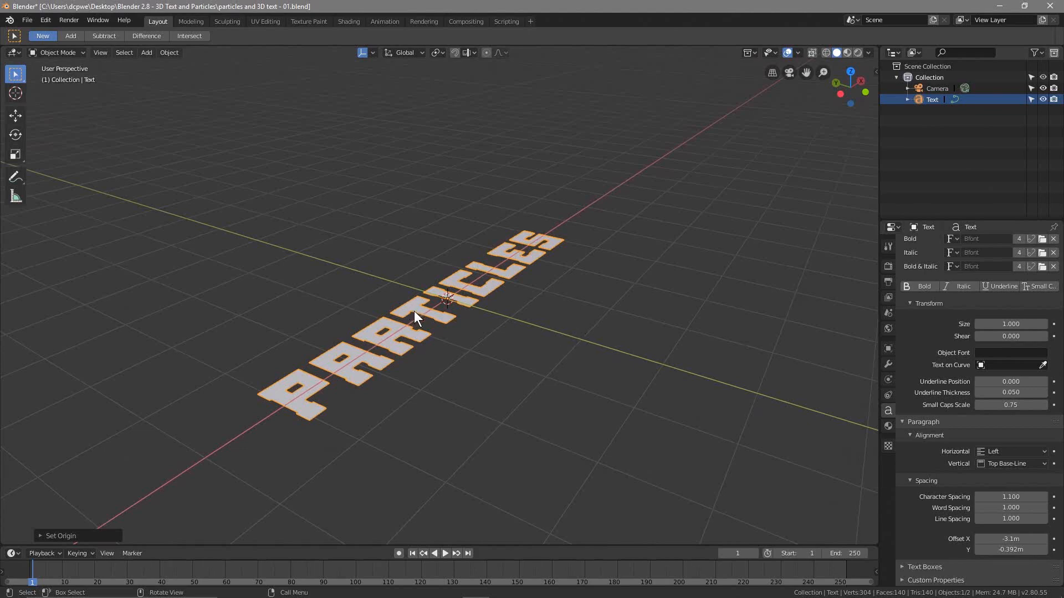
pyautogui.moveTo(484, 344); pyautogui.dragTo(416, 349, button='middle')
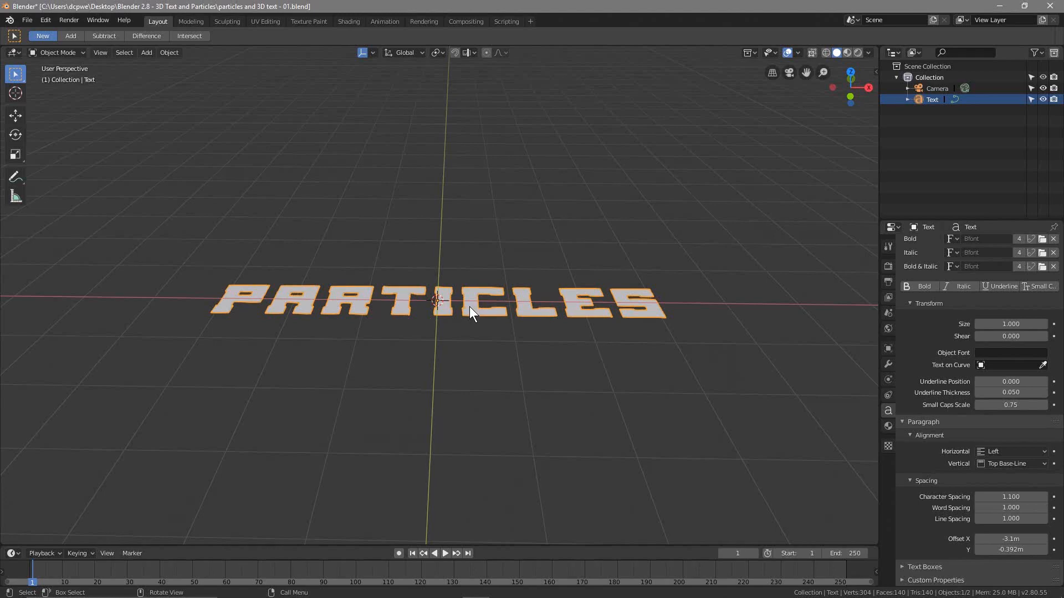
pyautogui.press('r')
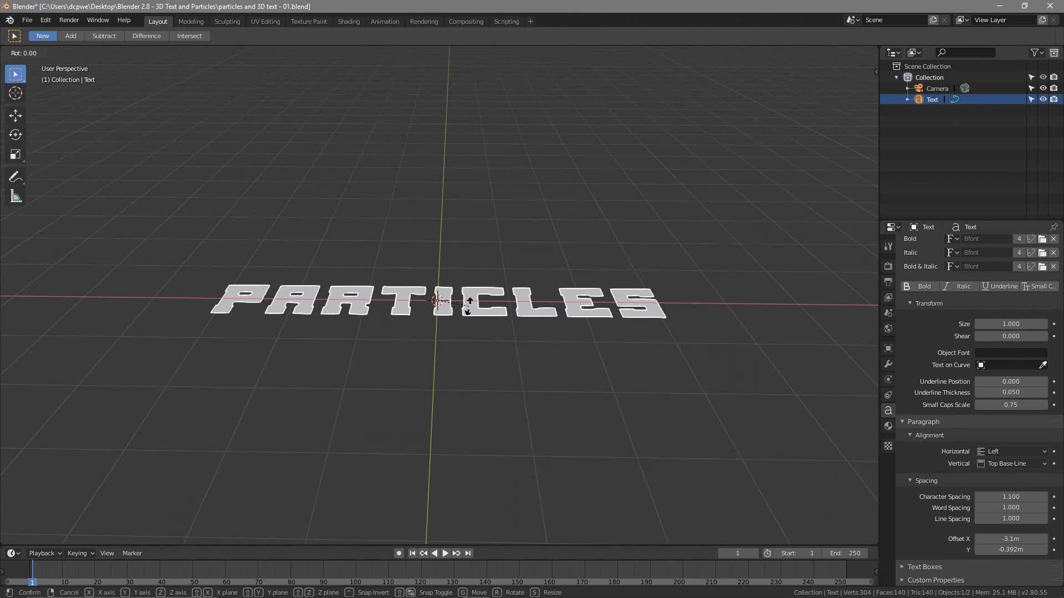
pyautogui.press('x')
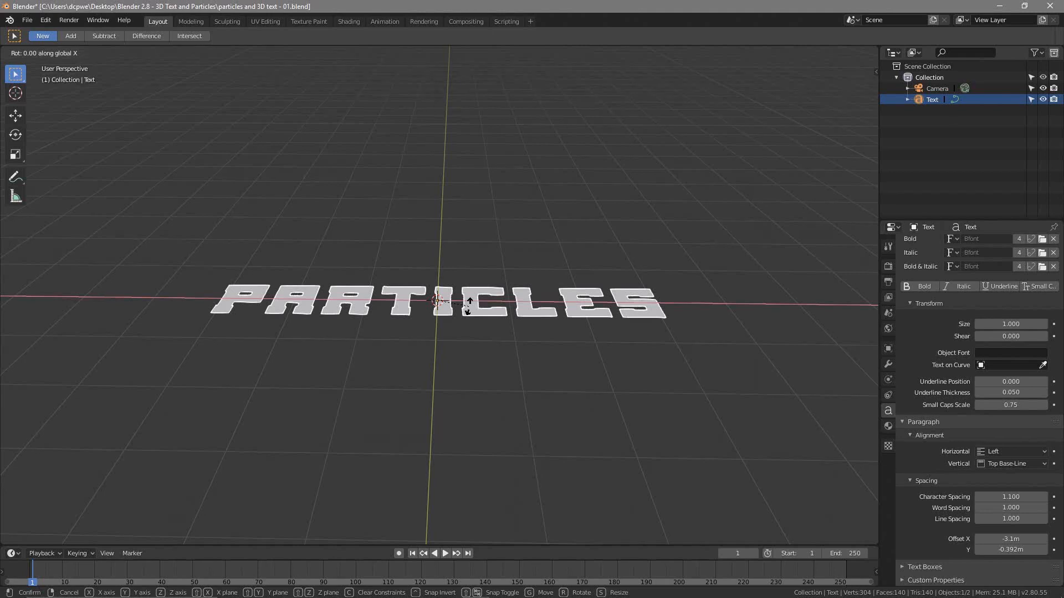
pyautogui.write('90')
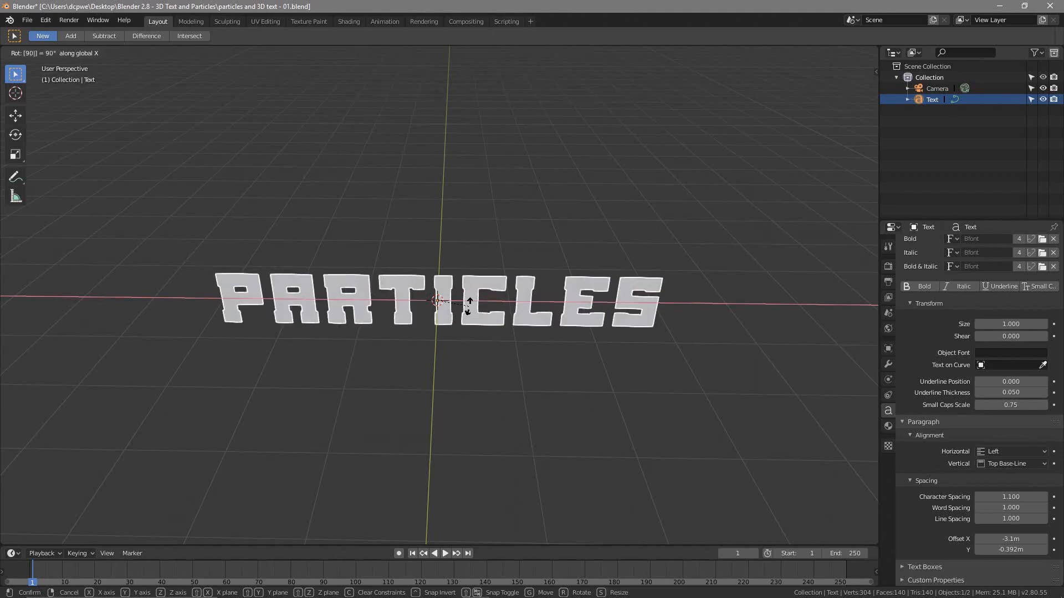
pyautogui.press('Return')
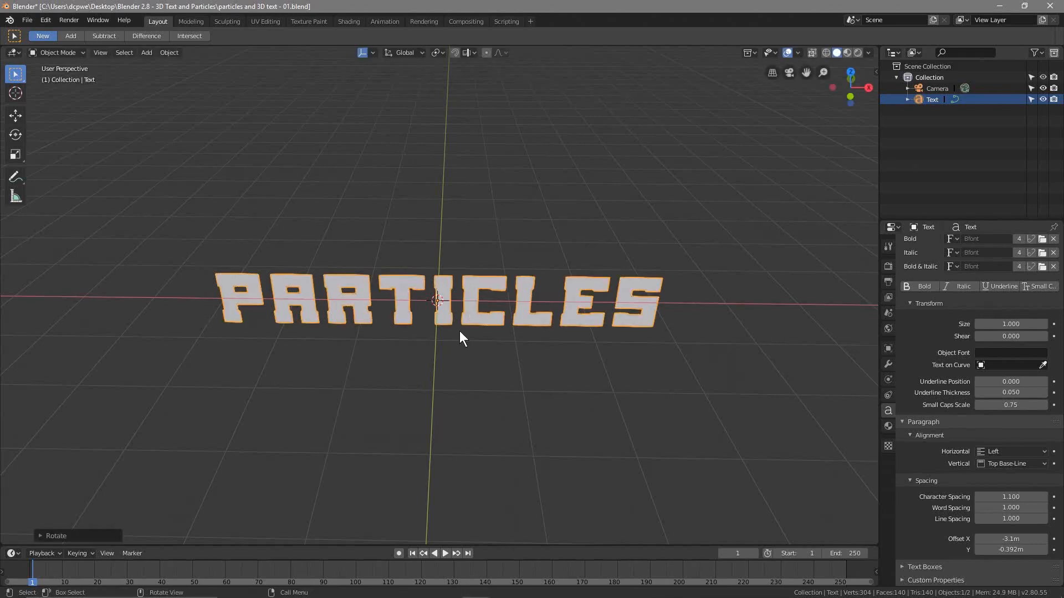
# - Inspect the upright text from an angle and check its rotation among the object's transform values
pyautogui.moveTo(277, 363); pyautogui.dragTo(343, 345, button='middle')
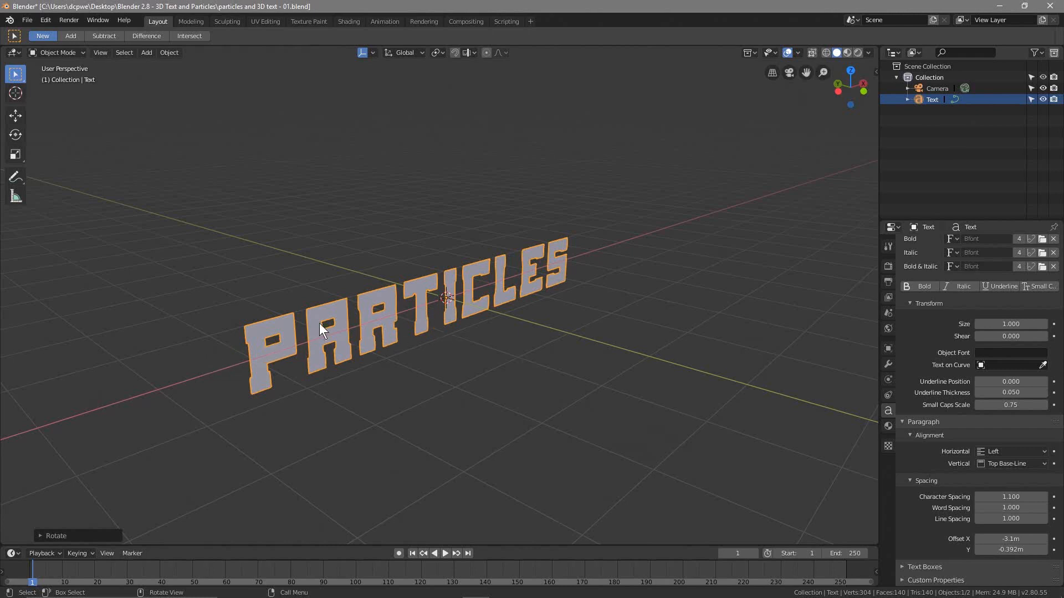
pyautogui.click(889, 348)
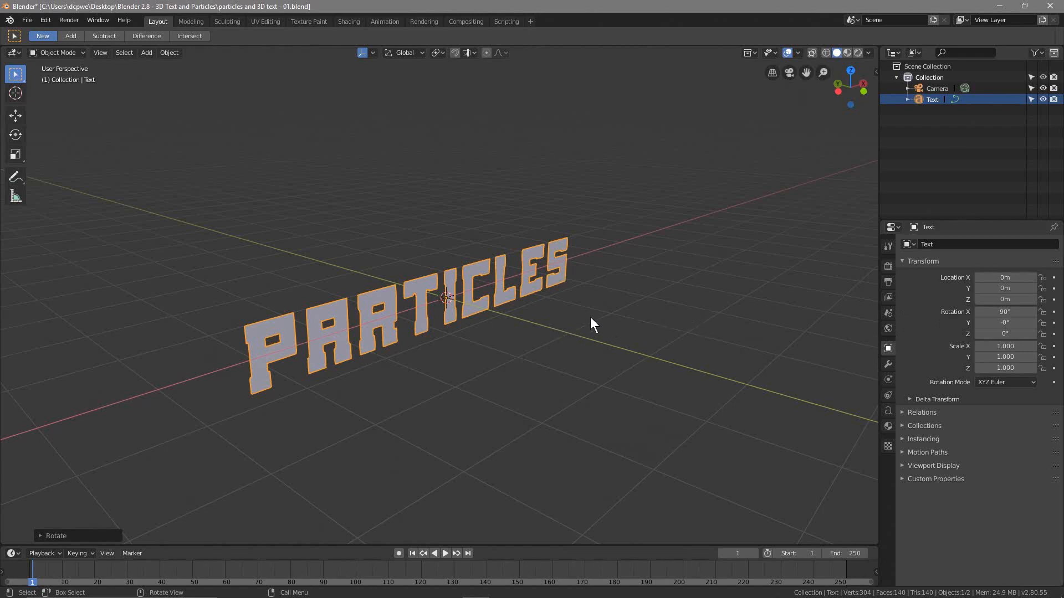
pyautogui.moveTo(587, 317); pyautogui.dragTo(540, 352, button='middle')
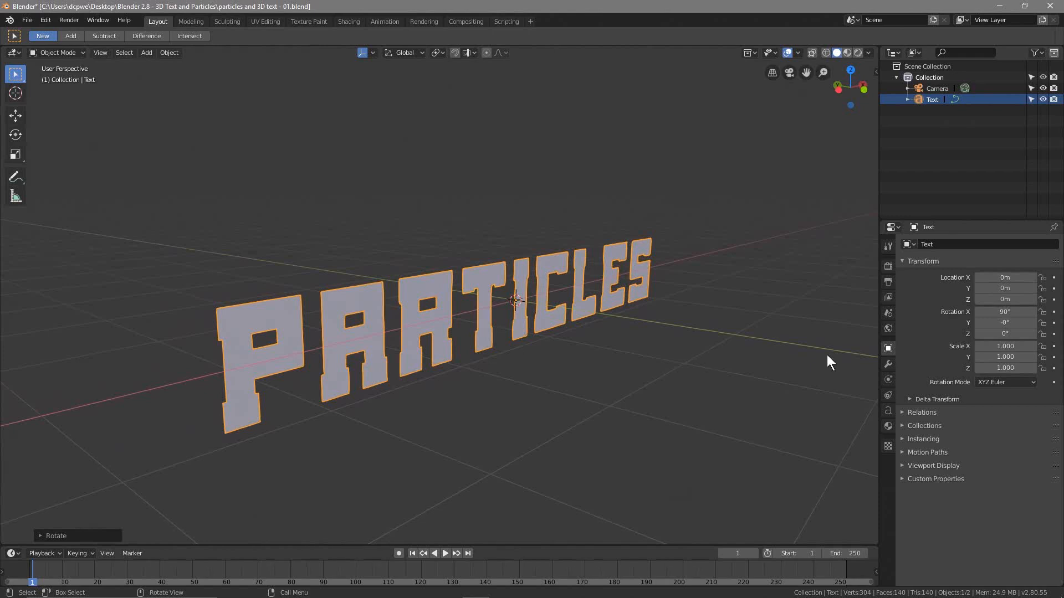
# - Extrude the text geometry by 0.2 m to give the letters thickness
pyautogui.click(888, 410)
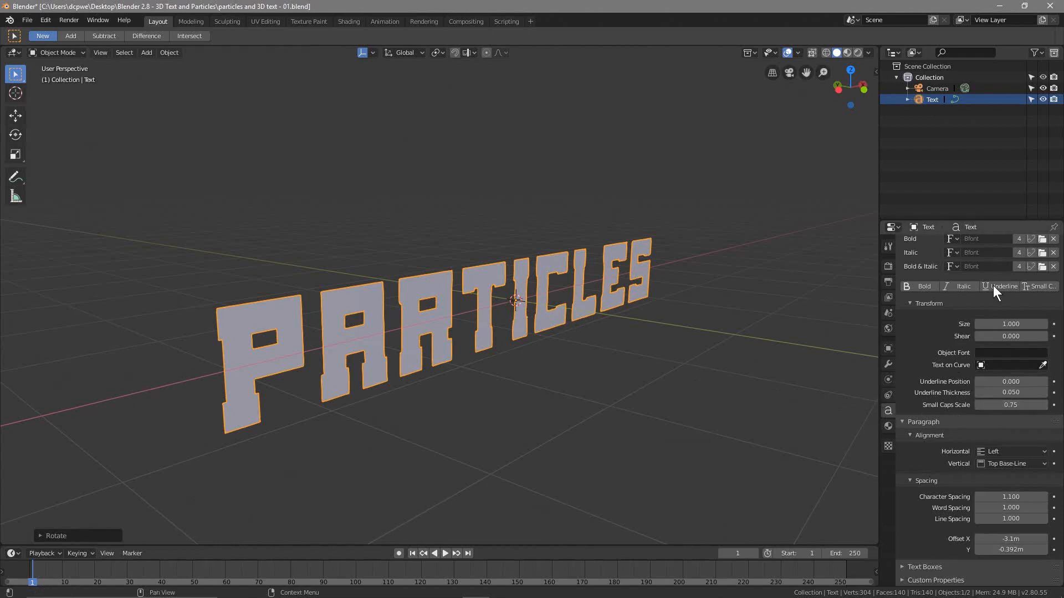
pyautogui.scroll(5, 929, 388)
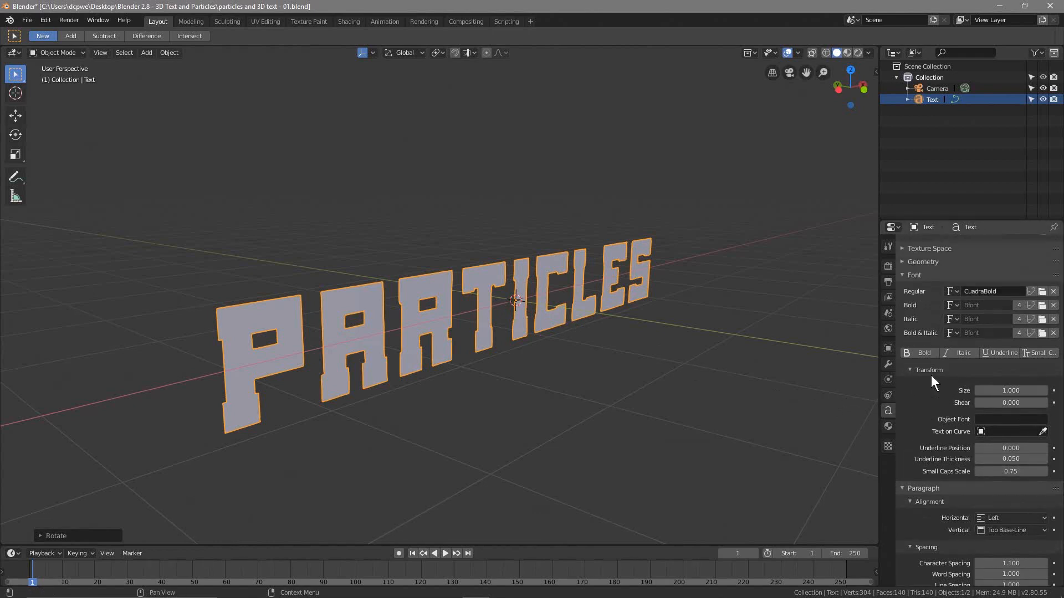
pyautogui.click(922, 351)
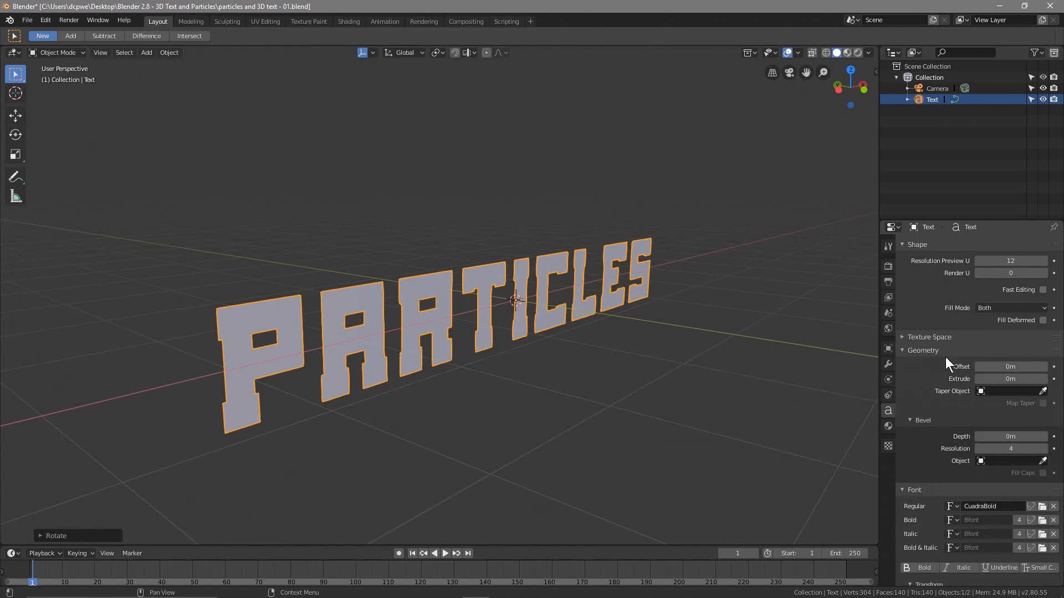
pyautogui.moveTo(984, 379)
pyautogui.mouseDown()
pyautogui.moveTo(1042, 379)
pyautogui.moveTo(1000, 380)
pyautogui.mouseUp()
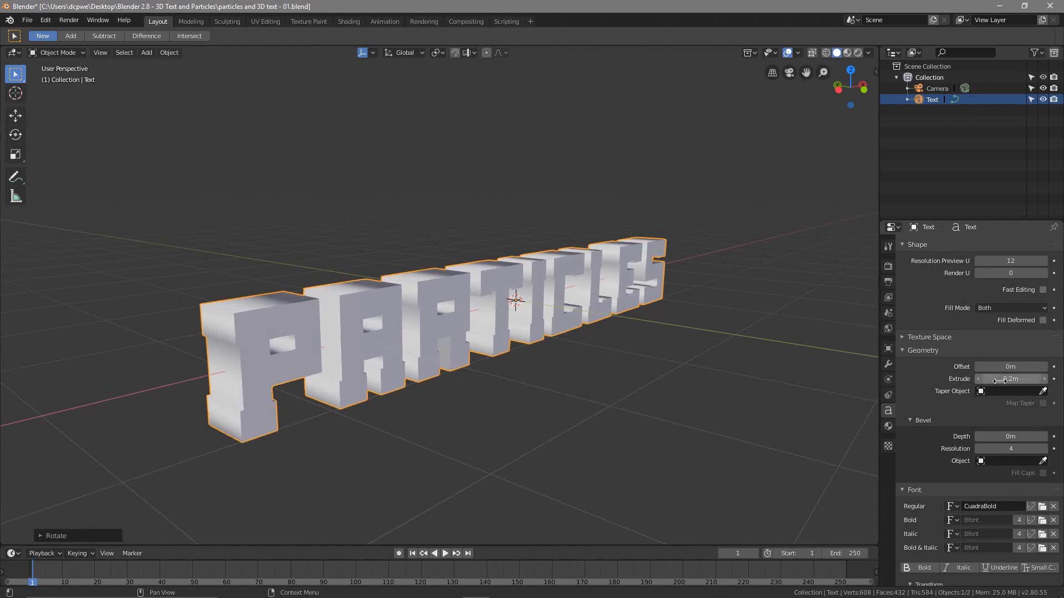
# - Bevel the edges of the extruded letters with a depth of 0.02 m
pyautogui.moveTo(368, 464); pyautogui.dragTo(545, 377, button='middle')
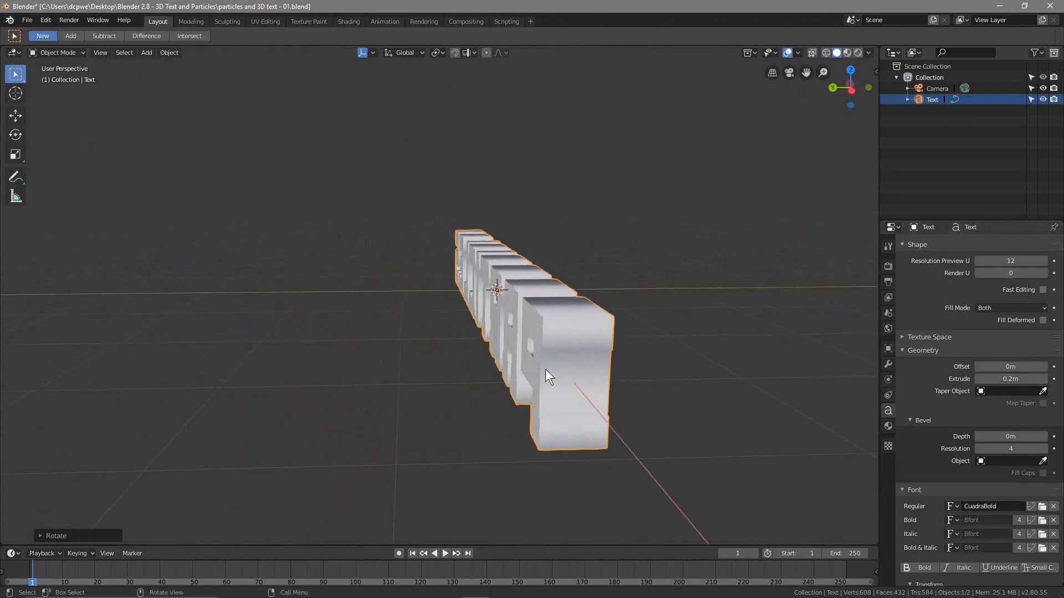
pyautogui.moveTo(637, 381); pyautogui.dragTo(584, 397, button='middle')
pyautogui.scroll(5, 584, 396)
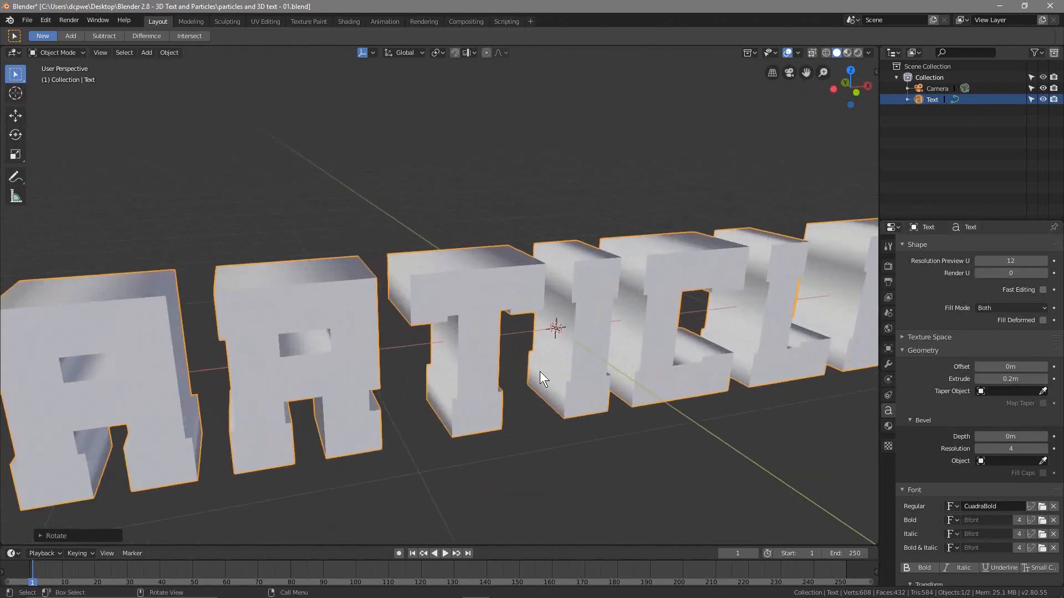
pyautogui.moveTo(523, 384); pyautogui.dragTo(591, 371, button='middle')
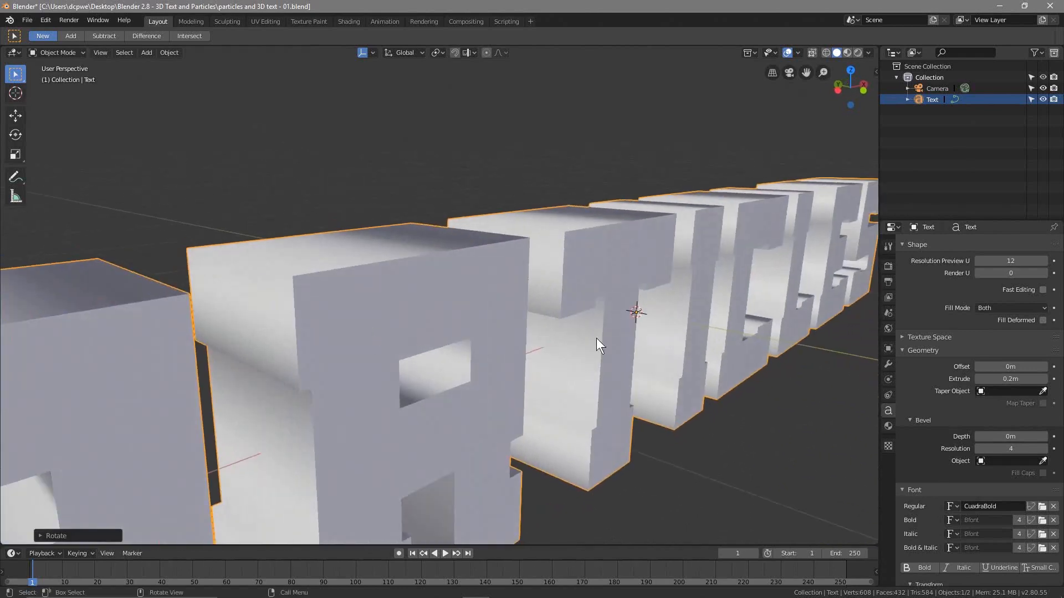
pyautogui.scroll(-2, 996, 441)
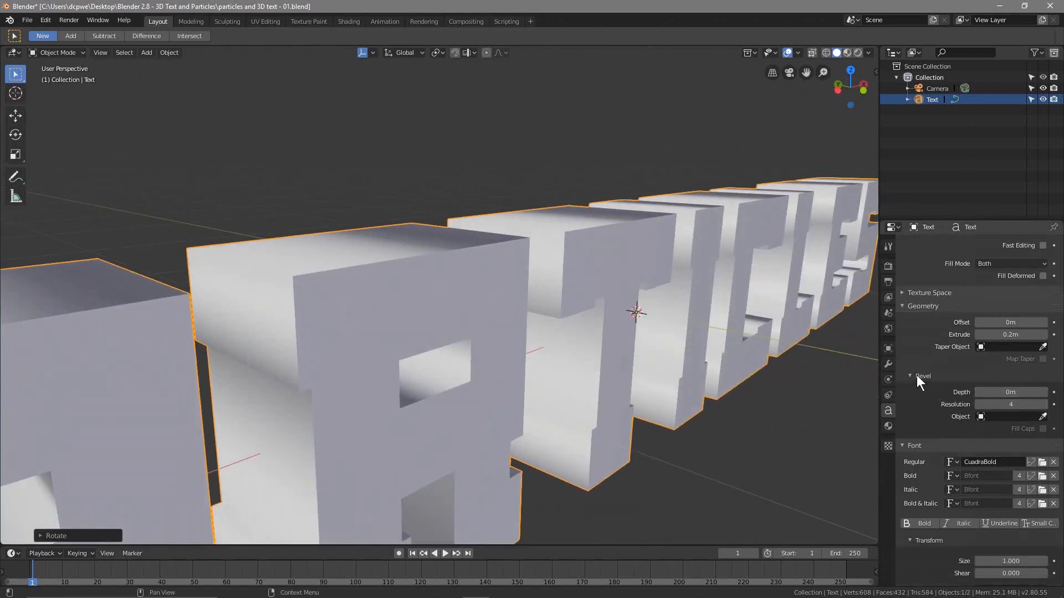
pyautogui.click(1044, 393)
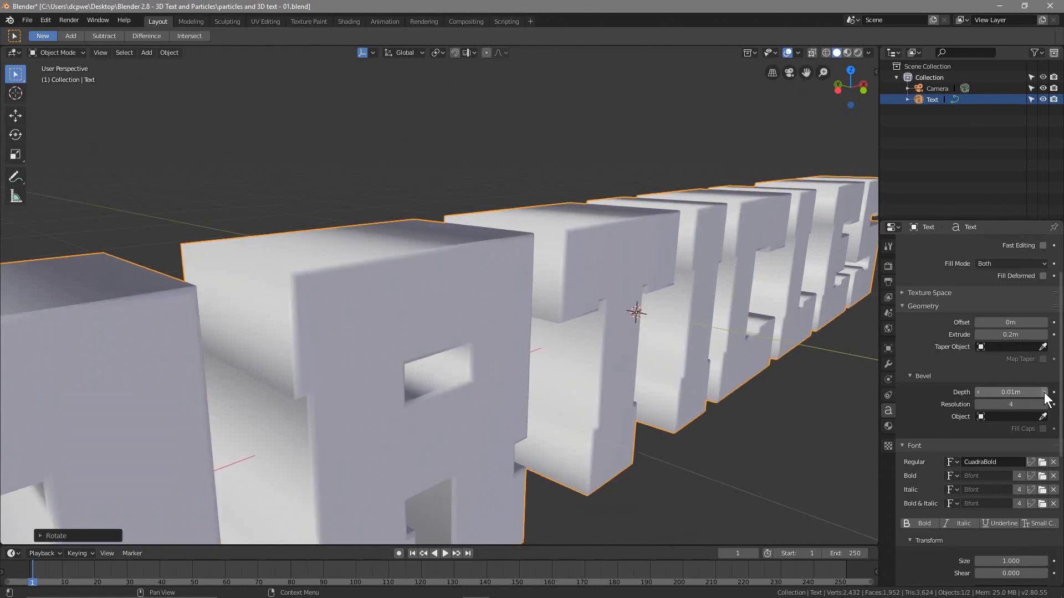
pyautogui.click(1044, 393)
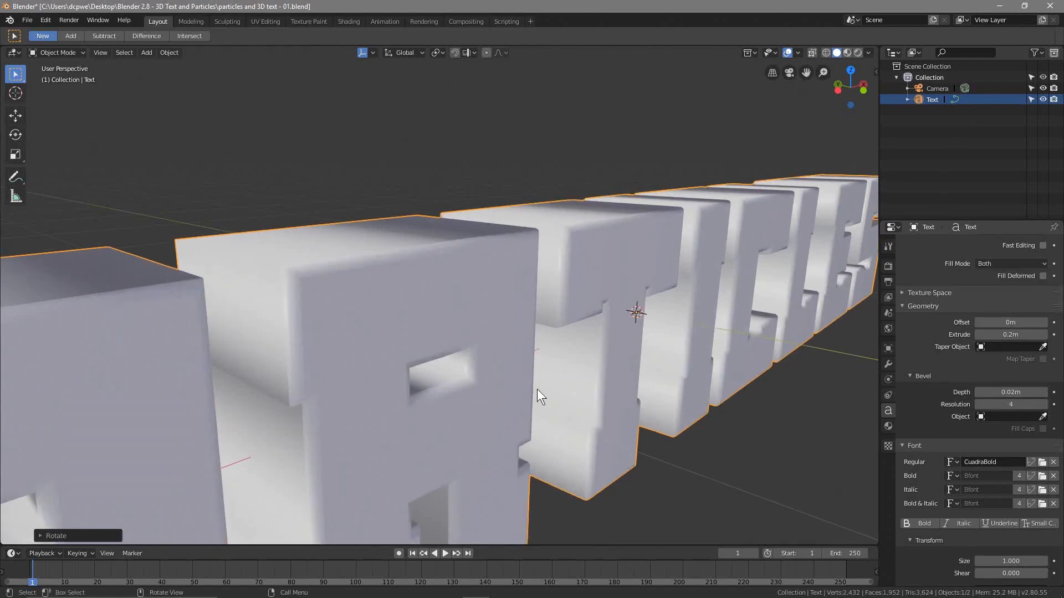
# - Look over the whole bevelled word from the front and save the file
pyautogui.scroll(-8, 537, 389)
pyautogui.moveTo(623, 388); pyautogui.dragTo(541, 375, button='middle')
pyautogui.scroll(-2, 558, 358)
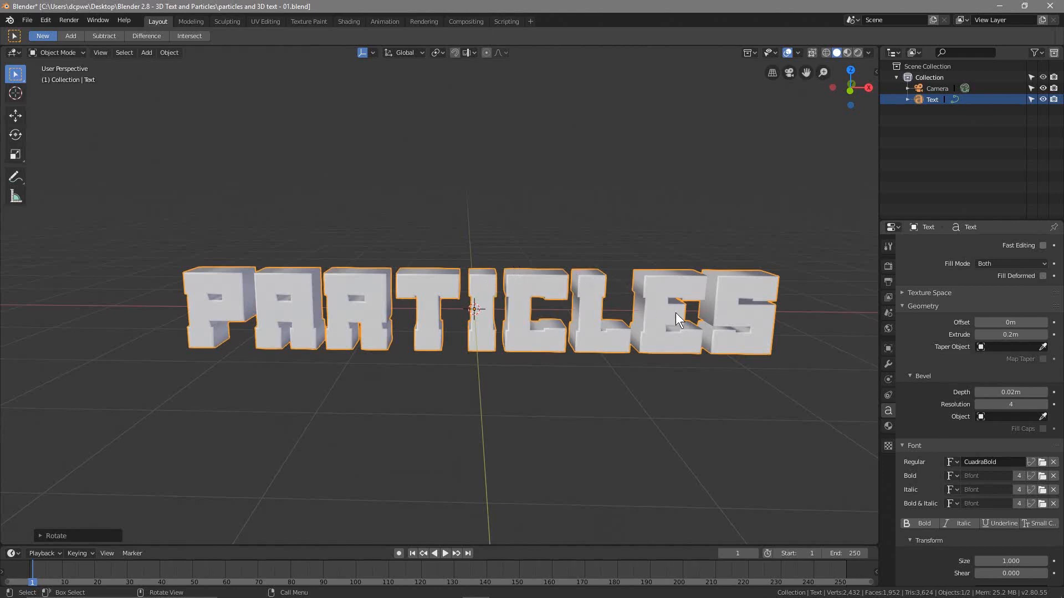
pyautogui.moveTo(476, 374); pyautogui.dragTo(479, 357, button='middle')
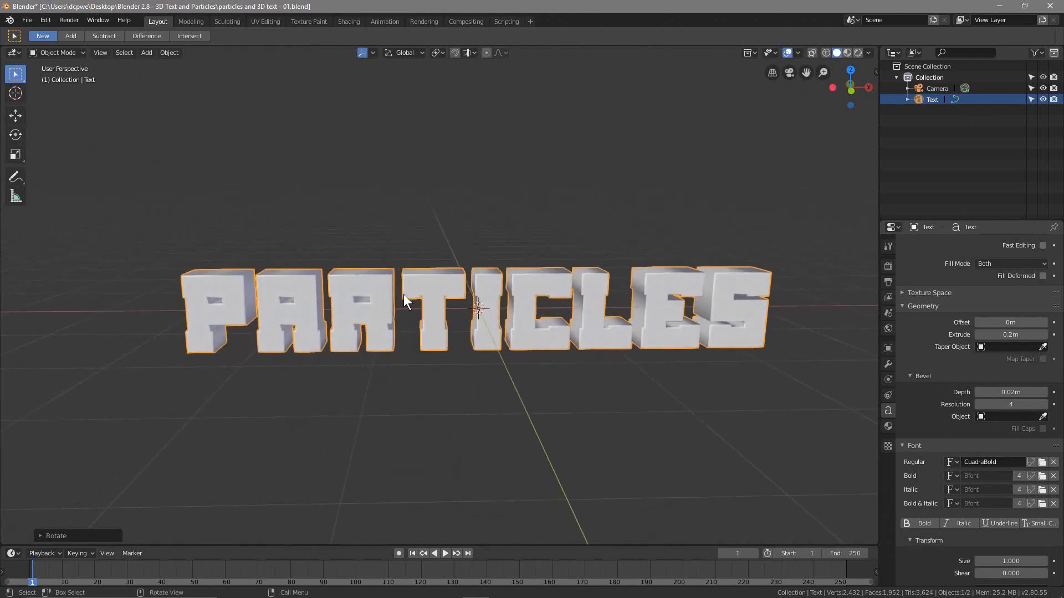
pyautogui.moveTo(494, 217); pyautogui.dragTo(477, 215, button='middle')
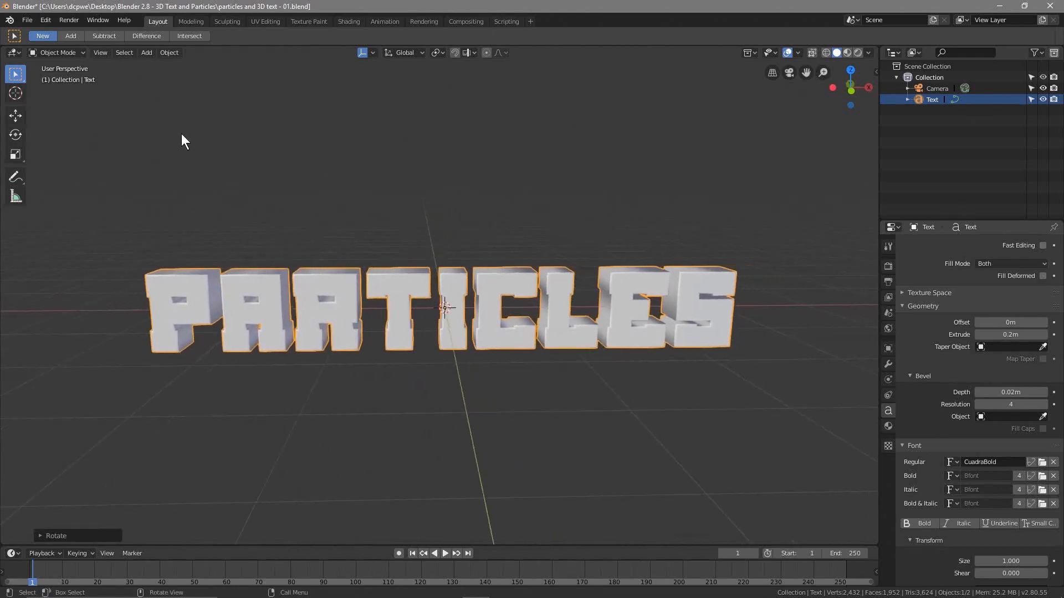
pyautogui.click(26, 20)
pyautogui.click(45, 101)
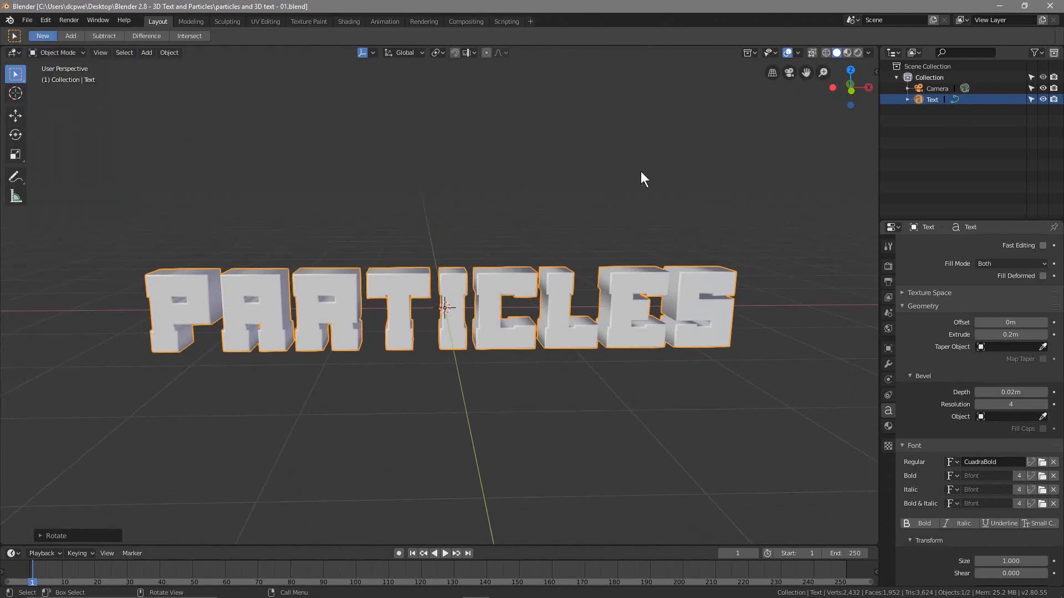
# - Switch the viewport to rendered shading and add a Sun light to the scene
pyautogui.click(858, 52)
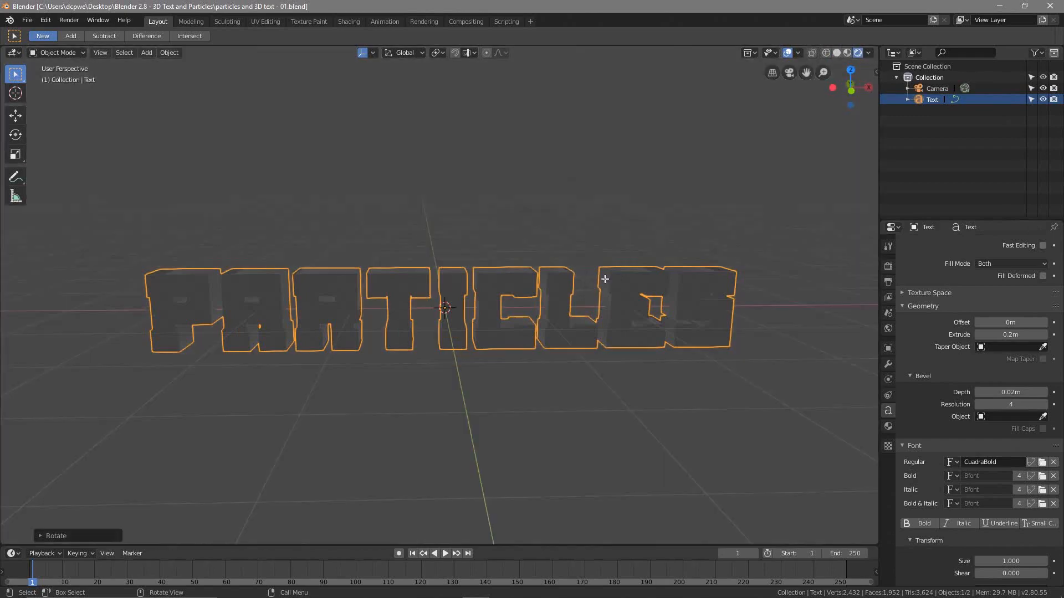
pyautogui.moveTo(518, 390); pyautogui.dragTo(521, 350, button='middle')
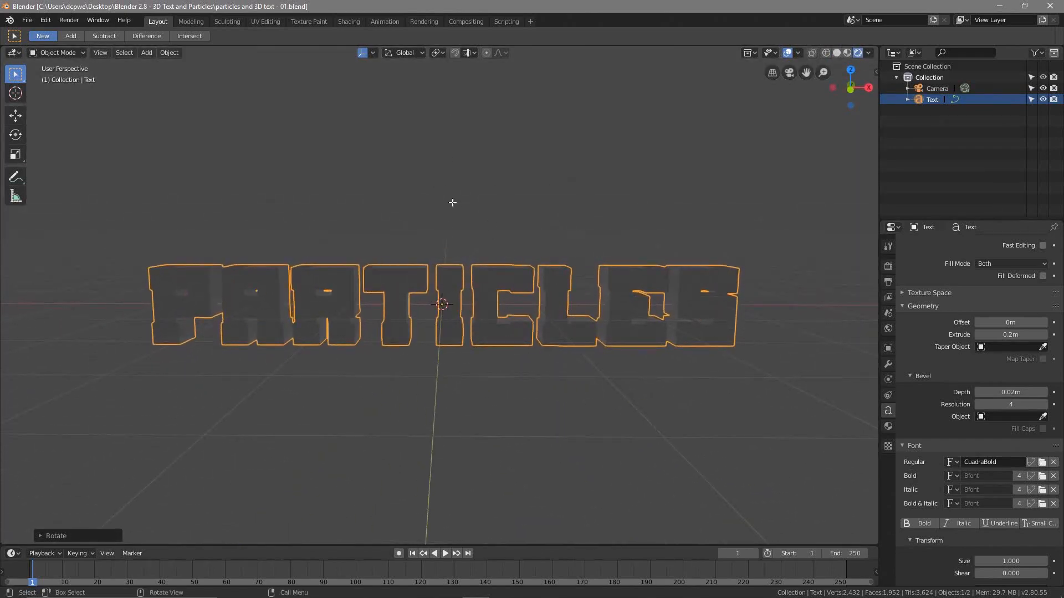
pyautogui.hotkey('shift', 'a')
pyautogui.moveTo(427, 286)
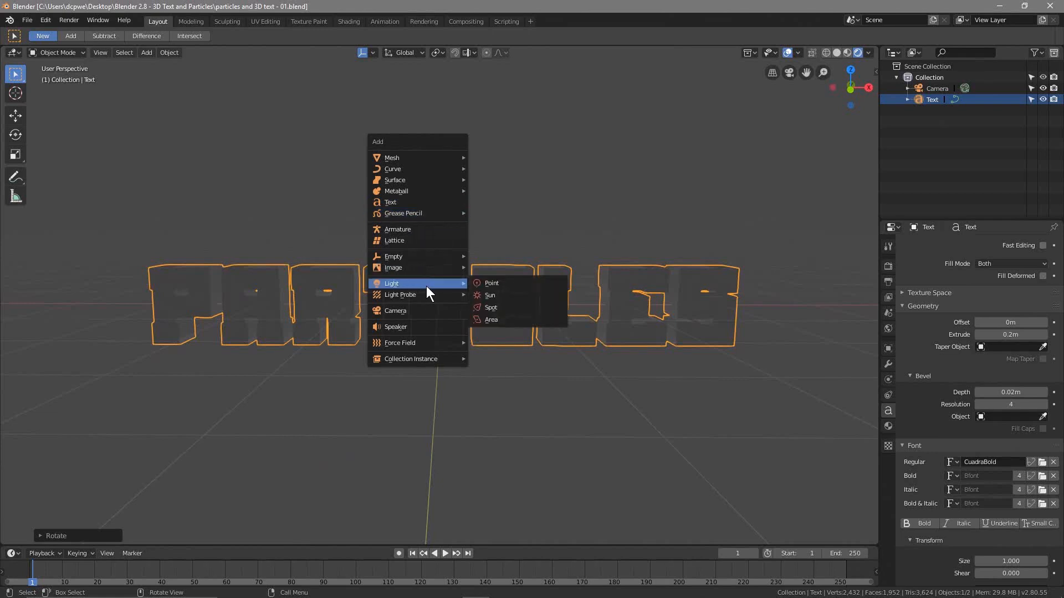
pyautogui.click(493, 297)
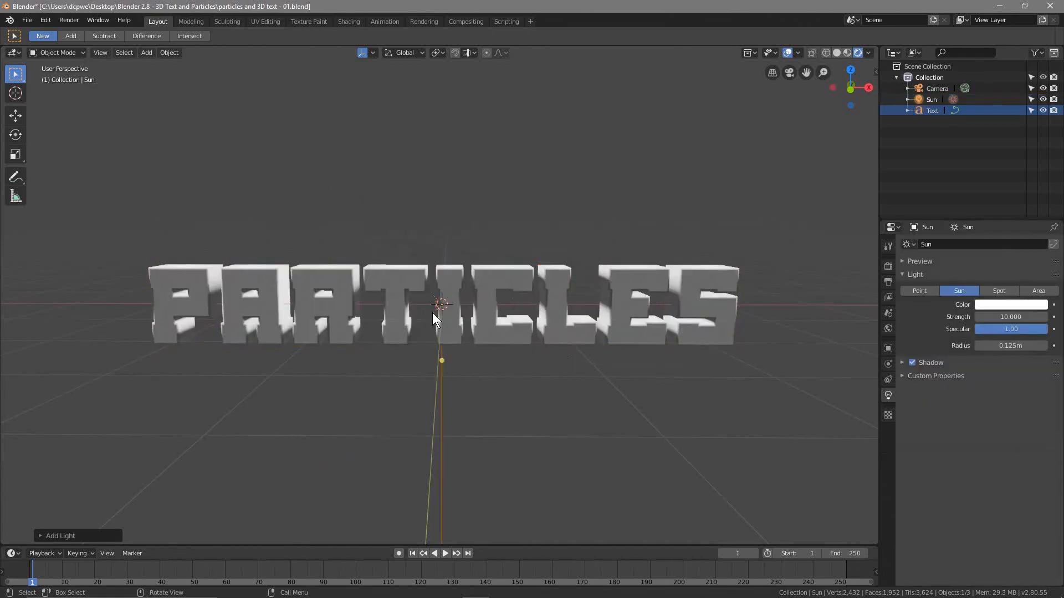
# - Move the Sun light straight up along the Z axis, well above the text
pyautogui.scroll(-3, 434, 311)
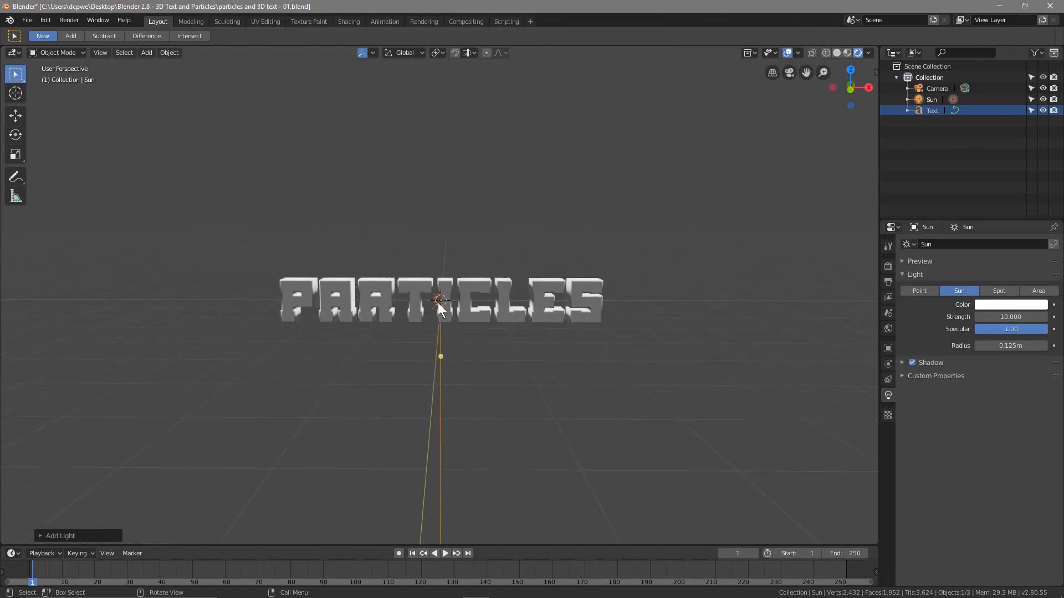
pyautogui.click(15, 115)
pyautogui.moveTo(440, 268); pyautogui.dragTo(444, 84)
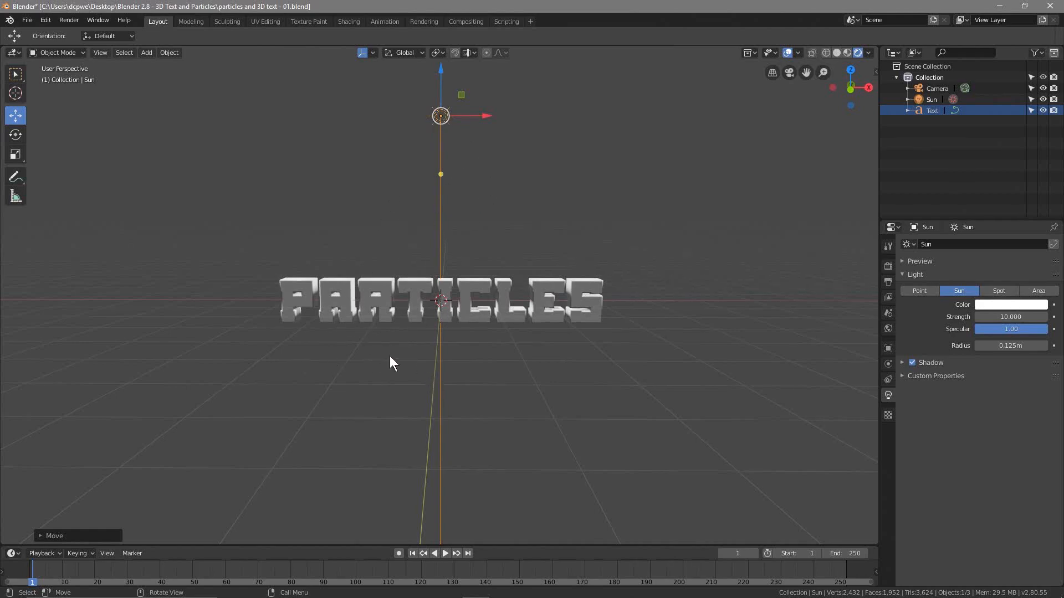
# - Create a new material for the text object, name it "Text Material" and save the file
pyautogui.moveTo(390, 358); pyautogui.dragTo(388, 311, button='middle')
pyautogui.scroll(5, 390, 355)
pyautogui.scroll(-5, 391, 355)
pyautogui.click(385, 278)
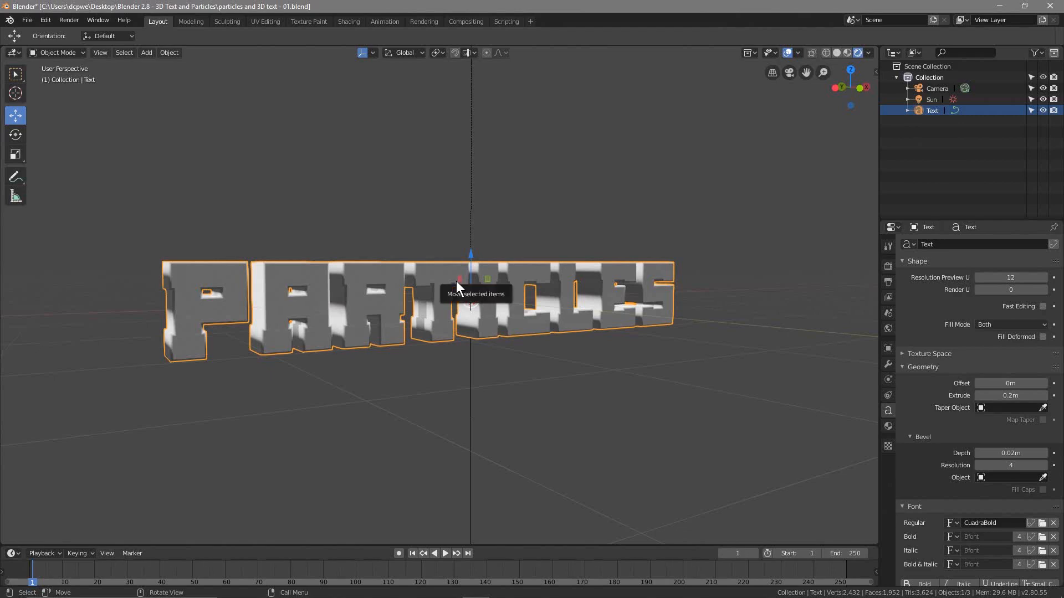
pyautogui.scroll(5, 449, 281)
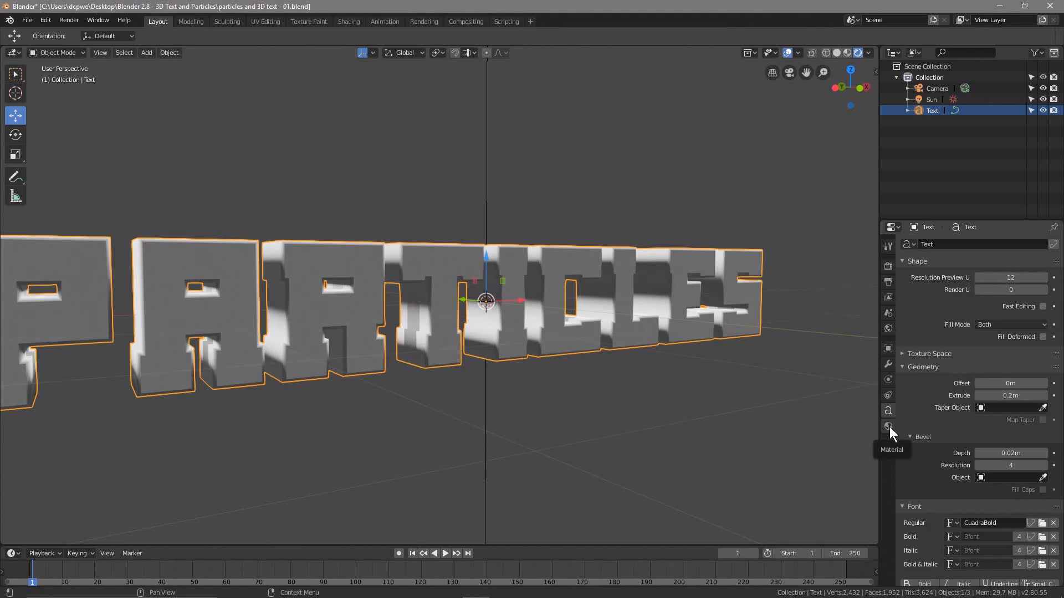
pyautogui.click(888, 426)
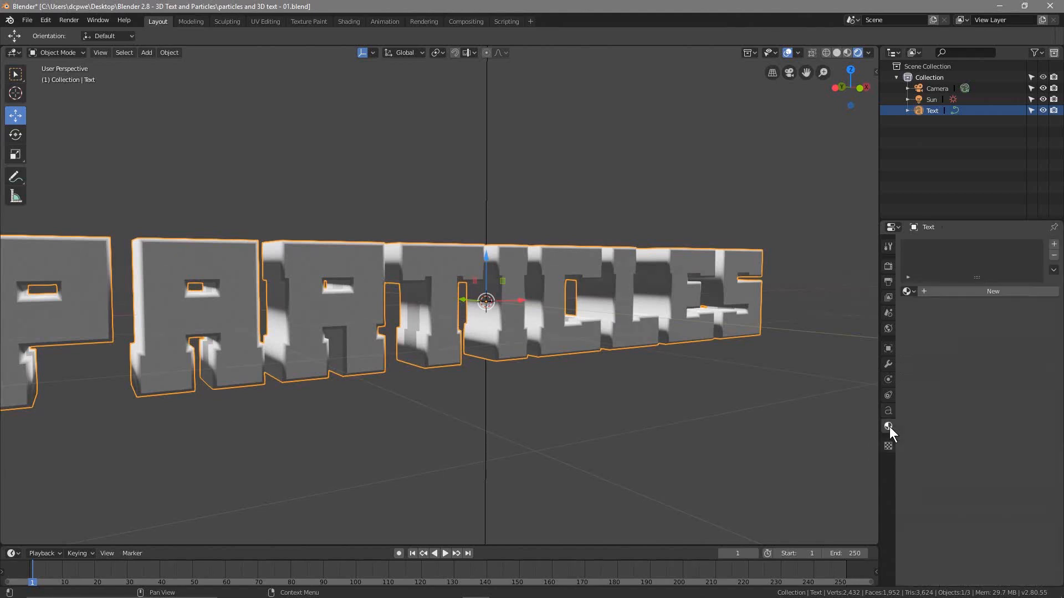
pyautogui.click(993, 291)
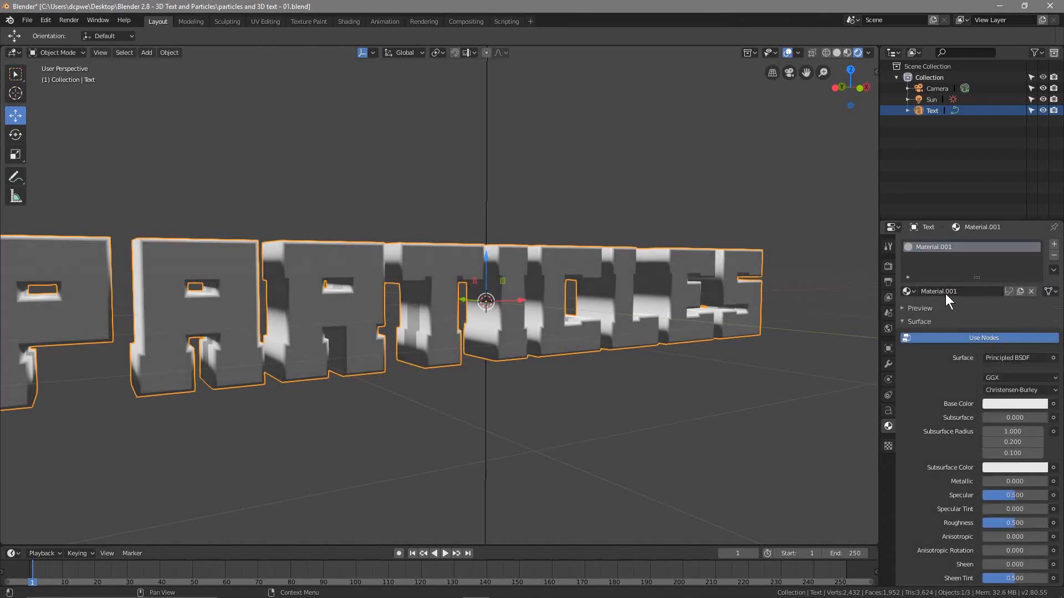
pyautogui.click(963, 292)
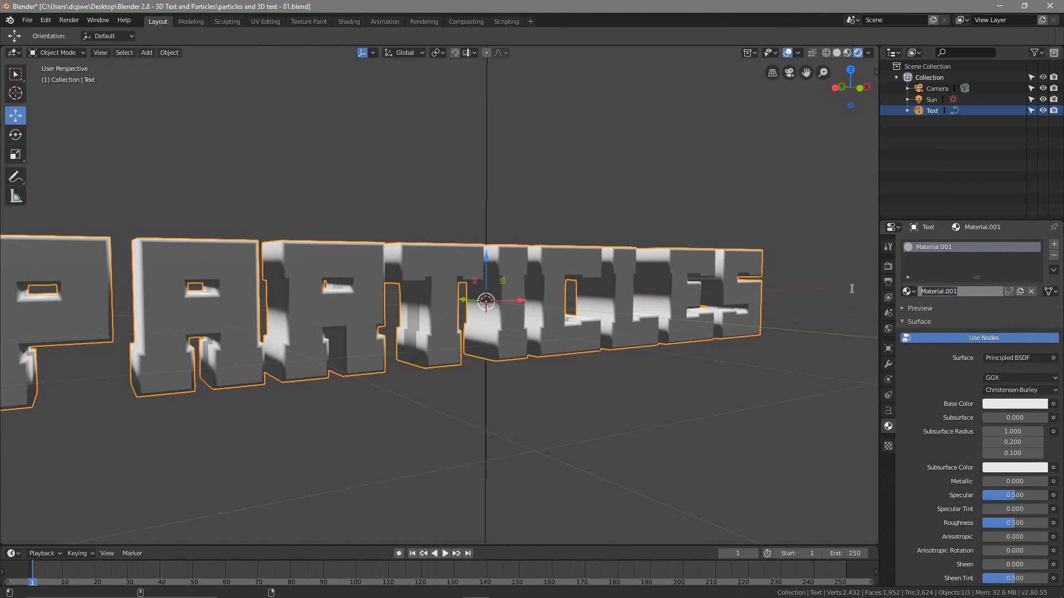
pyautogui.write('Text Material')
pyautogui.press('Return')
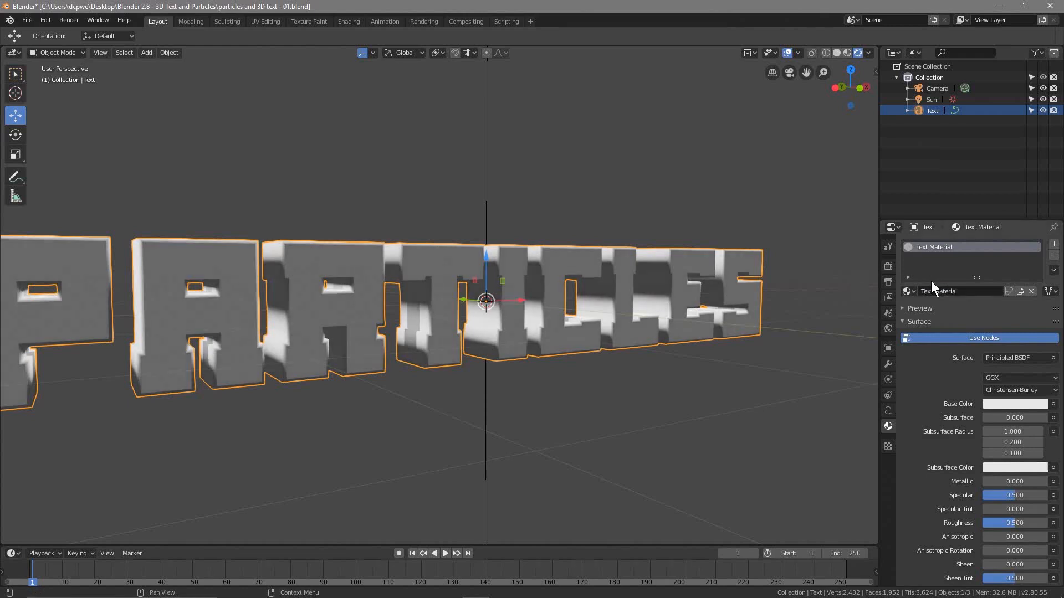
pyautogui.hotkey('ctrl', 's')
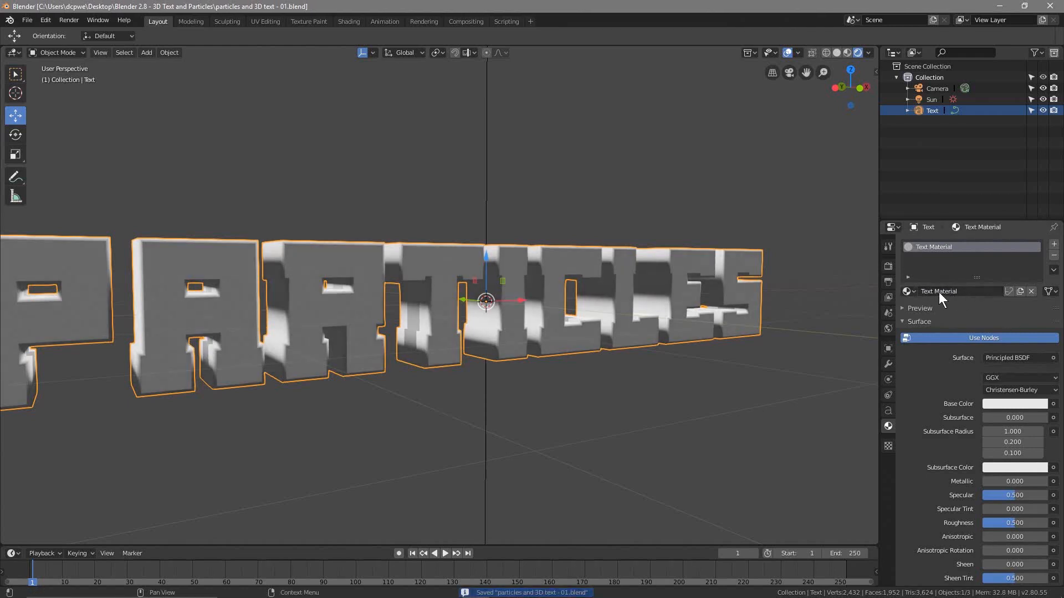
# - Set the base colour of the text's Principled BSDF material to golden yellow, with hue about 0.137 and saturation 1.000
pyautogui.moveTo(407, 370); pyautogui.dragTo(467, 378, button='middle')
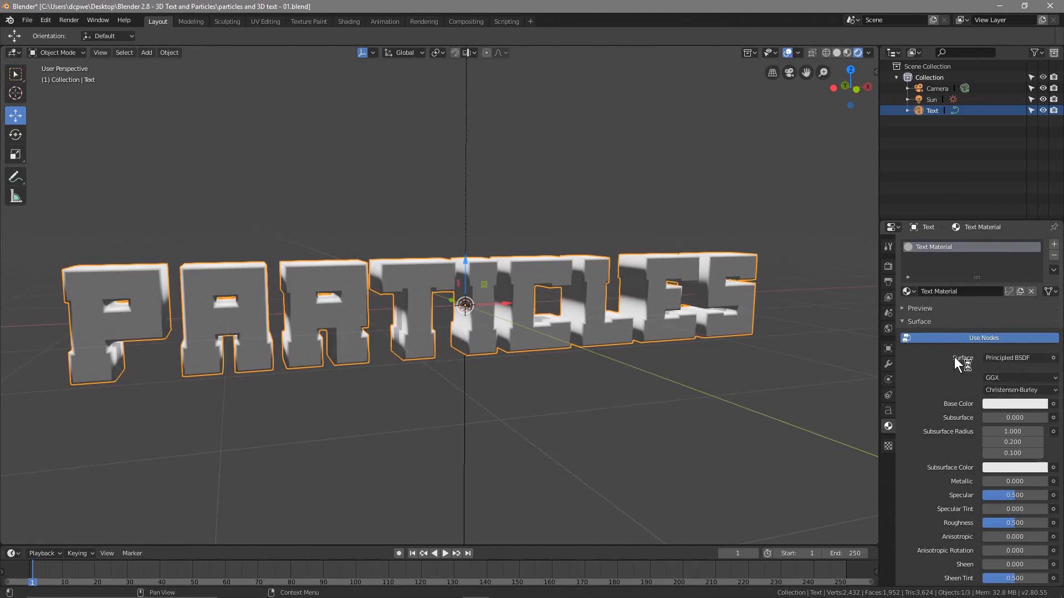
pyautogui.click(1009, 360)
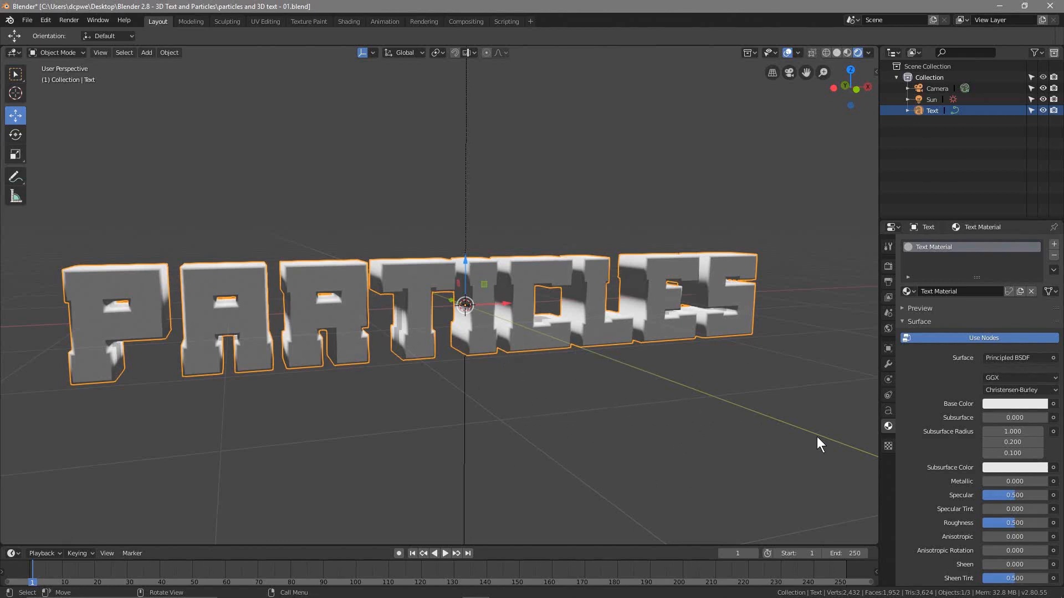
pyautogui.click(992, 404)
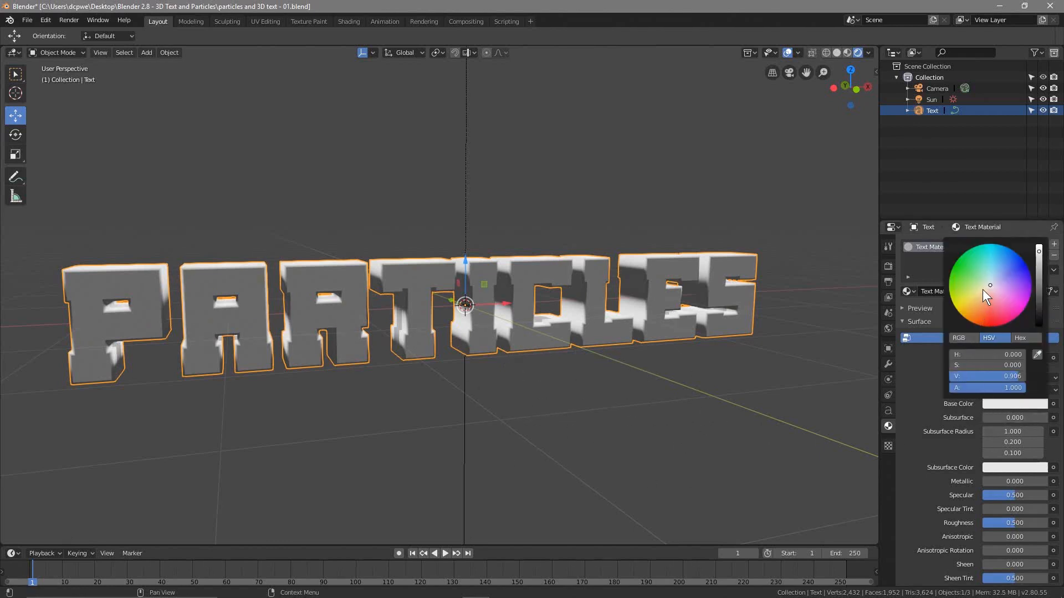
pyautogui.moveTo(983, 290)
pyautogui.mouseDown()
pyautogui.moveTo(963, 317)
pyautogui.moveTo(954, 266)
pyautogui.moveTo(1031, 282)
pyautogui.moveTo(991, 326)
pyautogui.moveTo(963, 316)
pyautogui.mouseUp()
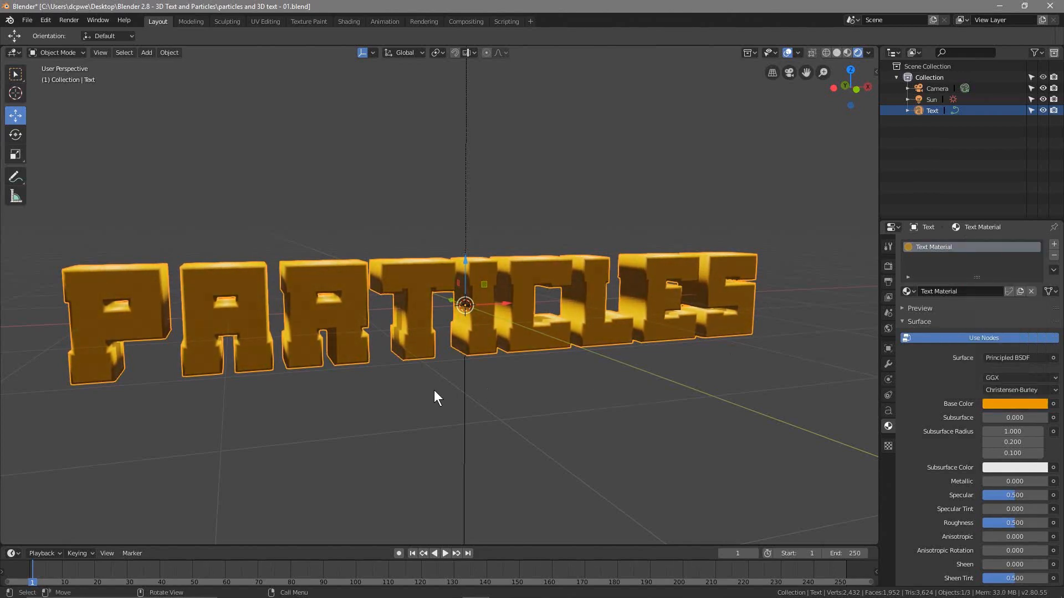
pyautogui.moveTo(434, 390)
pyautogui.mouseDown(button='middle')
pyautogui.moveTo(395, 377)
pyautogui.moveTo(424, 386)
pyautogui.mouseUp(button='middle')
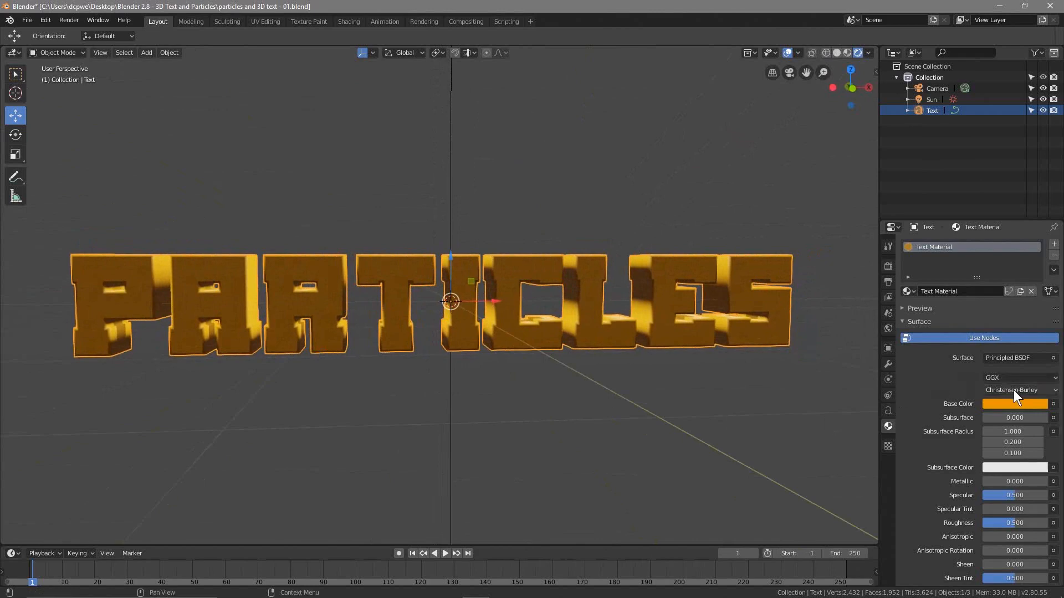
pyautogui.click(1009, 404)
pyautogui.moveTo(966, 323); pyautogui.dragTo(959, 312)
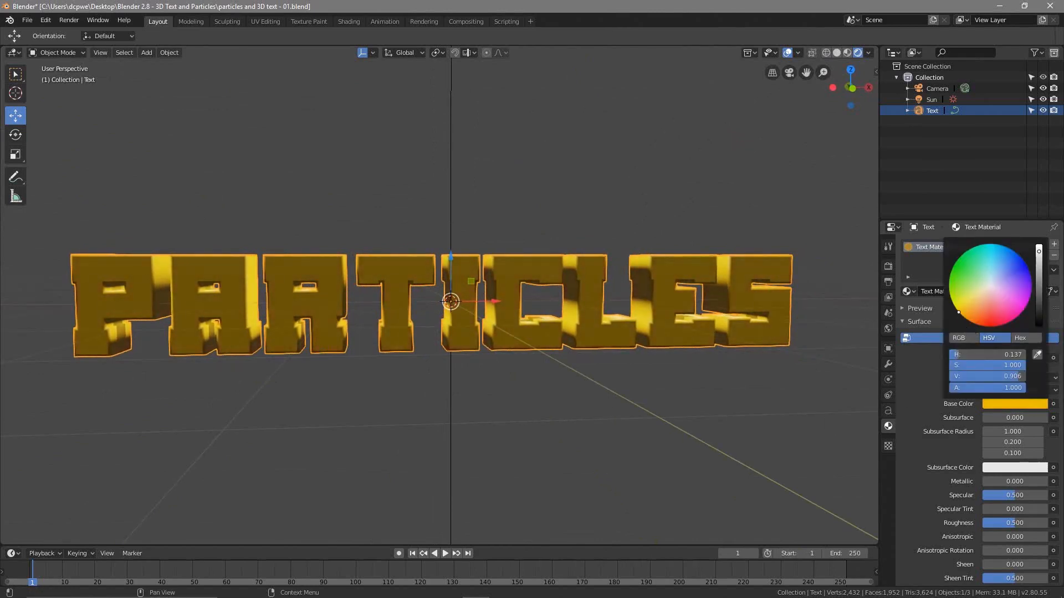
# - Set the Metallic value of the text material to 1.000
pyautogui.moveTo(358, 397); pyautogui.dragTo(413, 400, button='middle')
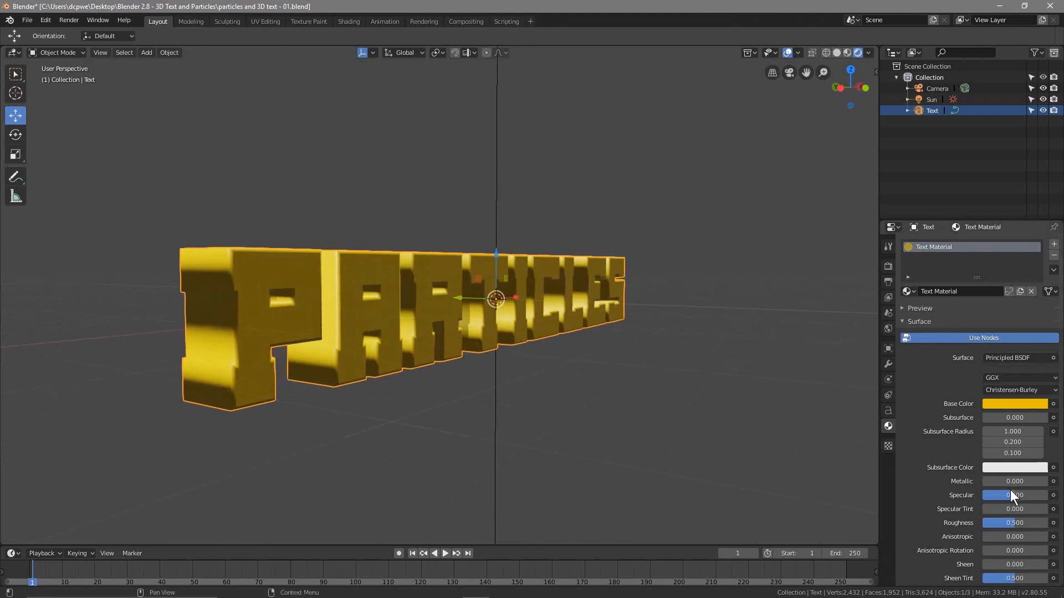
pyautogui.moveTo(997, 481); pyautogui.dragTo(1044, 481)
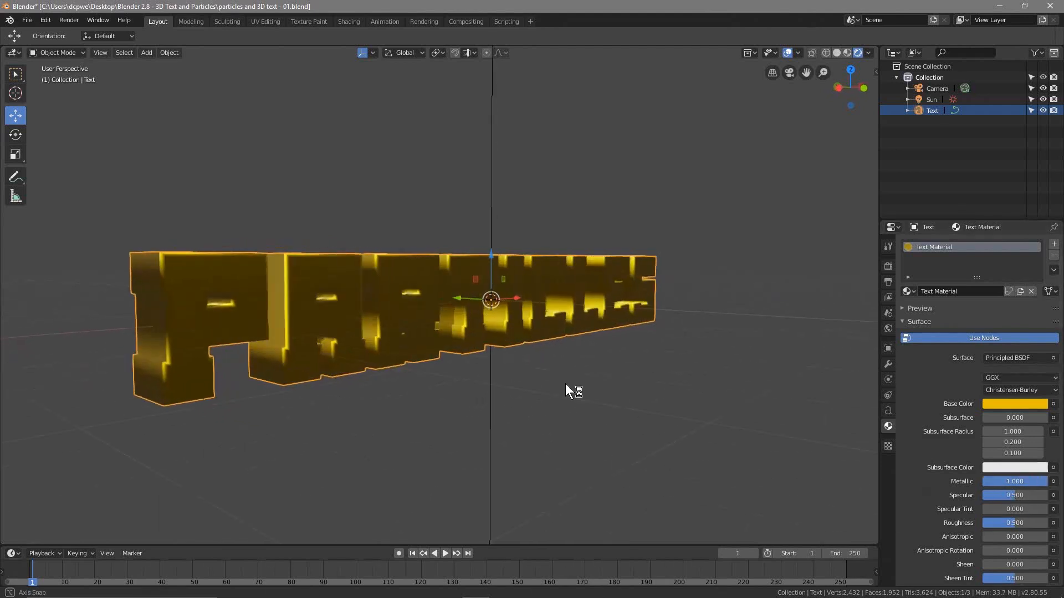
# - Set the Roughness of the text's Principled BSDF material to 0.150
pyautogui.moveTo(565, 383)
pyautogui.mouseDown(button='middle')
pyautogui.moveTo(433, 384)
pyautogui.moveTo(563, 386)
pyautogui.moveTo(548, 382)
pyautogui.mouseUp(button='middle')
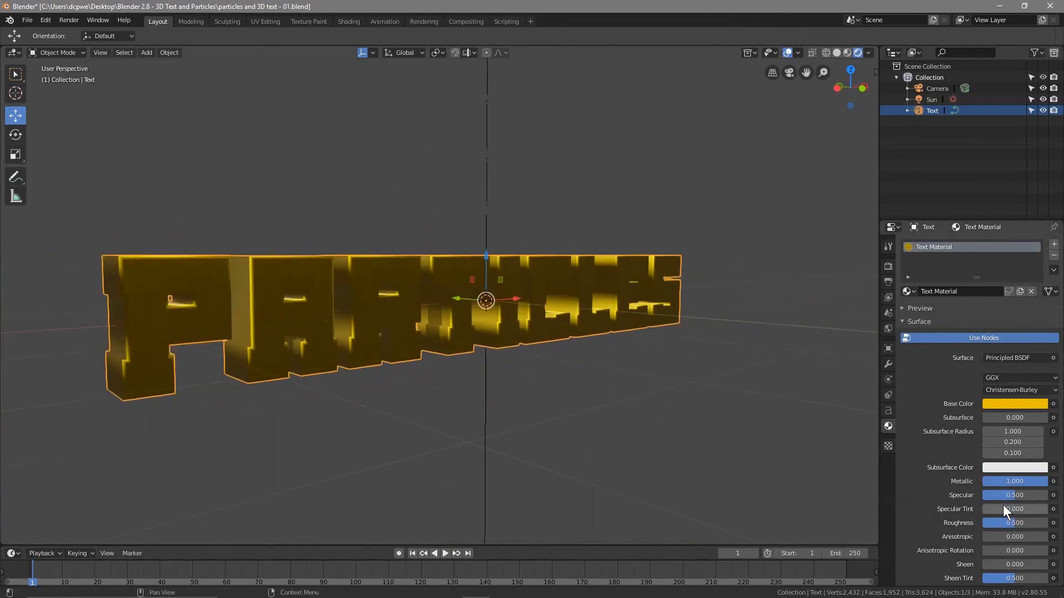
pyautogui.scroll(-1, 992, 515)
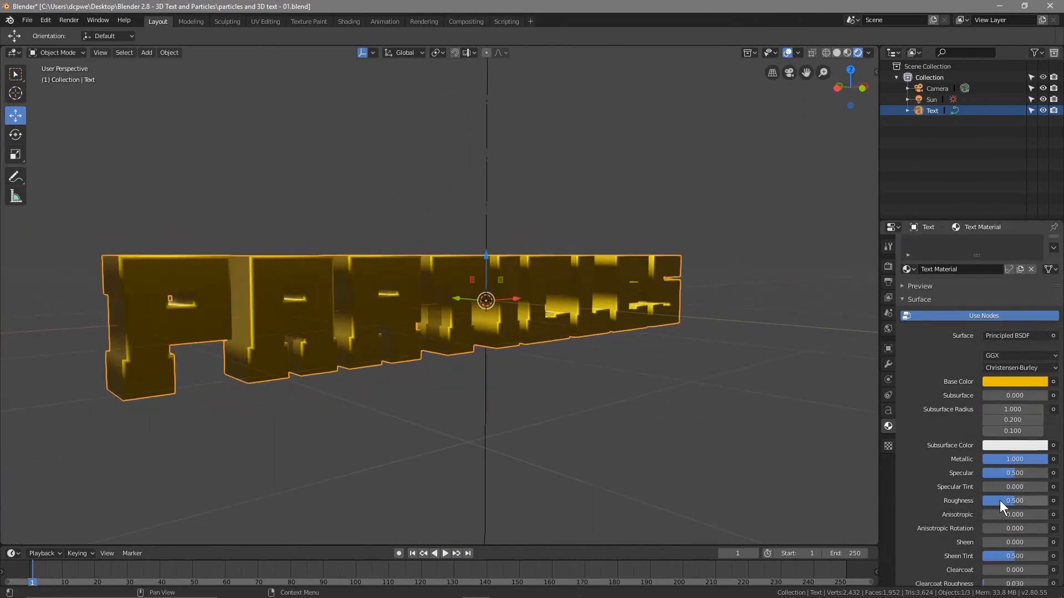
pyautogui.moveTo(999, 501); pyautogui.dragTo(973, 500)
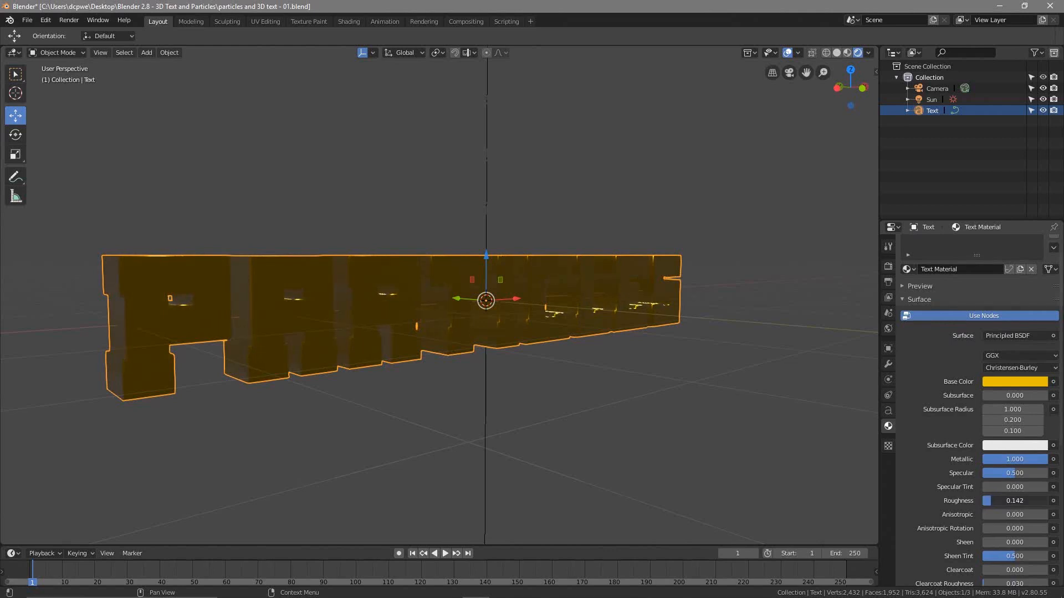
pyautogui.click(992, 501)
pyautogui.write('0.15')
pyautogui.press('Return')
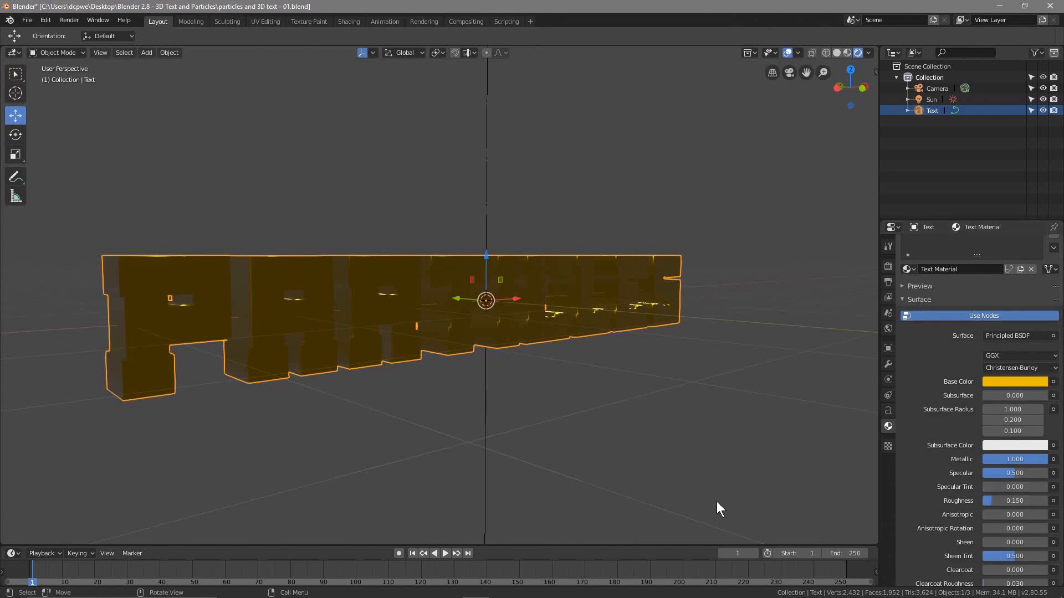
# - Try moving the Sun light along the Y axis, away from the text and out in front of it
pyautogui.moveTo(747, 476); pyautogui.dragTo(451, 424, button='middle')
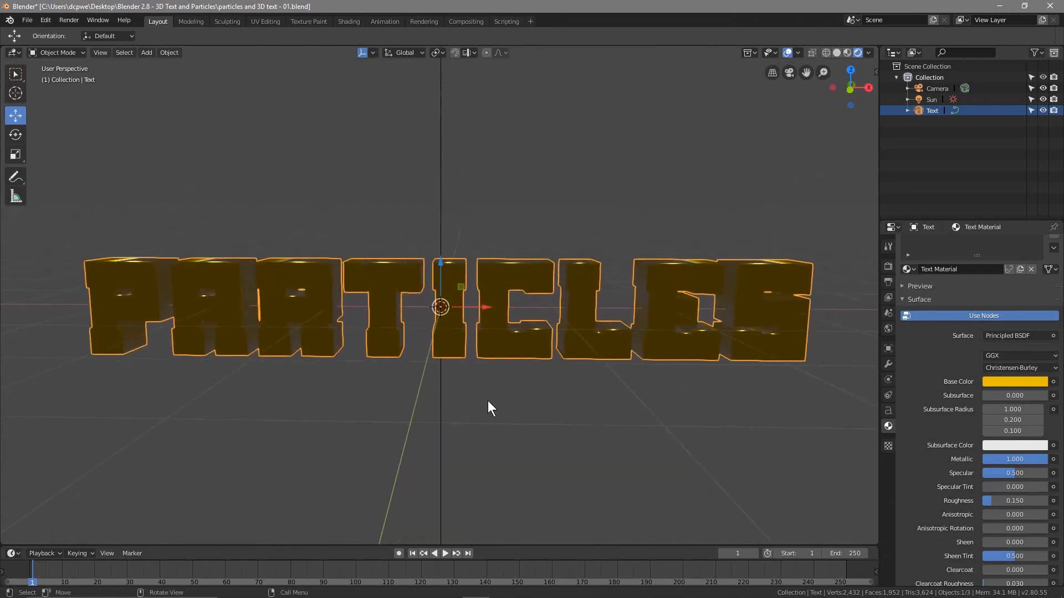
pyautogui.scroll(-3, 485, 401)
pyautogui.moveTo(382, 351); pyautogui.dragTo(473, 268, button='middle')
pyautogui.click(452, 194)
pyautogui.moveTo(468, 358); pyautogui.dragTo(532, 333, button='middle')
pyautogui.press('g')
pyautogui.press('y')
pyautogui.click(598, 208)
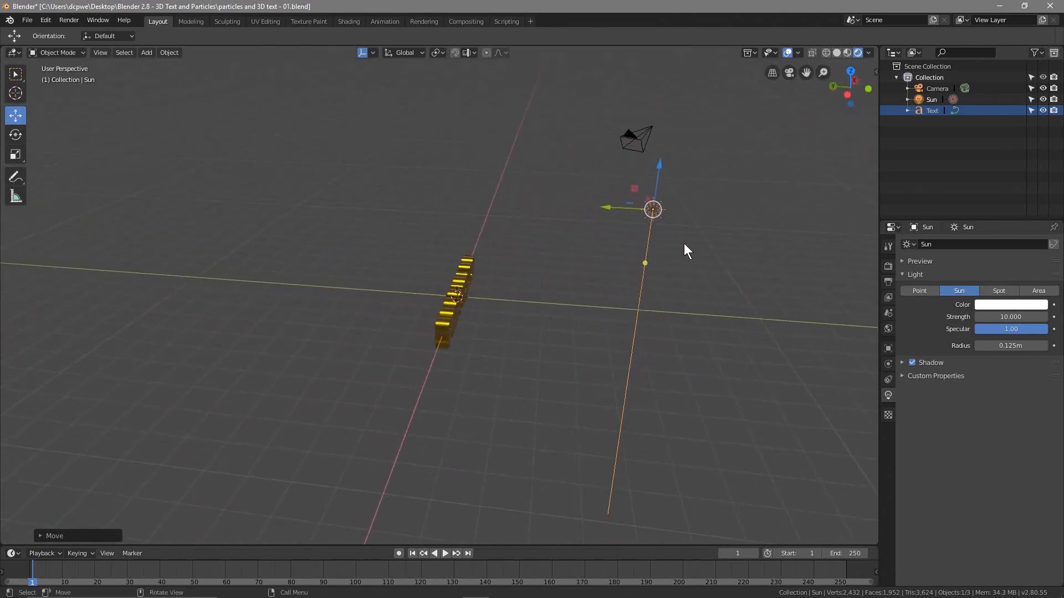
# - Move the Sun light back along the Y axis until it sits directly above the text
pyautogui.moveTo(461, 331); pyautogui.dragTo(473, 360, button='middle')
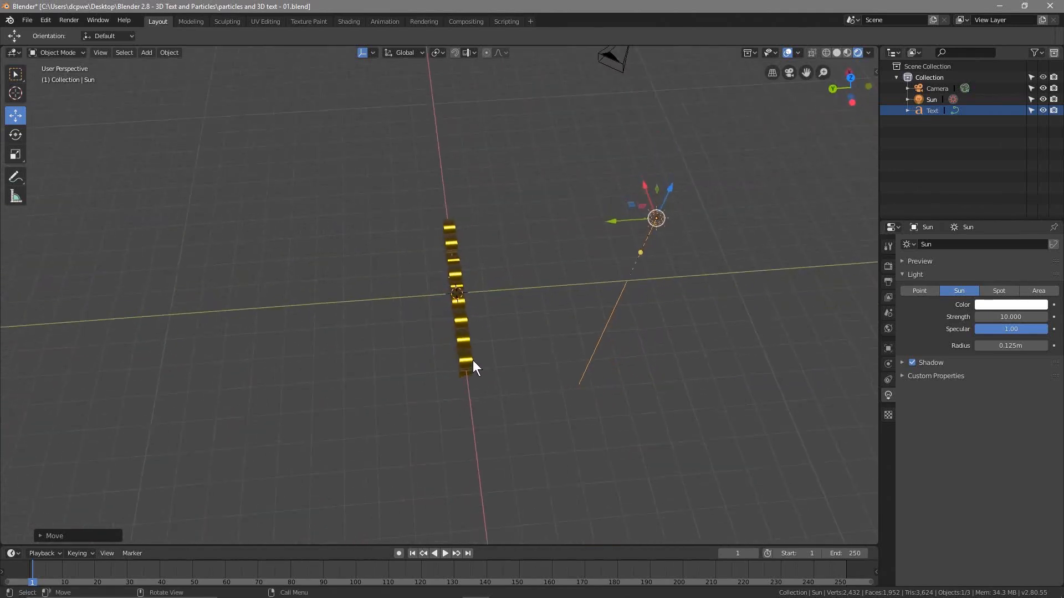
pyautogui.scroll(5, 507, 361)
pyautogui.scroll(-4, 592, 396)
pyautogui.moveTo(592, 396); pyautogui.dragTo(604, 353, button='middle')
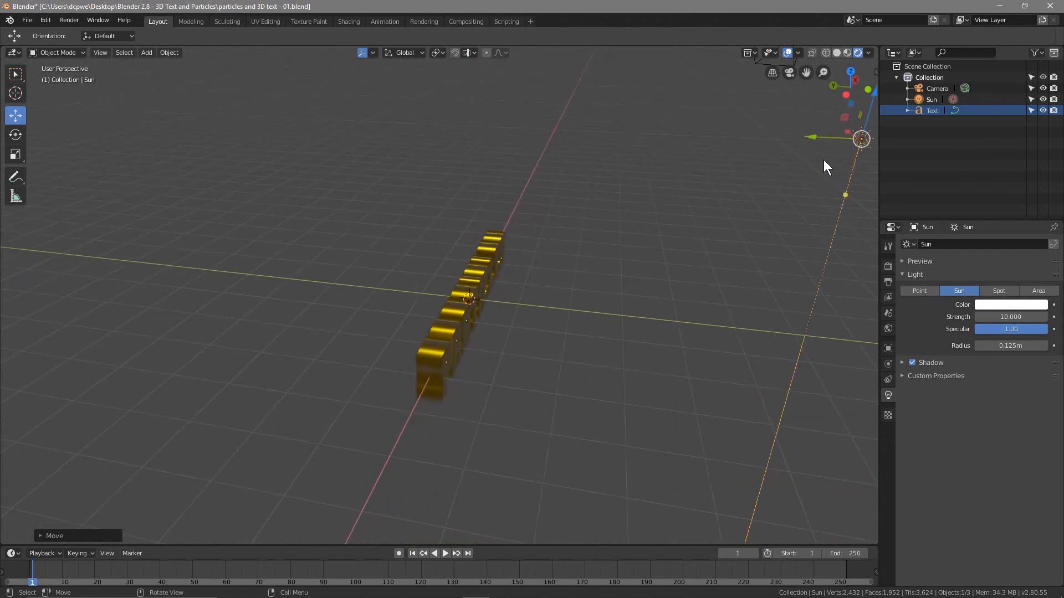
pyautogui.press('g')
pyautogui.click(432, 137)
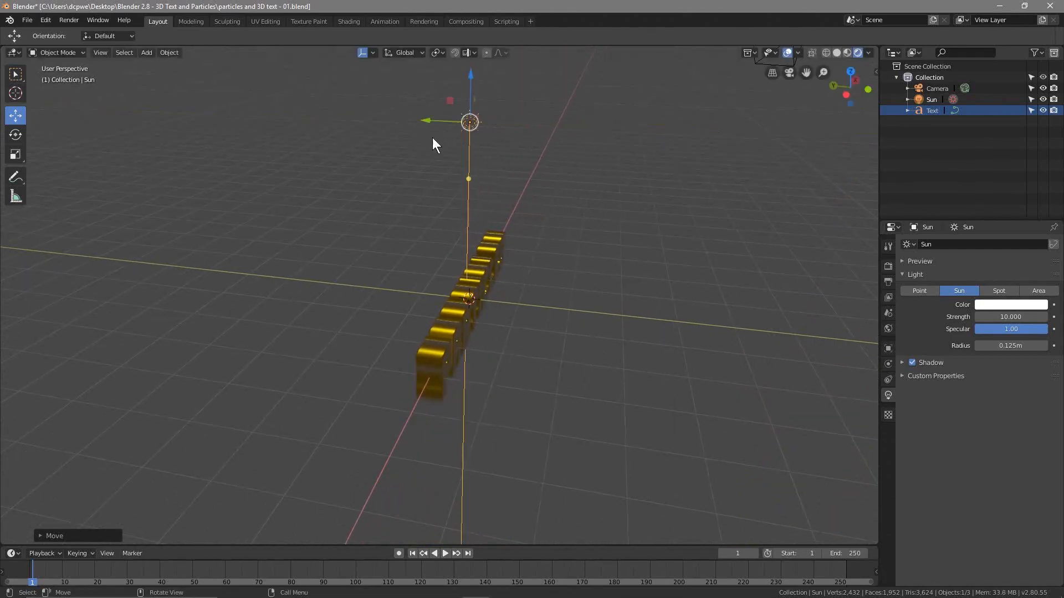
# - Add a second sun light and move it along negative Y to about 6.9 m in front of the text
pyautogui.moveTo(606, 253); pyautogui.dragTo(629, 251, button='middle')
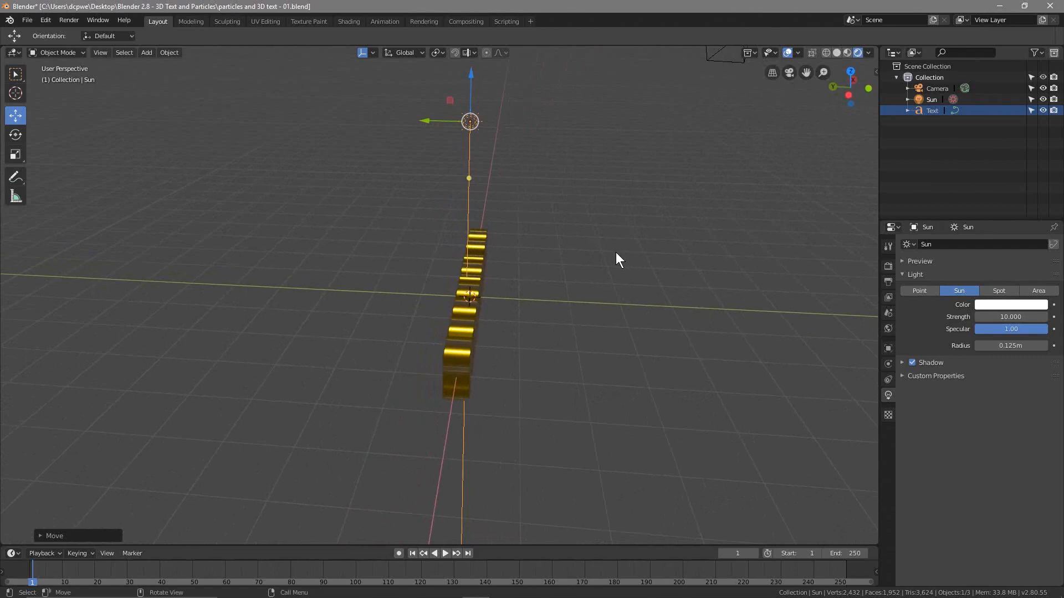
pyautogui.hotkey('shift', 'a')
pyautogui.moveTo(616, 251)
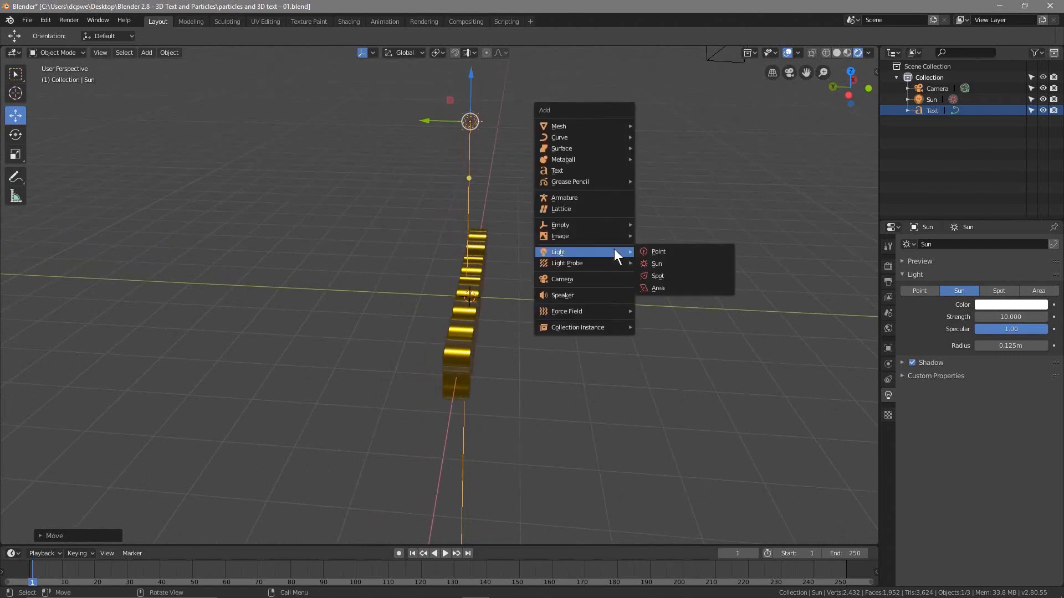
pyautogui.click(663, 262)
pyautogui.press('g')
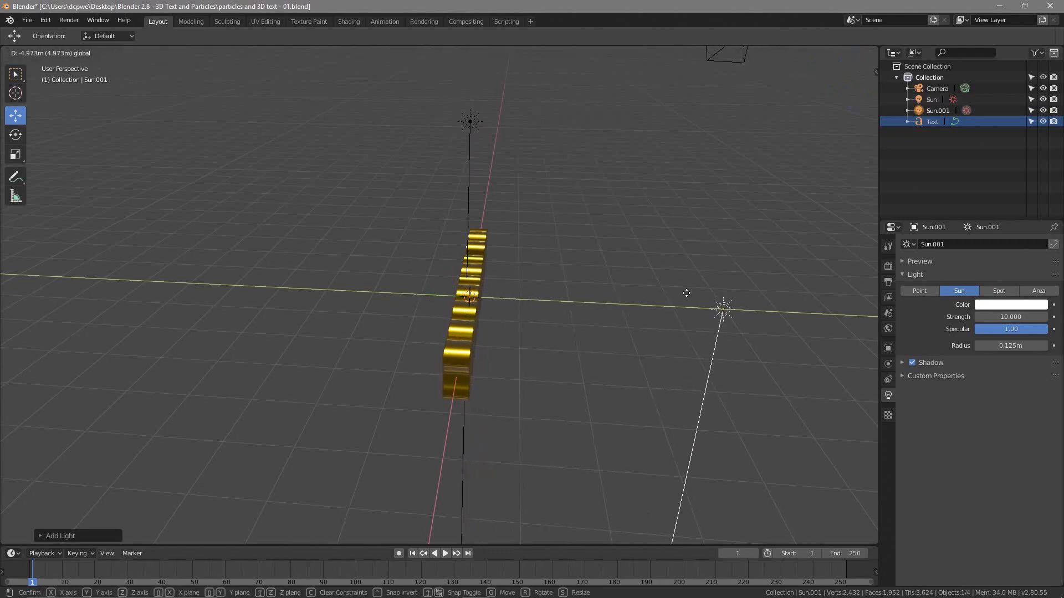
pyautogui.click(779, 294)
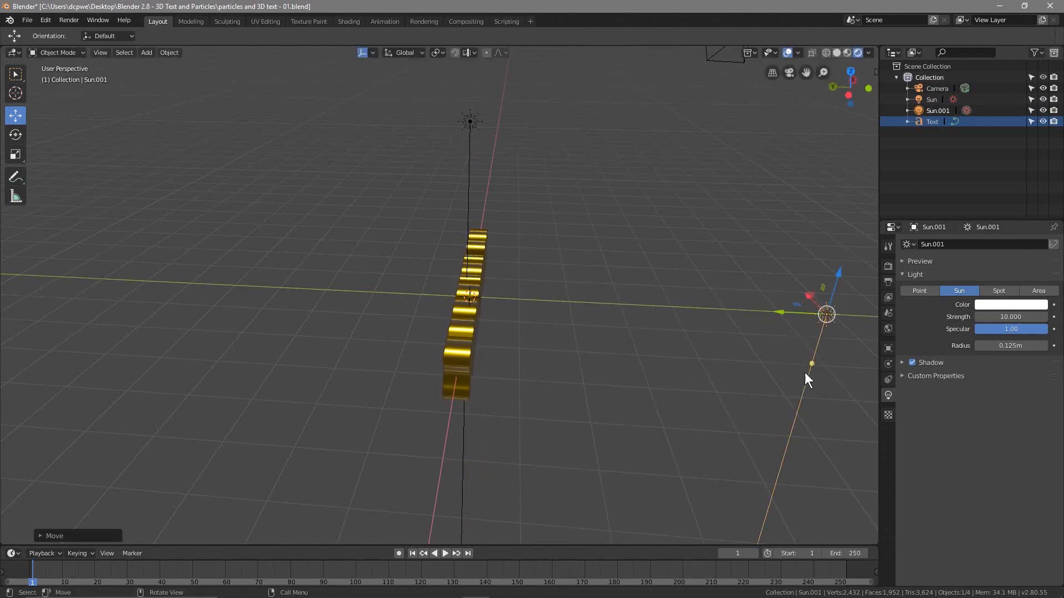
# - Rename the new sun light "Sun Front" and the original sun light above the text "Sun Top"
pyautogui.moveTo(705, 356); pyautogui.dragTo(693, 332, button='middle')
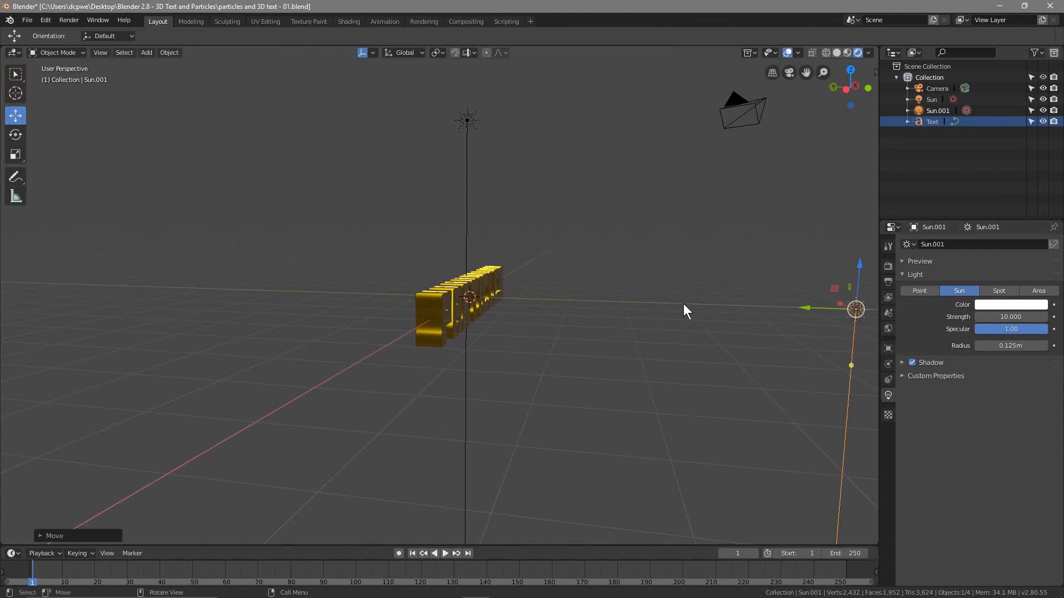
pyautogui.press('KP_3')
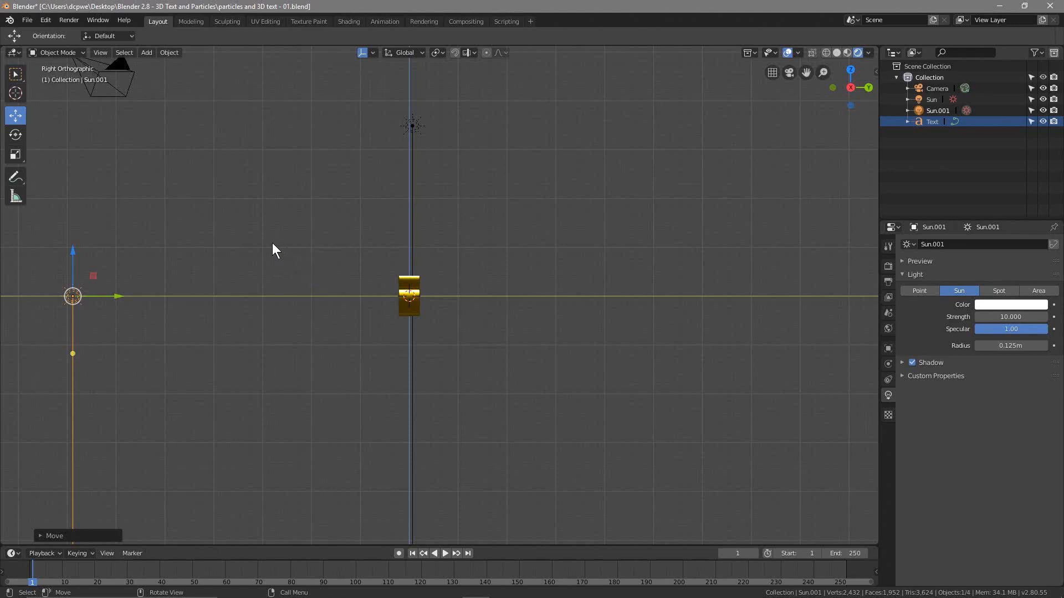
pyautogui.keyDown('shift'); pyautogui.moveTo(272, 244); pyautogui.dragTo(438, 250, button='middle'); pyautogui.keyUp('shift')
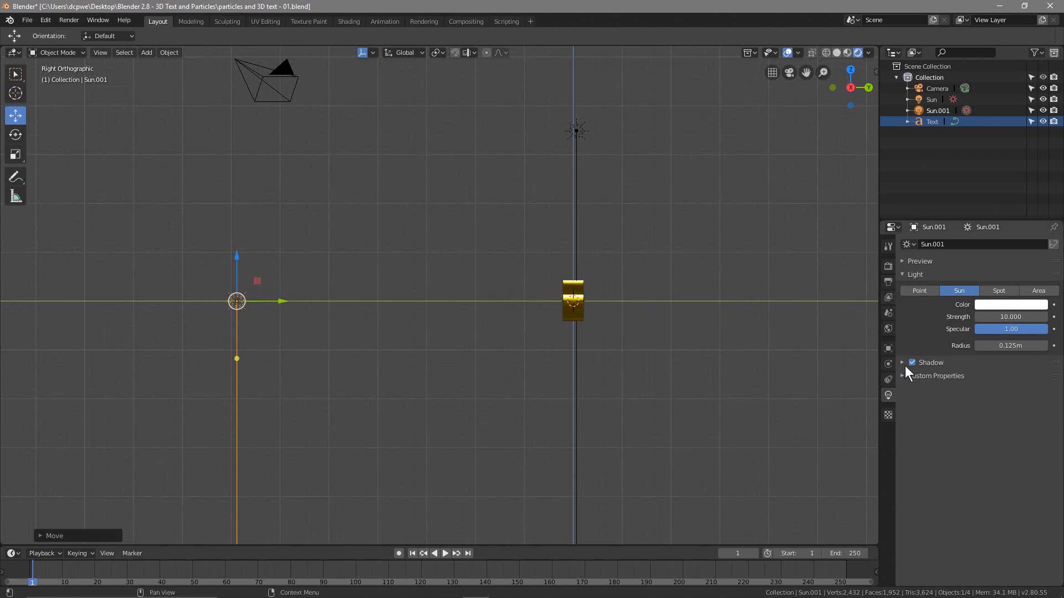
pyautogui.click(935, 112)
pyautogui.doubleClick(937, 113)
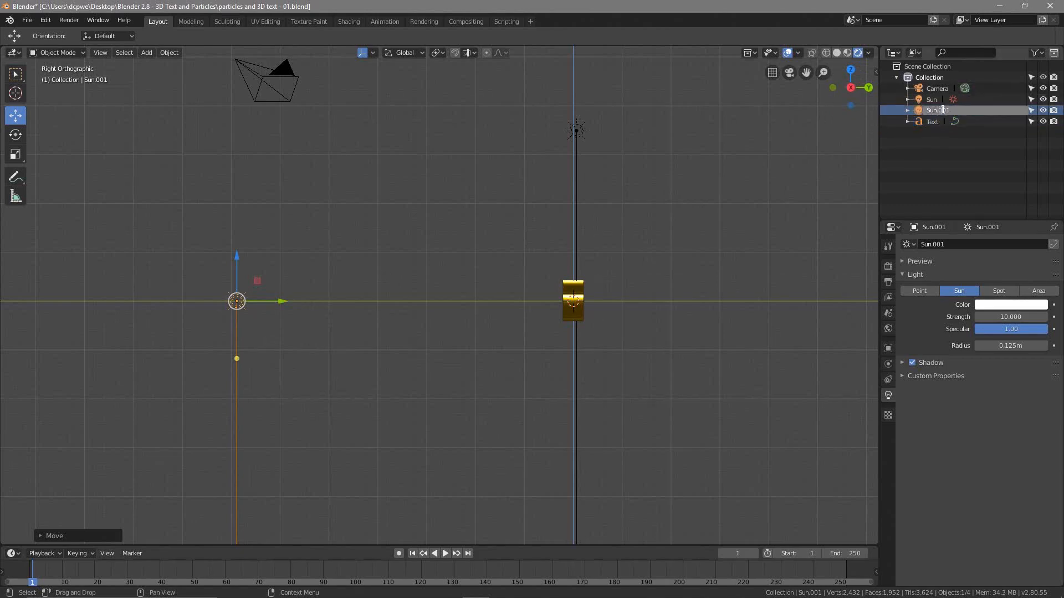
pyautogui.write('Sun Front')
pyautogui.press('Return')
pyautogui.click(940, 99)
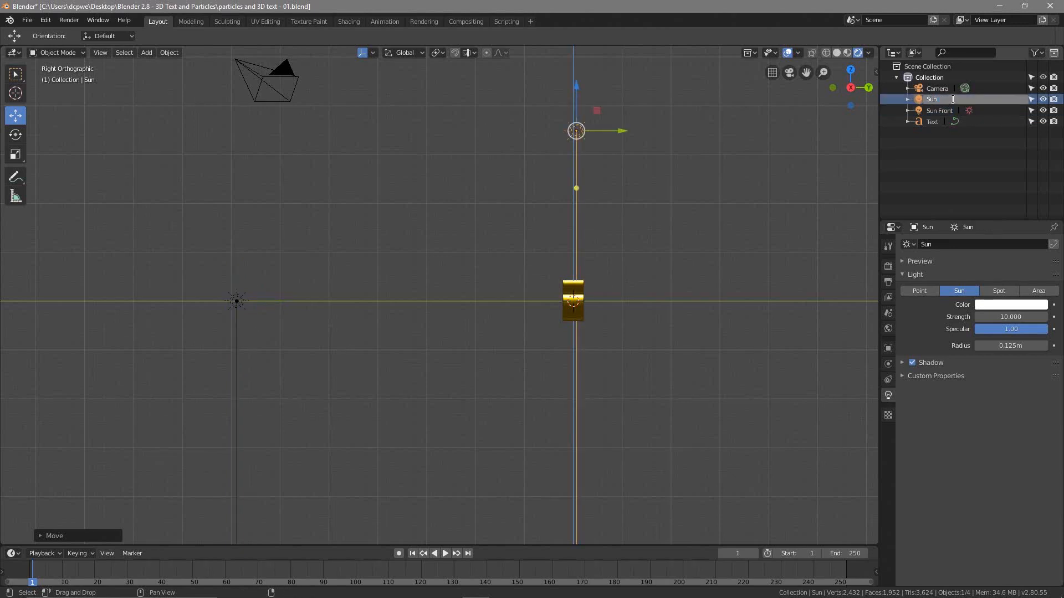
pyautogui.write('op')
pyautogui.press('Return')
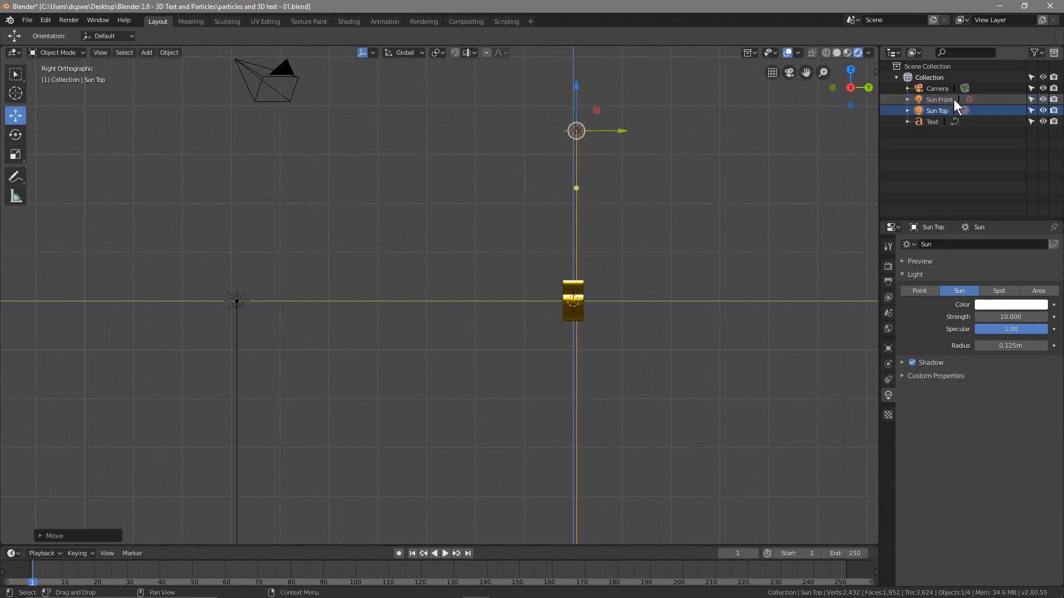
# - Set the X rotation of the Sun Front light to 90° so it shines at the front of the text
pyautogui.click(949, 99)
pyautogui.click(942, 112)
pyautogui.click(938, 99)
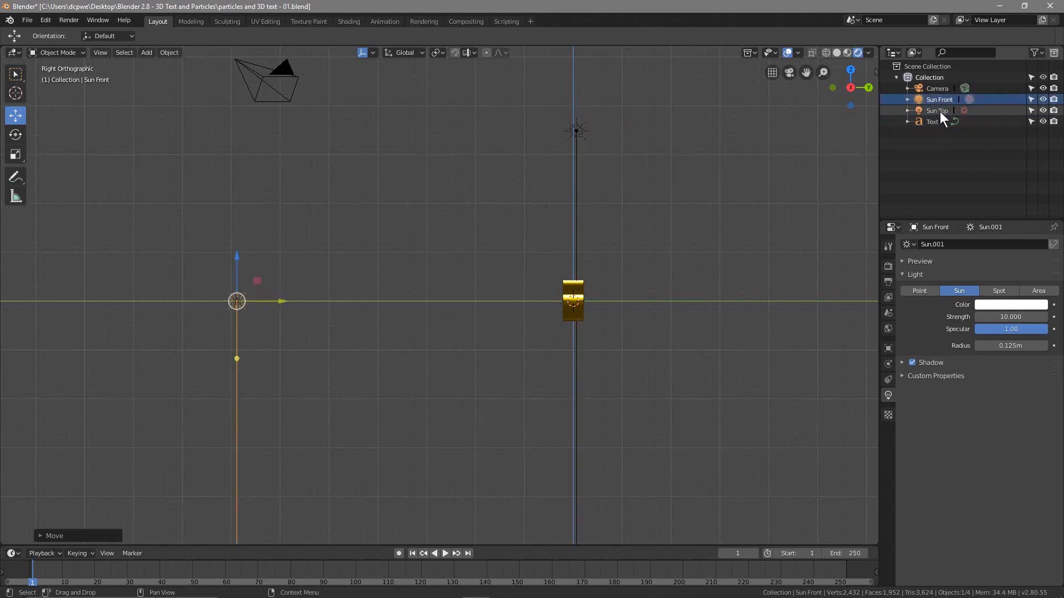
pyautogui.click(940, 111)
pyautogui.click(942, 100)
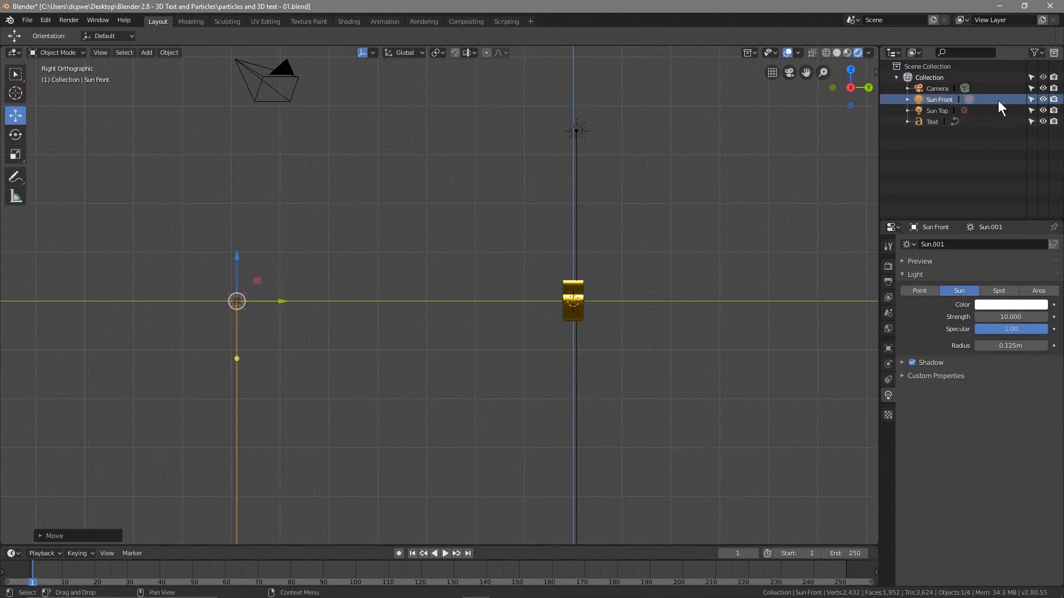
pyautogui.click(888, 349)
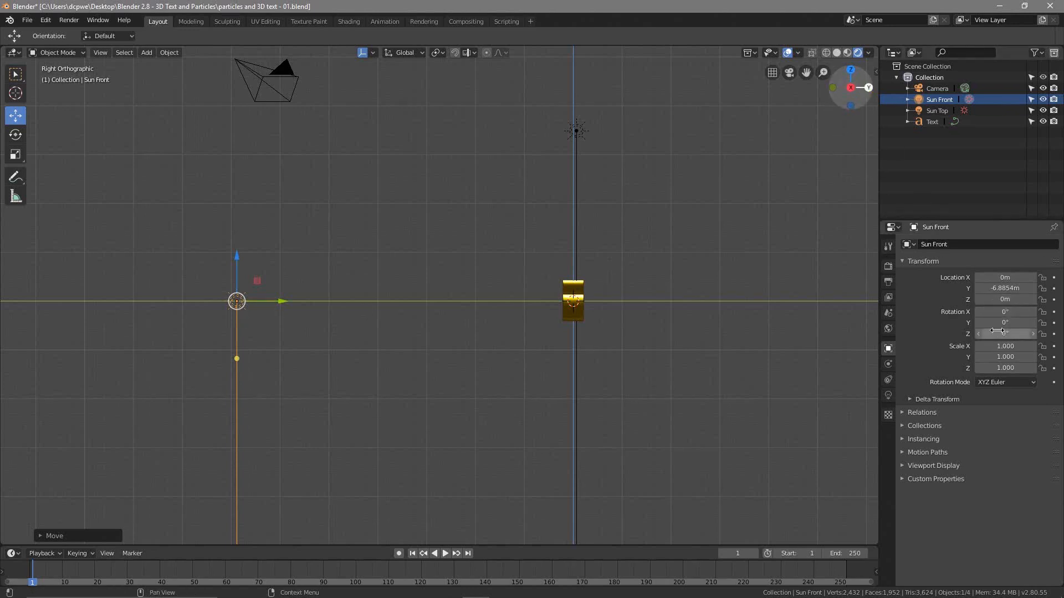
pyautogui.moveTo(998, 311); pyautogui.dragTo(1055, 312)
pyautogui.click(1008, 312)
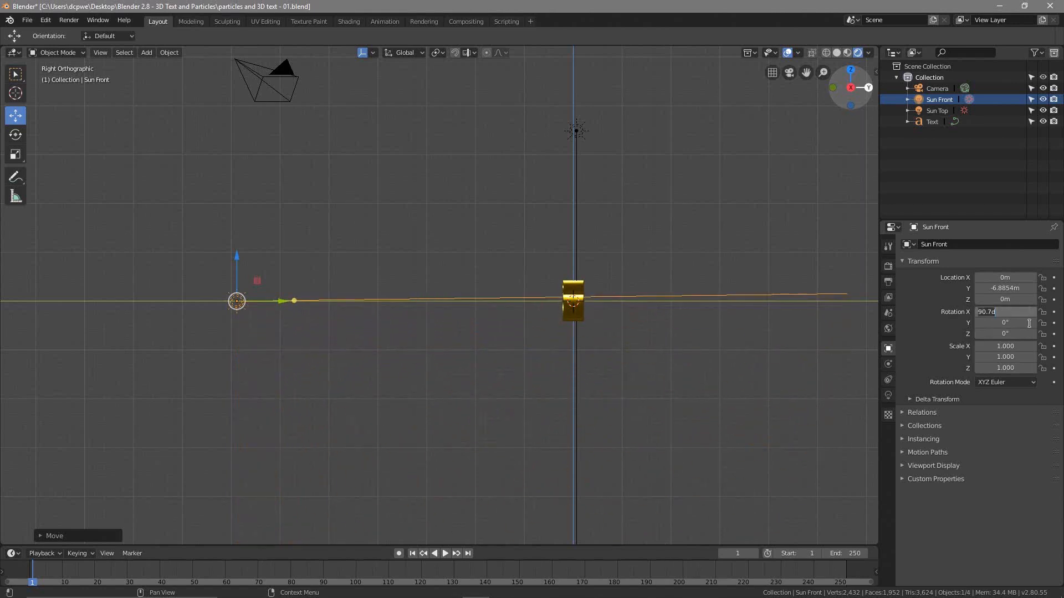
pyautogui.write('90')
pyautogui.press('Return')
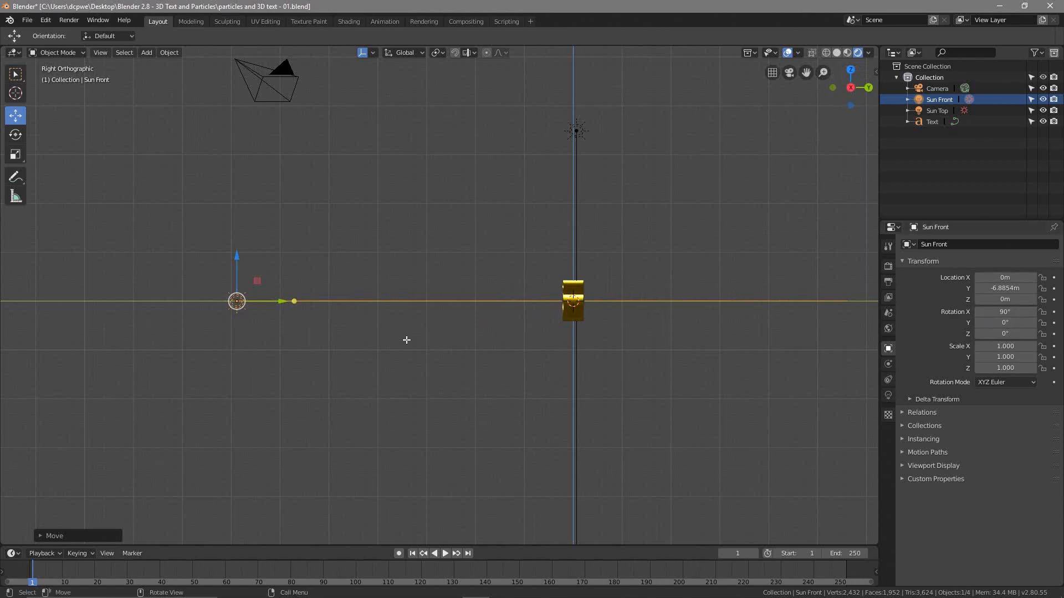
# - Try moving the Sun Front light closer to the text along the Y axis, to about Y -3.14 m
pyautogui.moveTo(407, 339); pyautogui.dragTo(501, 347, button='middle')
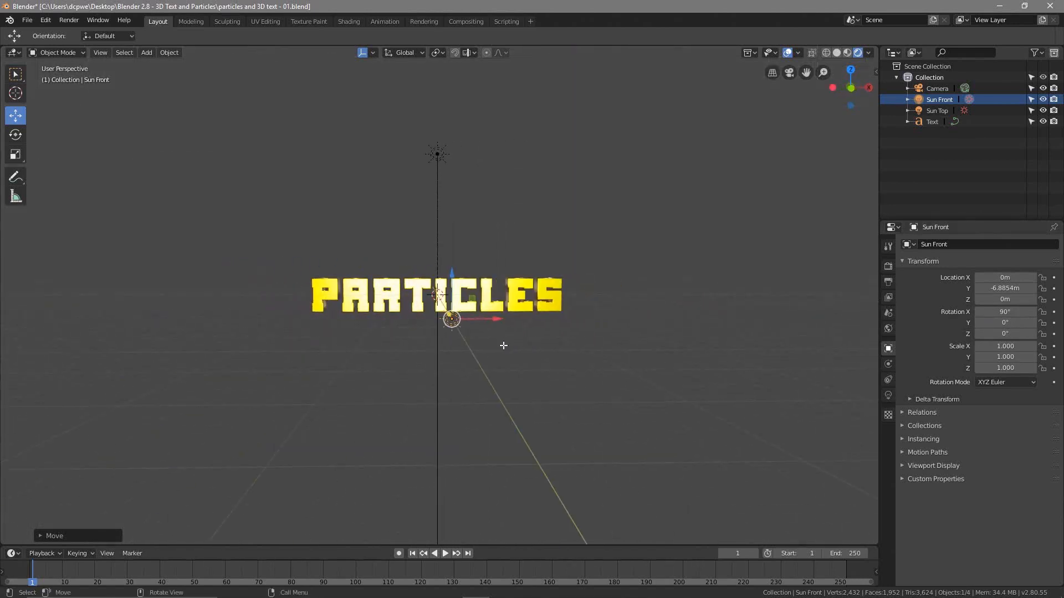
pyautogui.scroll(3, 421, 338)
pyautogui.scroll(1, 421, 339)
pyautogui.moveTo(310, 333); pyautogui.dragTo(655, 336, button='middle')
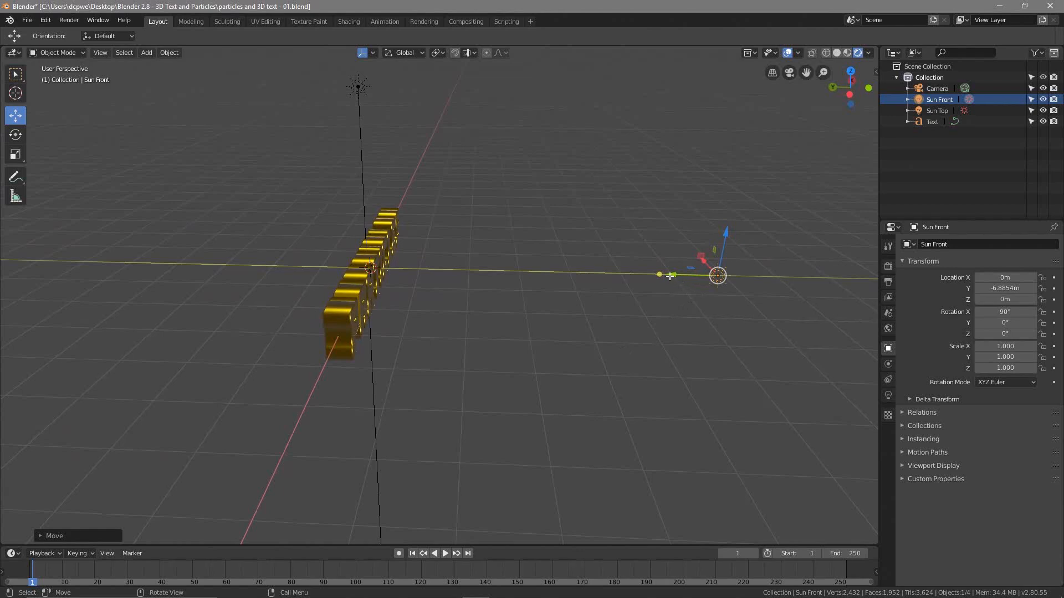
pyautogui.moveTo(670, 276); pyautogui.dragTo(476, 274)
pyautogui.moveTo(476, 274); pyautogui.dragTo(610, 352, button='middle')
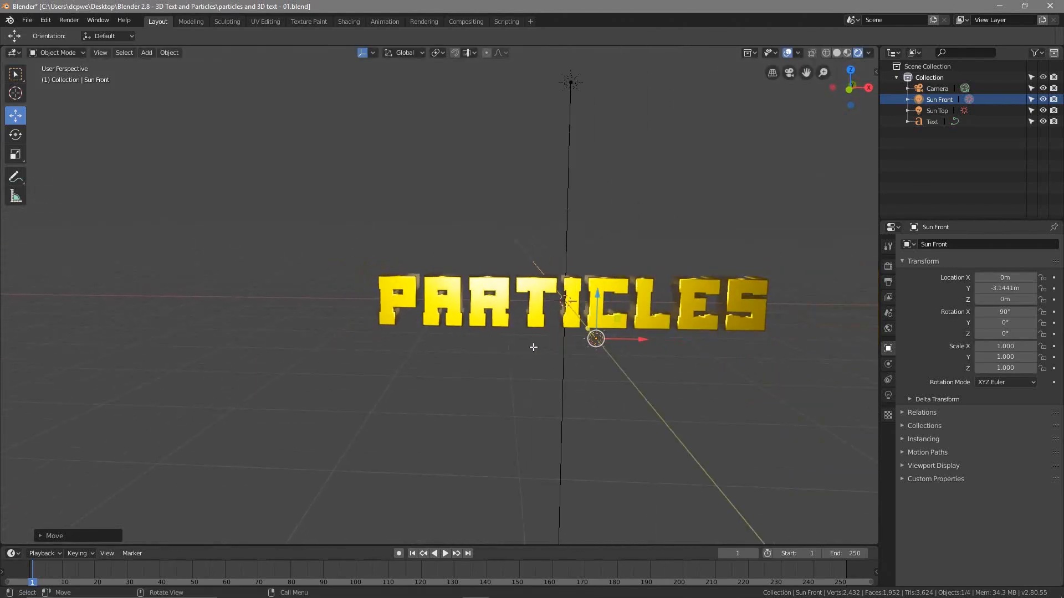
# - Move the Sun Front light away from the text along the Y axis to about Y -5.59 m
pyautogui.moveTo(533, 347); pyautogui.dragTo(540, 294, button='middle')
pyautogui.moveTo(513, 302); pyautogui.dragTo(670, 314)
pyautogui.moveTo(428, 356); pyautogui.dragTo(325, 349, button='middle')
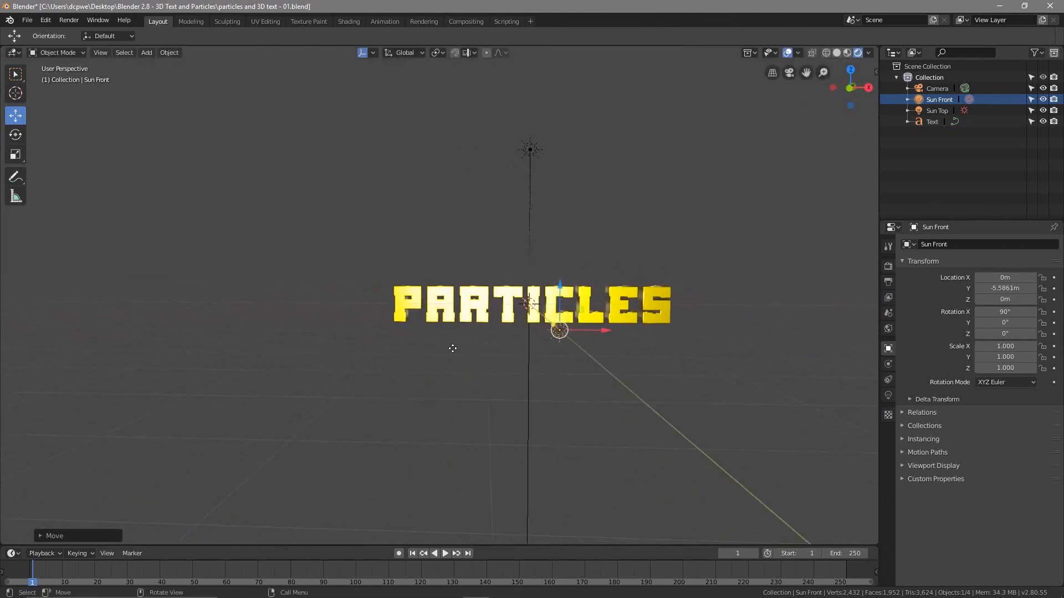
pyautogui.scroll(4, 451, 349)
pyautogui.keyDown('shift'); pyautogui.moveTo(533, 382); pyautogui.dragTo(332, 379, button='middle'); pyautogui.keyUp('shift')
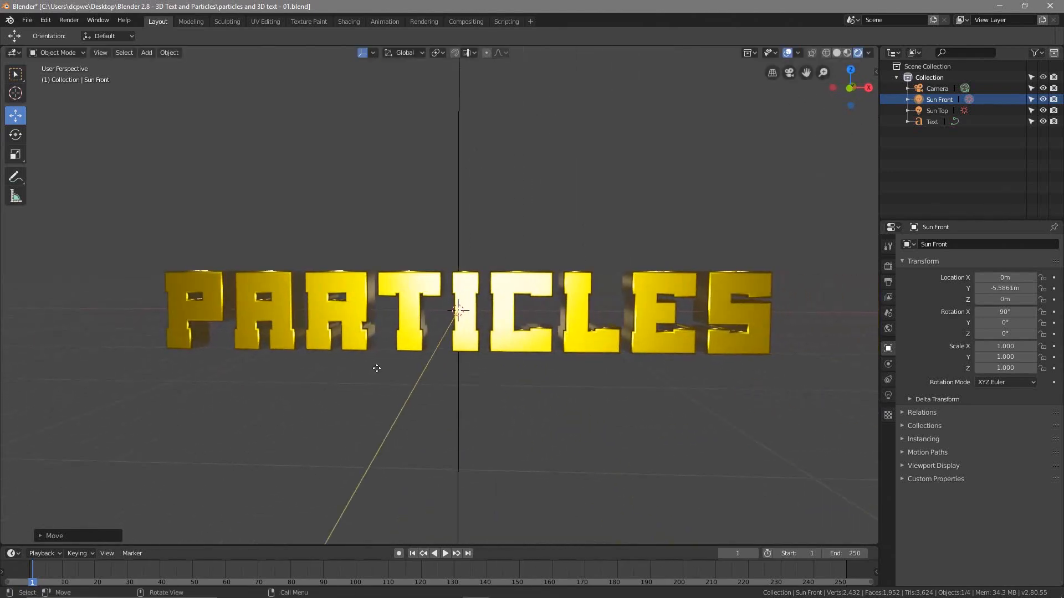
pyautogui.moveTo(375, 349)
pyautogui.mouseDown(button='middle')
pyautogui.moveTo(399, 353)
pyautogui.moveTo(313, 361)
pyautogui.moveTo(358, 351)
pyautogui.mouseUp(button='middle')
pyautogui.scroll(-2, 409, 382)
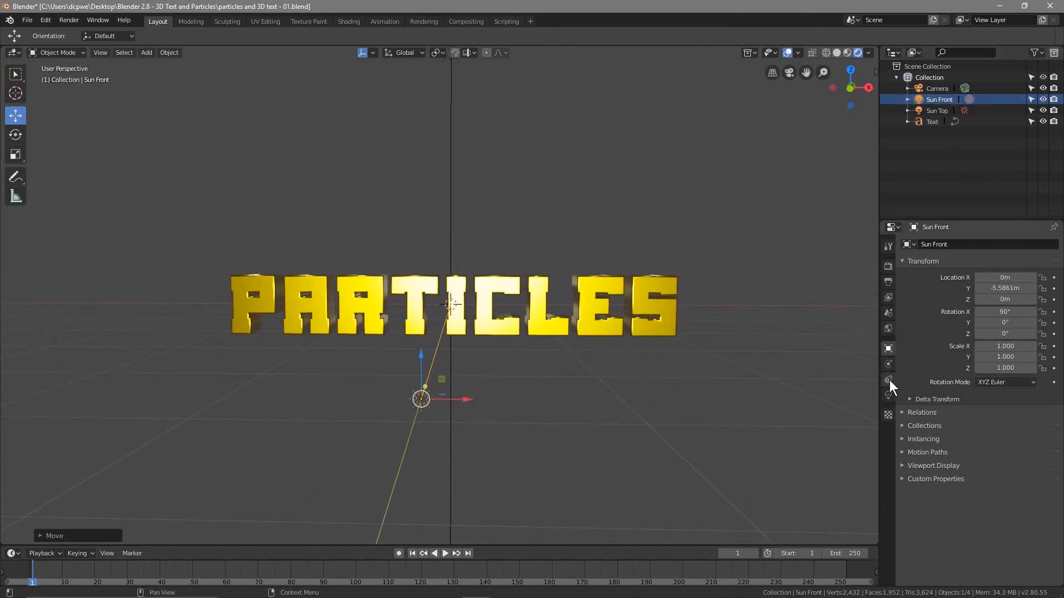
# - Try a radius of about 0.405 m on the Sun Front light and set it back to 0.125 m
pyautogui.click(888, 395)
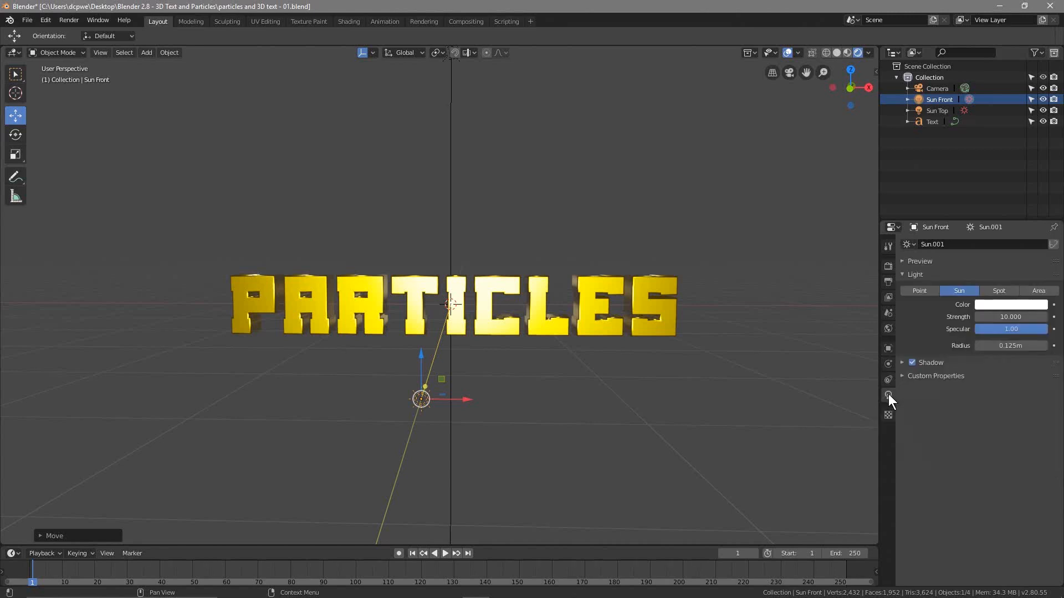
pyautogui.moveTo(1000, 347); pyautogui.dragTo(1032, 347)
pyautogui.click(1027, 347)
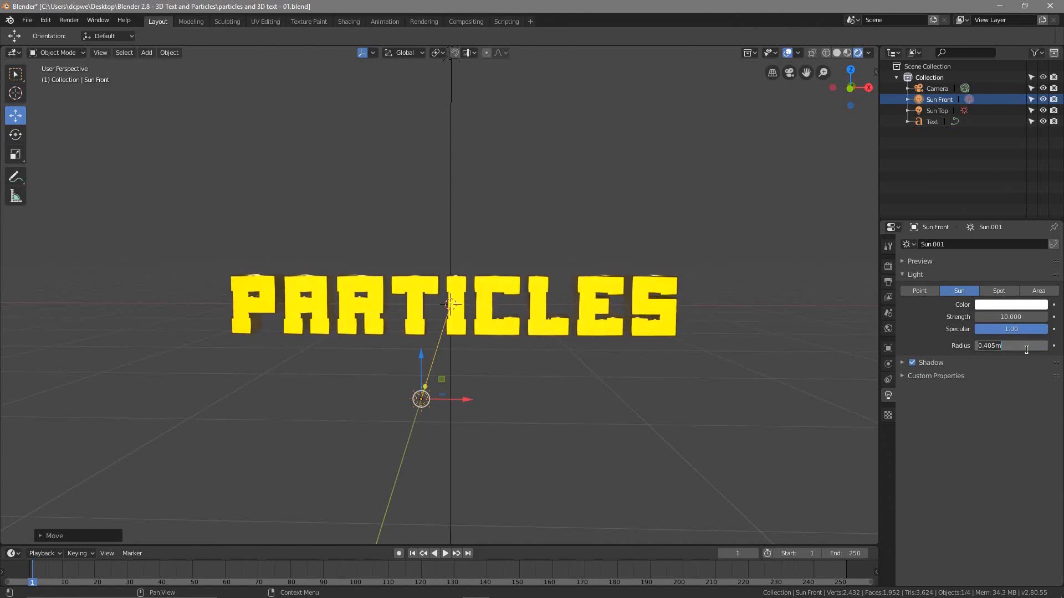
pyautogui.write('0.125')
pyautogui.press('Return')
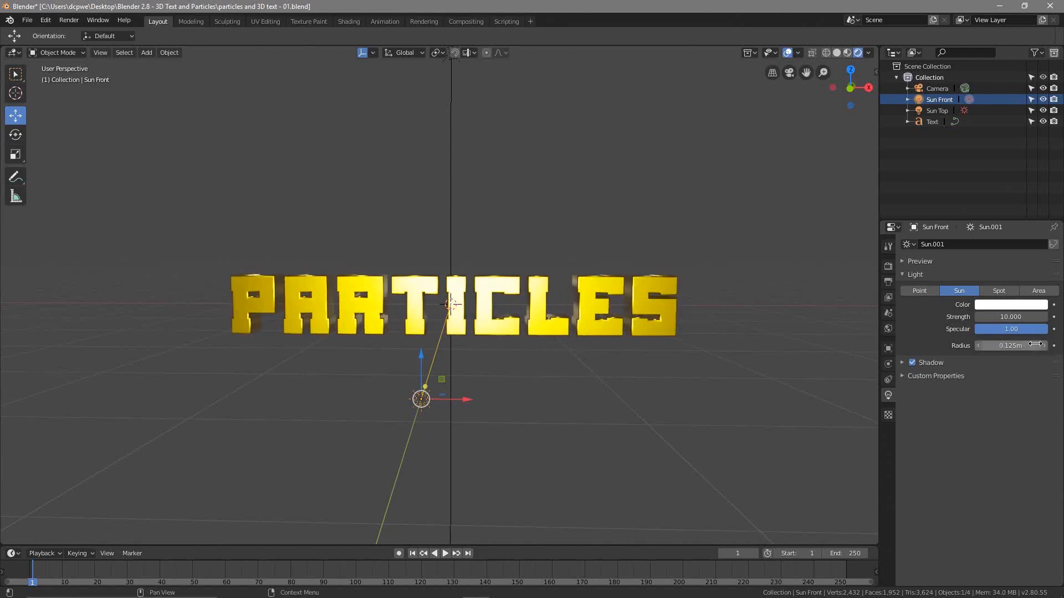
# - Set the radius of the Sun Front light to 0.25 m
pyautogui.click(1012, 347)
pyautogui.write('0')
pyautogui.press('Return')
pyautogui.moveTo(694, 367); pyautogui.dragTo(402, 345, button='middle')
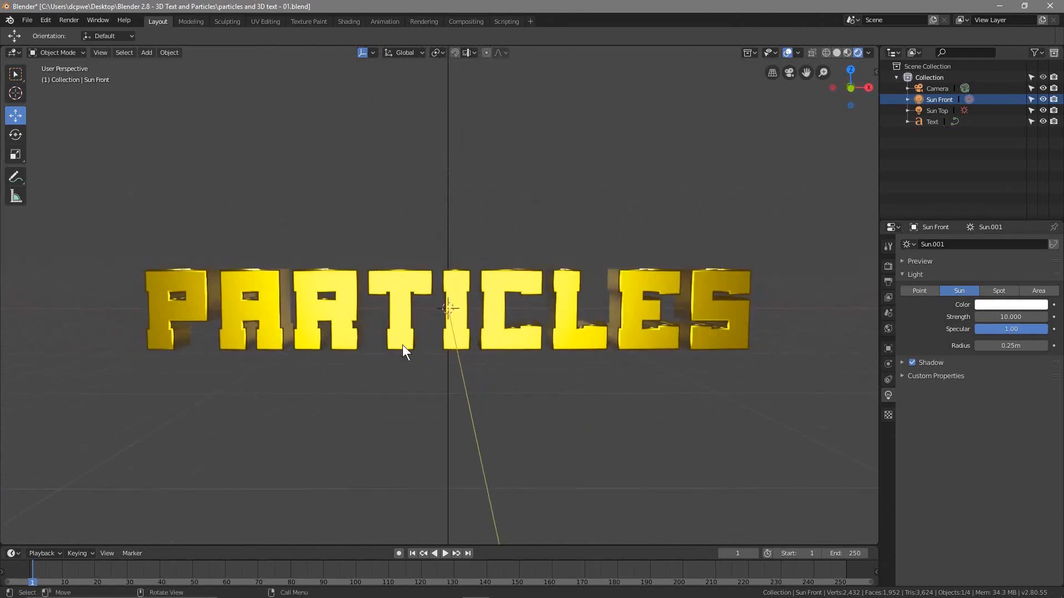
pyautogui.scroll(-1, 411, 366)
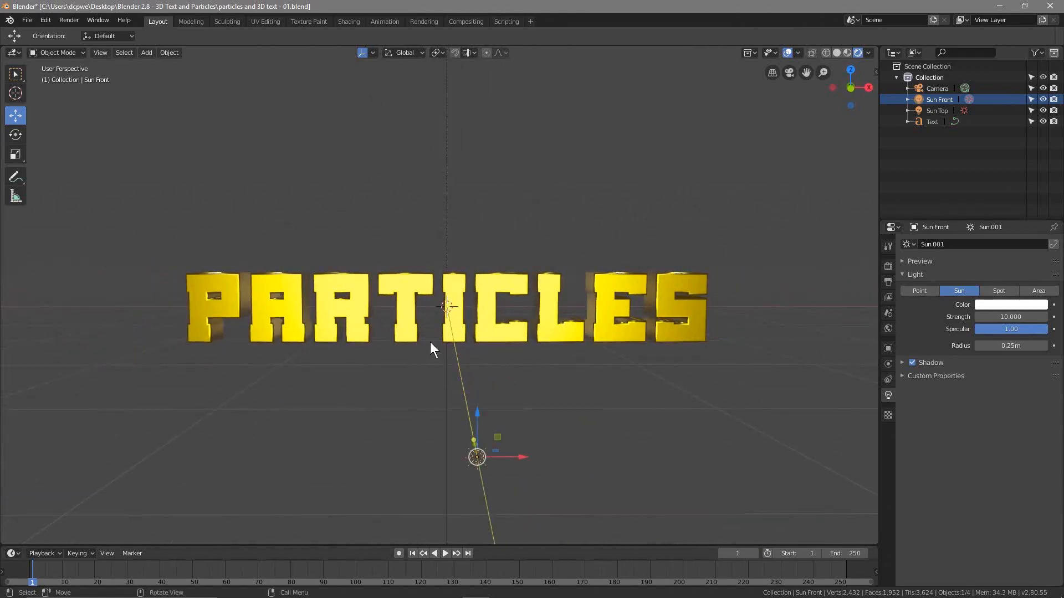
# - Save the project under its existing file name
pyautogui.moveTo(417, 368)
pyautogui.mouseDown(button='middle')
pyautogui.moveTo(424, 446)
pyautogui.moveTo(415, 367)
pyautogui.mouseUp(button='middle')
pyautogui.click(28, 24)
pyautogui.click(39, 105)
pyautogui.scroll(-2, 398, 358)
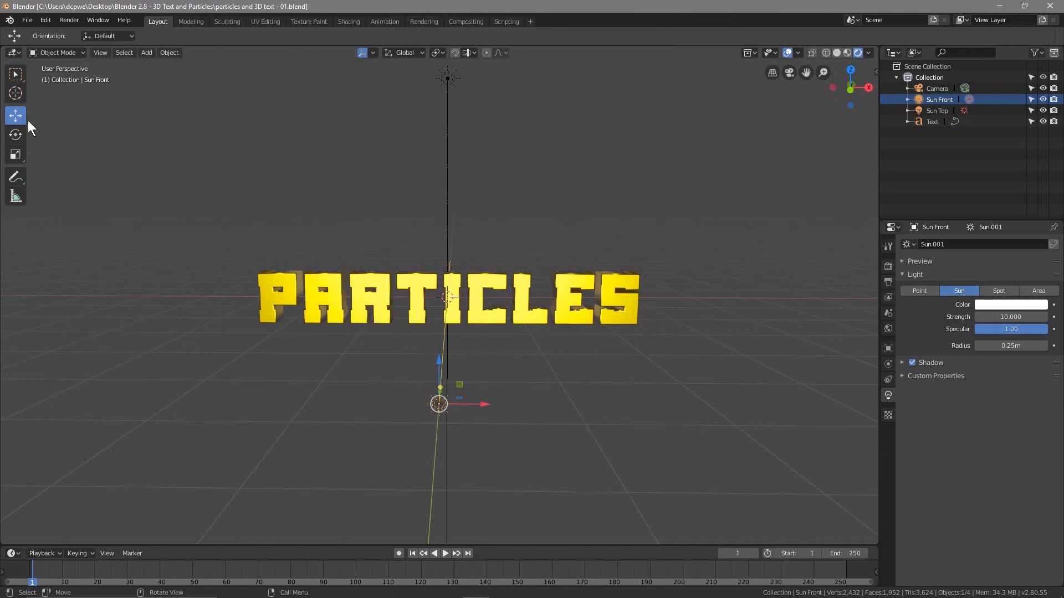
# - Raise the text about 0.51 m along the Z axis, working in the right orthographic view
pyautogui.click(384, 283)
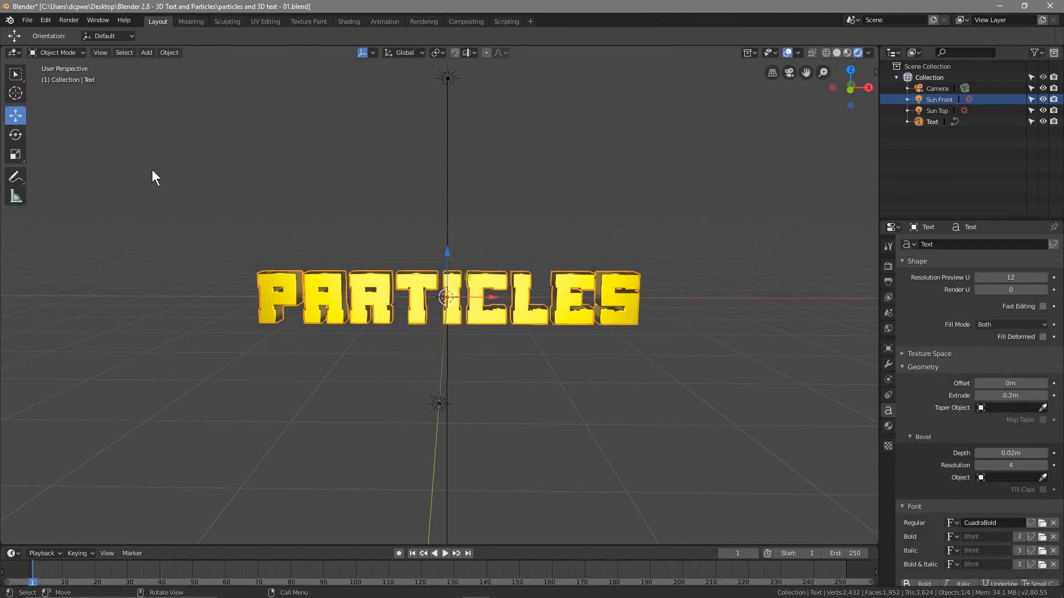
pyautogui.press('KP_3')
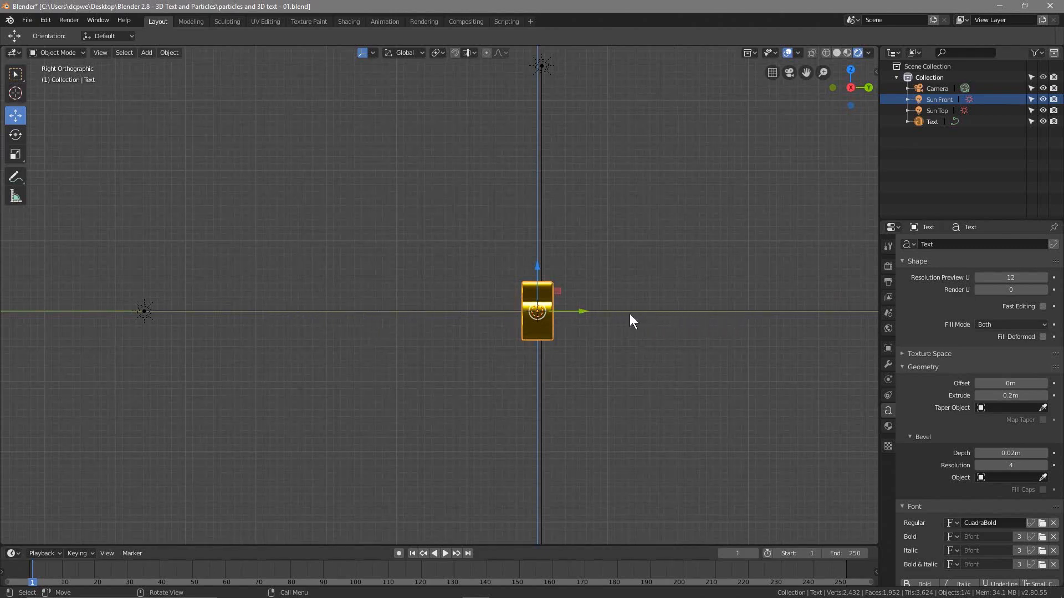
pyautogui.scroll(5, 533, 332)
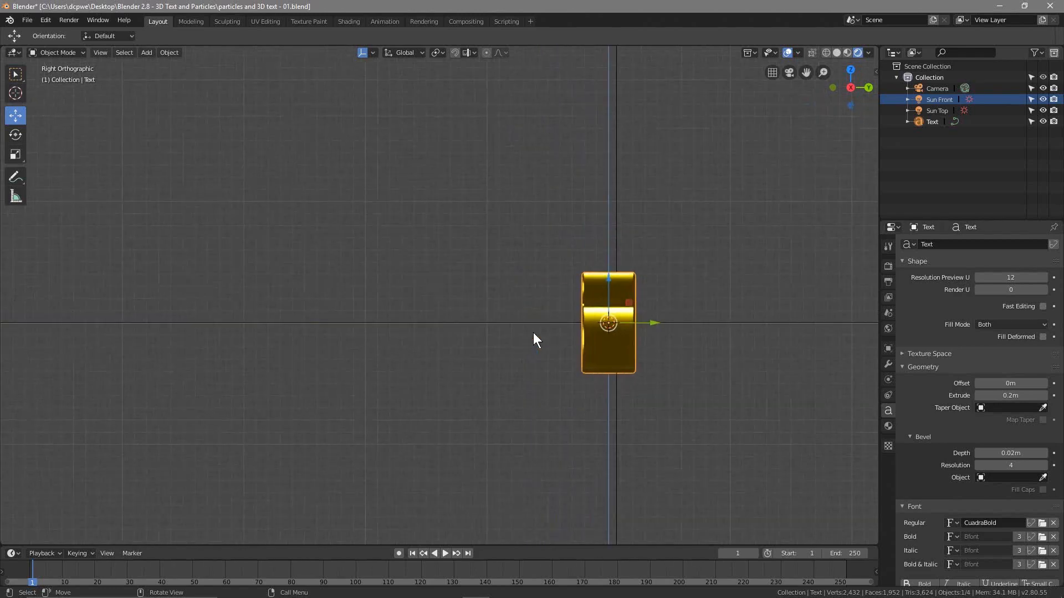
pyautogui.keyDown('shift'); pyautogui.moveTo(546, 332); pyautogui.dragTo(353, 320, button='middle'); pyautogui.keyUp('shift')
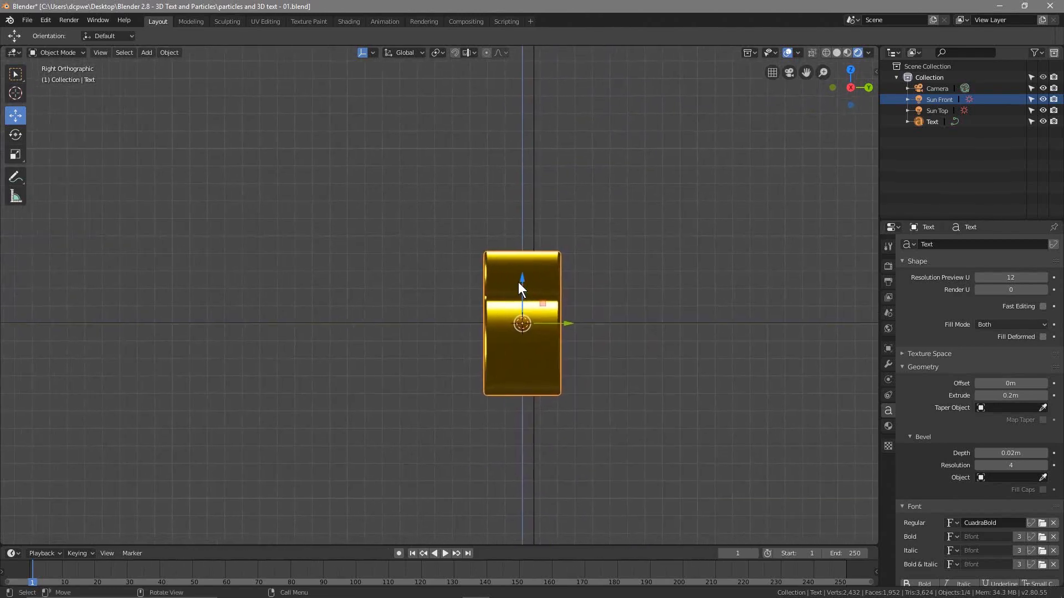
pyautogui.press('g')
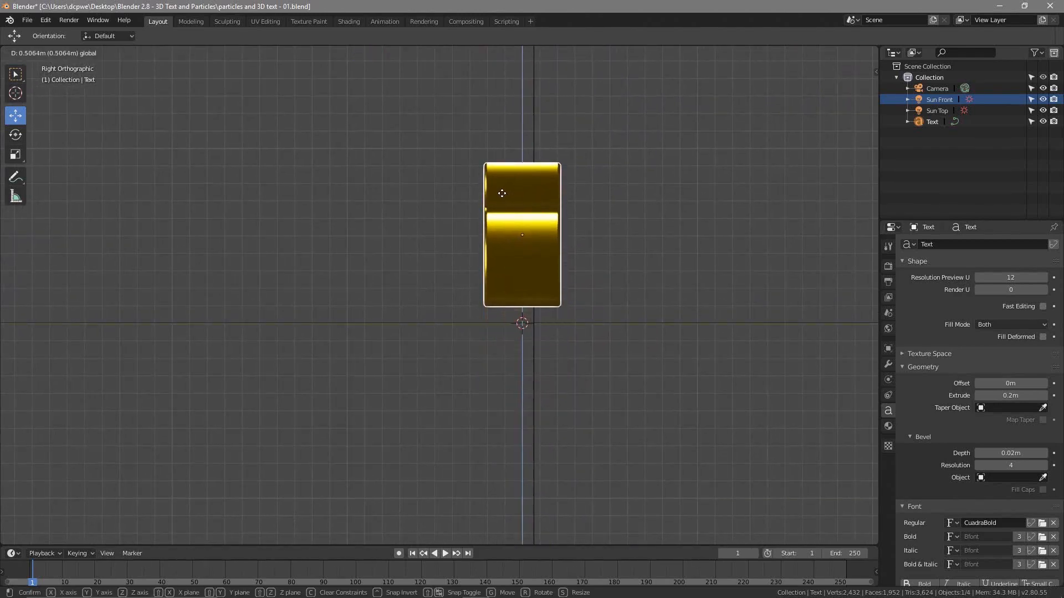
pyautogui.click(498, 191)
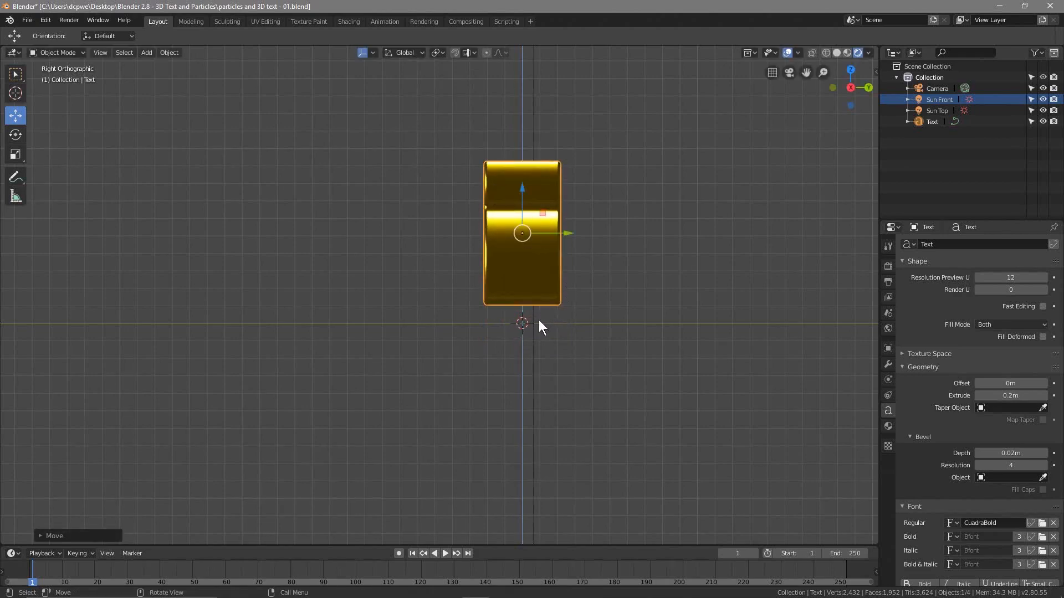
# - Add a mesh plane at the 3D cursor beneath the raised text
pyautogui.moveTo(261, 296); pyautogui.dragTo(442, 362, button='middle')
pyautogui.scroll(-4, 470, 347)
pyautogui.scroll(-2, 444, 358)
pyautogui.scroll(-1, 444, 359)
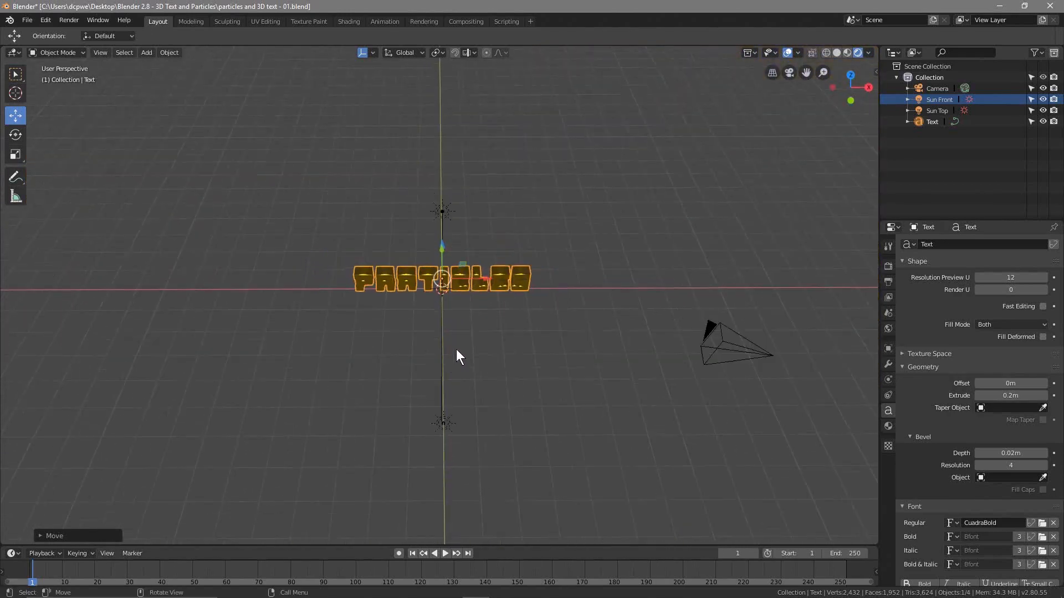
pyautogui.scroll(1, 457, 350)
pyautogui.hotkey('shift', 'a')
pyautogui.moveTo(457, 350)
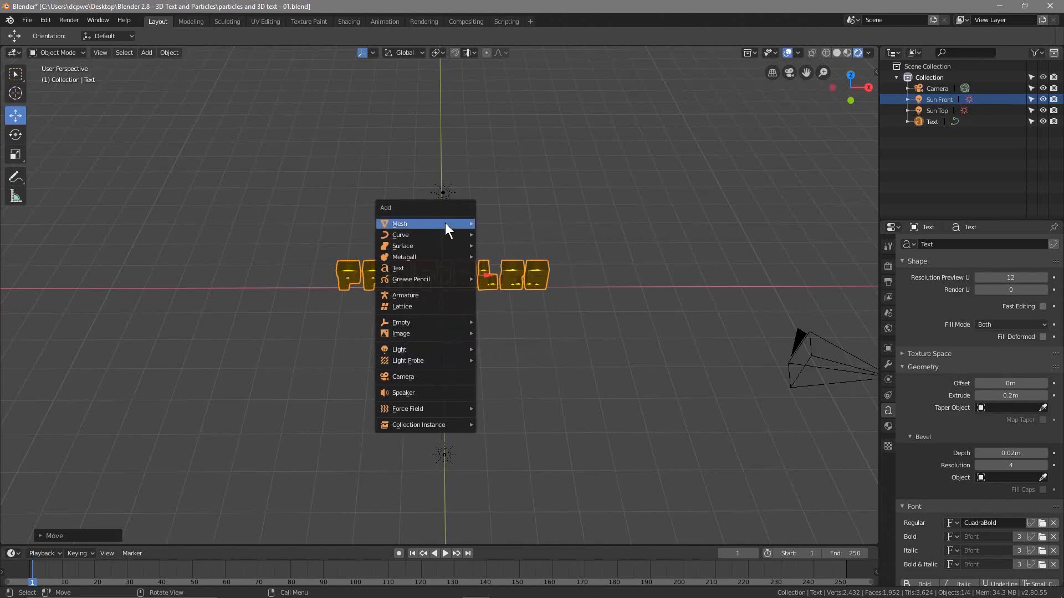
pyautogui.moveTo(445, 223)
pyautogui.click(510, 223)
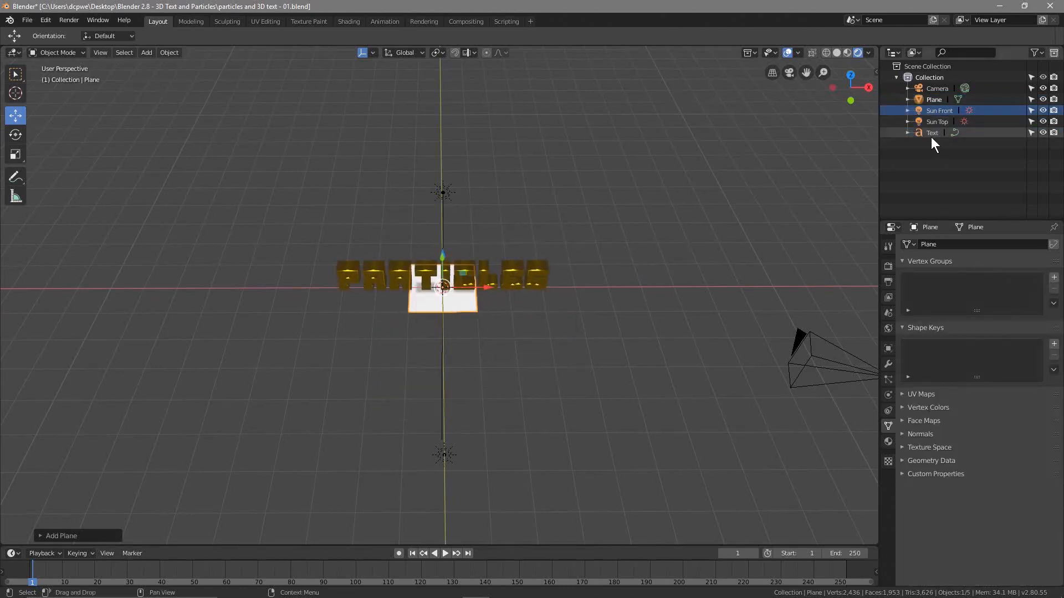
# - Rename the new plane as "Floor"
pyautogui.doubleClick(934, 99)
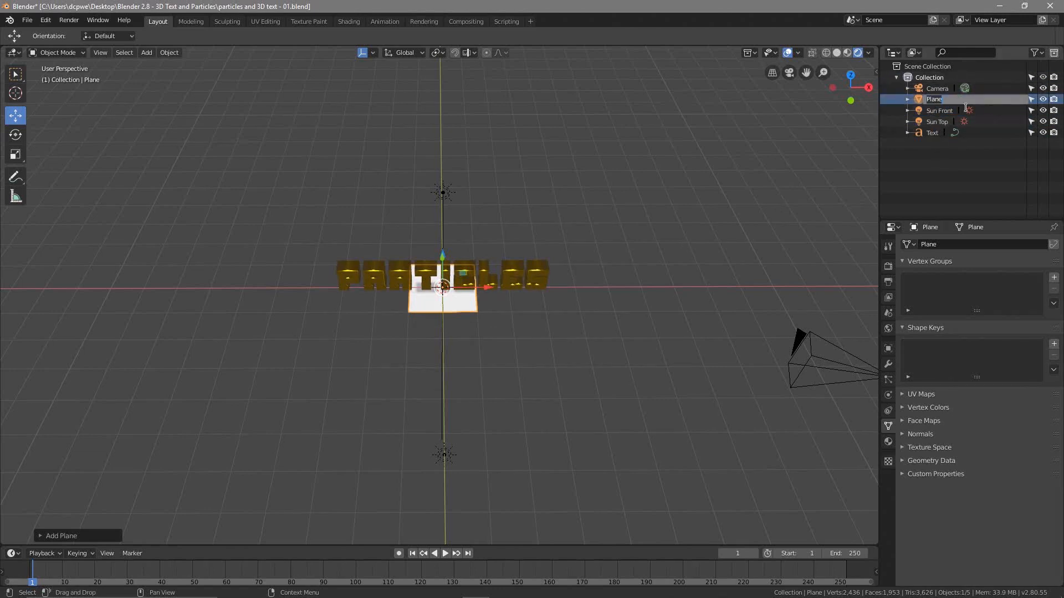
pyautogui.write('Floor')
pyautogui.press('Return')
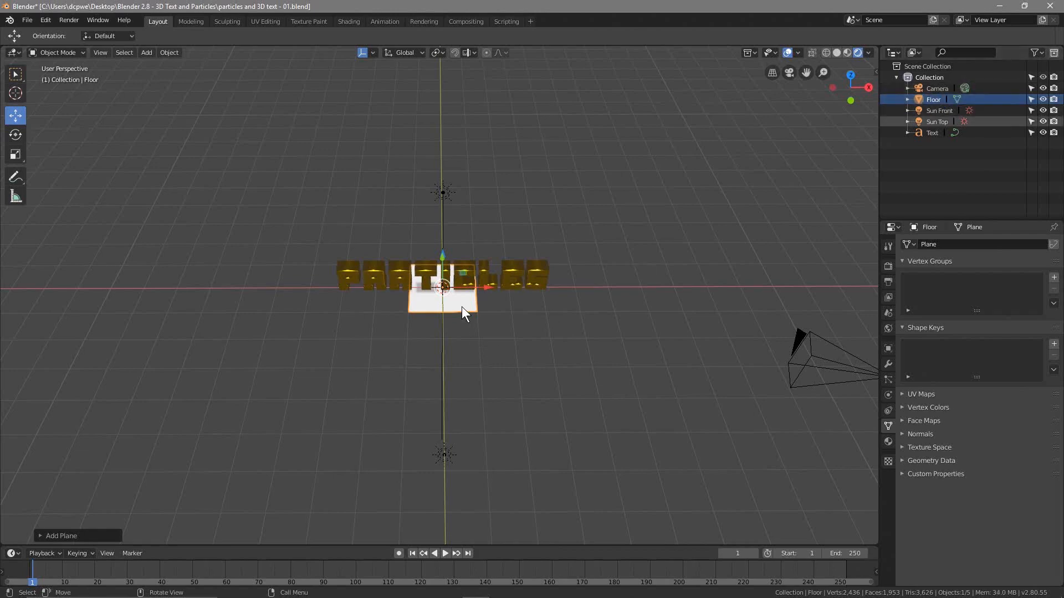
# - Scale the Floor plane uniformly by a factor of 20
pyautogui.scroll(-3, 463, 306)
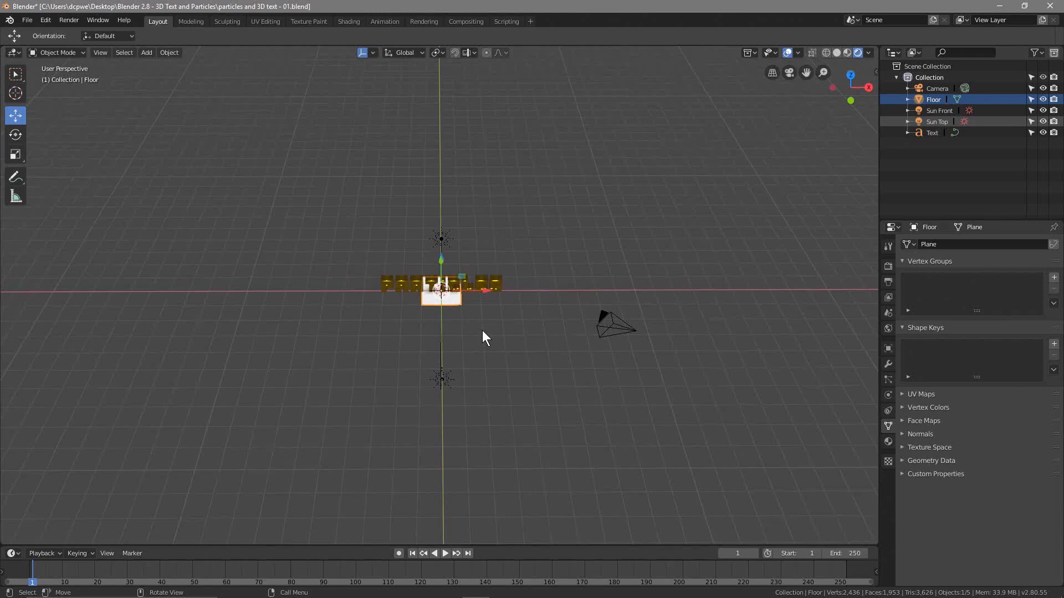
pyautogui.press('s')
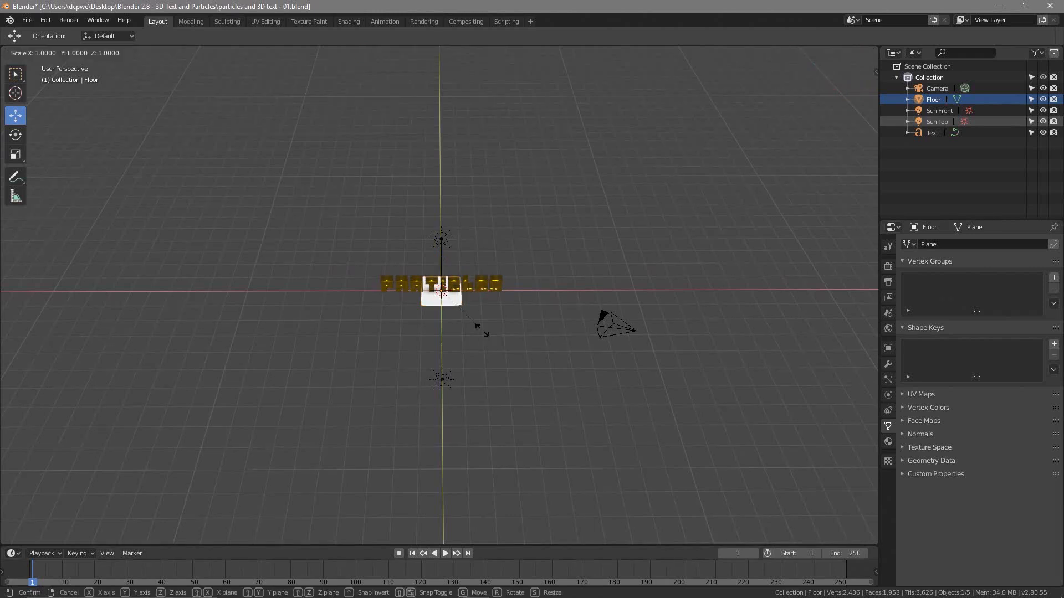
pyautogui.write('20')
pyautogui.press('Return')
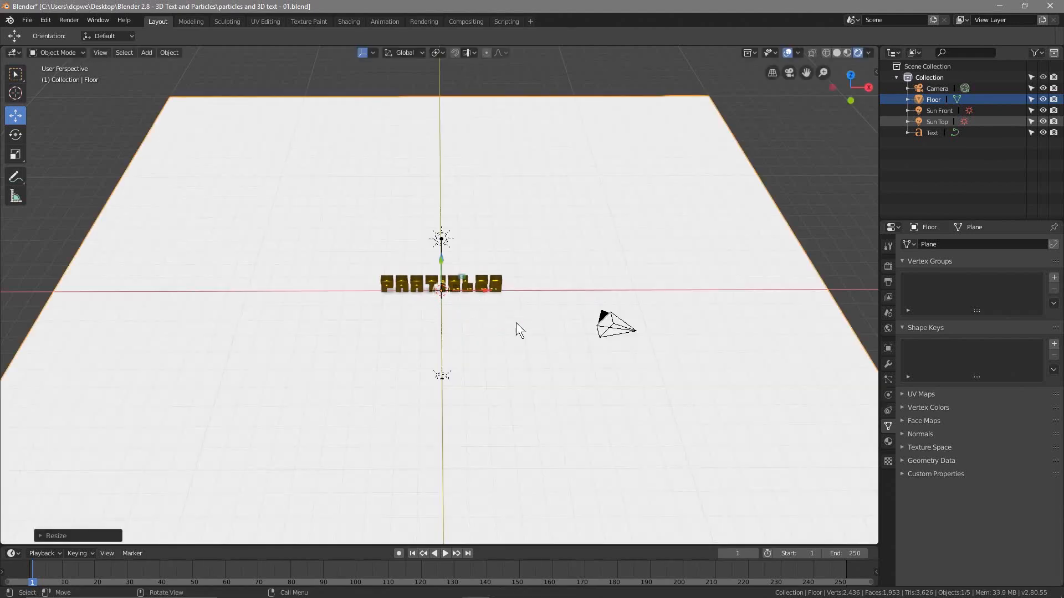
# - Check the Floor's scale values and examine the shadows and the gap between the floor and the text
pyautogui.moveTo(398, 330); pyautogui.dragTo(404, 282, button='middle')
pyautogui.click(888, 348)
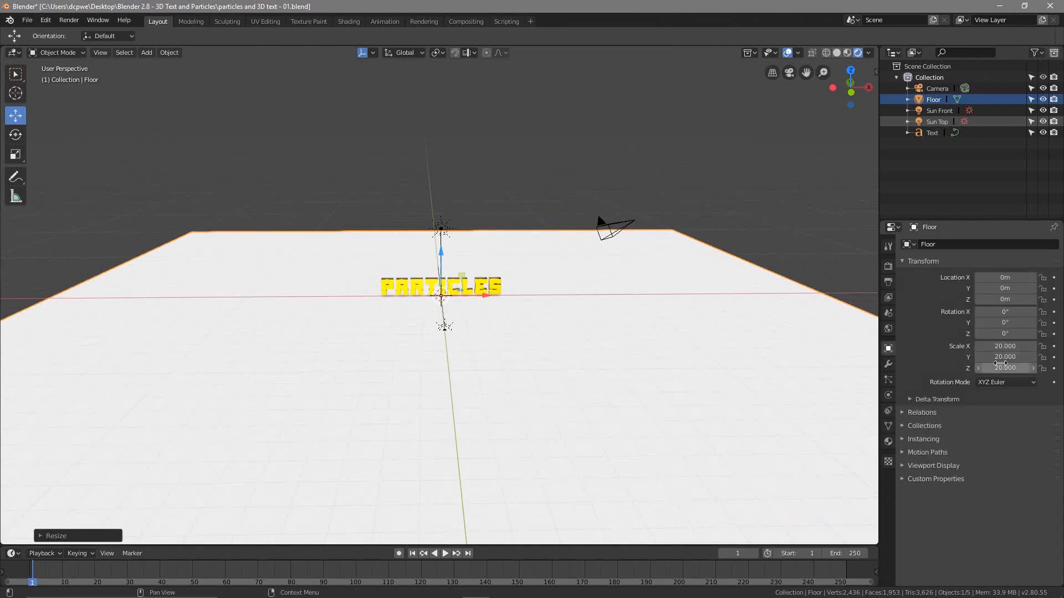
pyautogui.scroll(5, 450, 341)
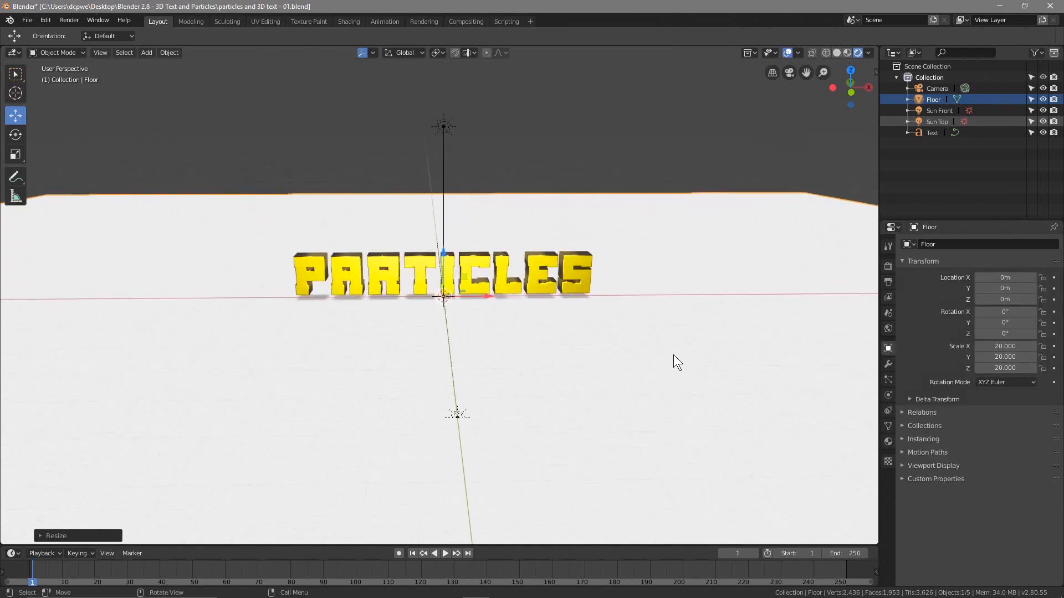
pyautogui.moveTo(497, 377)
pyautogui.mouseDown(button='middle')
pyautogui.moveTo(501, 359)
pyautogui.moveTo(497, 370)
pyautogui.mouseUp(button='middle')
pyautogui.scroll(3, 454, 354)
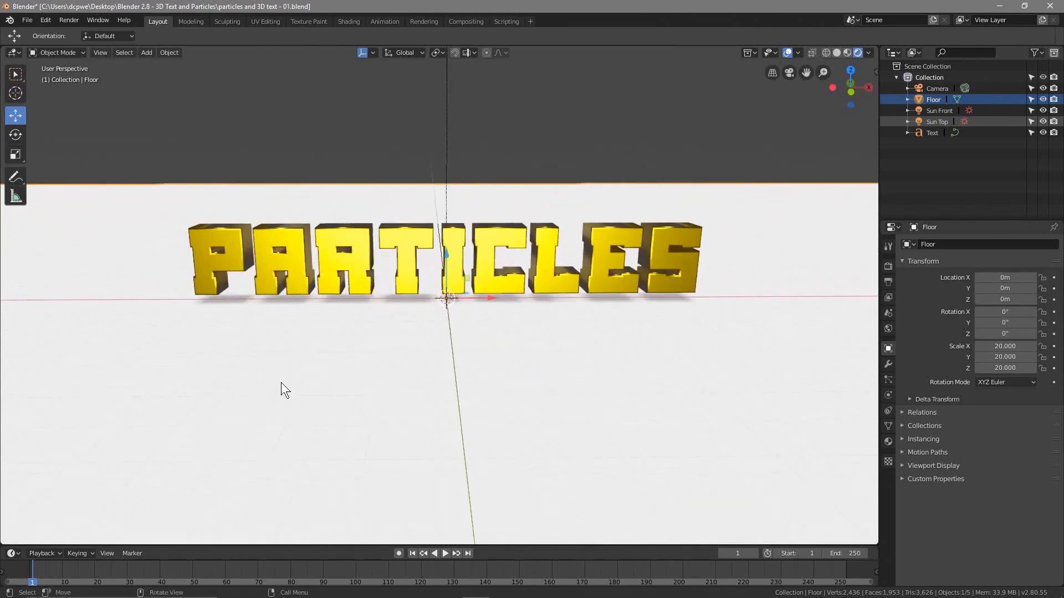
pyautogui.scroll(-2, 300, 384)
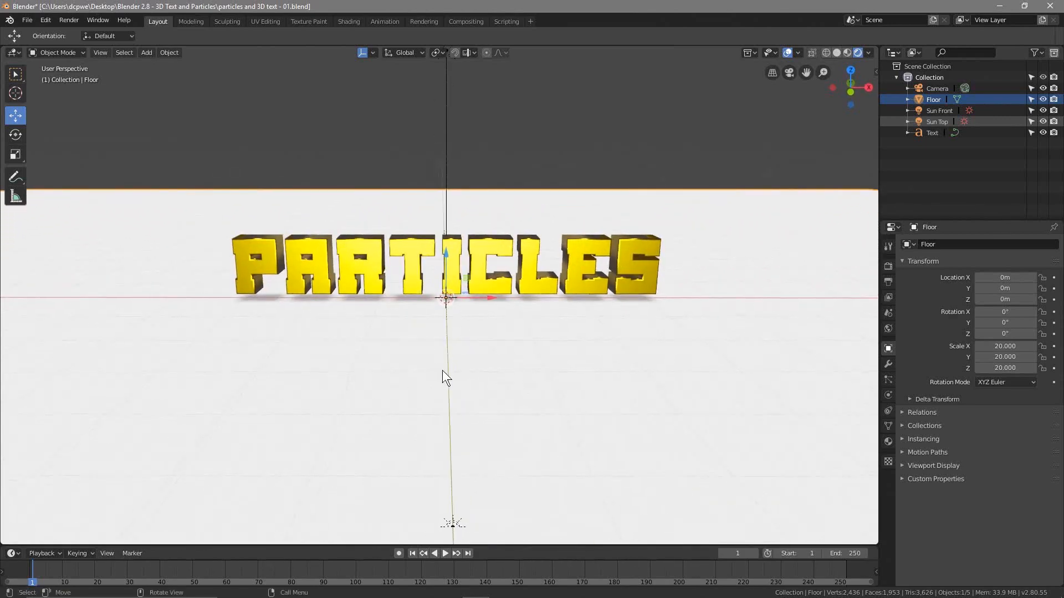
pyautogui.moveTo(697, 121); pyautogui.dragTo(348, 380, button='middle')
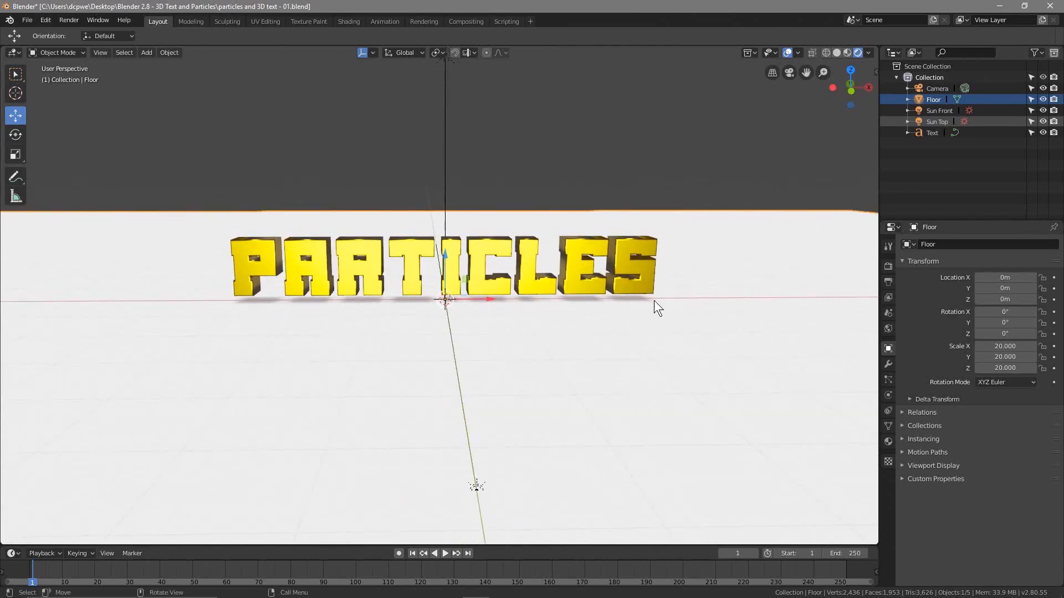
pyautogui.scroll(-2, 500, 230)
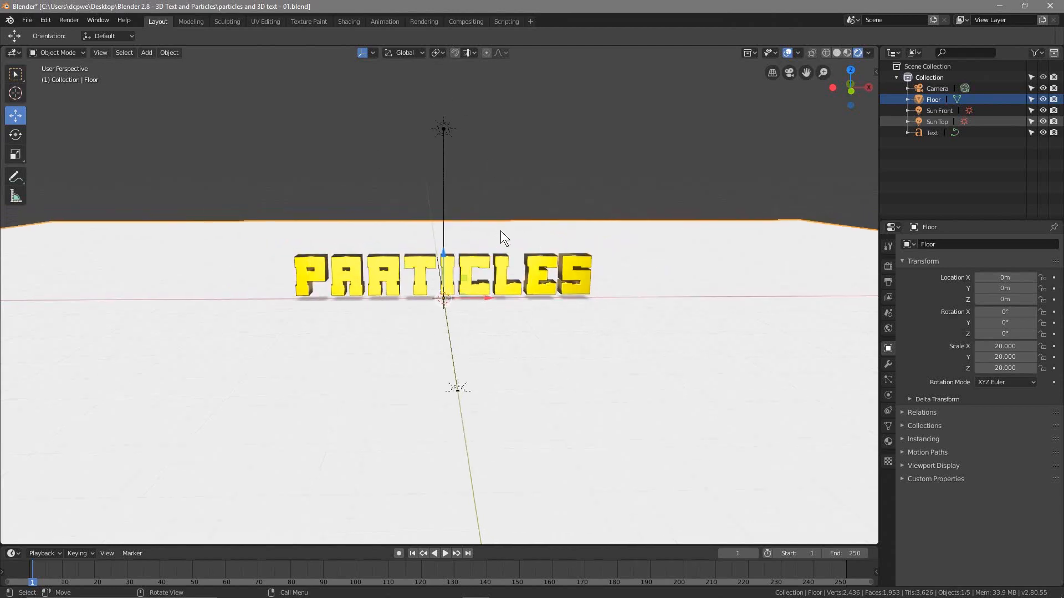
# - Try disabling the shadow of the Sun Top light and enable it again
pyautogui.click(444, 129)
pyautogui.click(888, 395)
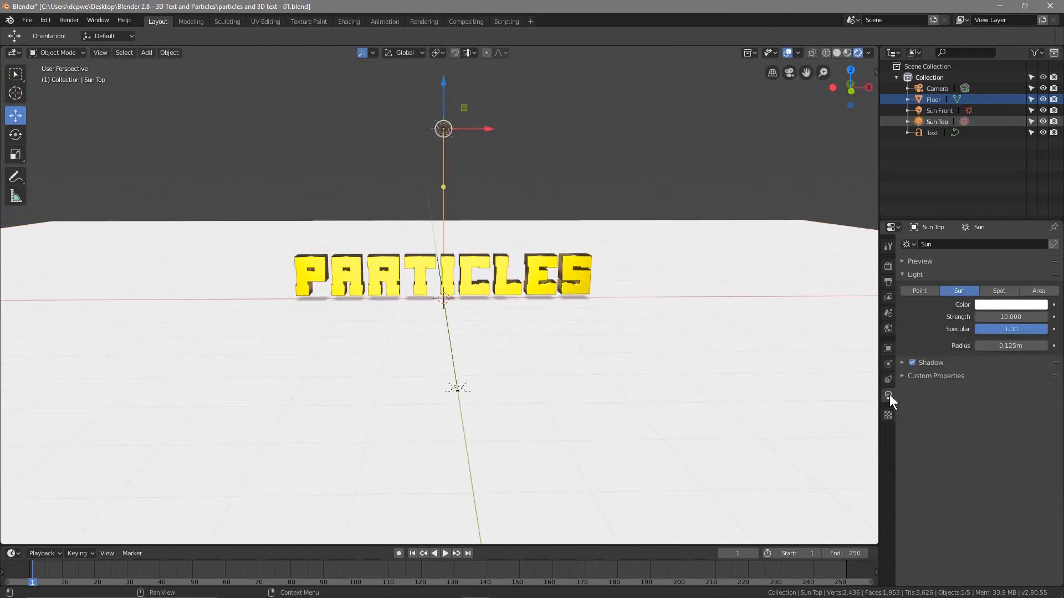
pyautogui.click(911, 363)
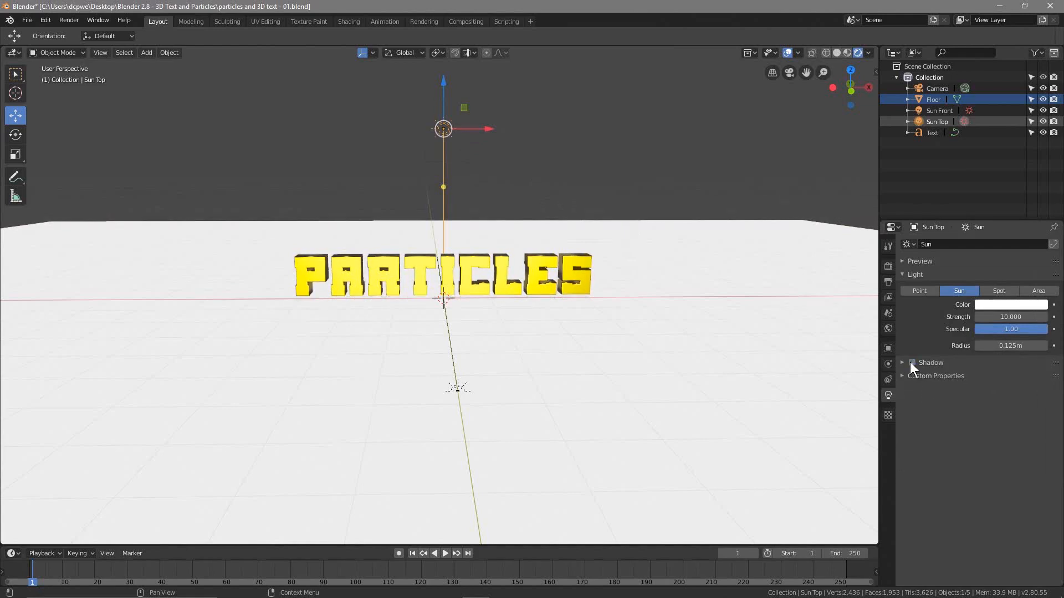
pyautogui.click(911, 362)
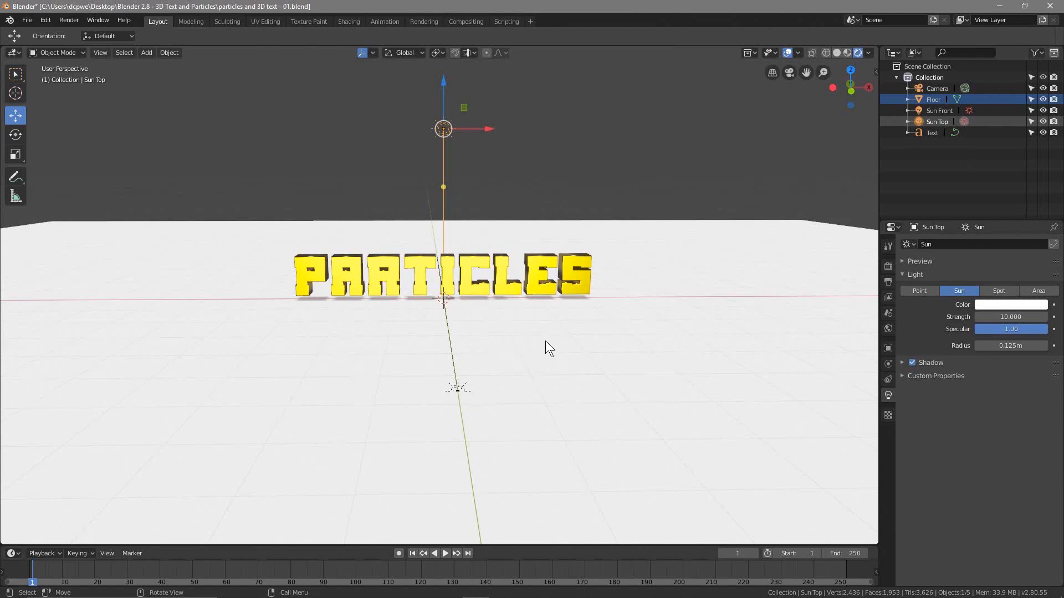
# - Add a new material to the Floor and name it "Floor Material"
pyautogui.click(607, 356)
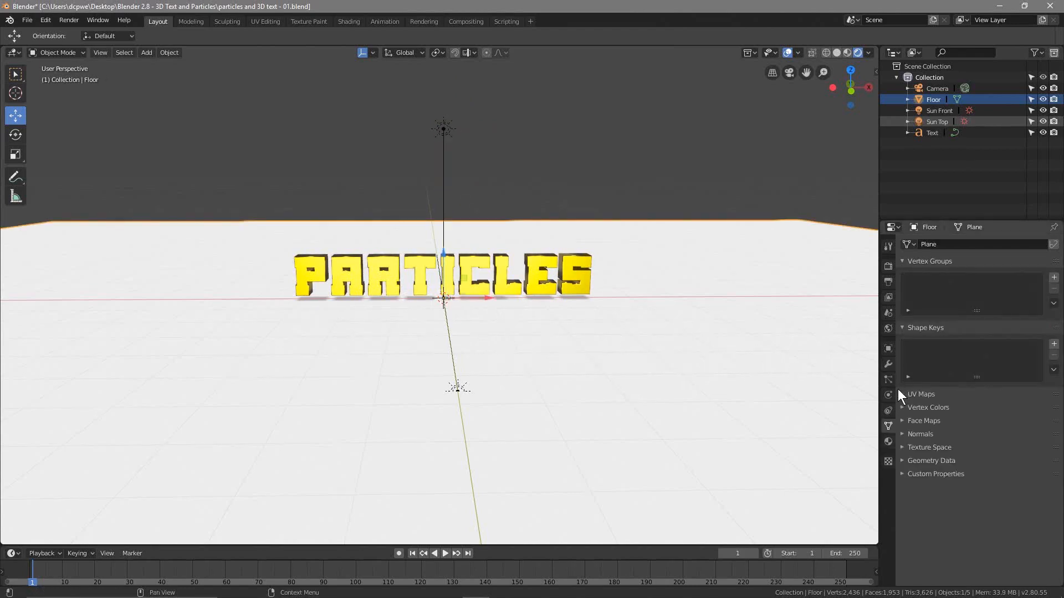
pyautogui.click(888, 442)
pyautogui.click(951, 271)
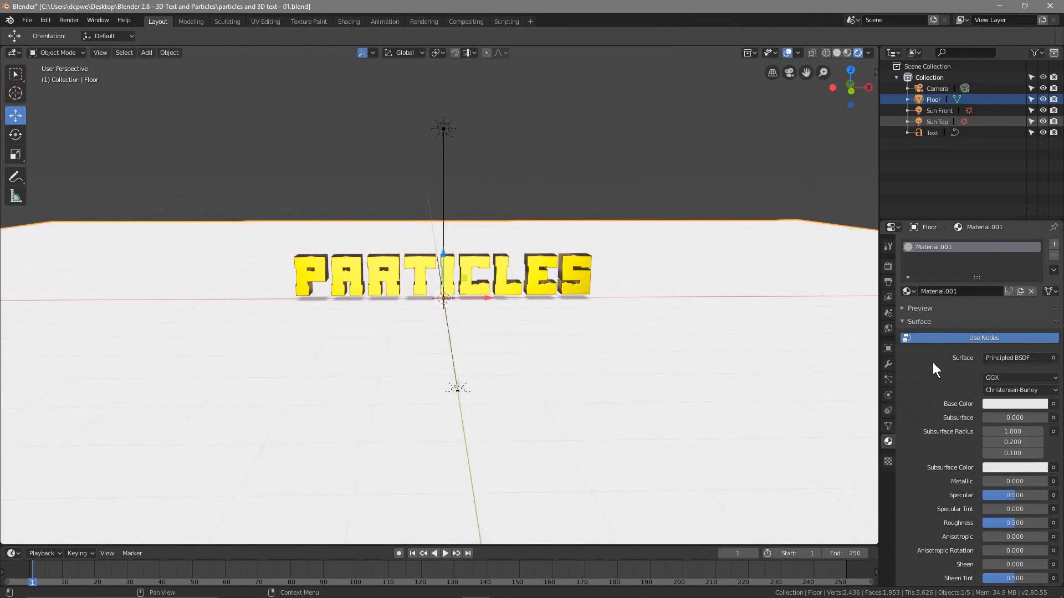
pyautogui.click(940, 292)
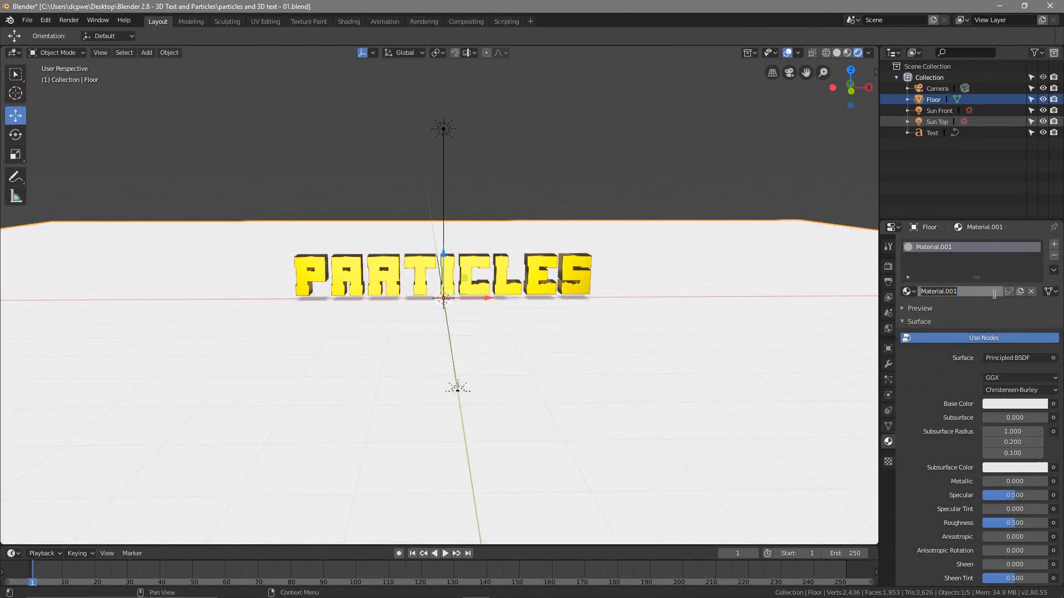
pyautogui.write('Floor Material')
pyautogui.press('Return')
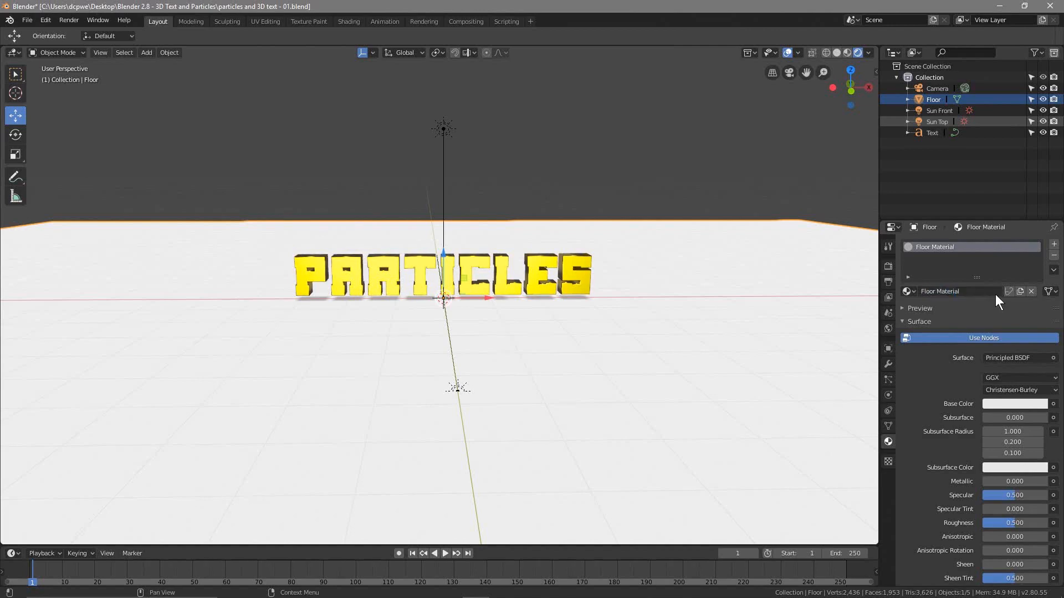
# - Set the base color of the Floor Material to black
pyautogui.click(1003, 404)
pyautogui.moveTo(1036, 256); pyautogui.dragTo(1041, 327)
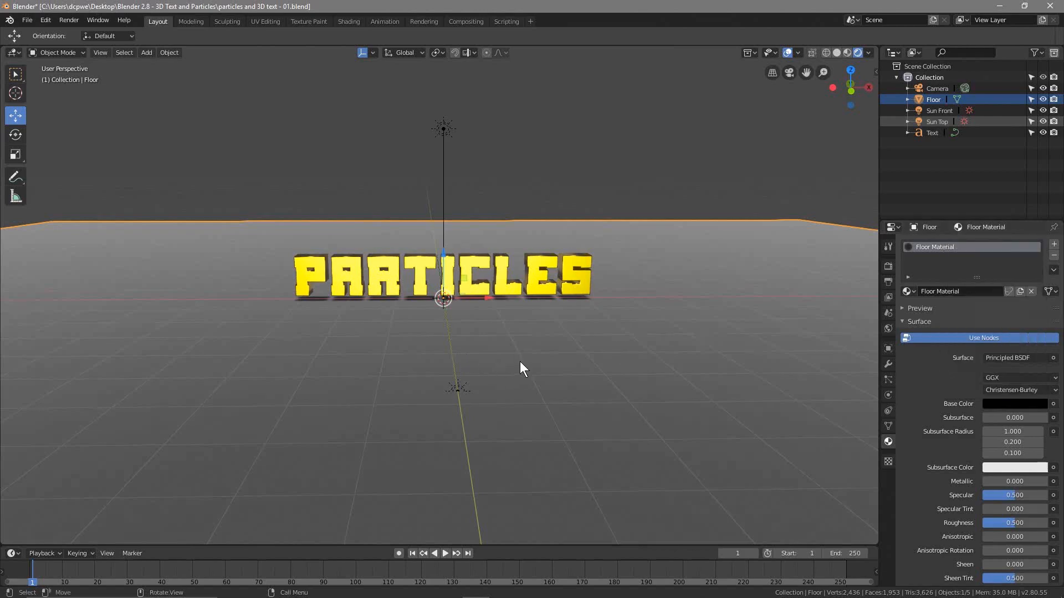
pyautogui.moveTo(520, 361)
pyautogui.mouseDown(button='middle')
pyautogui.moveTo(574, 352)
pyautogui.moveTo(530, 360)
pyautogui.mouseUp(button='middle')
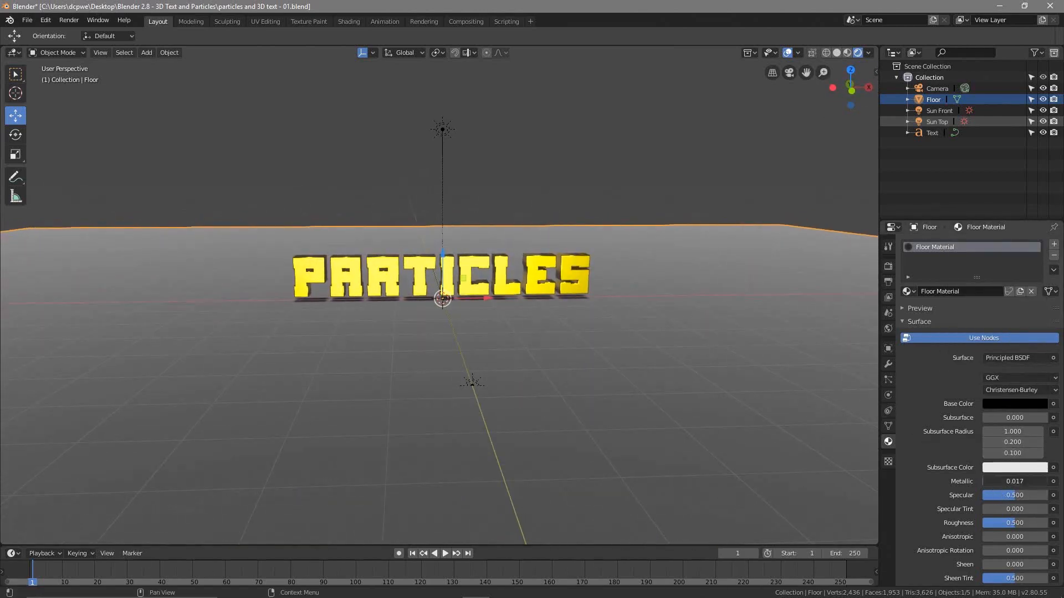
# - Make the floor slightly reflective with Metallic at about 0.633 and Roughness at about 0.175
pyautogui.moveTo(999, 481); pyautogui.dragTo(1049, 482)
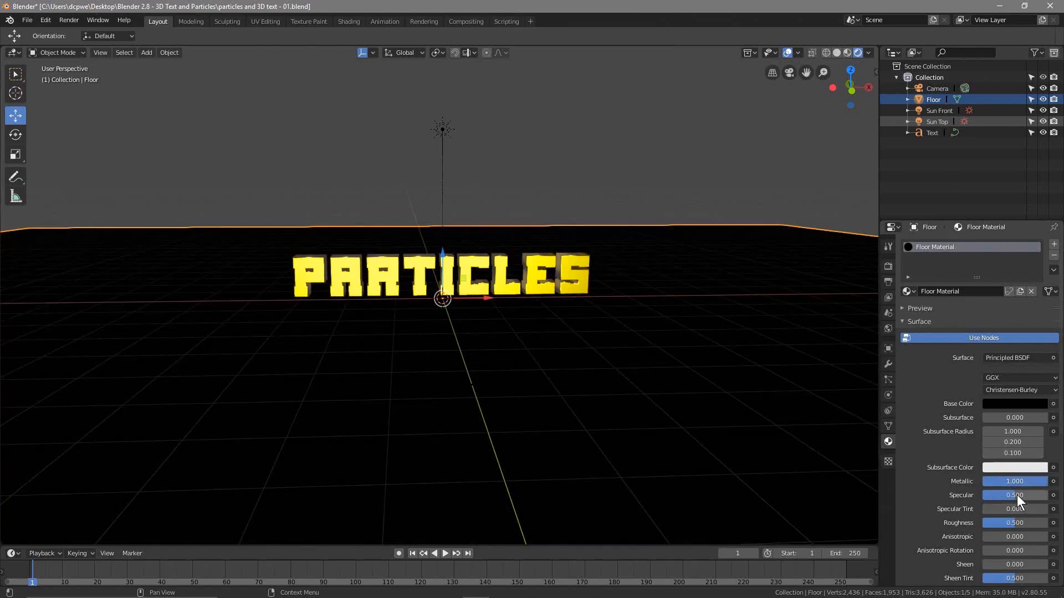
pyautogui.moveTo(1005, 523); pyautogui.dragTo(992, 523)
pyautogui.moveTo(1040, 482)
pyautogui.mouseDown()
pyautogui.moveTo(1005, 482)
pyautogui.moveTo(1049, 482)
pyautogui.moveTo(1024, 482)
pyautogui.mouseUp()
pyautogui.moveTo(543, 382); pyautogui.dragTo(501, 365, button='middle')
pyautogui.scroll(3, 449, 390)
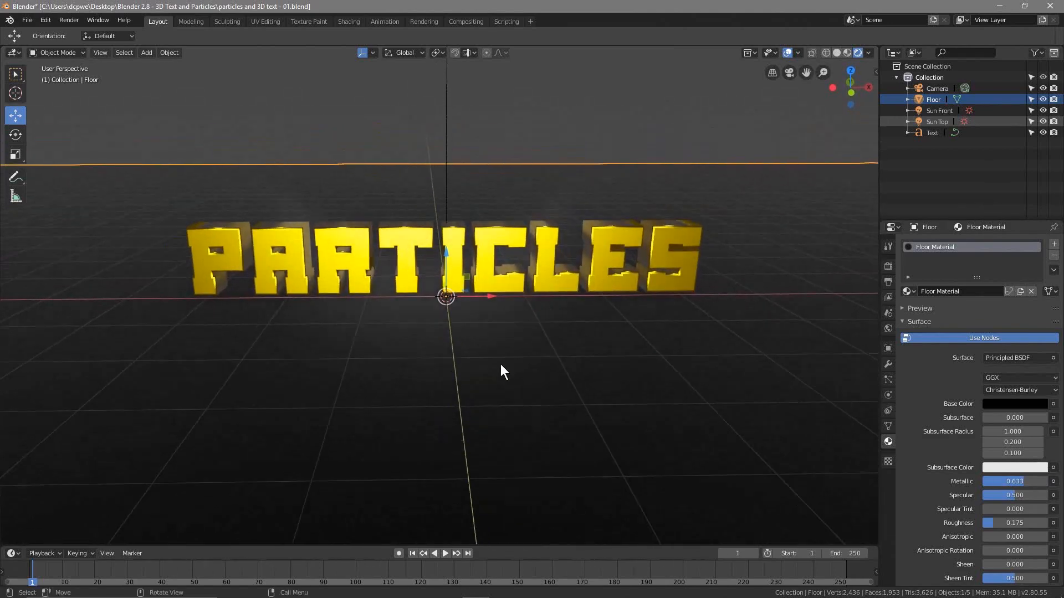
# - Enable Bloom in the Eevee render settings and expand its options
pyautogui.click(888, 266)
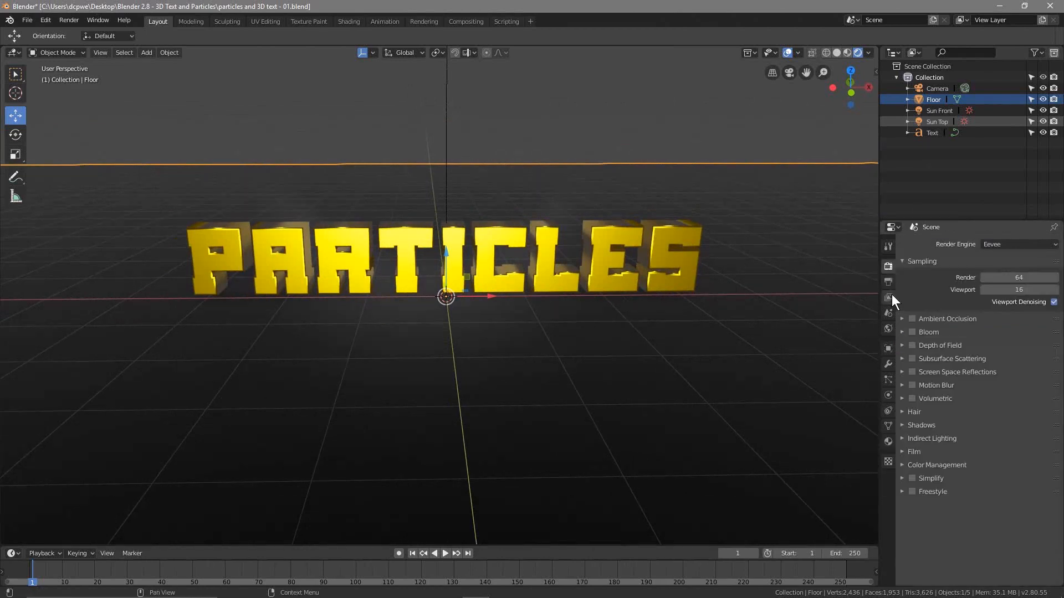
pyautogui.click(912, 332)
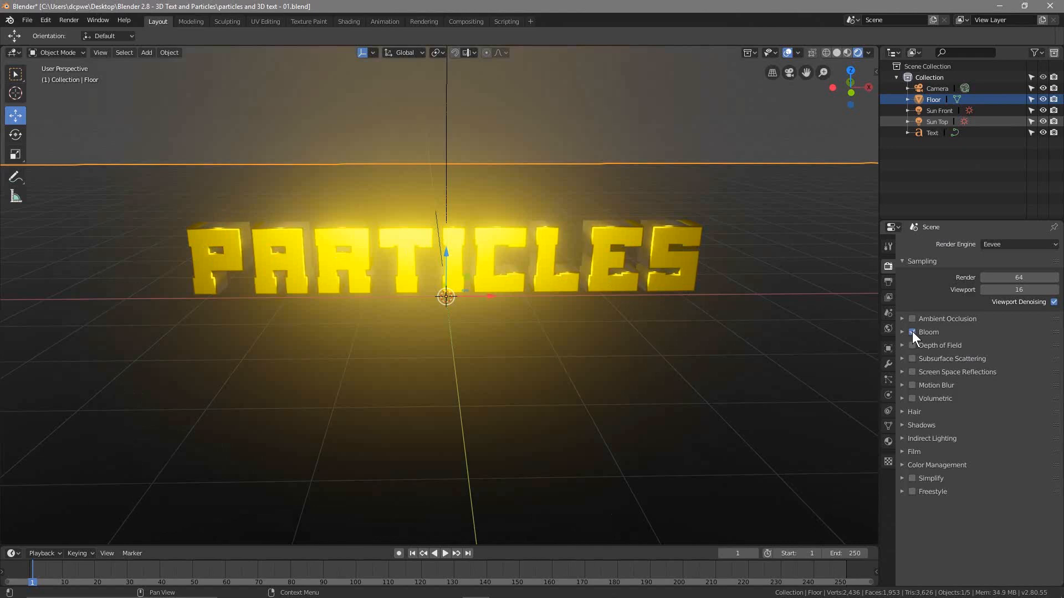
pyautogui.click(902, 332)
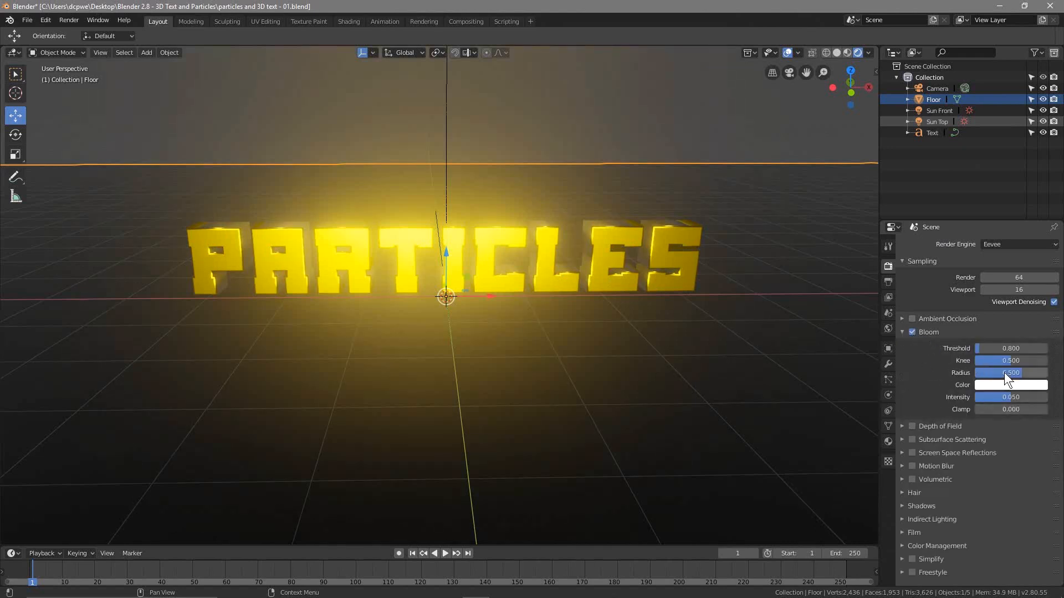
# - Set the Bloom radius to about 2.47, and enable Screen Space Reflections with its options expanded
pyautogui.moveTo(1008, 371)
pyautogui.mouseDown()
pyautogui.moveTo(980, 372)
pyautogui.moveTo(991, 371)
pyautogui.mouseUp()
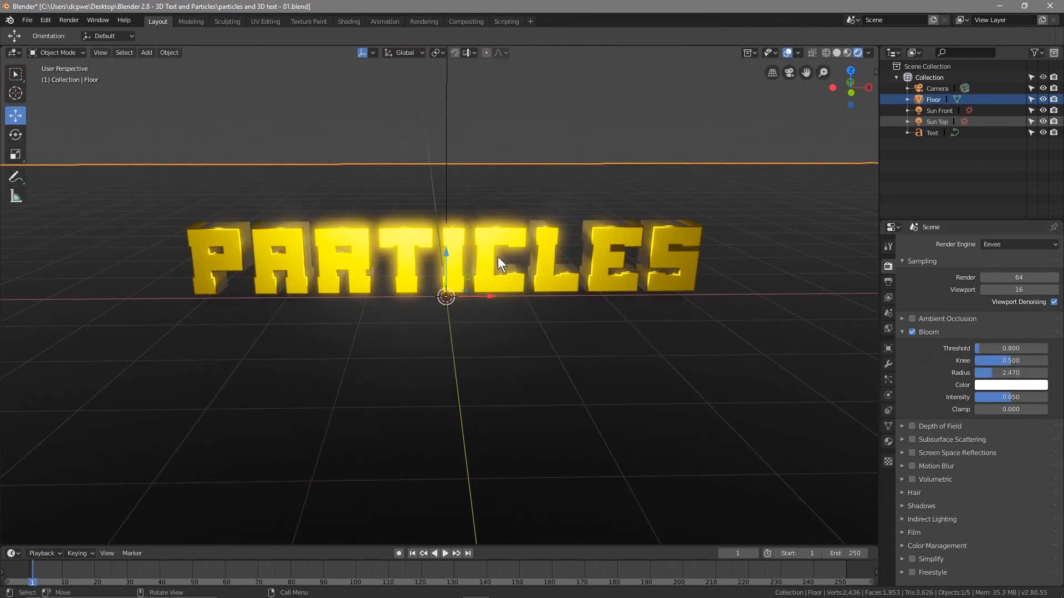
pyautogui.moveTo(599, 261); pyautogui.dragTo(558, 341, button='middle')
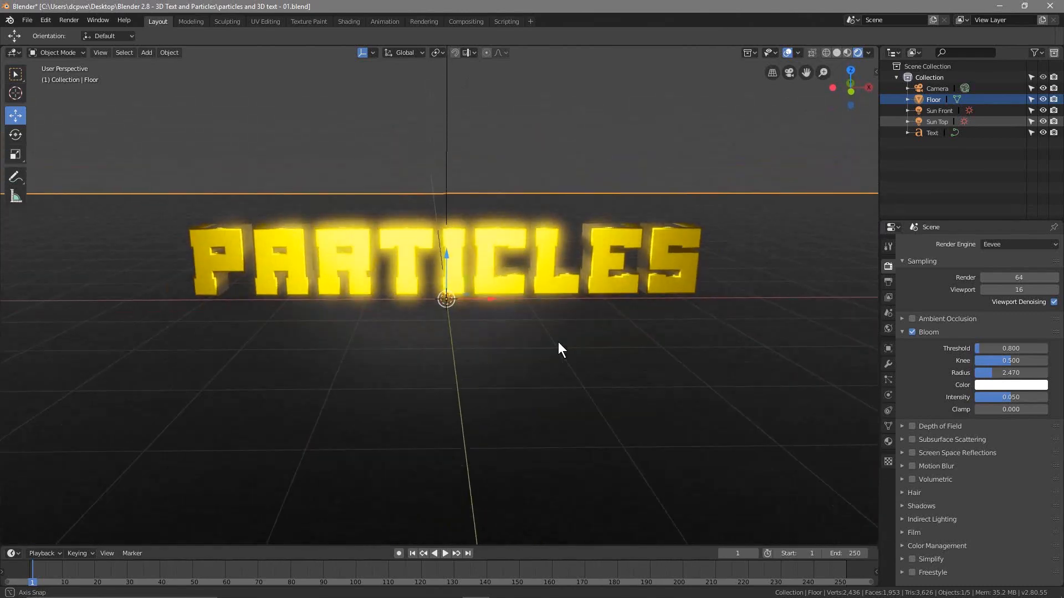
pyautogui.click(912, 453)
pyautogui.click(902, 452)
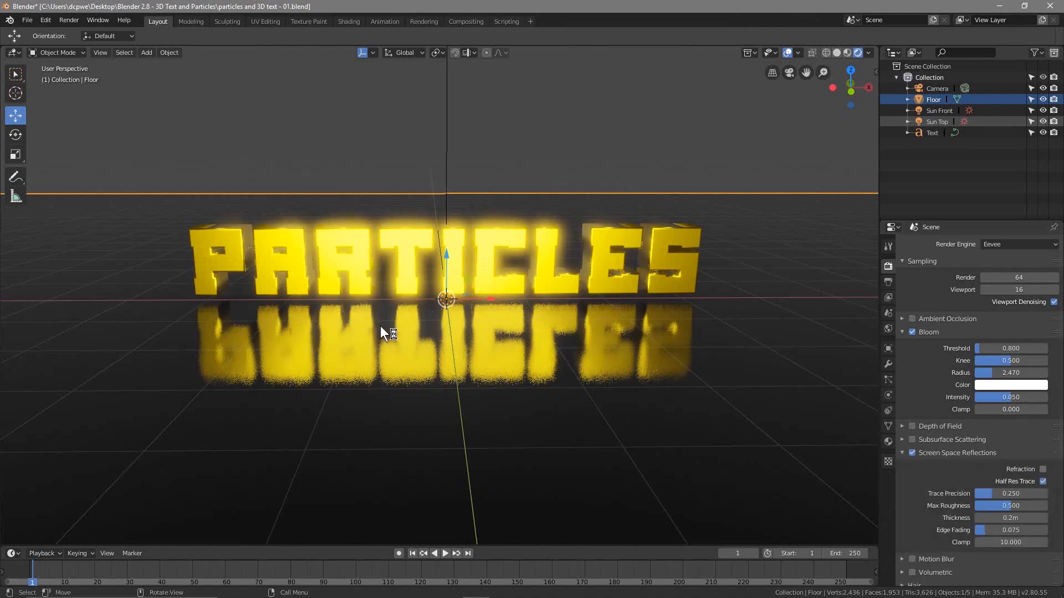
pyautogui.moveTo(380, 326)
pyautogui.mouseDown(button='middle')
pyautogui.moveTo(437, 324)
pyautogui.moveTo(354, 306)
pyautogui.moveTo(380, 327)
pyautogui.moveTo(383, 316)
pyautogui.mouseUp(button='middle')
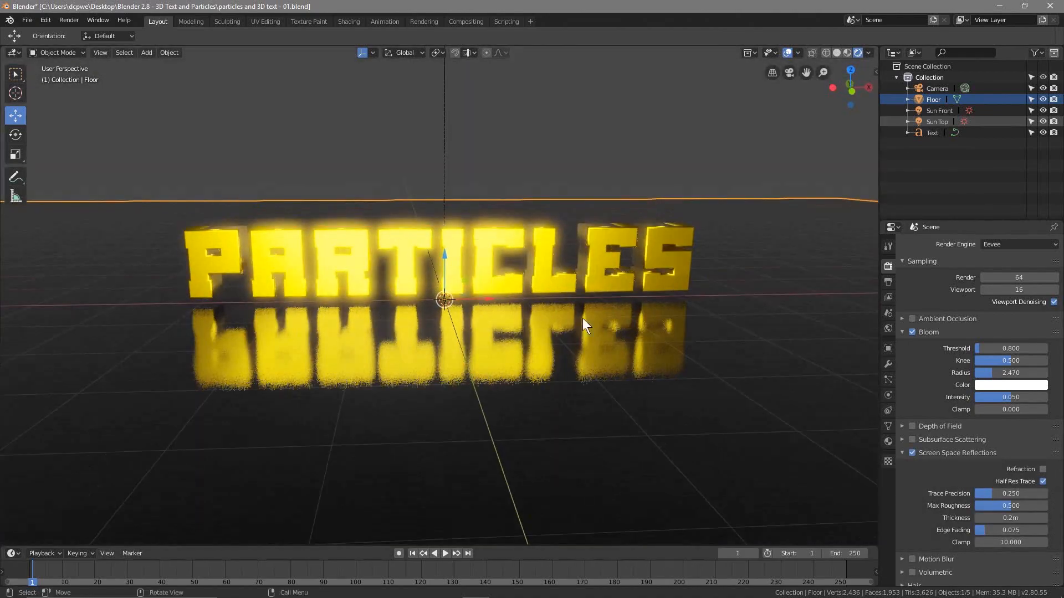
pyautogui.moveTo(415, 376)
pyautogui.mouseDown(button='middle')
pyautogui.moveTo(431, 375)
pyautogui.moveTo(423, 371)
pyautogui.mouseUp(button='middle')
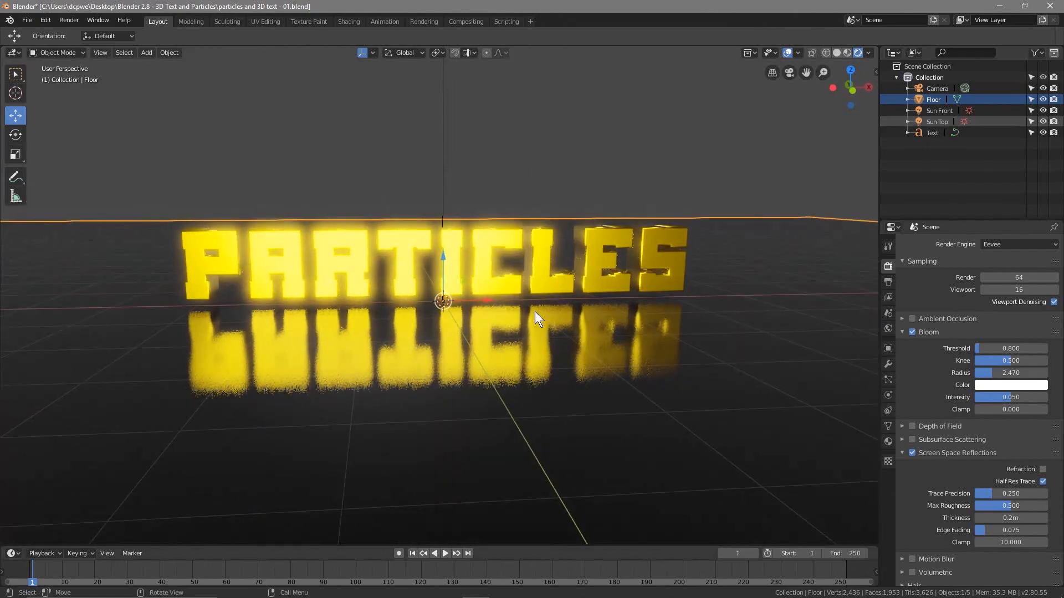
pyautogui.moveTo(534, 311); pyautogui.dragTo(449, 335, button='middle')
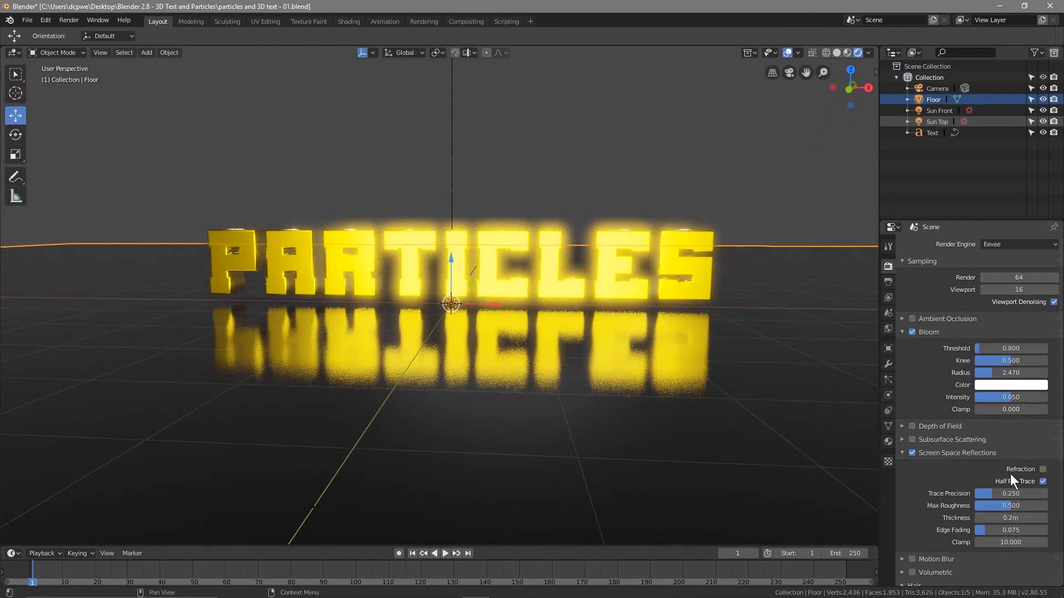
# - Turn off Half Res Trace in the Screen Space Reflections settings and try the Refraction option
pyautogui.click(1043, 482)
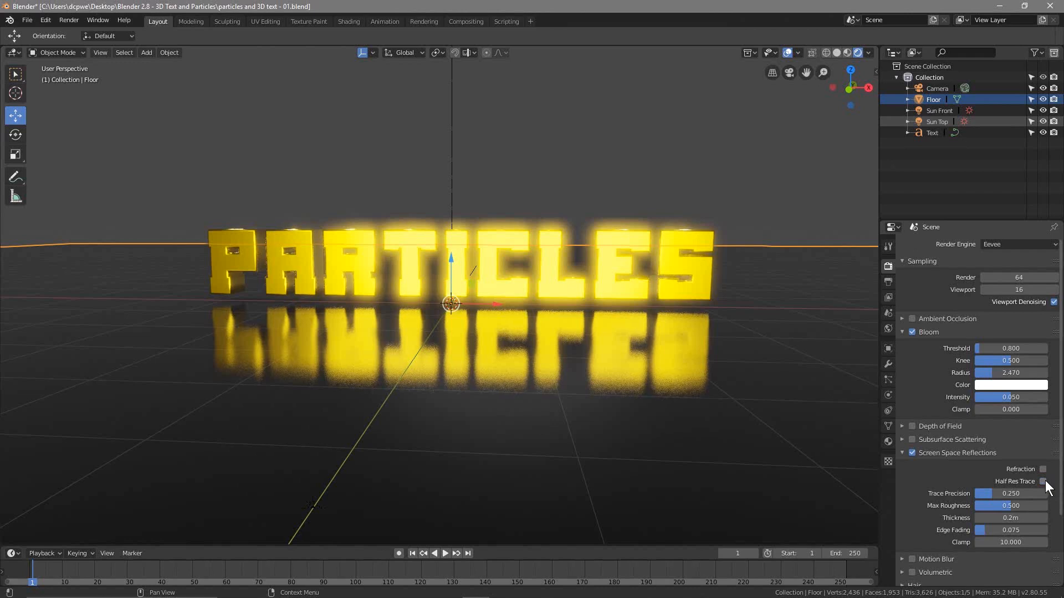
pyautogui.click(1043, 469)
pyautogui.click(1043, 470)
pyautogui.click(1043, 481)
pyautogui.click(1043, 482)
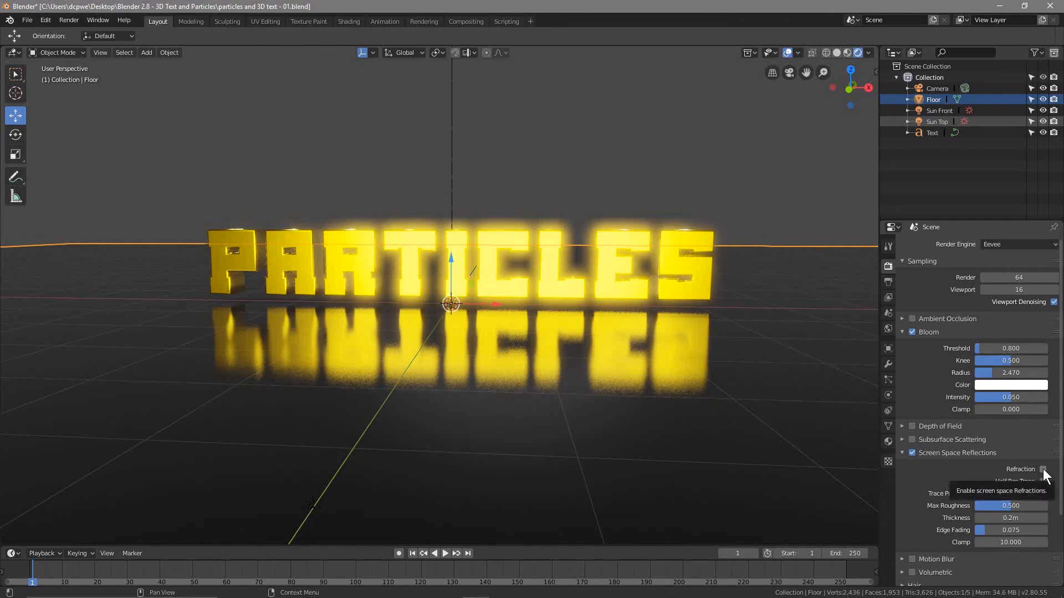
pyautogui.moveTo(399, 309)
pyautogui.mouseDown(button='middle')
pyautogui.moveTo(523, 318)
pyautogui.moveTo(387, 318)
pyautogui.moveTo(407, 321)
pyautogui.mouseUp(button='middle')
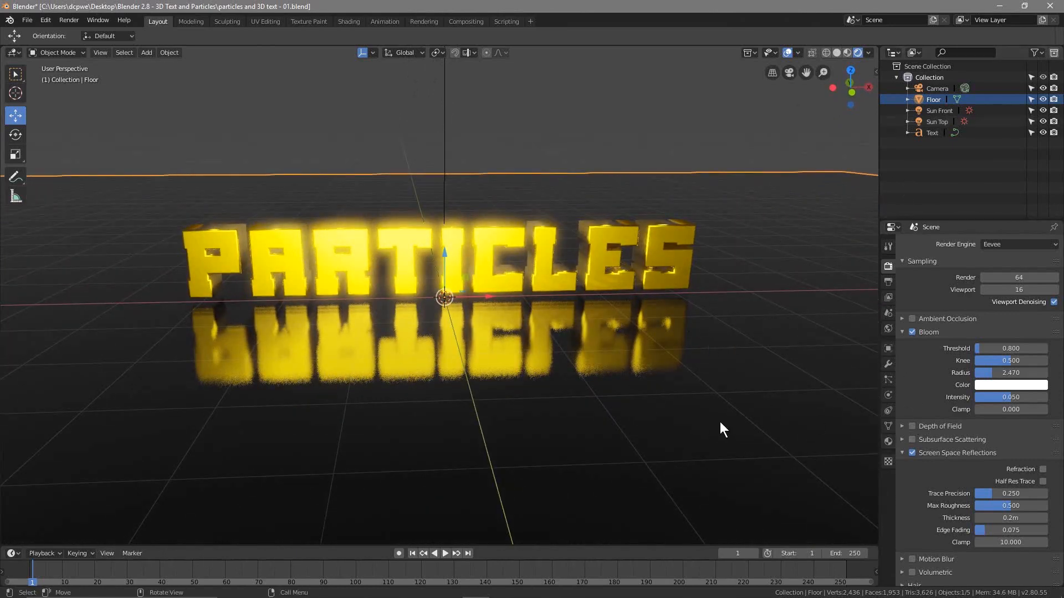
# - Adjust the Floor Material to Roughness 0.2, Specular about 0.05 and Metallic about 0.467
pyautogui.click(889, 441)
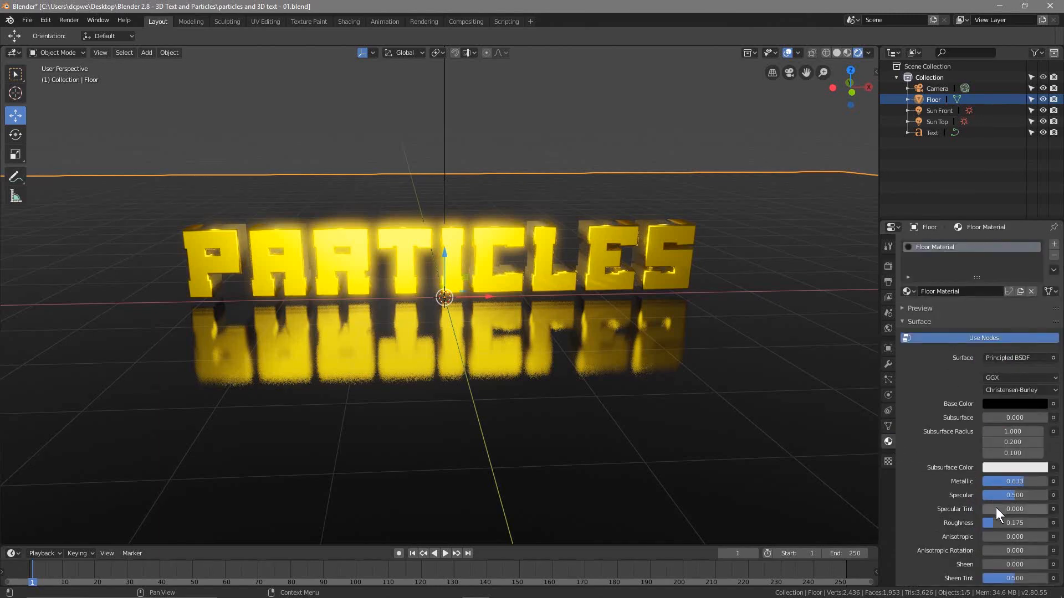
pyautogui.moveTo(988, 523)
pyautogui.mouseDown()
pyautogui.moveTo(980, 522)
pyautogui.moveTo(1012, 523)
pyautogui.moveTo(978, 523)
pyautogui.moveTo(995, 523)
pyautogui.mouseUp()
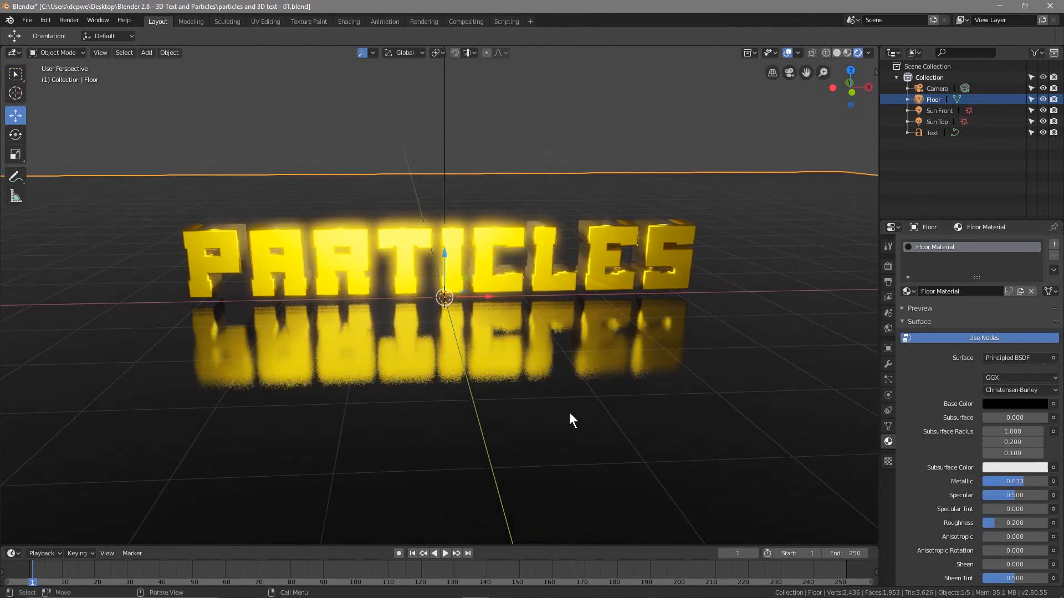
pyautogui.moveTo(569, 412); pyautogui.dragTo(558, 397, button='middle')
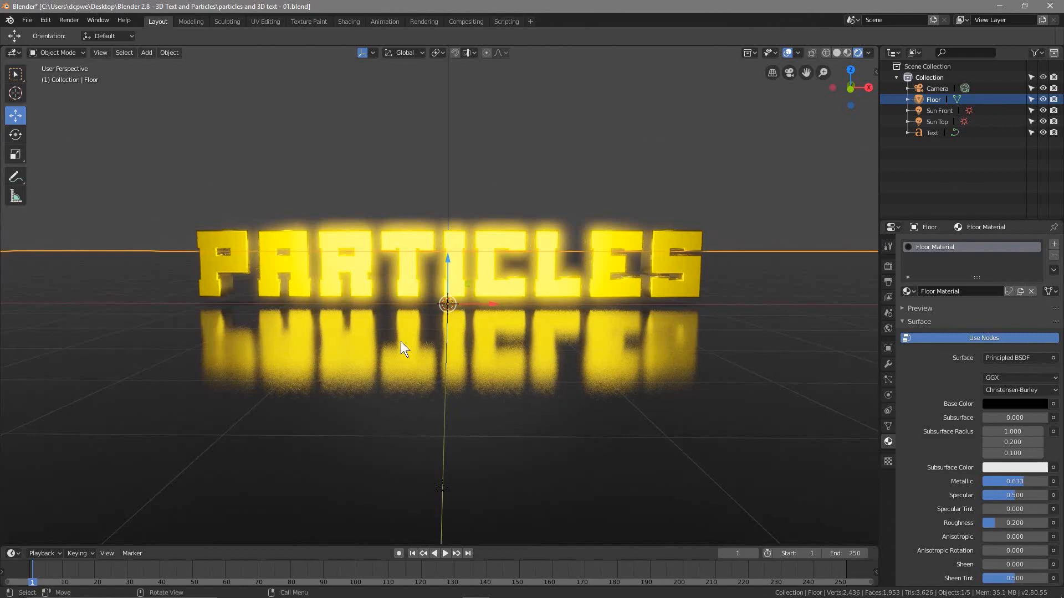
pyautogui.moveTo(1002, 498)
pyautogui.mouseDown()
pyautogui.moveTo(971, 498)
pyautogui.moveTo(1025, 481)
pyautogui.moveTo(975, 482)
pyautogui.moveTo(1012, 482)
pyautogui.mouseUp()
pyautogui.moveTo(404, 388); pyautogui.dragTo(437, 333, button='middle')
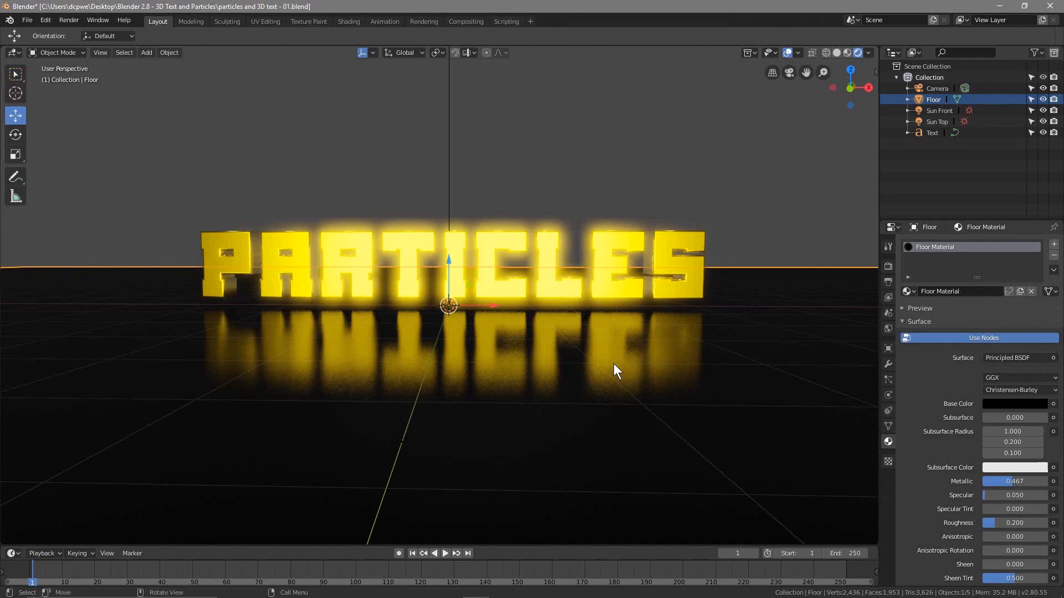
pyautogui.click(25, 22)
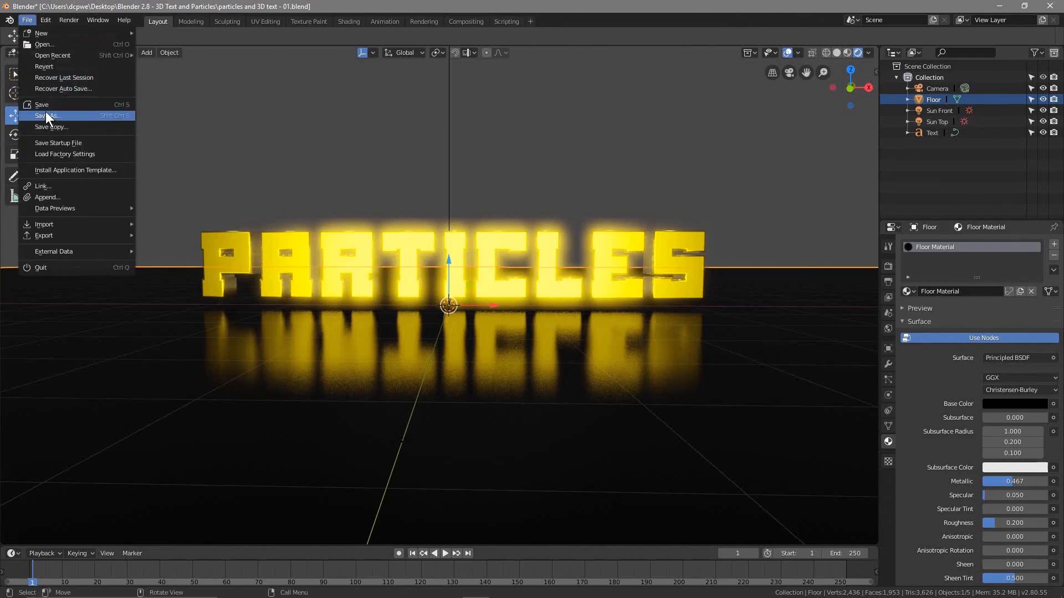
pyautogui.click(46, 112)
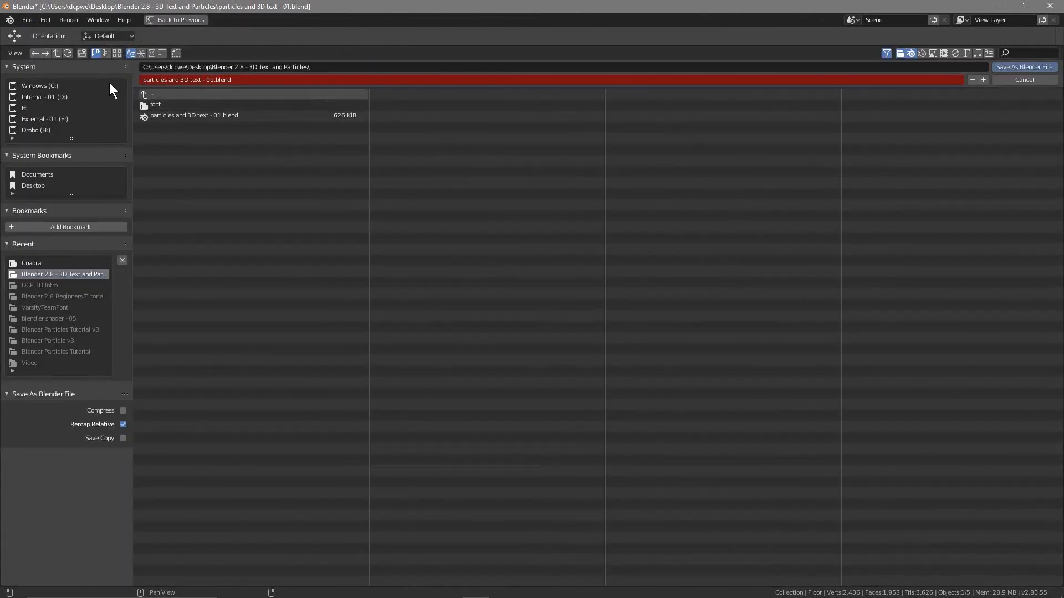
pyautogui.click(1019, 81)
# - Save the project as a new incremented version named "particles and 3D text - 02.blend"
pyautogui.click(28, 21)
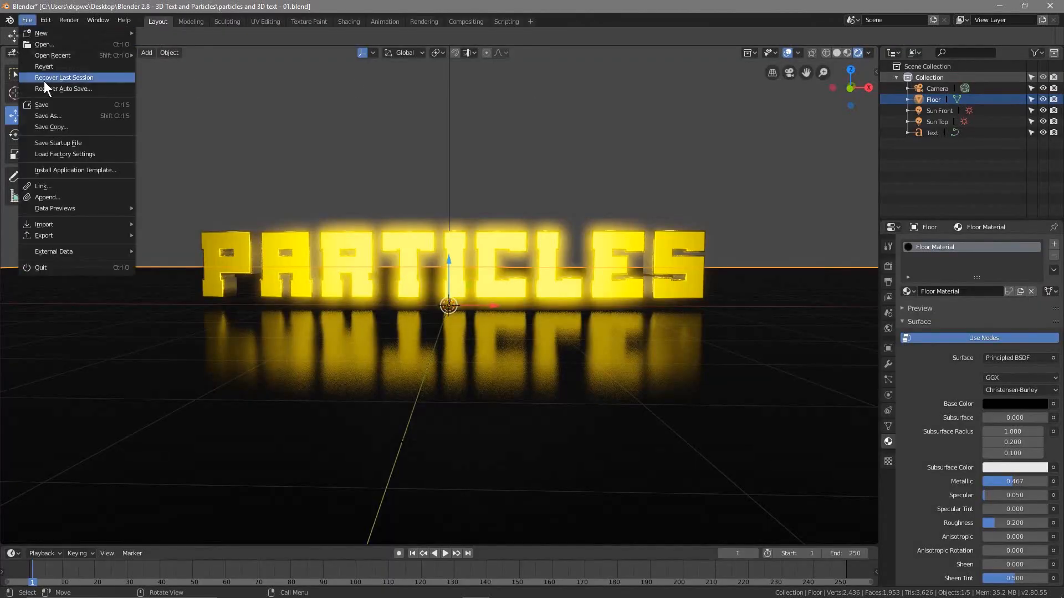
pyautogui.click(50, 114)
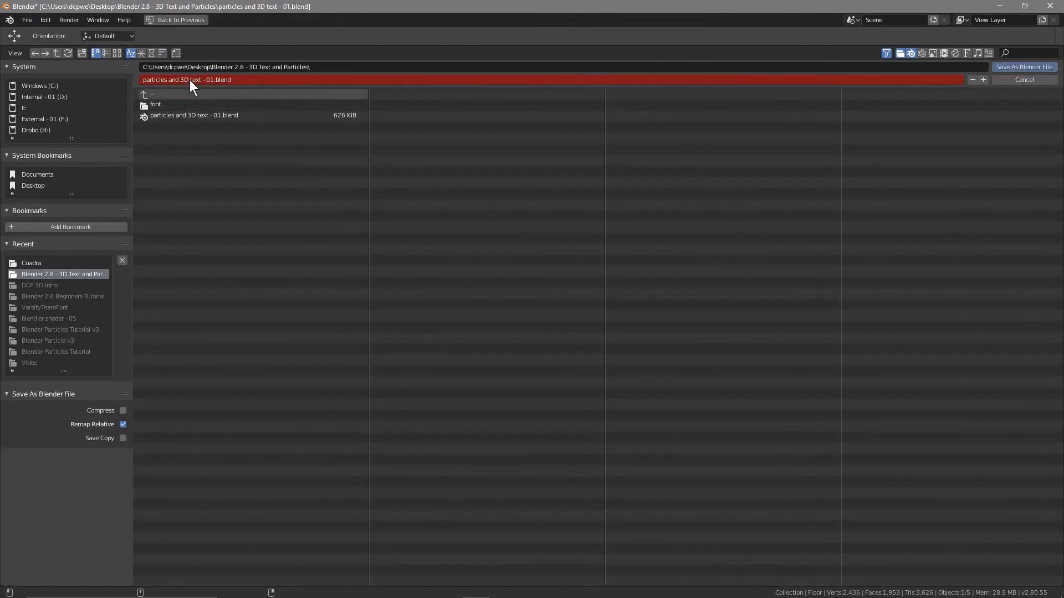
pyautogui.click(984, 79)
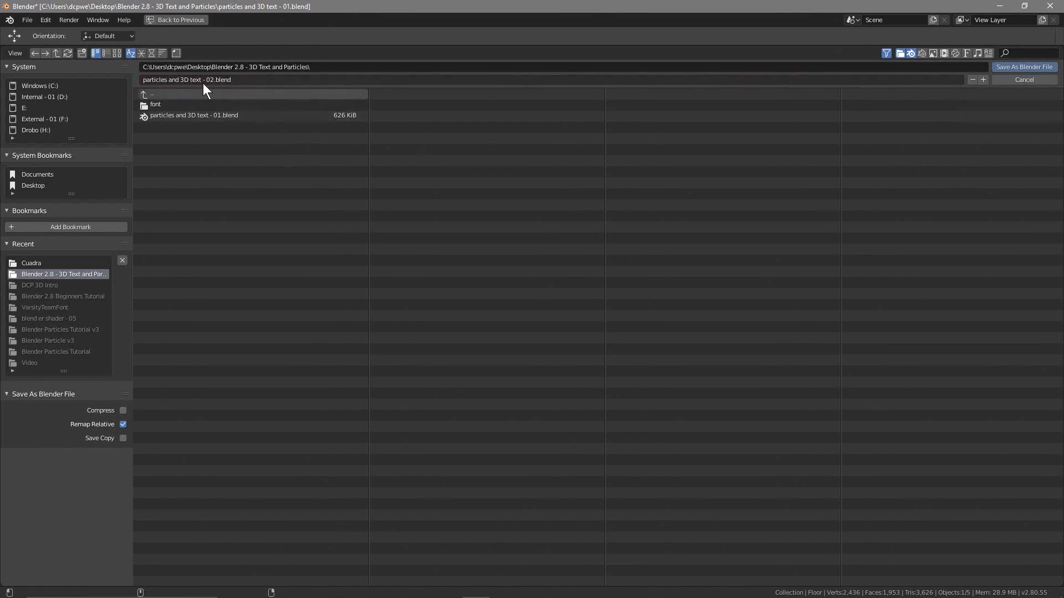
pyautogui.click(1023, 66)
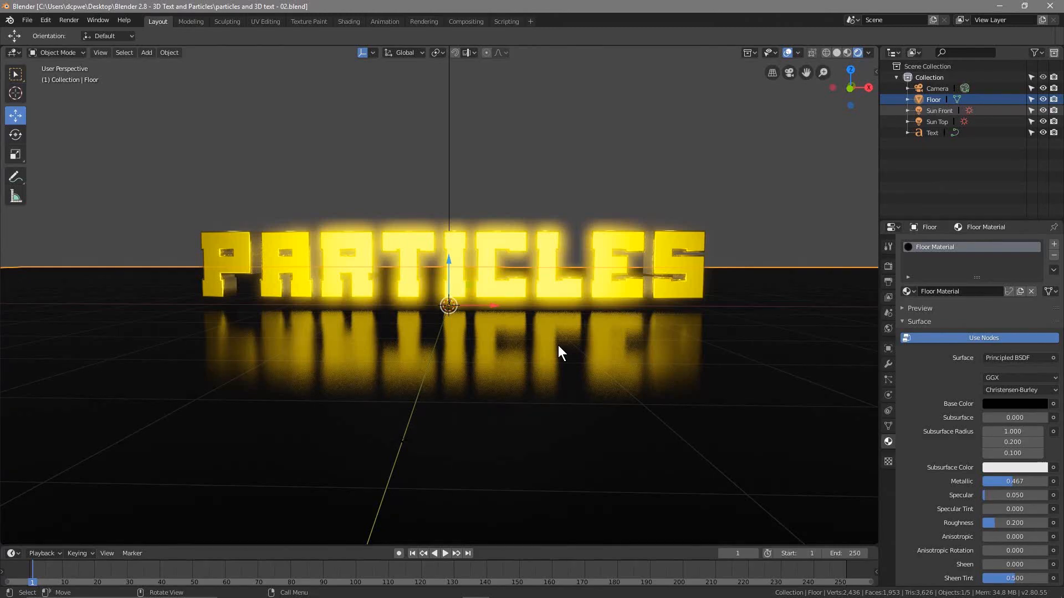
# - Align the camera to a zoomed-out front view of the text
pyautogui.press('KP_1')
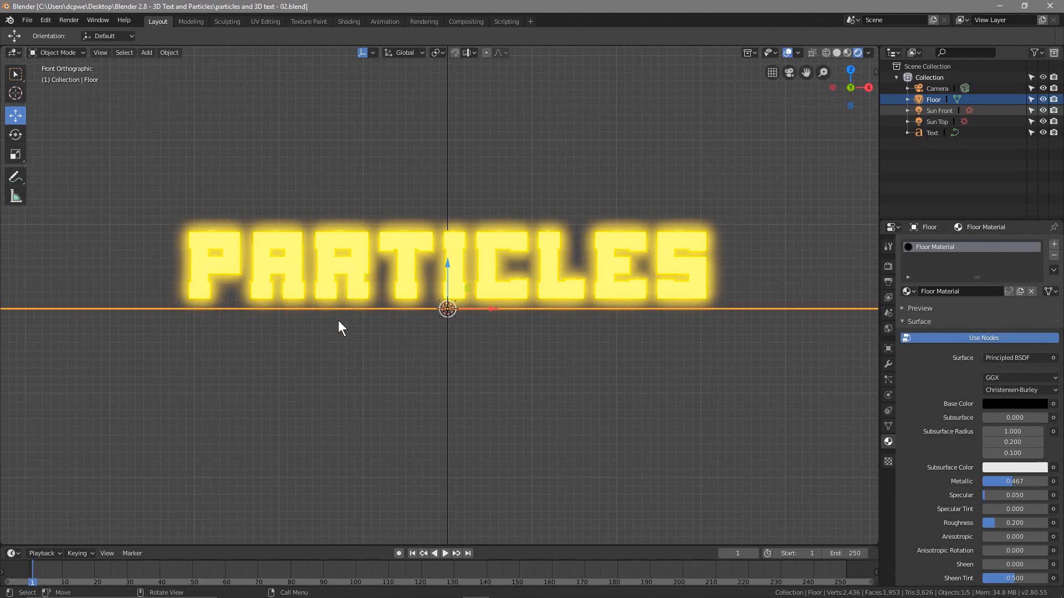
pyautogui.scroll(-4, 340, 327)
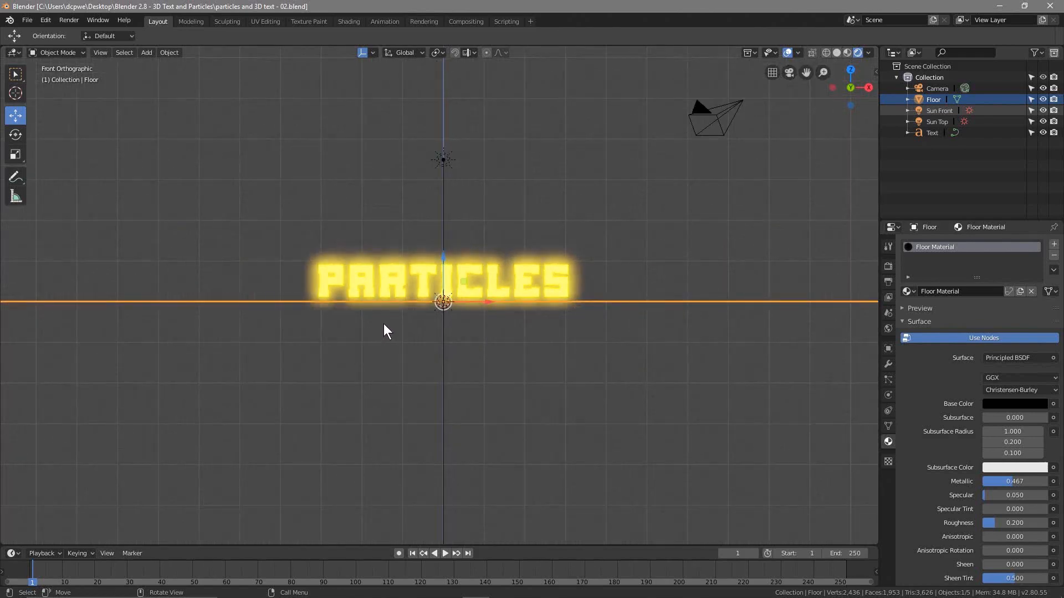
pyautogui.scroll(1, 384, 324)
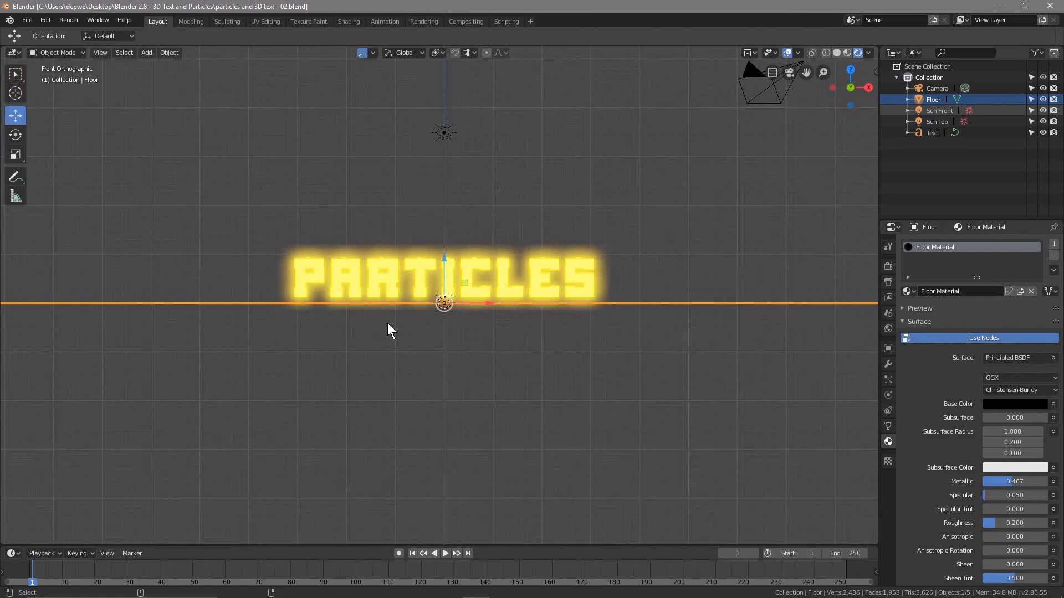
pyautogui.press('KP_0')
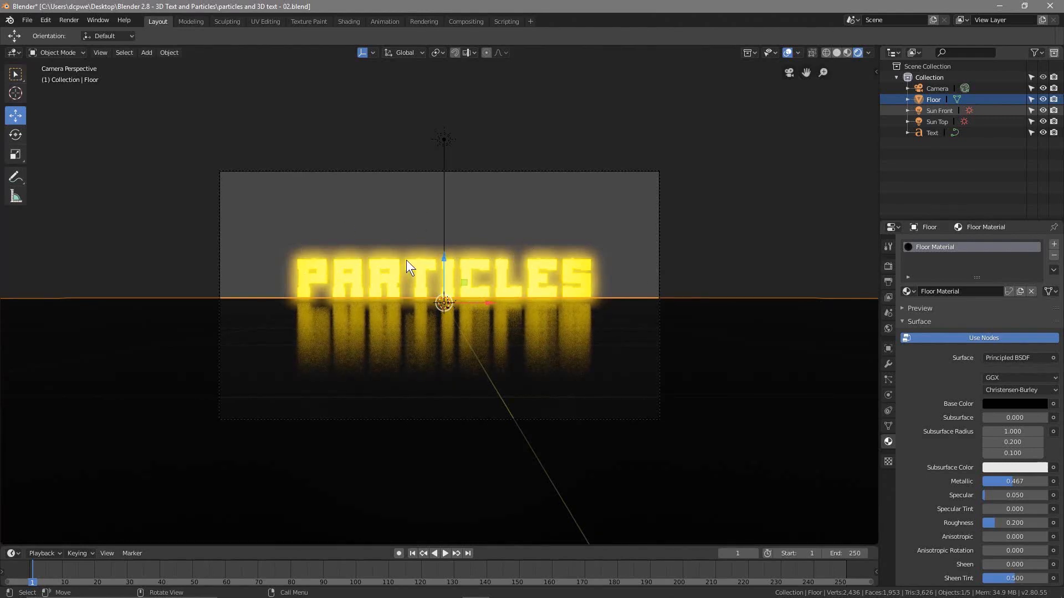
# - Select the Camera and display its object transform properties
pyautogui.click(887, 348)
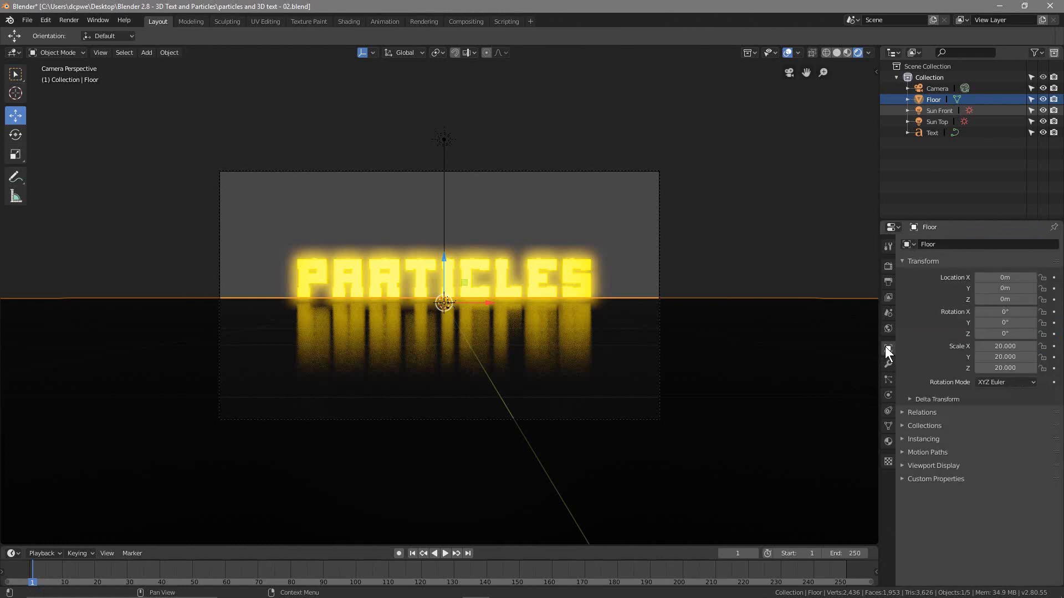
pyautogui.click(924, 88)
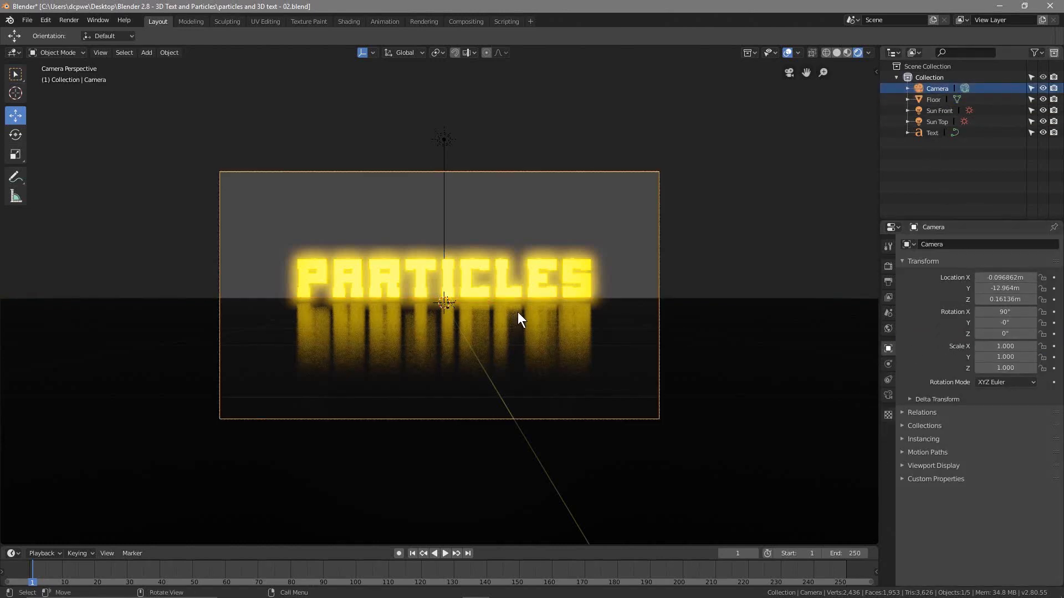
pyautogui.click(1005, 277)
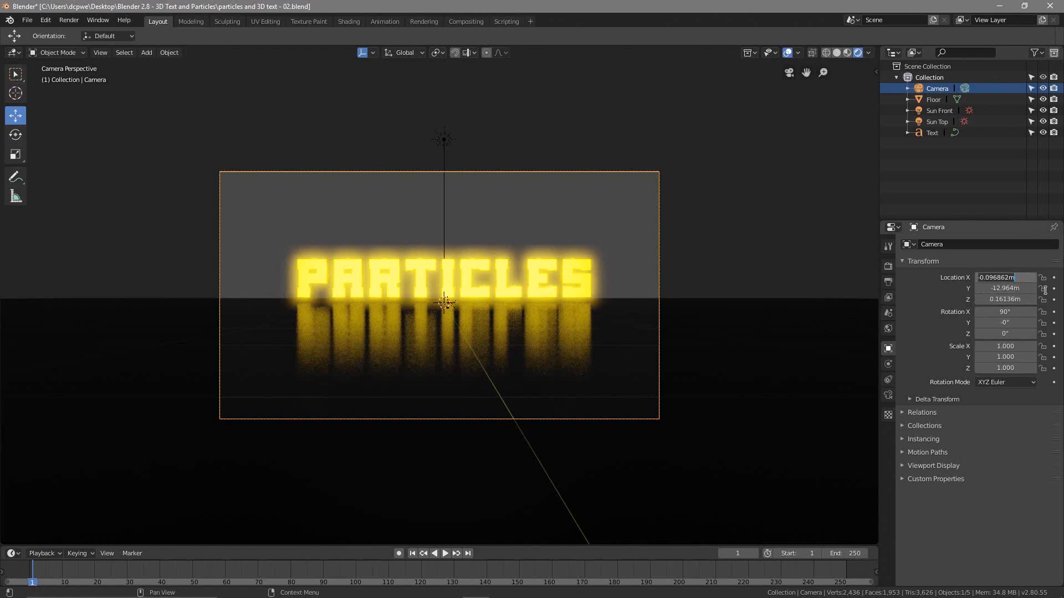
pyautogui.click(927, 89)
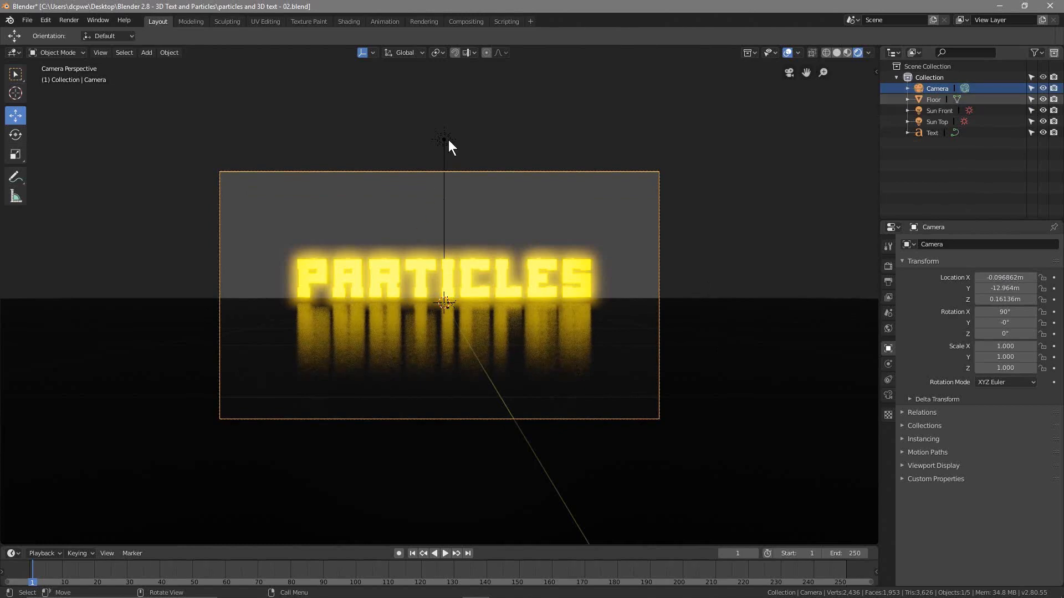
# - Examine where the camera and Sun Front sit relative to the text from the side, and return to the camera view
pyautogui.moveTo(280, 295); pyautogui.dragTo(608, 348, button='middle')
pyautogui.moveTo(708, 336); pyautogui.dragTo(456, 338, button='middle')
pyautogui.click(941, 111)
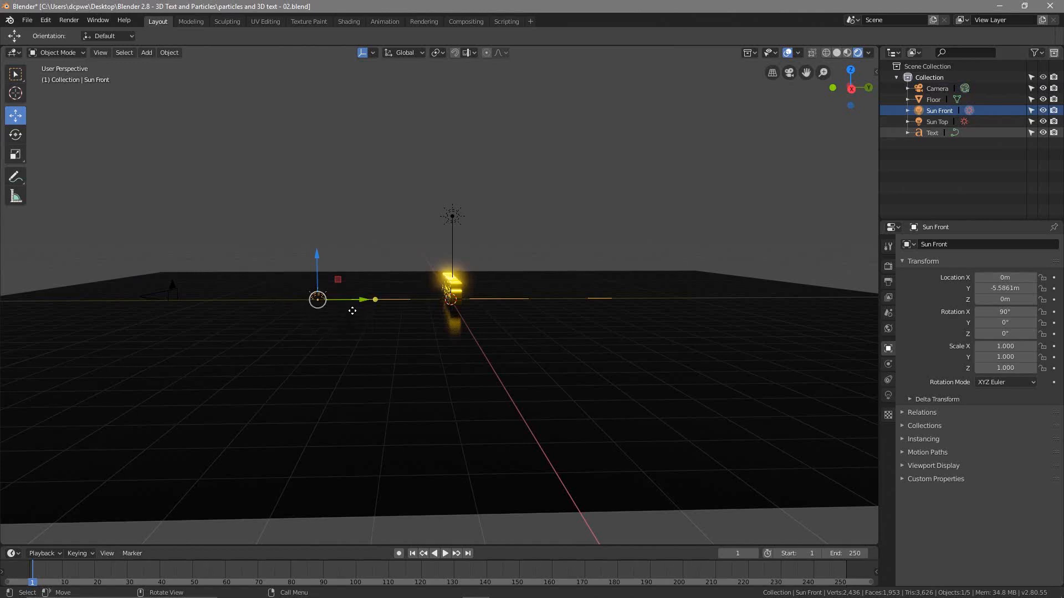
pyautogui.click(927, 87)
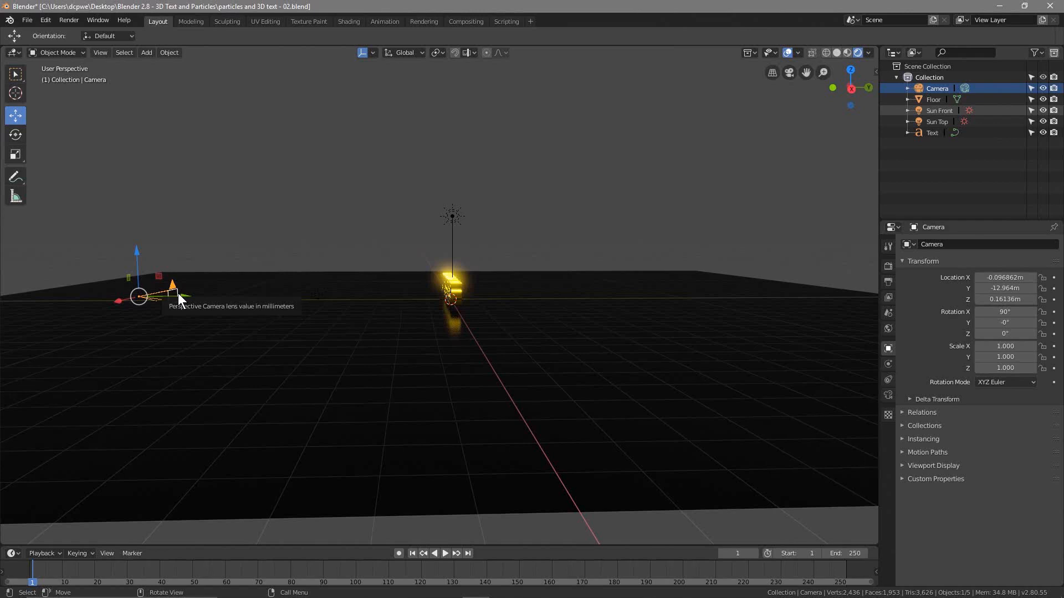
pyautogui.press('KP_0')
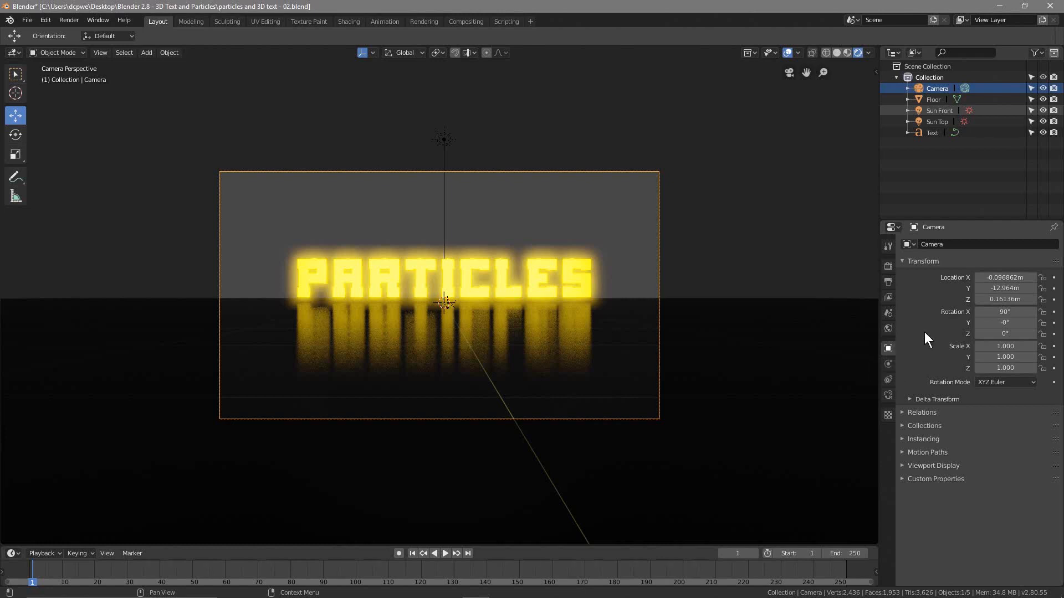
# - Frame the text by setting the camera's location to X 0 m, Y about -14.48 m, Z about 1.06 m, and its X rotation to about 87.4°
pyautogui.moveTo(1004, 300)
pyautogui.mouseDown()
pyautogui.moveTo(1037, 300)
pyautogui.moveTo(1025, 299)
pyautogui.mouseUp()
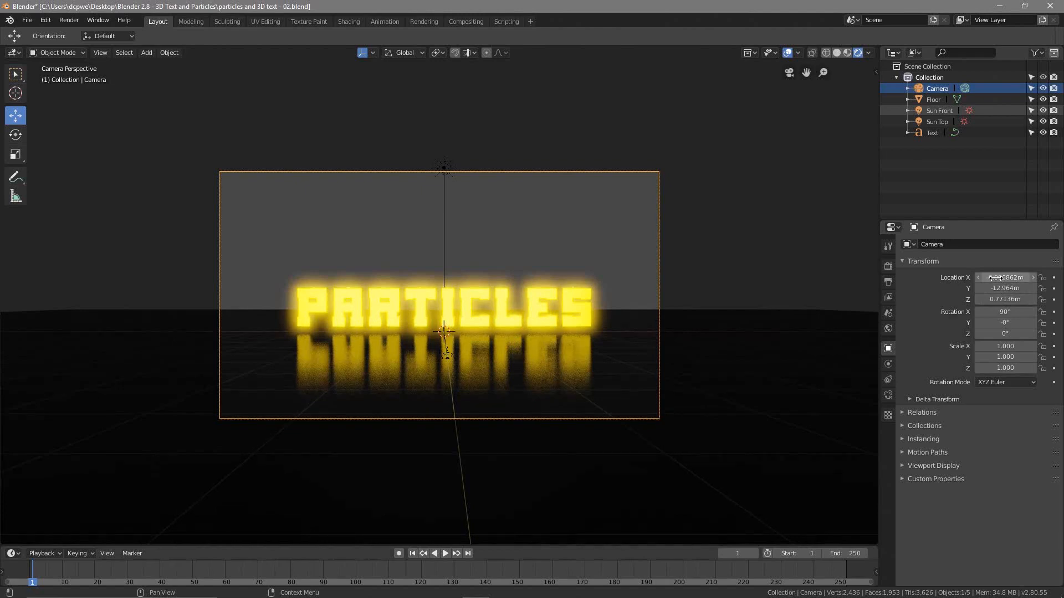
pyautogui.click(1020, 277)
pyautogui.write('0')
pyautogui.press('Return')
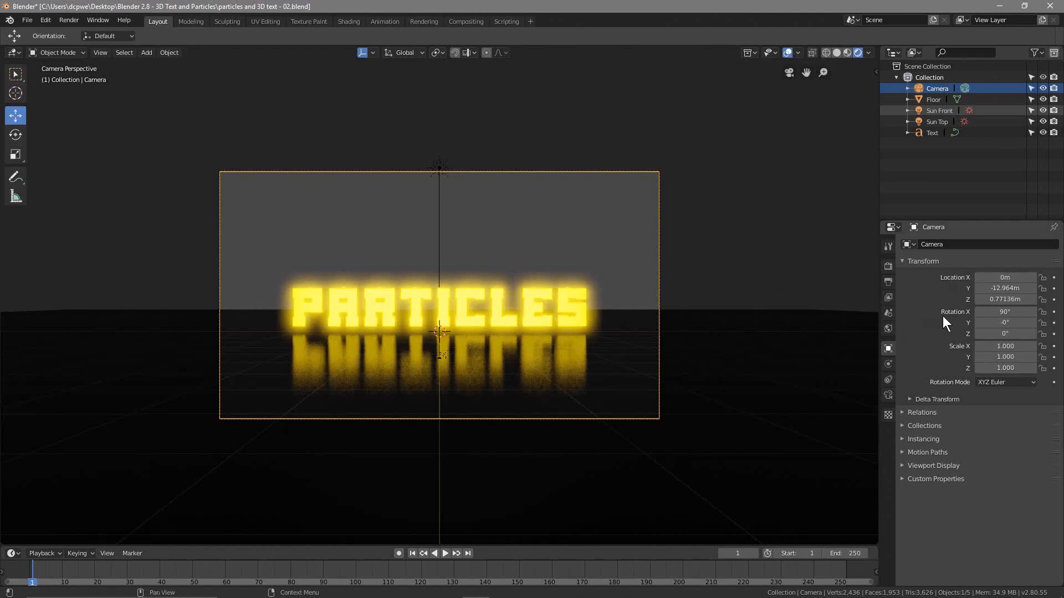
pyautogui.moveTo(1005, 288)
pyautogui.mouseDown()
pyautogui.moveTo(1019, 288)
pyautogui.moveTo(989, 288)
pyautogui.mouseUp()
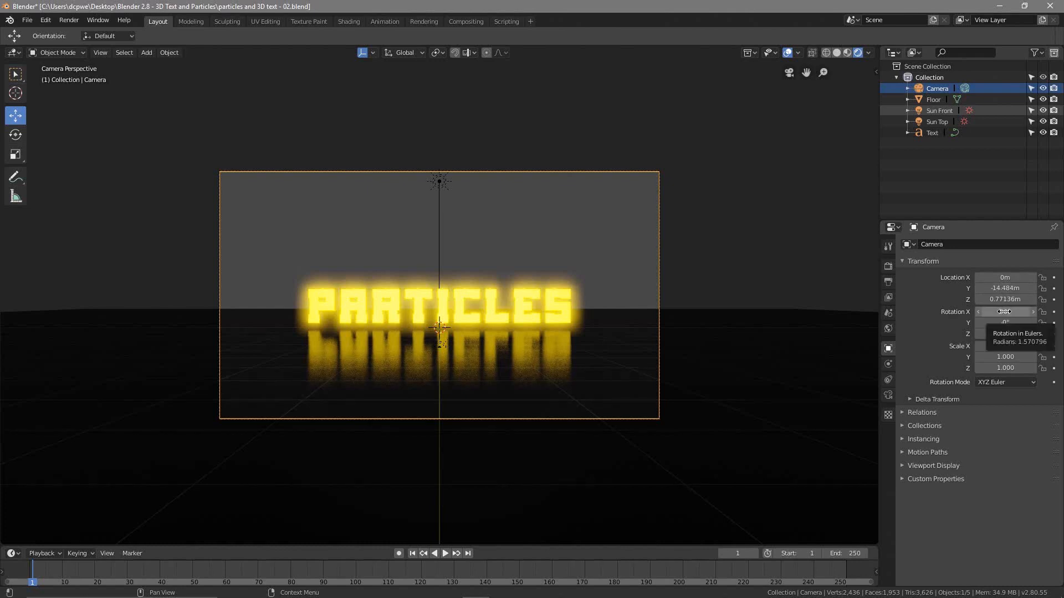
pyautogui.moveTo(1004, 312)
pyautogui.mouseDown()
pyautogui.moveTo(990, 312)
pyautogui.moveTo(1031, 299)
pyautogui.moveTo(1007, 300)
pyautogui.mouseUp()
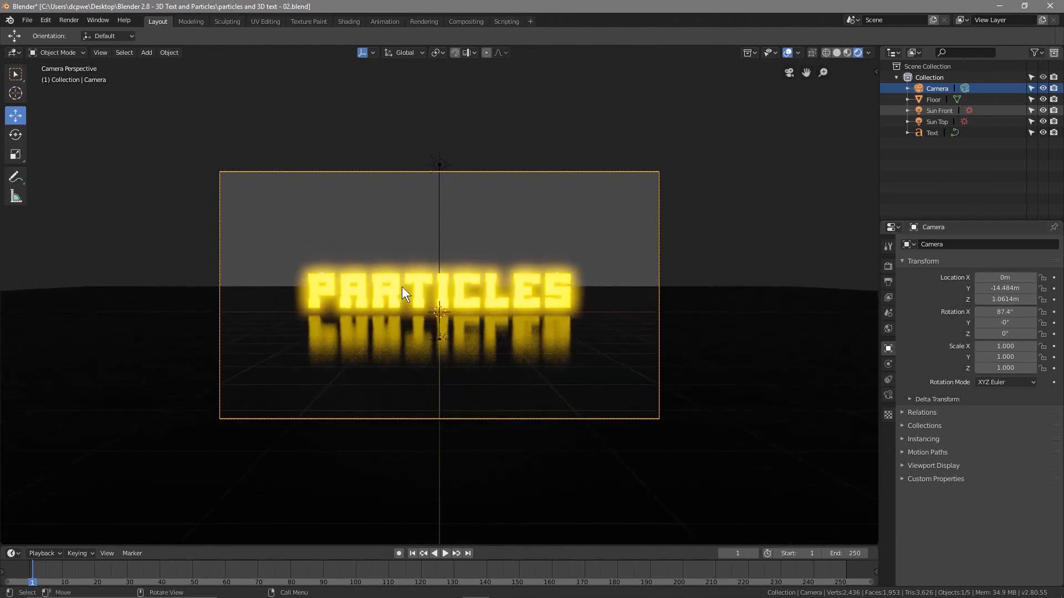
# - Bring up the splash screen to check the program version
pyautogui.click(11, 20)
pyautogui.click(32, 31)
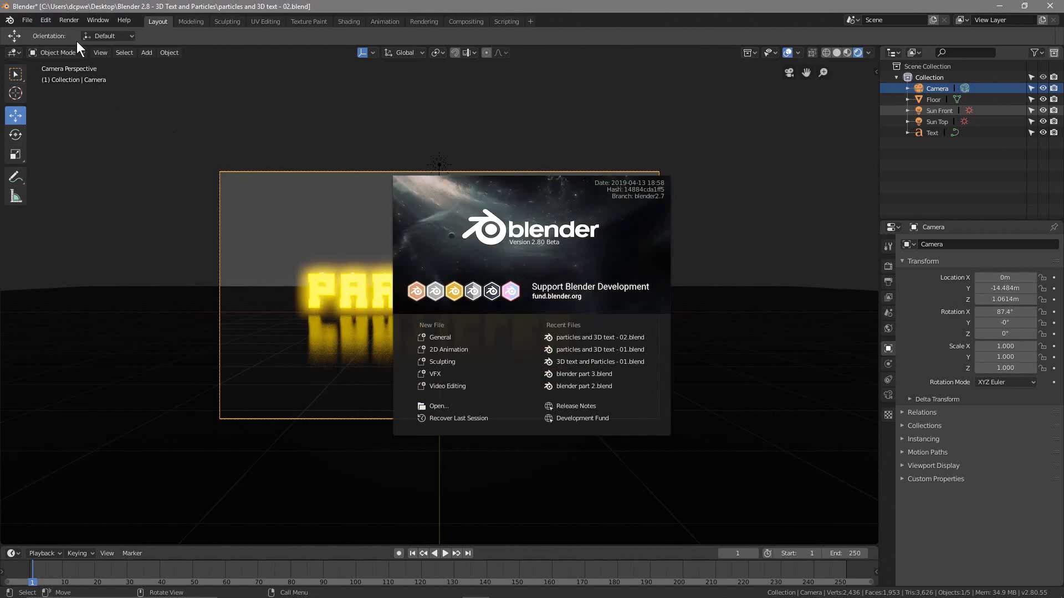
# - Close the splash screen and save the project to its current file
pyautogui.click(25, 22)
pyautogui.click(27, 21)
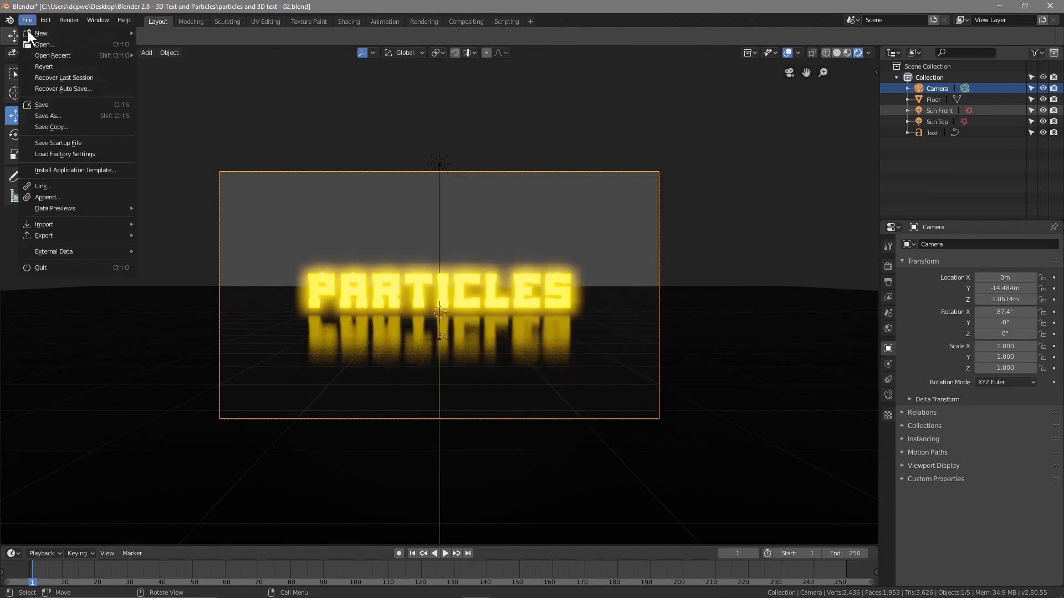
pyautogui.click(60, 103)
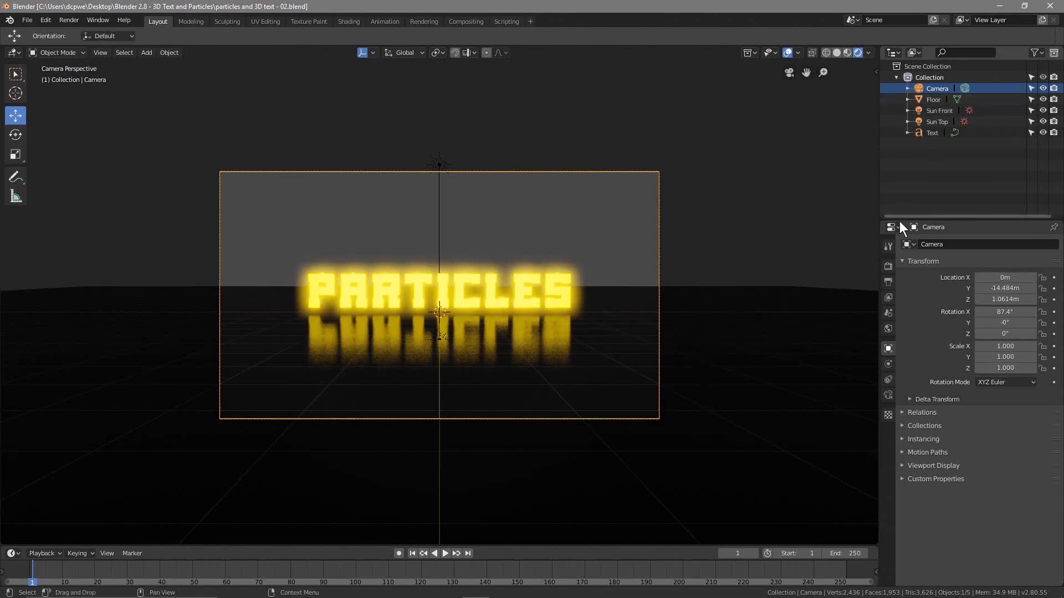
# - Set the world background color to black
pyautogui.click(889, 329)
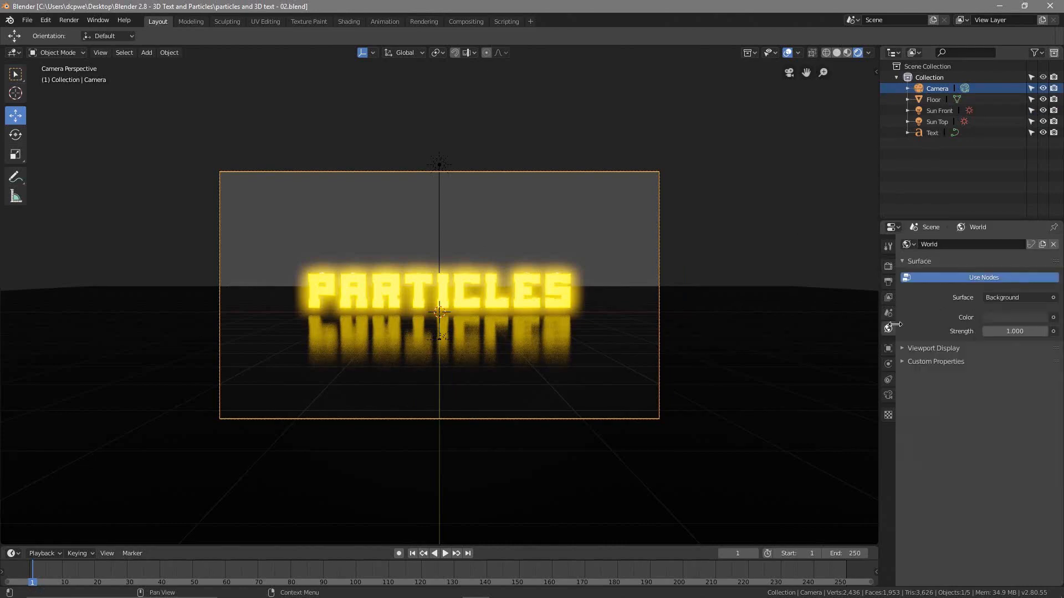
pyautogui.click(1013, 318)
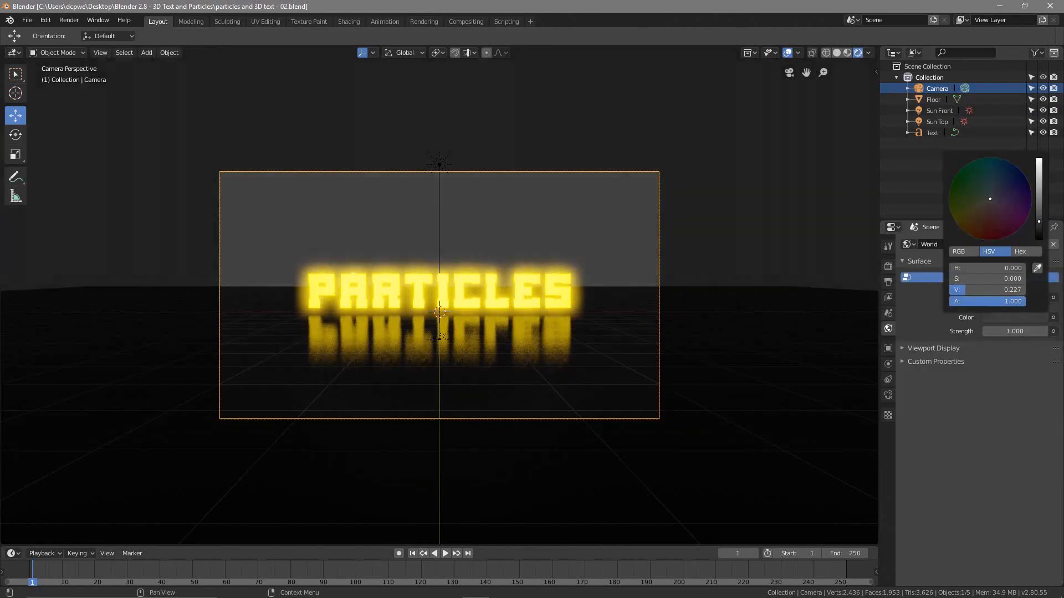
pyautogui.moveTo(1029, 212); pyautogui.dragTo(1035, 239)
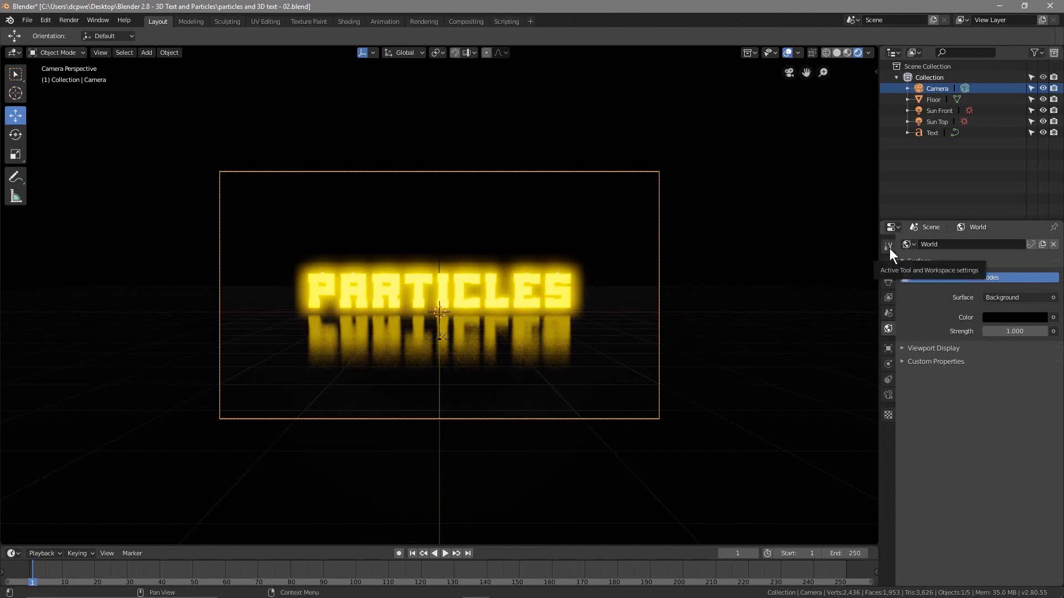
# - Reduce the Eevee bloom radius to about 1.127 to tighten the glow around the text
pyautogui.click(888, 266)
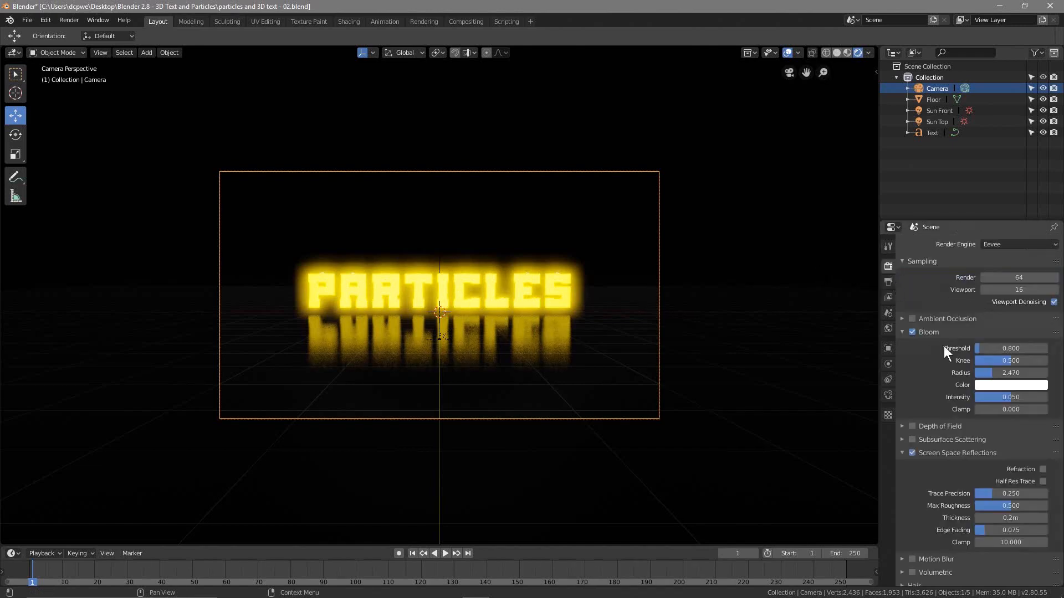
pyautogui.moveTo(988, 370); pyautogui.dragTo(1055, 371)
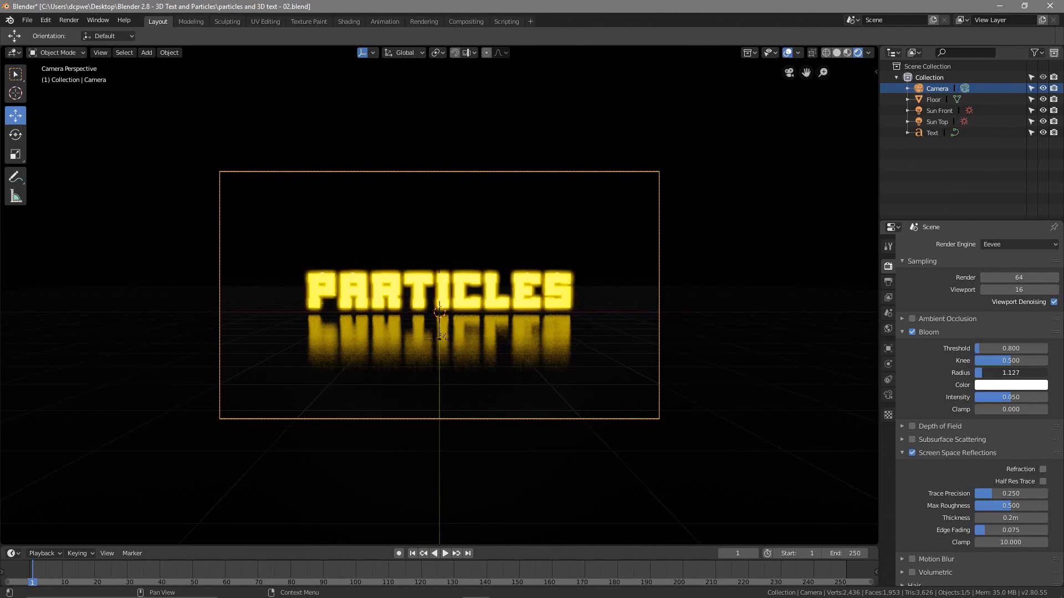
pyautogui.scroll(5, 427, 323)
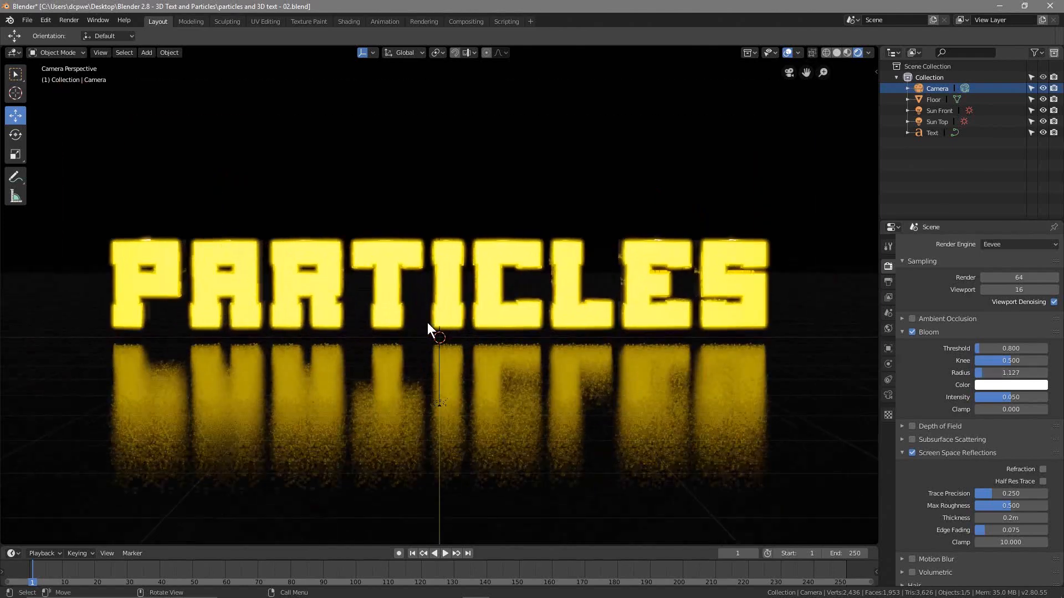
pyautogui.scroll(-4, 426, 322)
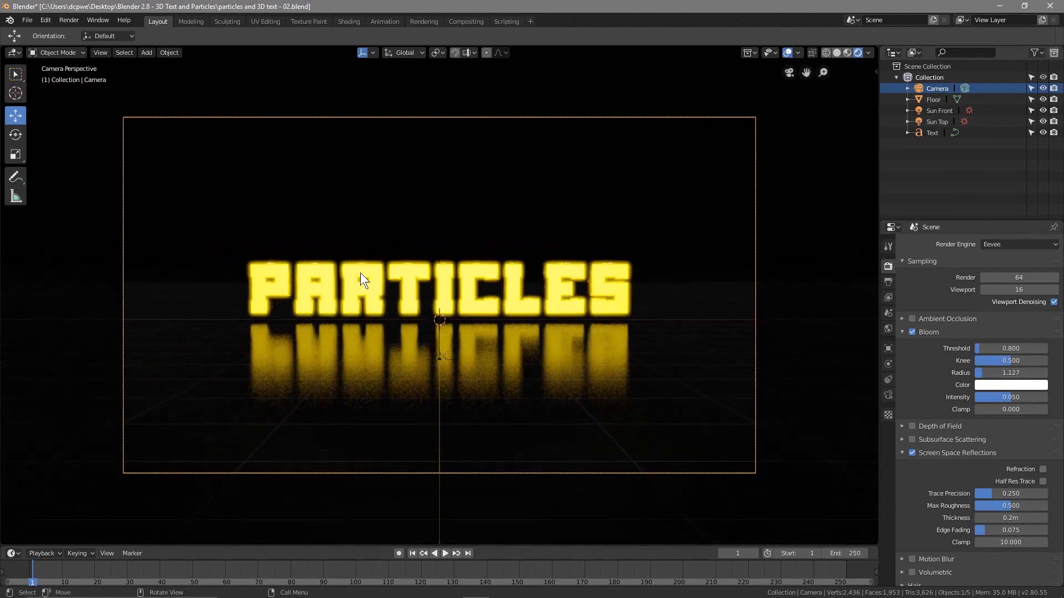
# - Set the Sun Front light's strength to 5 and check the text from the camera view
pyautogui.click(934, 113)
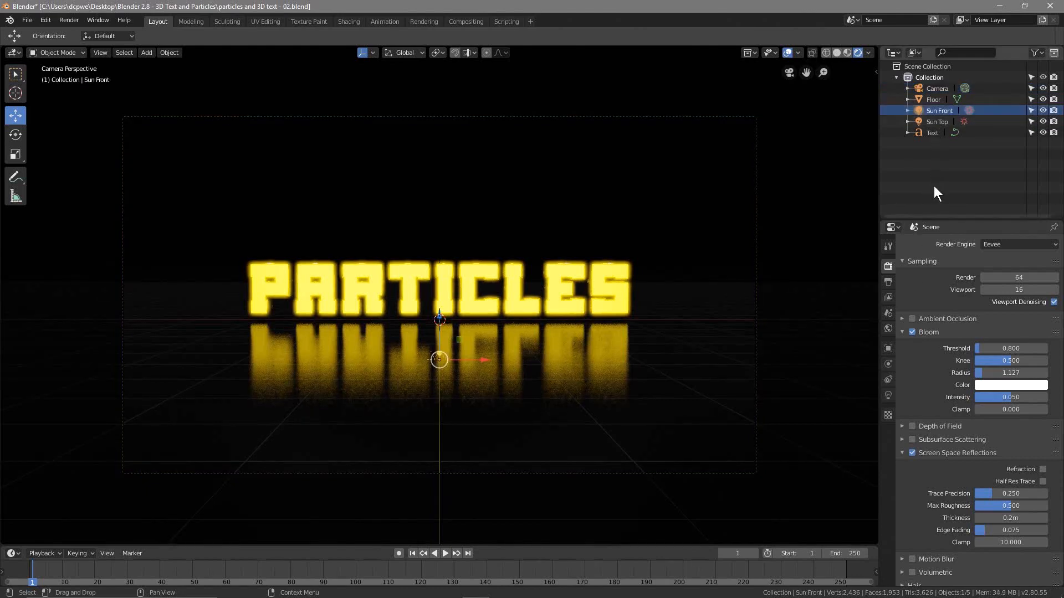
pyautogui.click(889, 396)
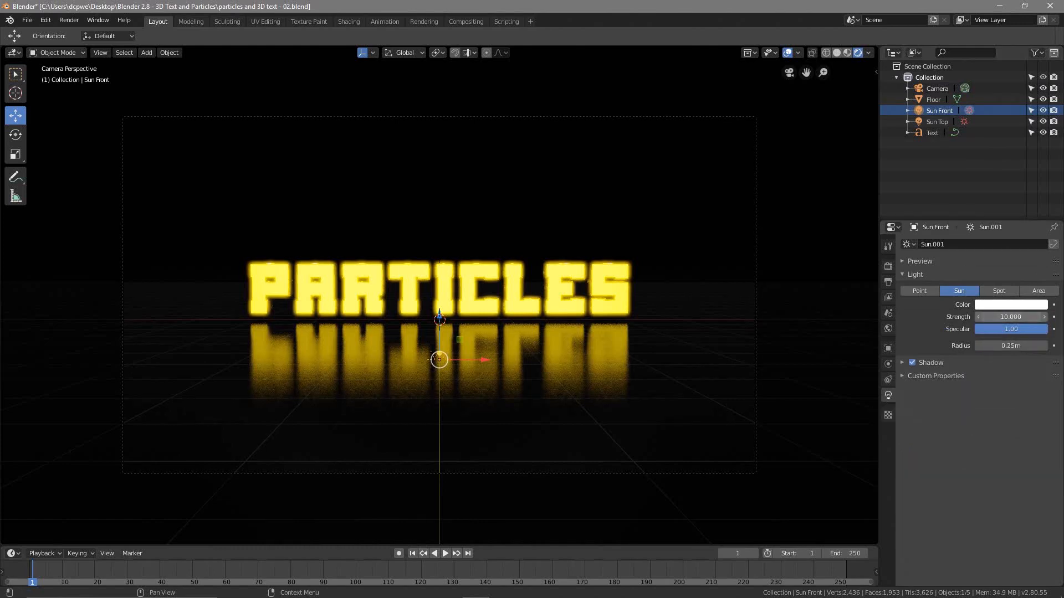
pyautogui.moveTo(1011, 317); pyautogui.dragTo(970, 317)
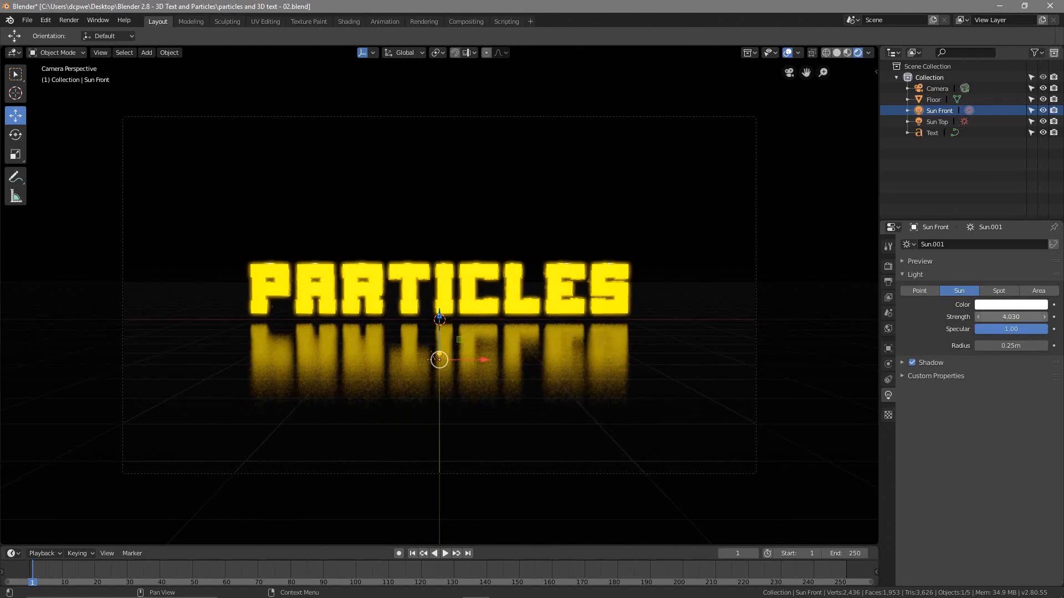
pyautogui.click(1011, 316)
pyautogui.write('5')
pyautogui.press('Return')
pyautogui.moveTo(441, 291); pyautogui.dragTo(350, 311, button='middle')
pyautogui.press('KP_0')
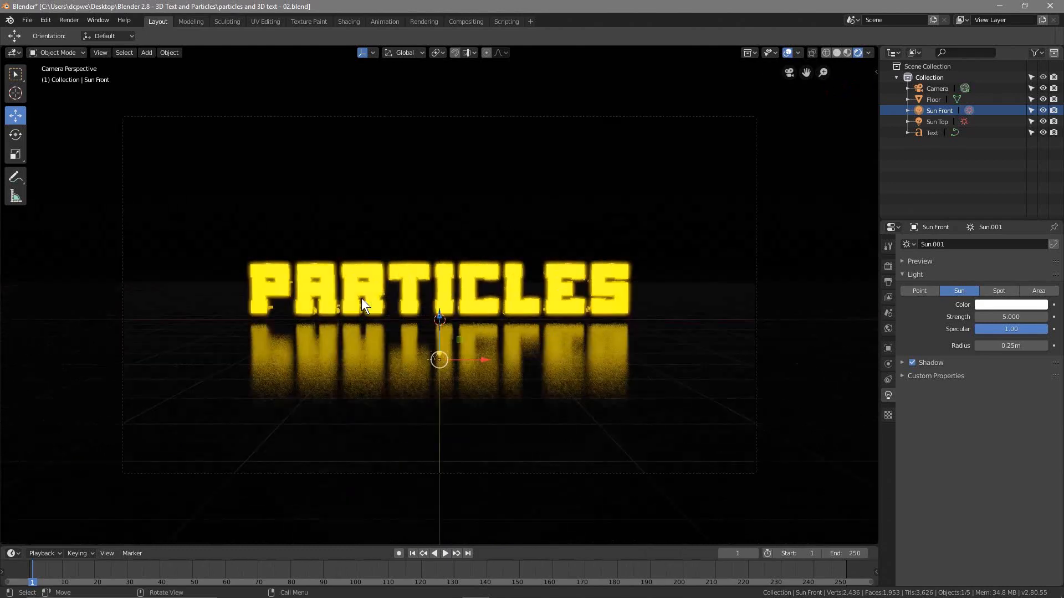
# - Select the Particles text object and save the project
pyautogui.click(478, 272)
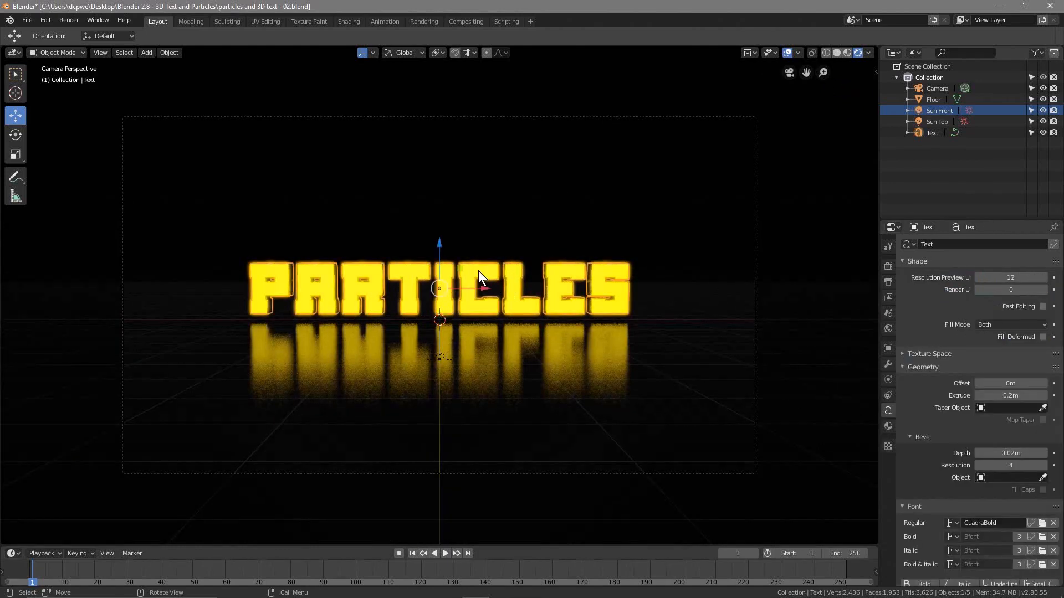
pyautogui.click(27, 20)
pyautogui.click(46, 113)
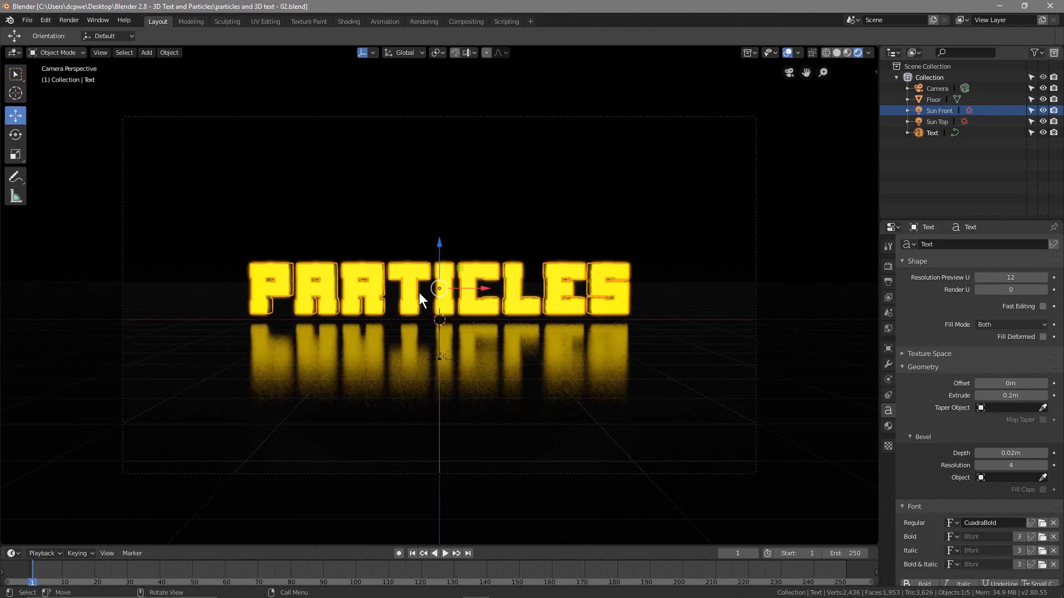
# - Try adding extra letters to the end of the text in Edit Mode, and delete them again
pyautogui.press('Tab')
pyautogui.write('SSJDJD')
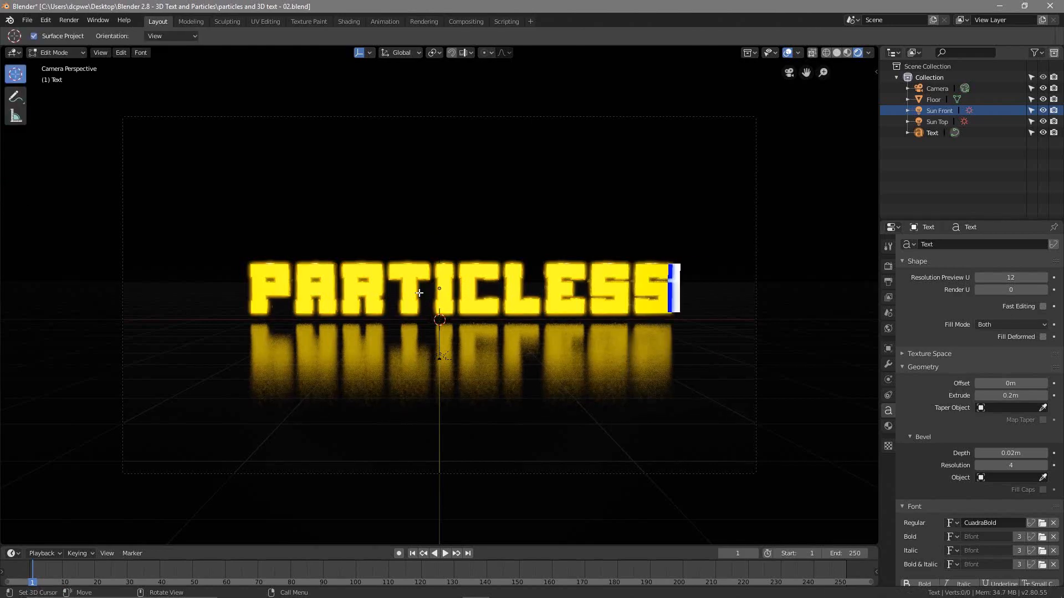
pyautogui.press('BackSpace')
pyautogui.press('BackSpace')
pyautogui.press('BackSpace')
pyautogui.press('BackSpace')
pyautogui.press('BackSpace')
pyautogui.press('BackSpace')
pyautogui.press('BackSpace')
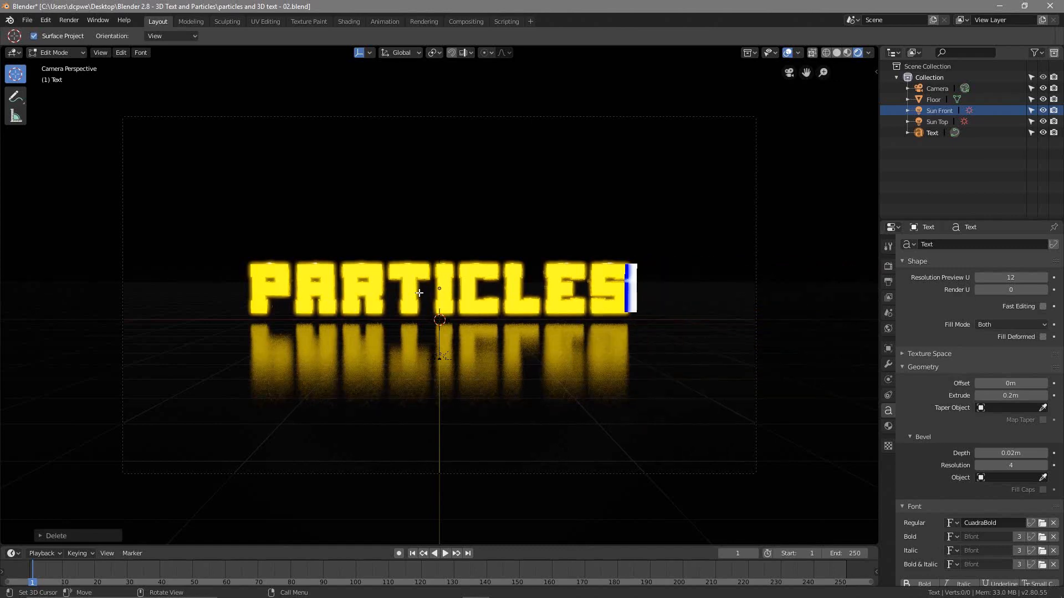
pyautogui.press('Tab')
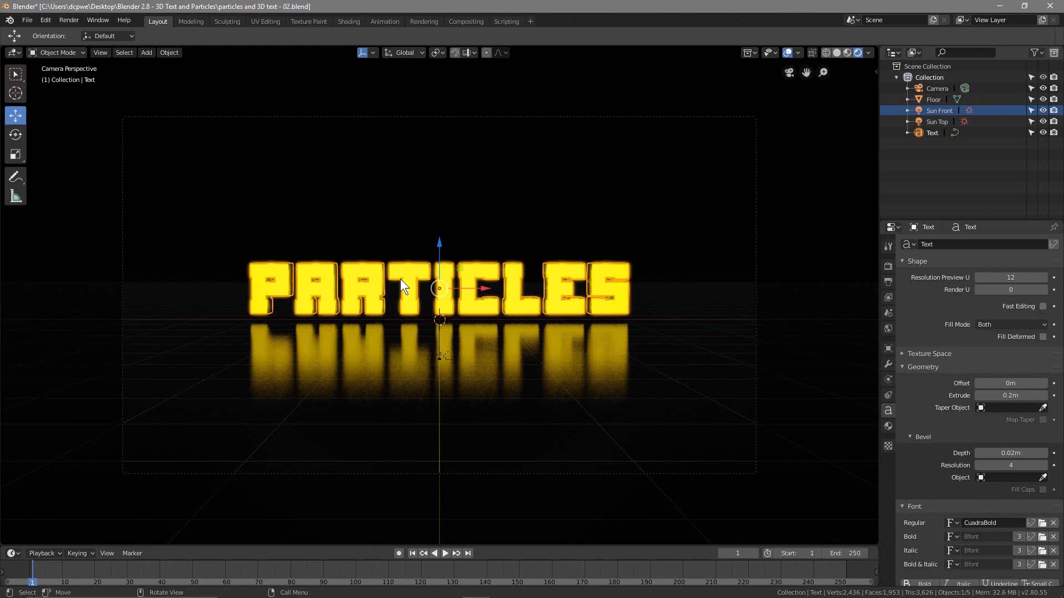
# - Save the current file, and save a new version of it as "particles and 3D text - 03.blend"
pyautogui.click(27, 21)
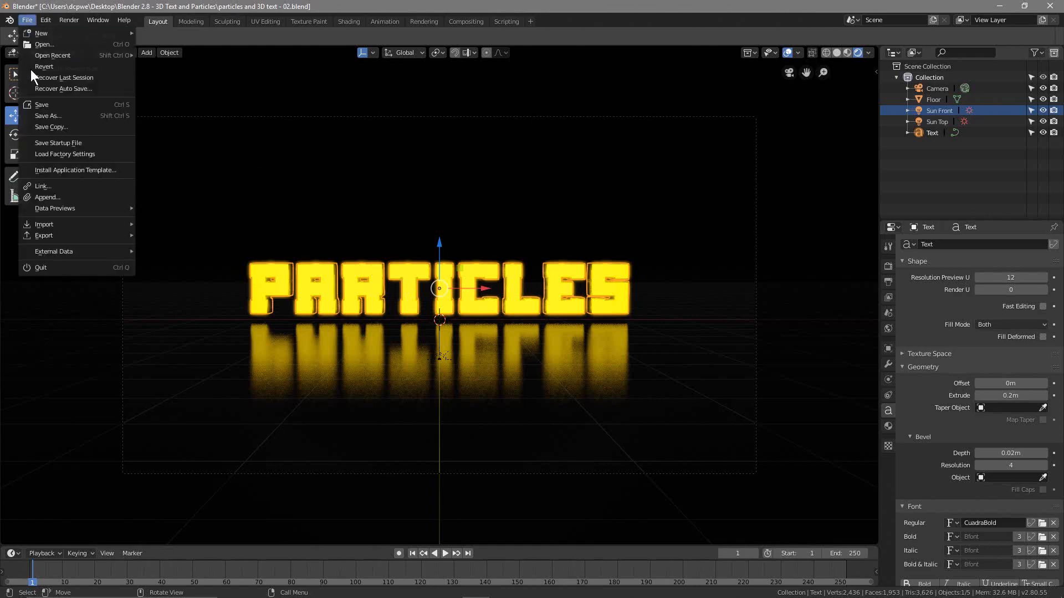
pyautogui.click(42, 103)
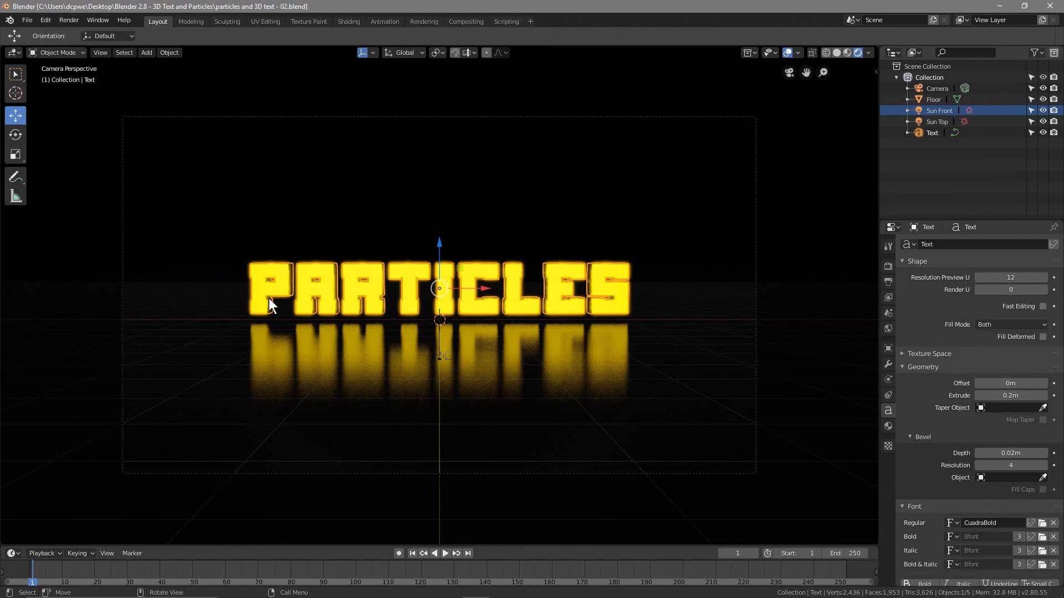
pyautogui.click(27, 20)
pyautogui.click(48, 104)
pyautogui.click(24, 23)
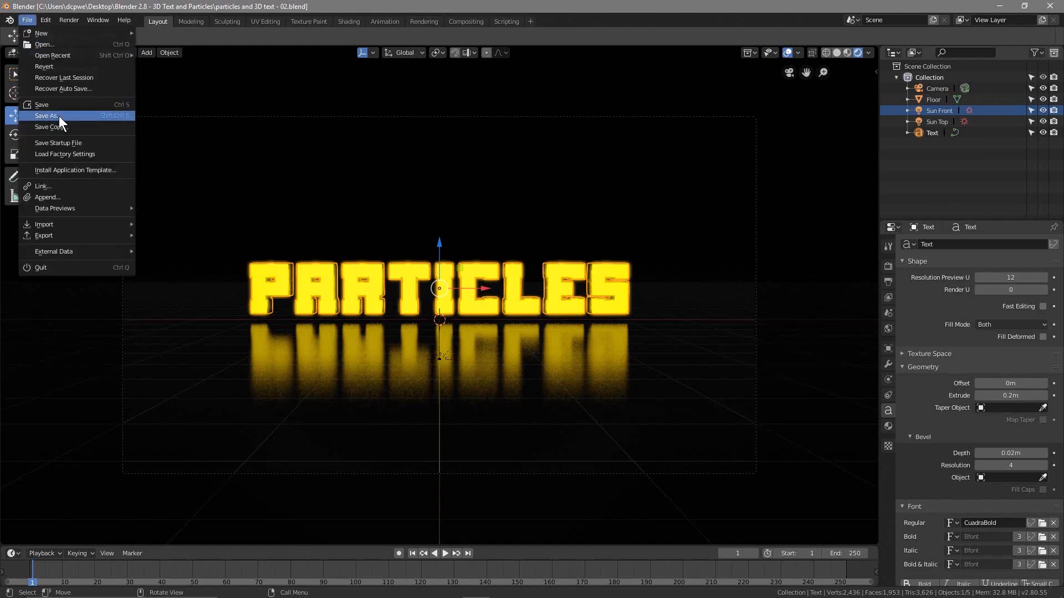
pyautogui.click(28, 116)
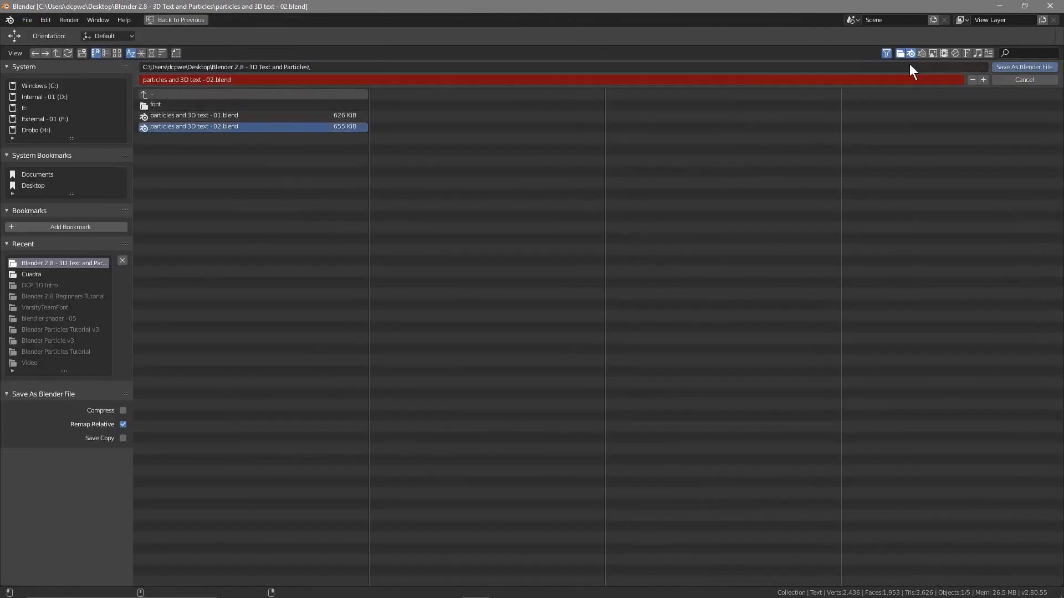
pyautogui.click(983, 79)
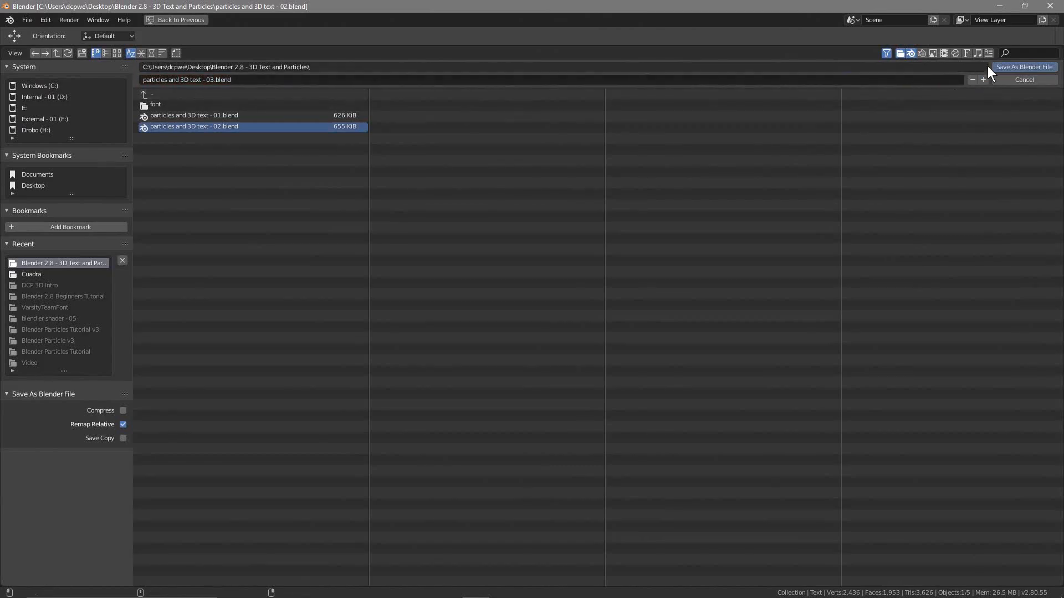
pyautogui.click(1020, 67)
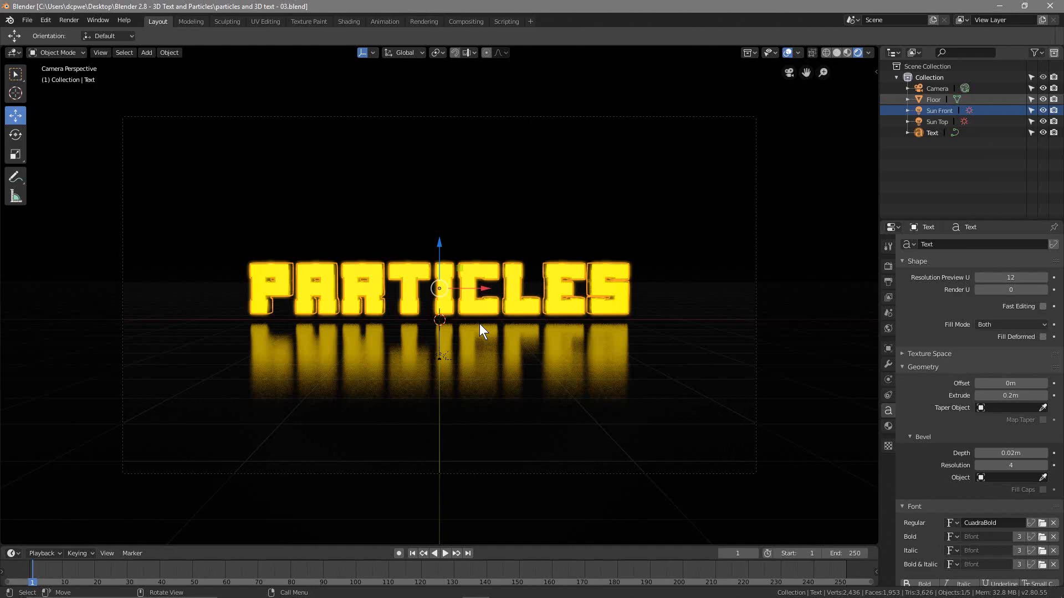
# - Convert the Particles text object to a mesh
pyautogui.click(177, 54)
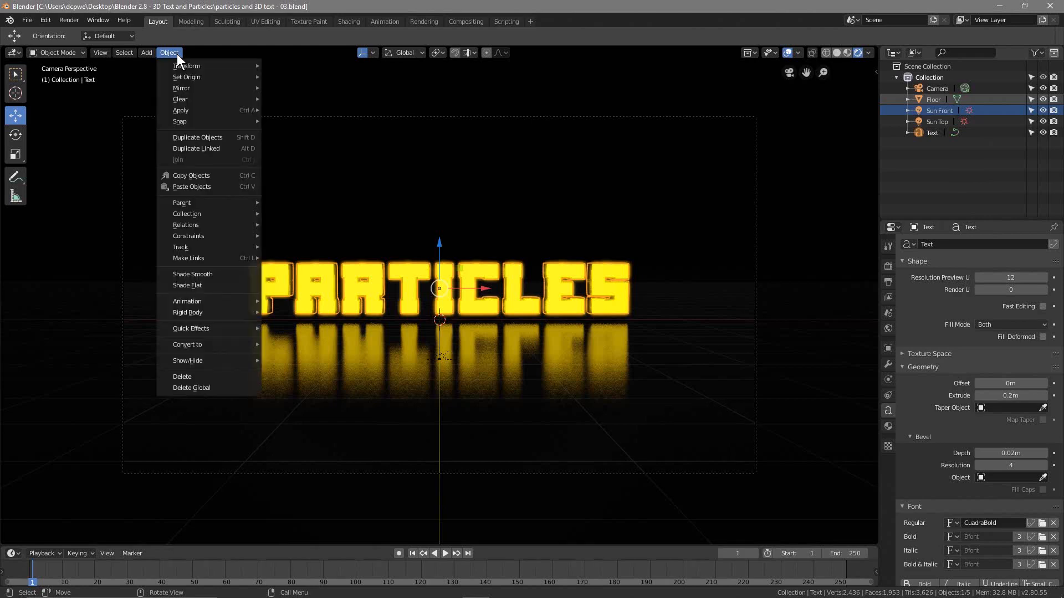
pyautogui.click(427, 280)
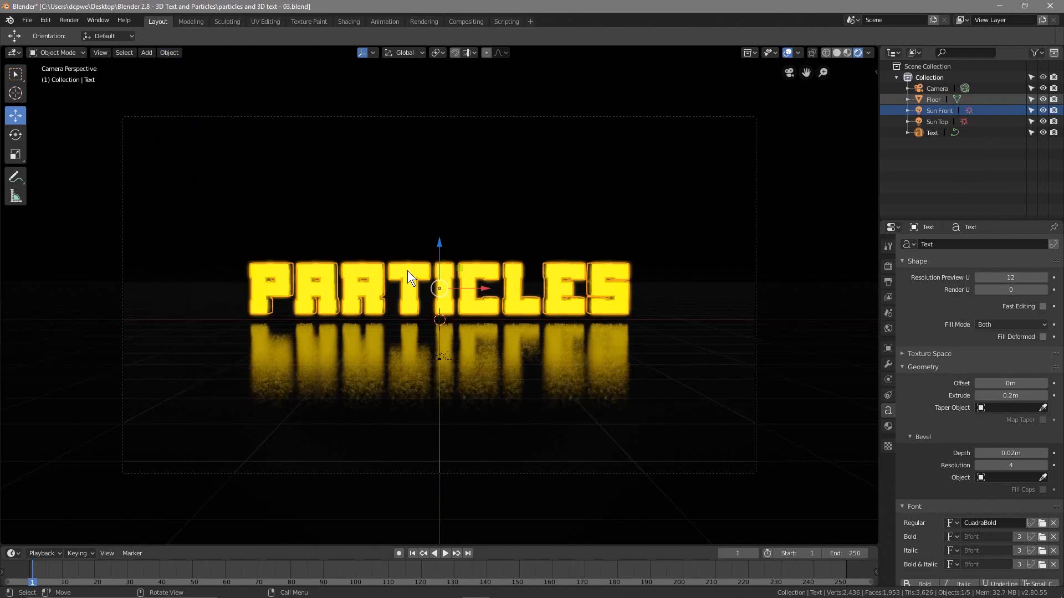
pyautogui.click(176, 53)
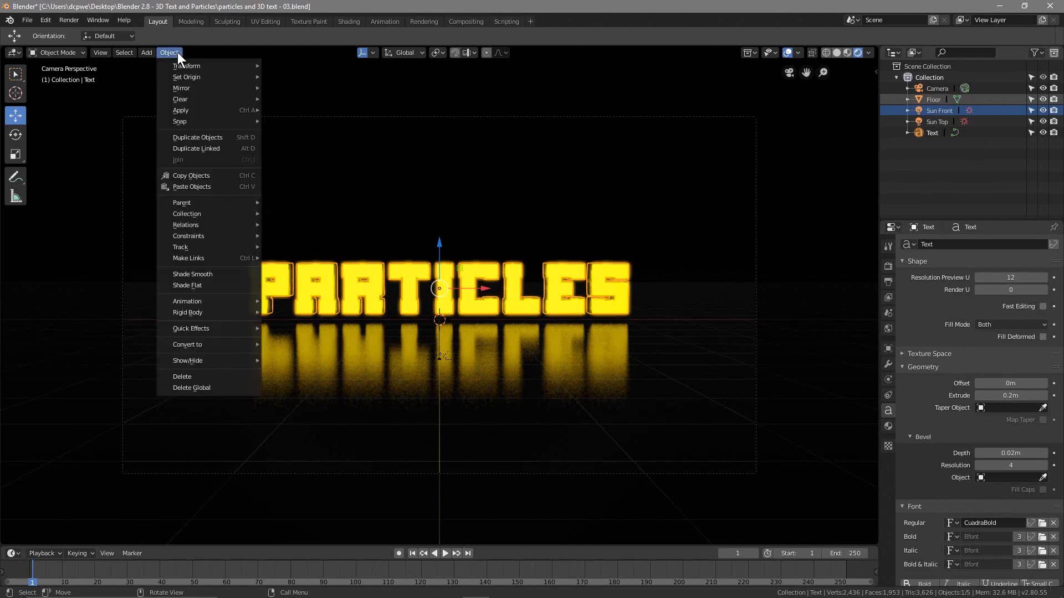
pyautogui.moveTo(211, 345)
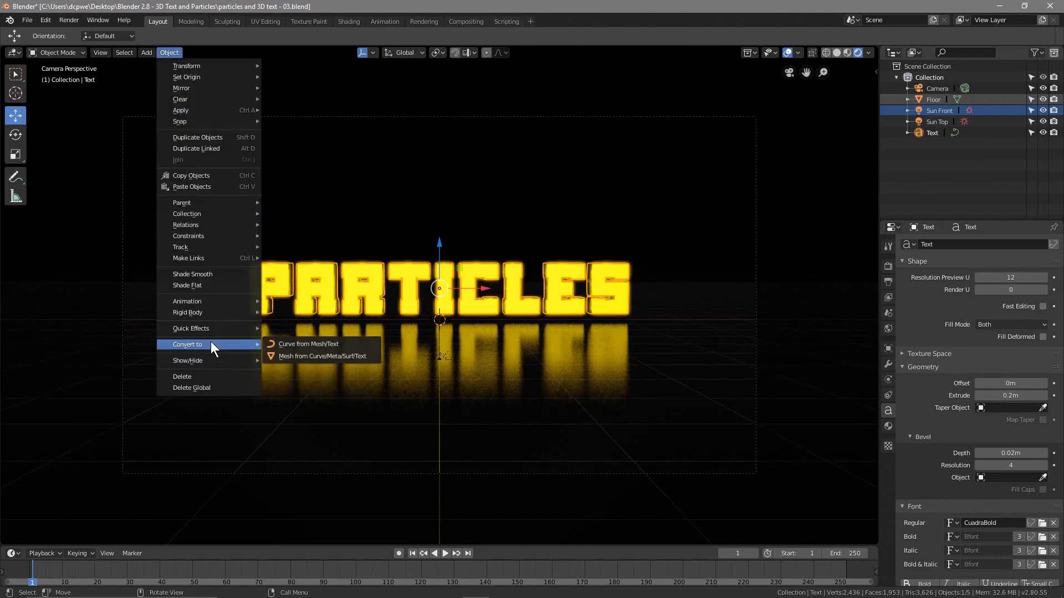
pyautogui.click(331, 356)
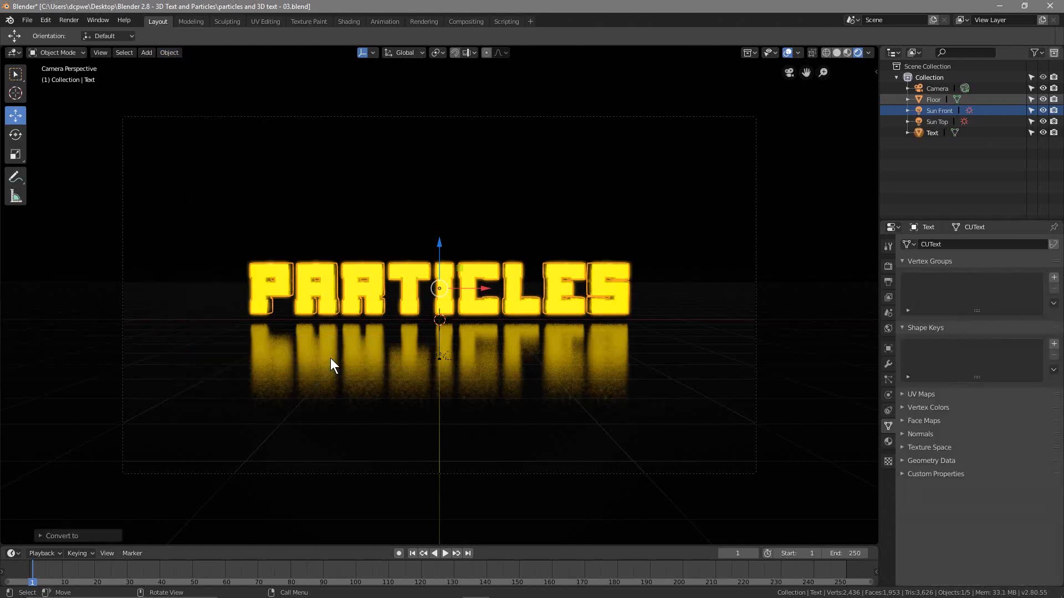
# - Examine the converted text's mesh vertices and edges in Edit Mode, and return to Object Mode
pyautogui.click(49, 52)
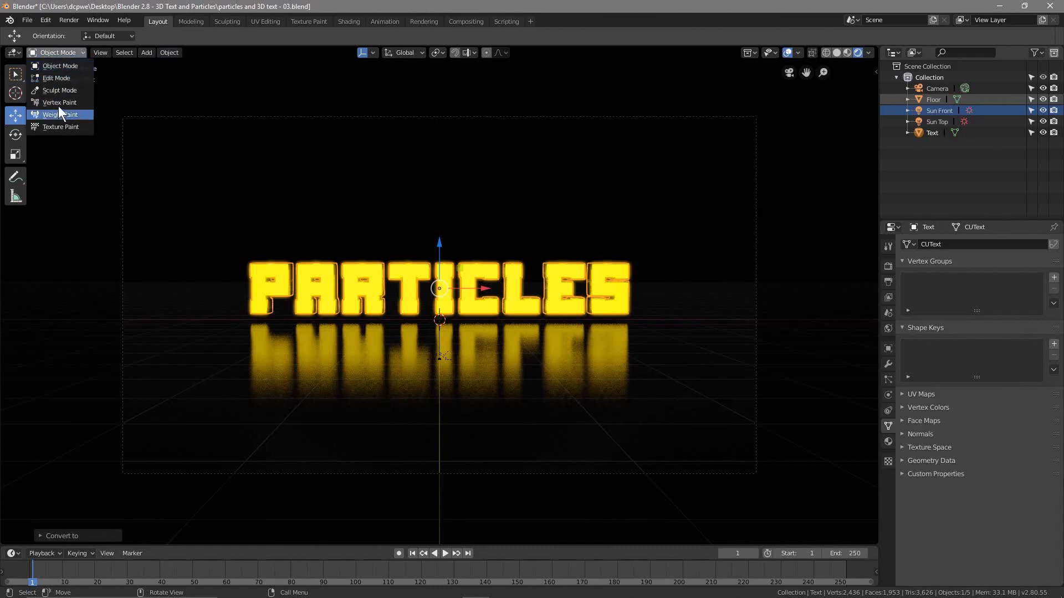
pyautogui.click(48, 79)
pyautogui.scroll(4, 306, 324)
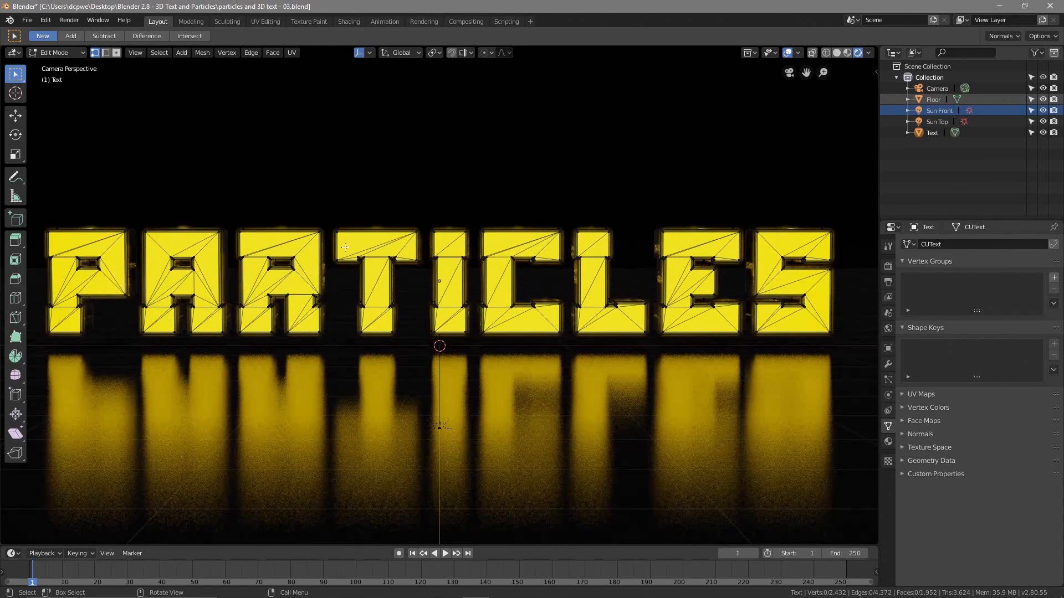
pyautogui.click(464, 280)
pyautogui.moveTo(294, 321); pyautogui.dragTo(256, 334, button='middle')
pyautogui.scroll(7, 421, 326)
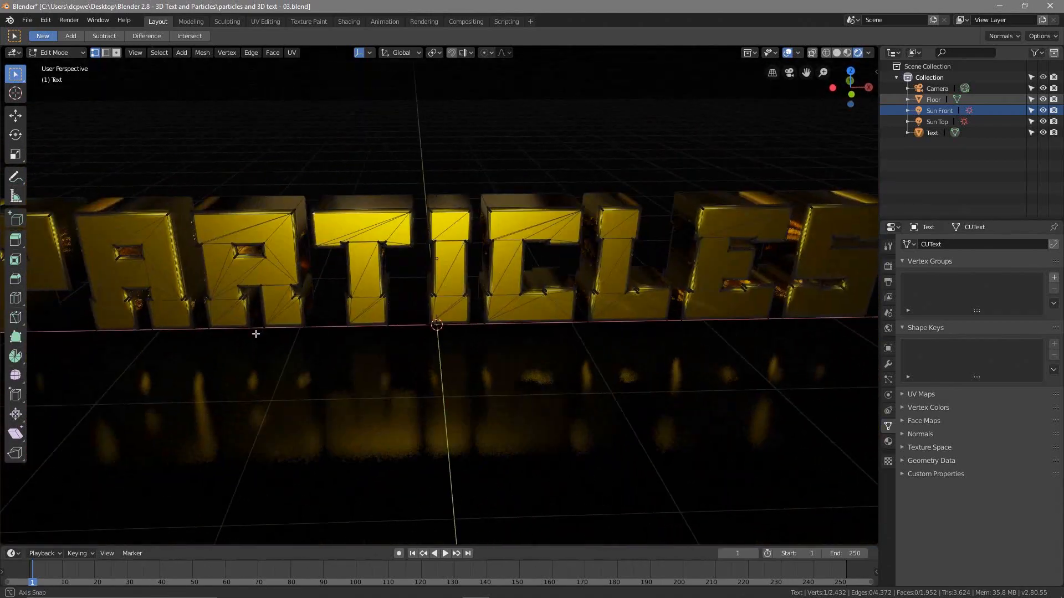
pyautogui.scroll(-5, 255, 334)
pyautogui.scroll(1, 308, 335)
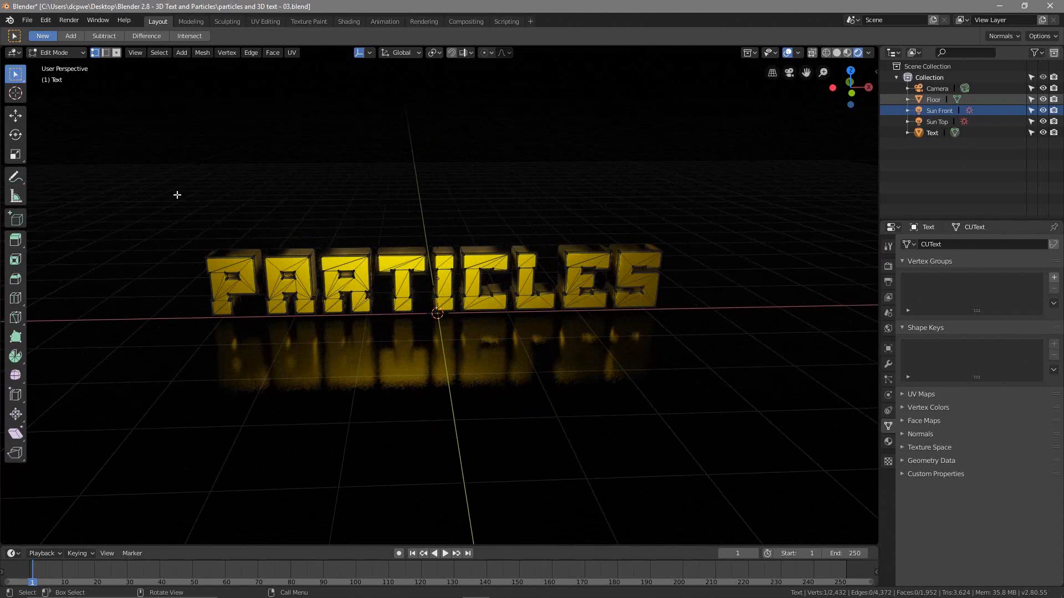
pyautogui.click(61, 52)
pyautogui.click(61, 65)
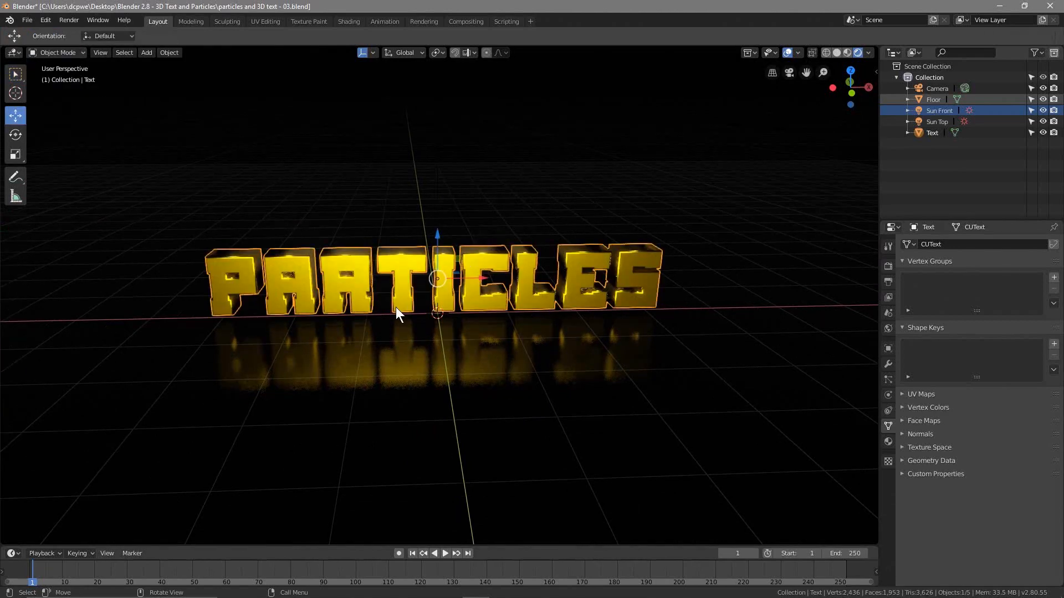
# - Examine the golden text mesh and its floor reflections from the front and side
pyautogui.moveTo(396, 307); pyautogui.dragTo(391, 282, button='middle')
pyautogui.scroll(3, 391, 280)
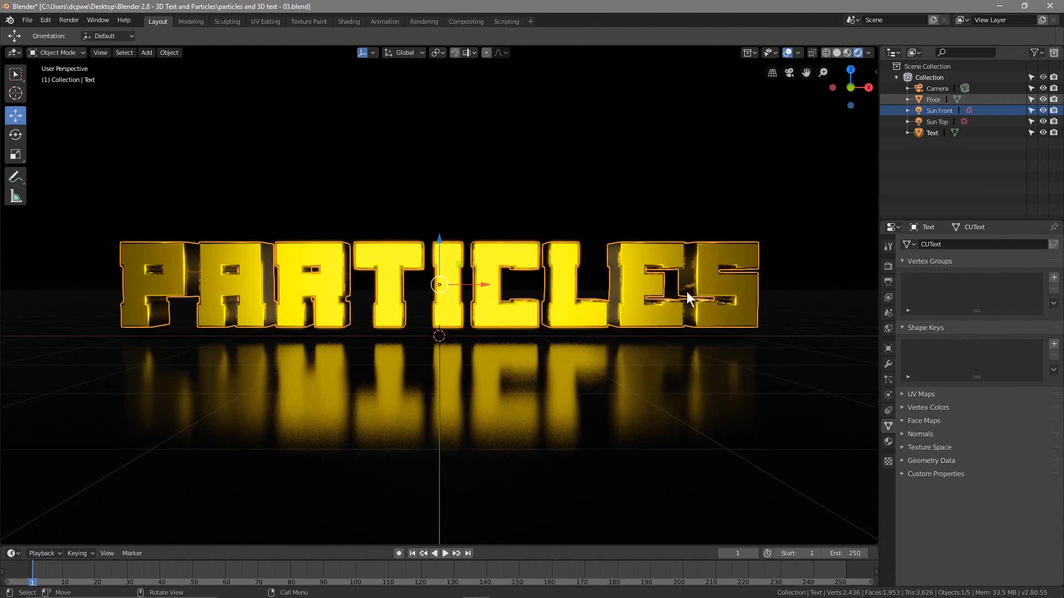
pyautogui.scroll(-2, 494, 317)
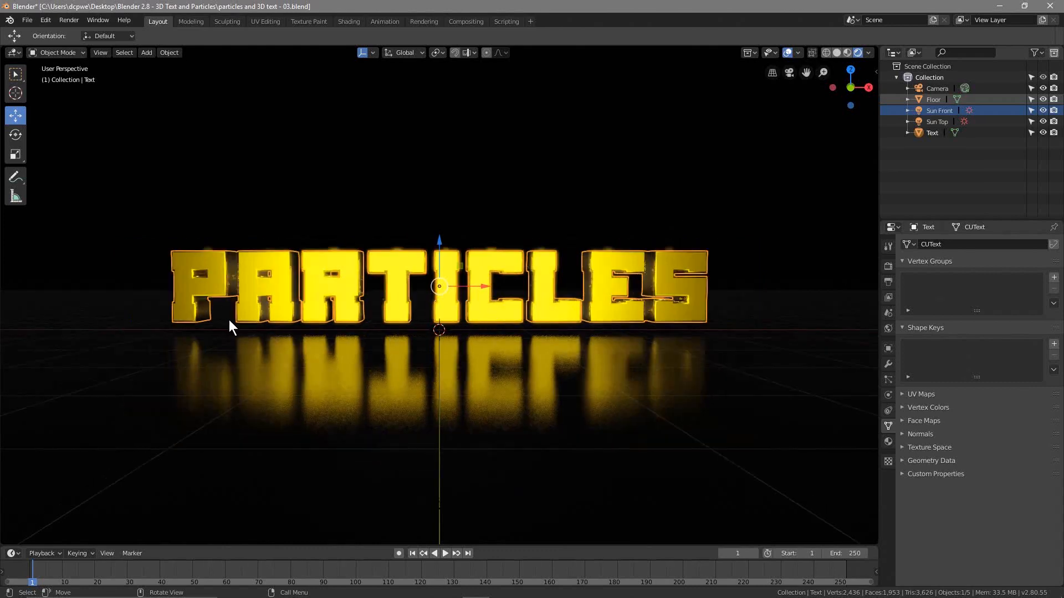
pyautogui.moveTo(228, 321); pyautogui.dragTo(344, 340, button='middle')
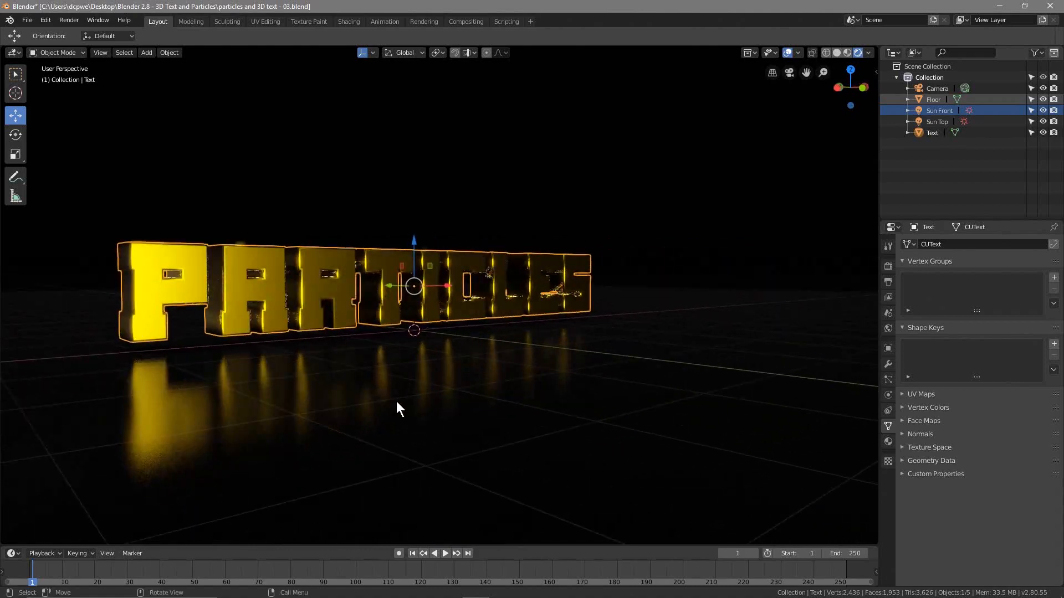
pyautogui.moveTo(397, 401); pyautogui.dragTo(336, 384, button='middle')
pyautogui.moveTo(470, 334); pyautogui.dragTo(472, 323, button='middle')
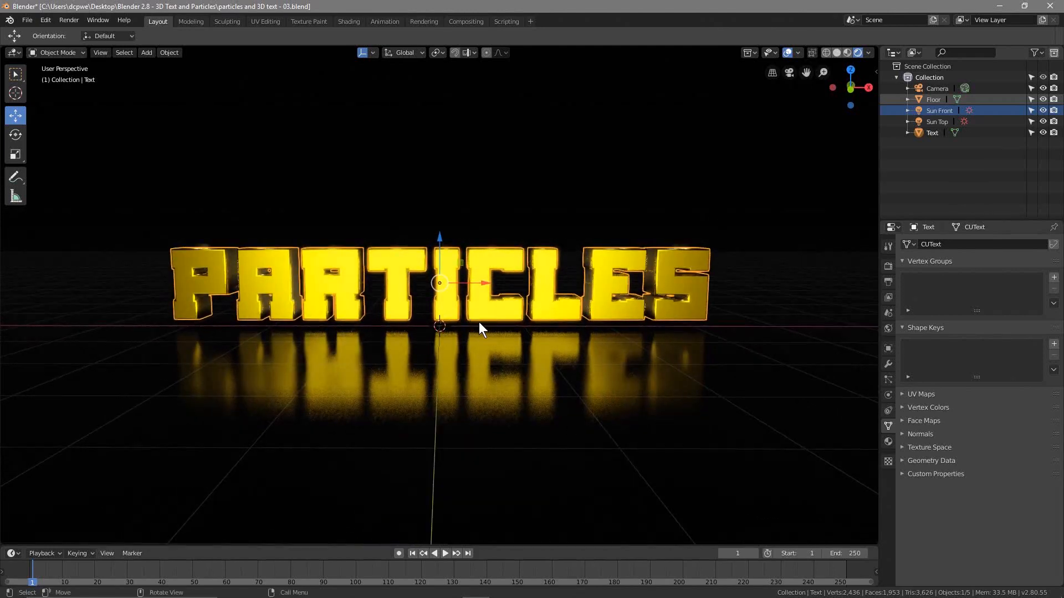
pyautogui.scroll(-3, 468, 324)
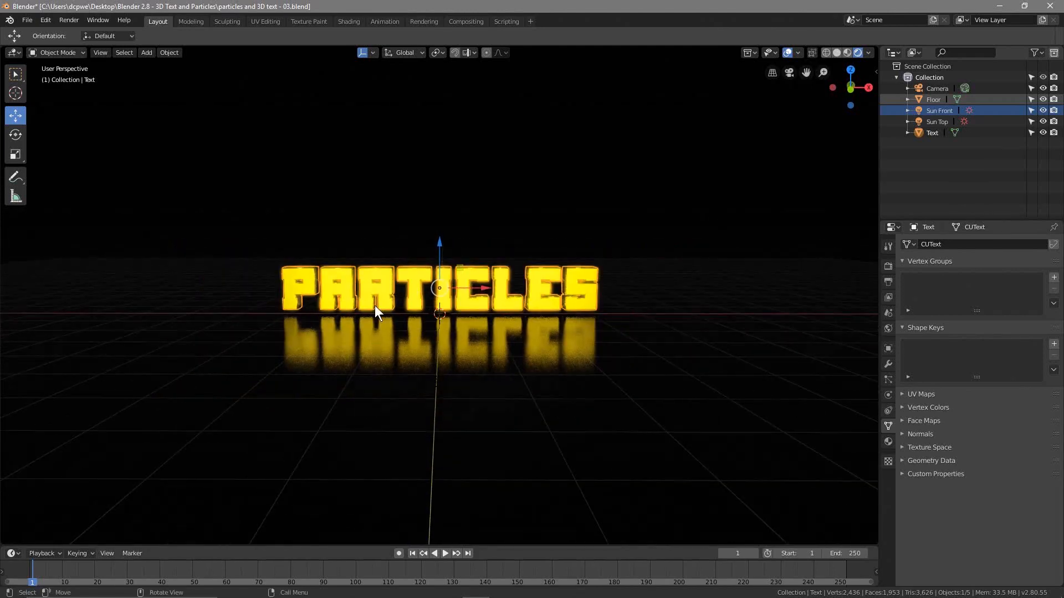
# - Add a UV sphere mesh to the scene at the 3D cursor below the PARTICLES text
pyautogui.scroll(1, 425, 305)
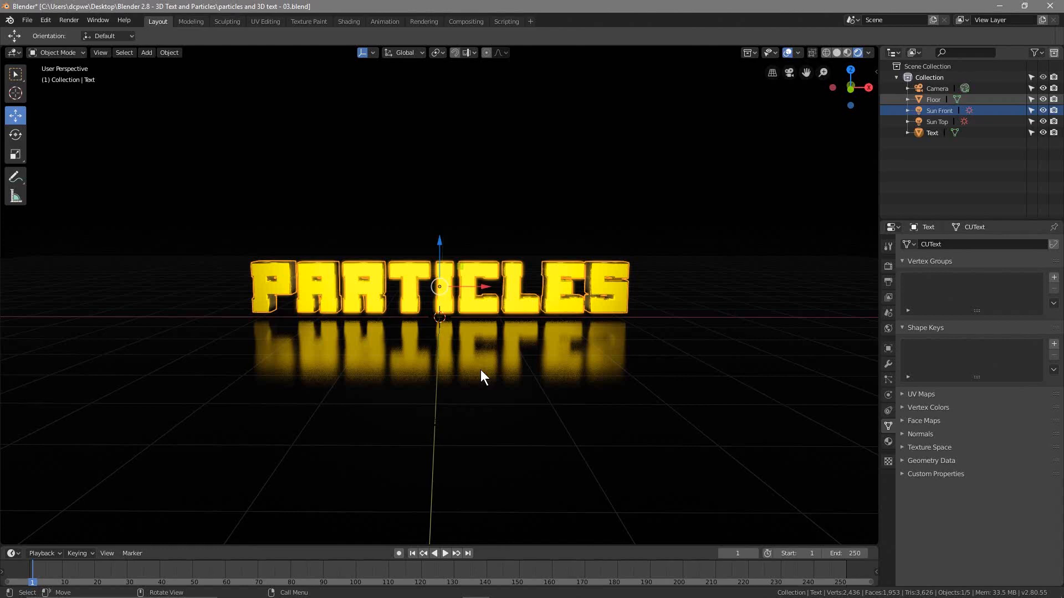
pyautogui.hotkey('shift', 'a')
pyautogui.moveTo(480, 371)
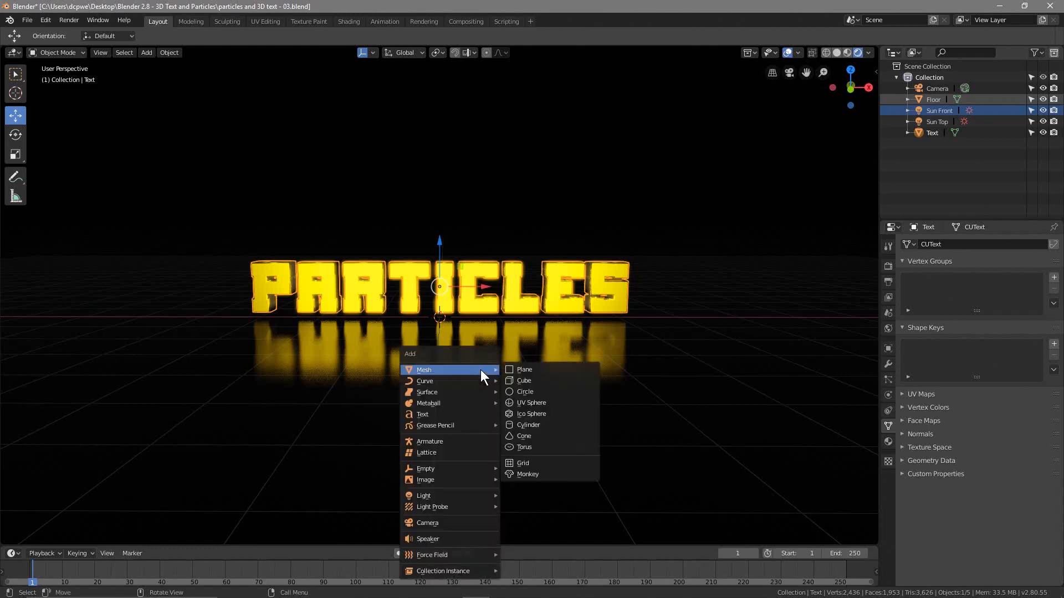
pyautogui.click(534, 403)
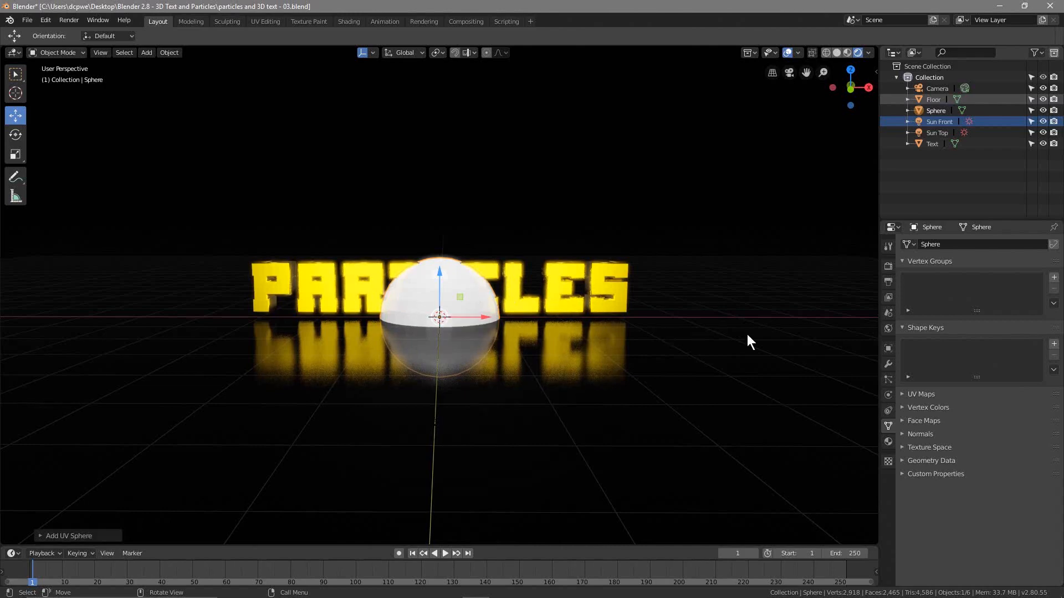
# - Set the sphere's scale to 0.2 on the X, Y and Z axes
pyautogui.click(887, 349)
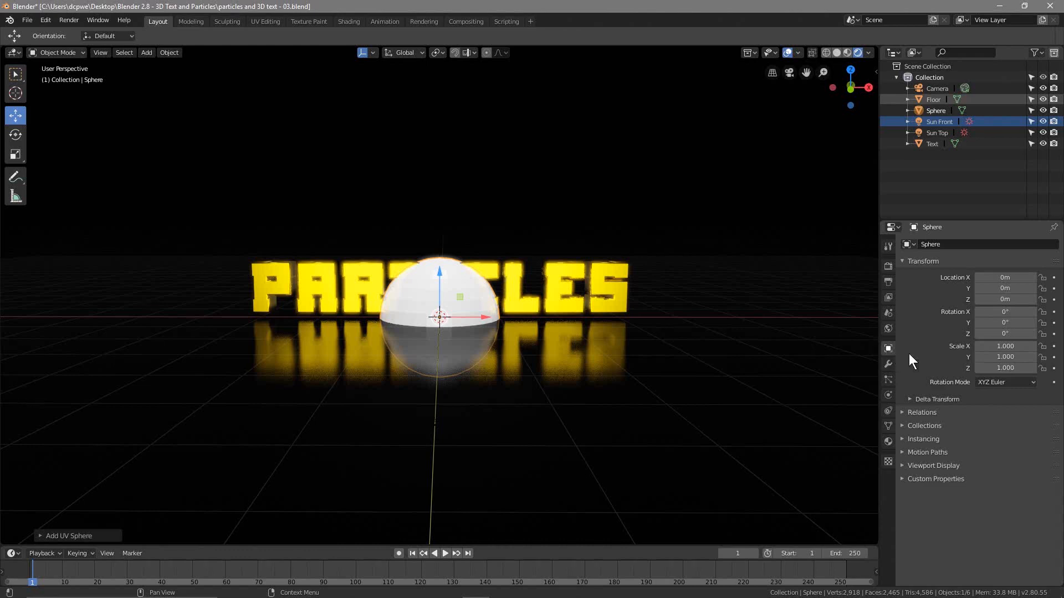
pyautogui.click(1016, 348)
pyautogui.write('0.2')
pyautogui.press('Return')
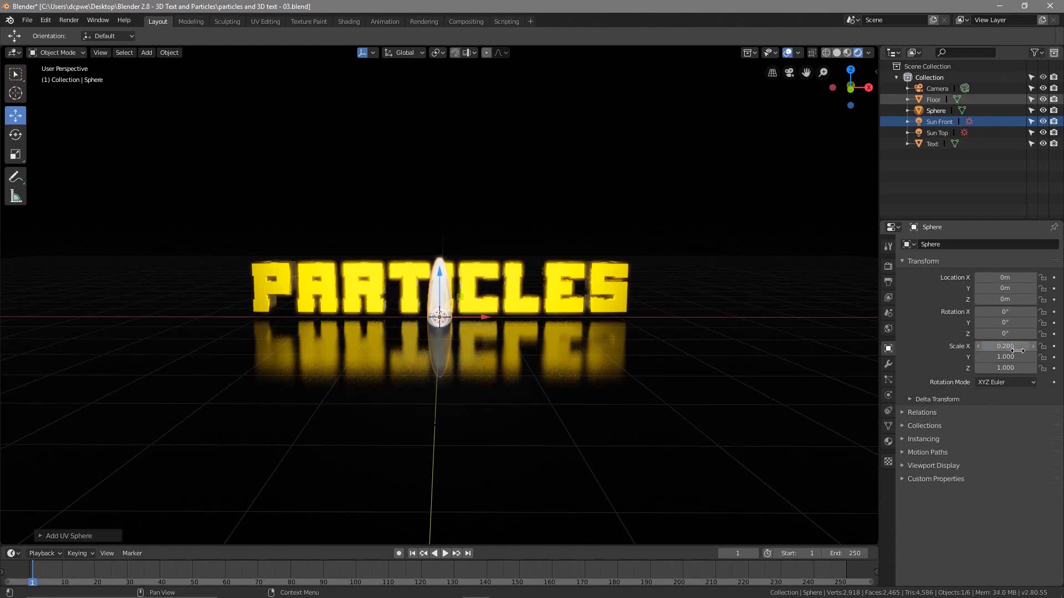
pyautogui.click(1030, 357)
pyautogui.write('0.2')
pyautogui.press('Return')
pyautogui.click(1014, 368)
pyautogui.write('02')
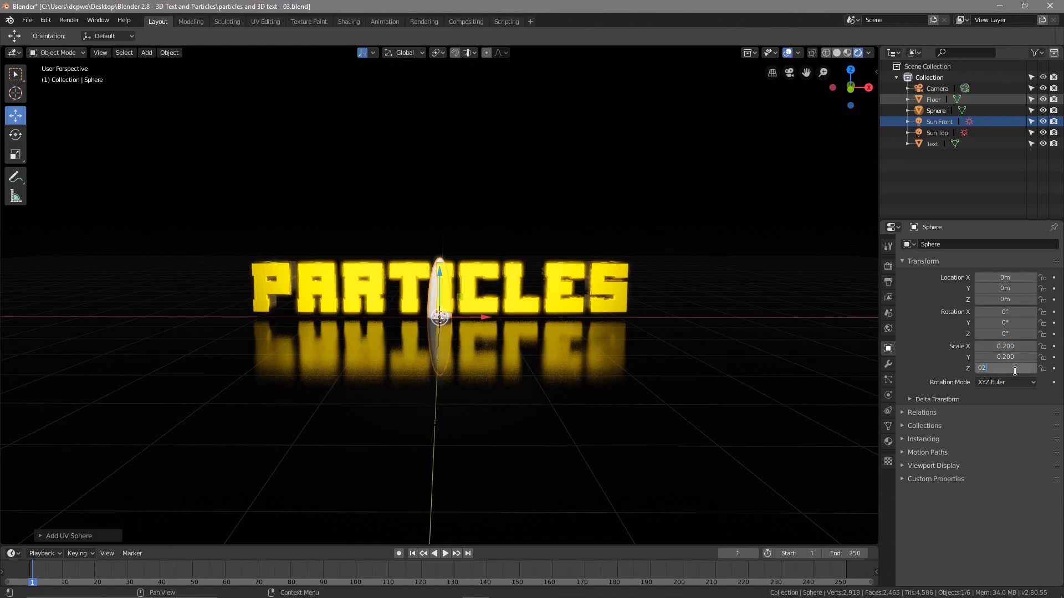
pyautogui.press('Return')
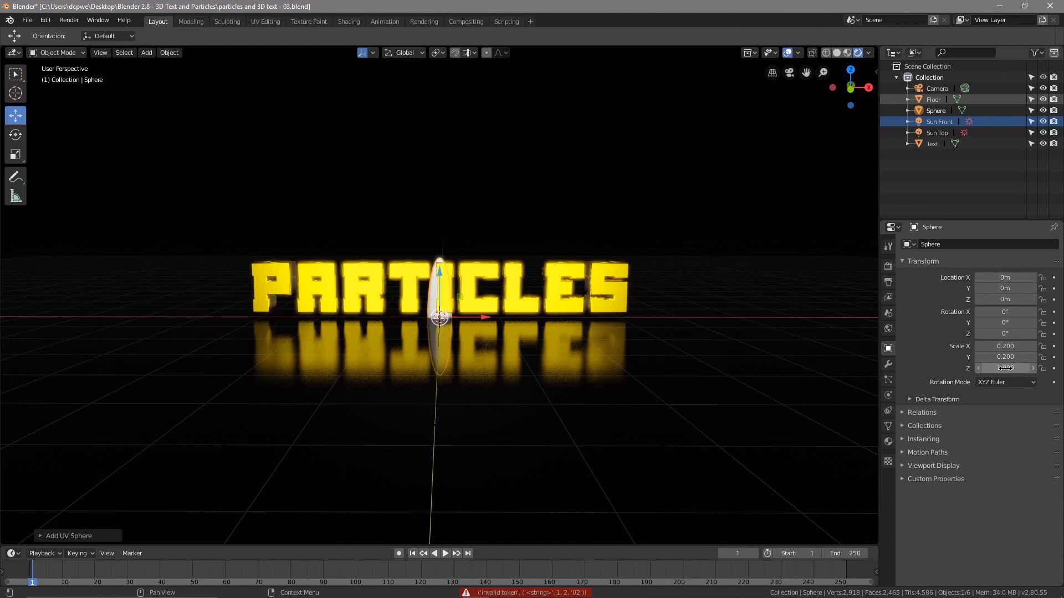
pyautogui.click(1005, 369)
pyautogui.write('0.2')
pyautogui.press('Return')
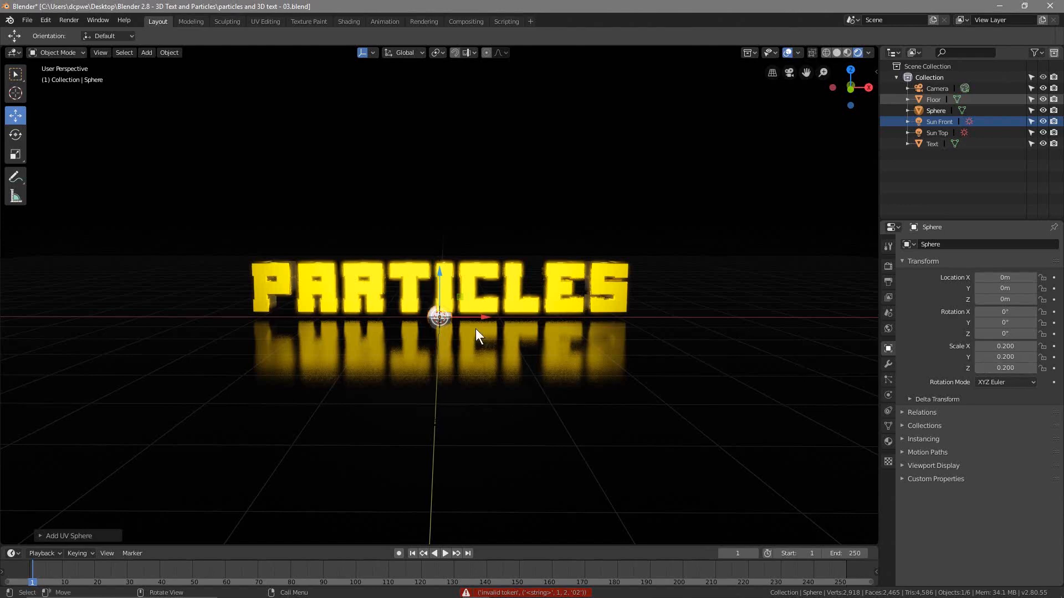
# - Move the sphere straight up along Z to about 2.1 m, above the PARTICLES text
pyautogui.moveTo(437, 281); pyautogui.dragTo(438, 276)
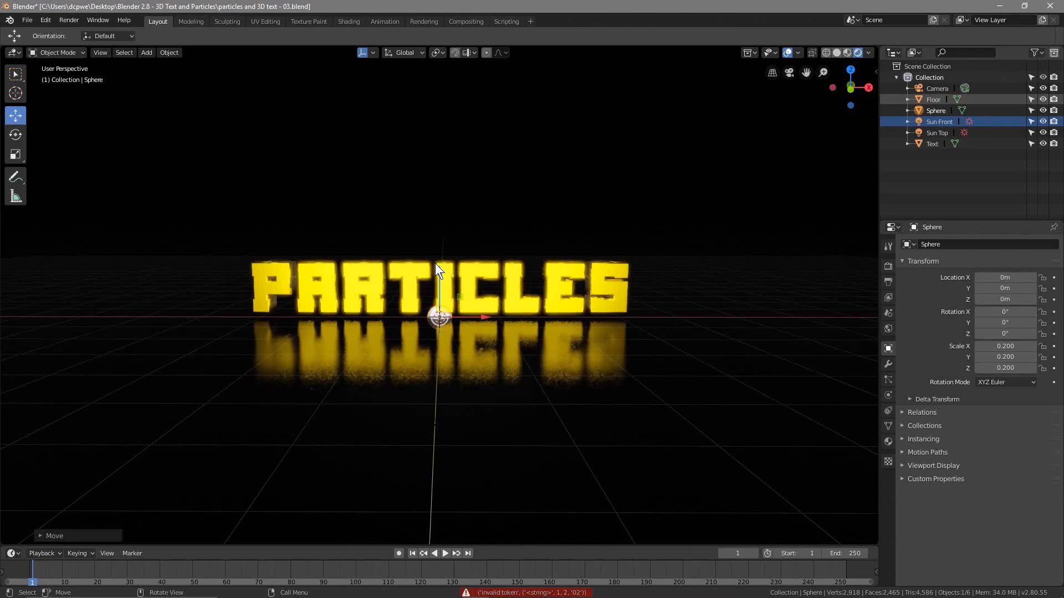
pyautogui.moveTo(438, 272); pyautogui.dragTo(439, 145)
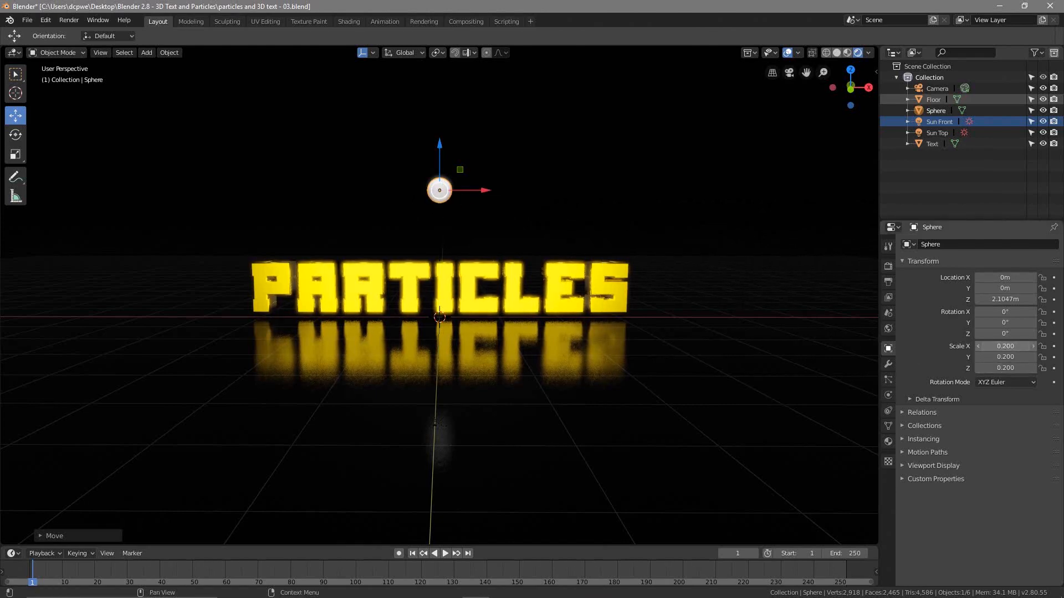
pyautogui.click(1008, 347)
pyautogui.press('Return')
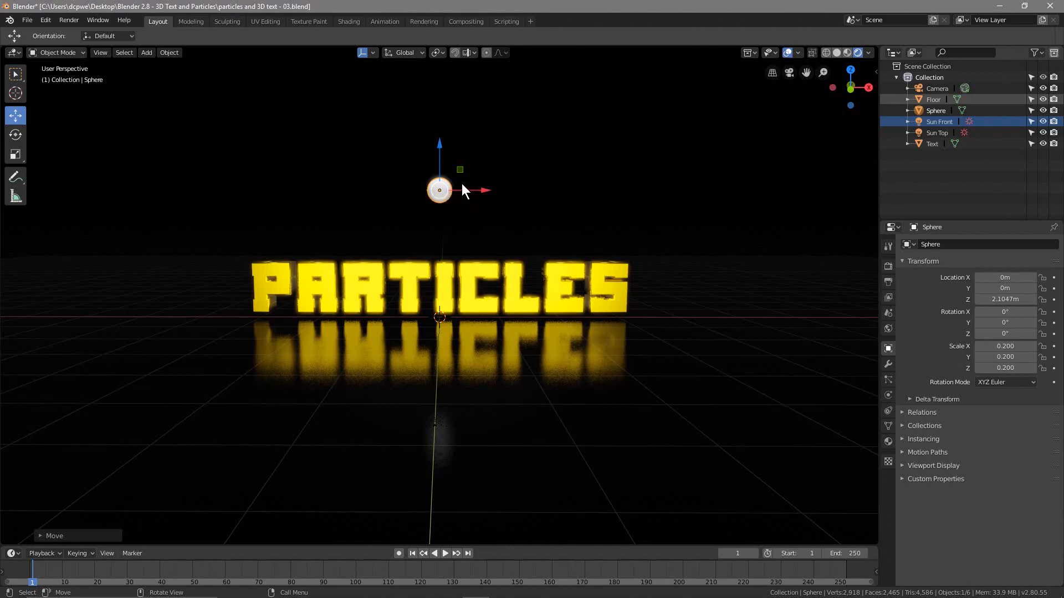
# - Lock the 3D view to the Sphere object so that orbiting centres on it
pyautogui.moveTo(369, 230); pyautogui.dragTo(514, 379, button='middle')
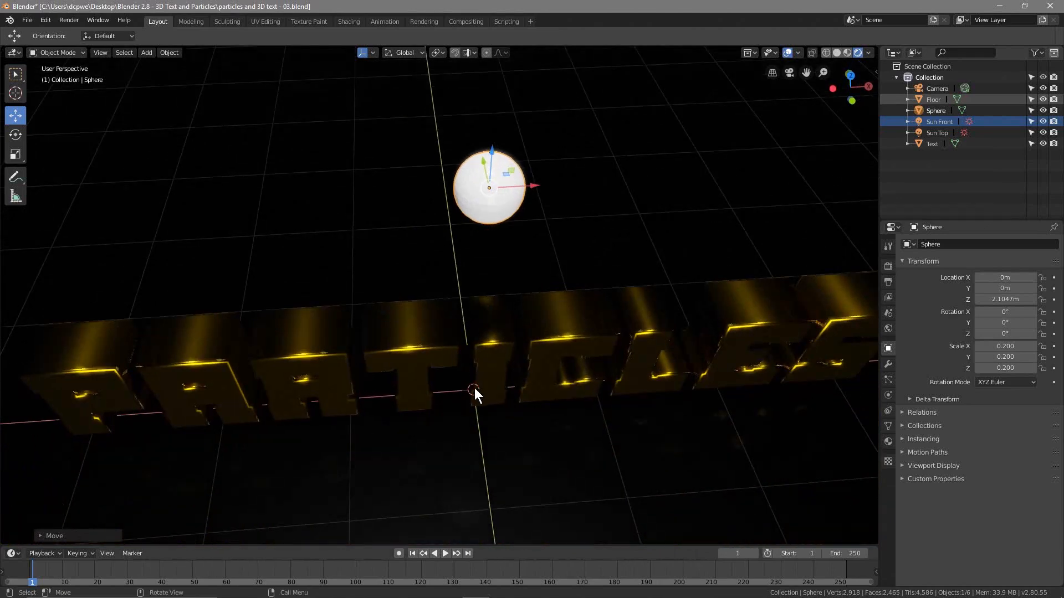
pyautogui.moveTo(457, 274); pyautogui.dragTo(455, 188, button='middle')
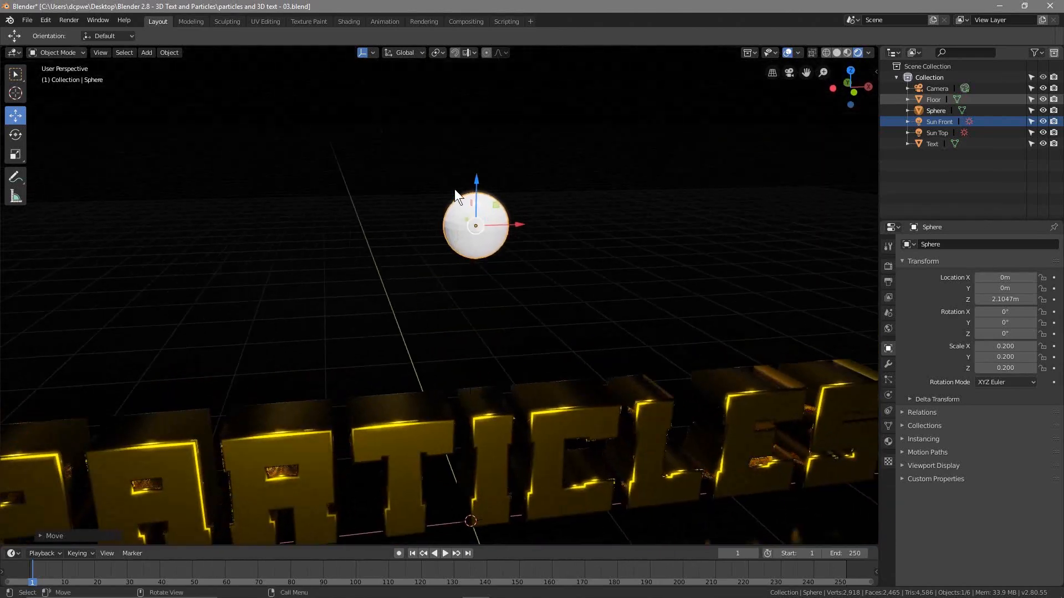
pyautogui.moveTo(440, 236); pyautogui.dragTo(327, 257, button='middle')
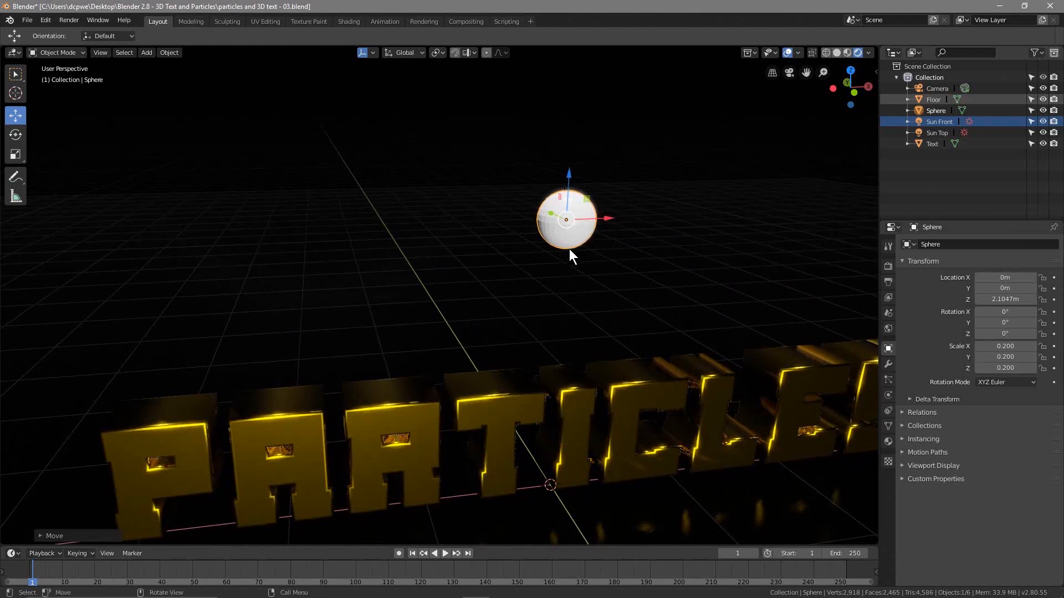
pyautogui.press('n')
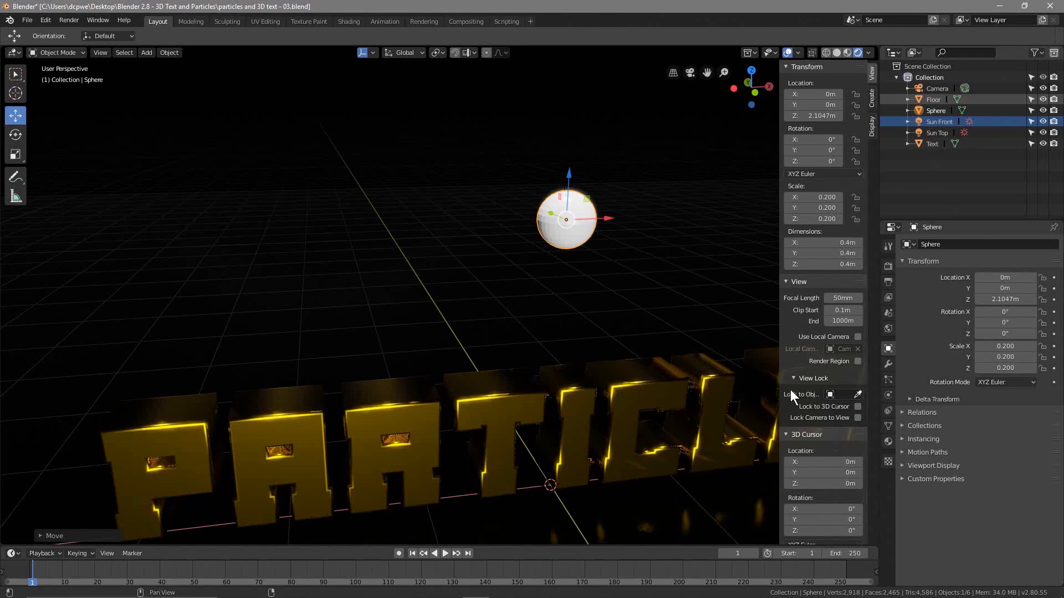
pyautogui.click(843, 394)
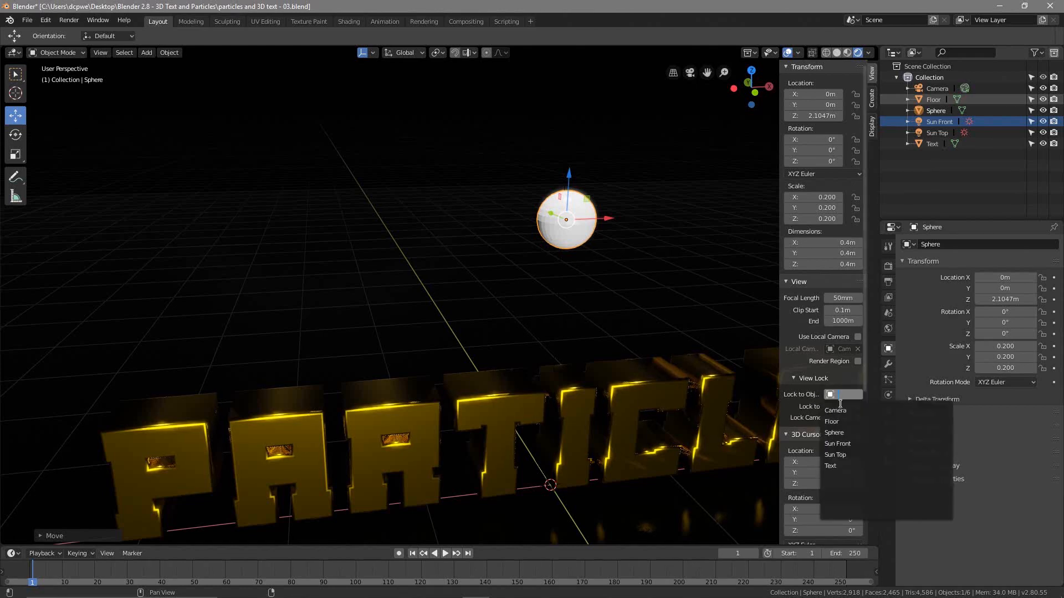
pyautogui.click(838, 433)
pyautogui.moveTo(457, 350); pyautogui.dragTo(343, 388, button='middle')
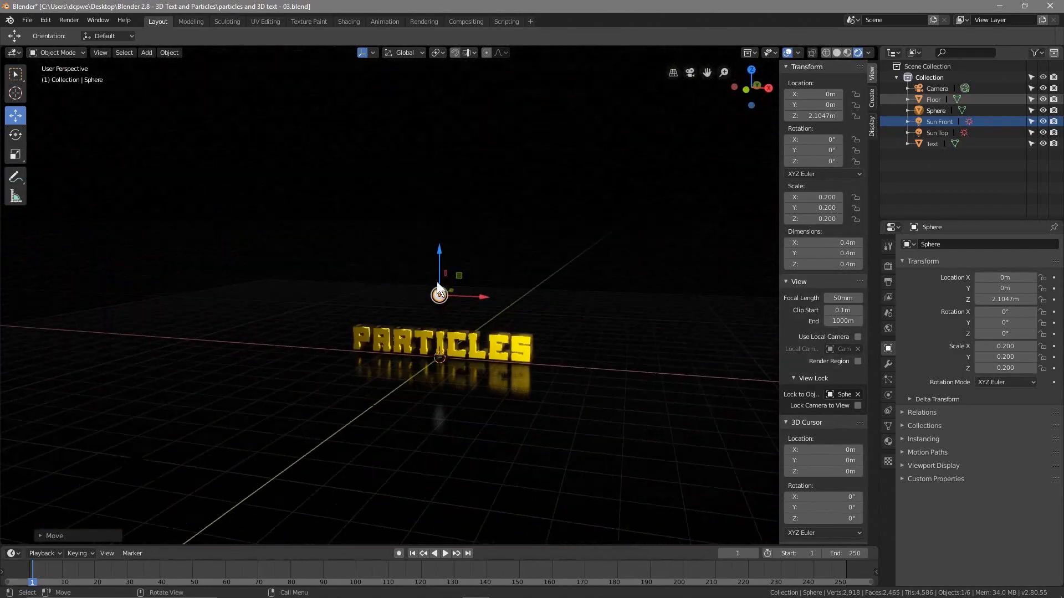
pyautogui.click(840, 394)
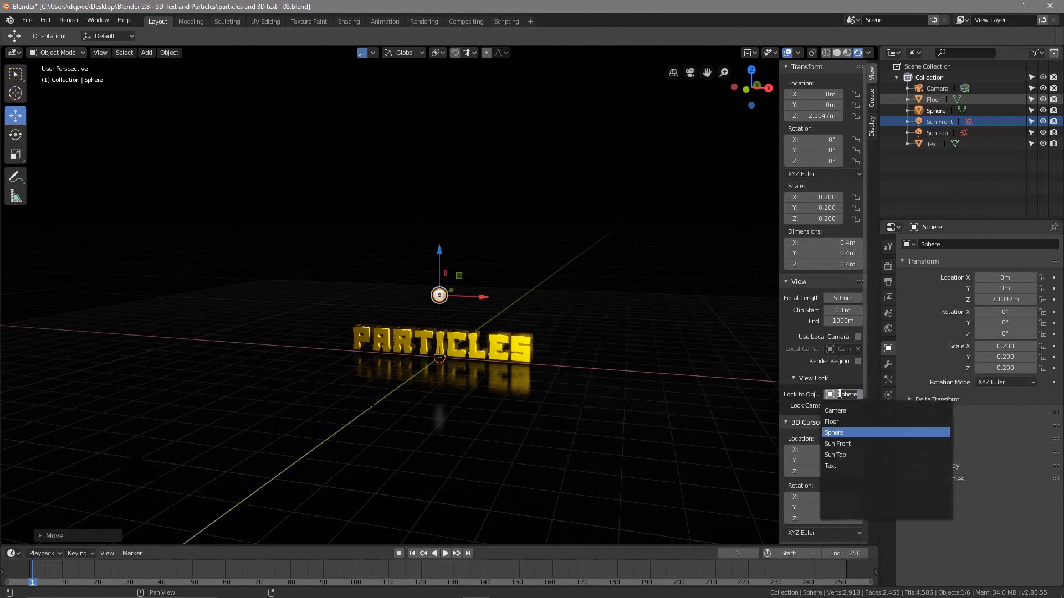
pyautogui.click(839, 434)
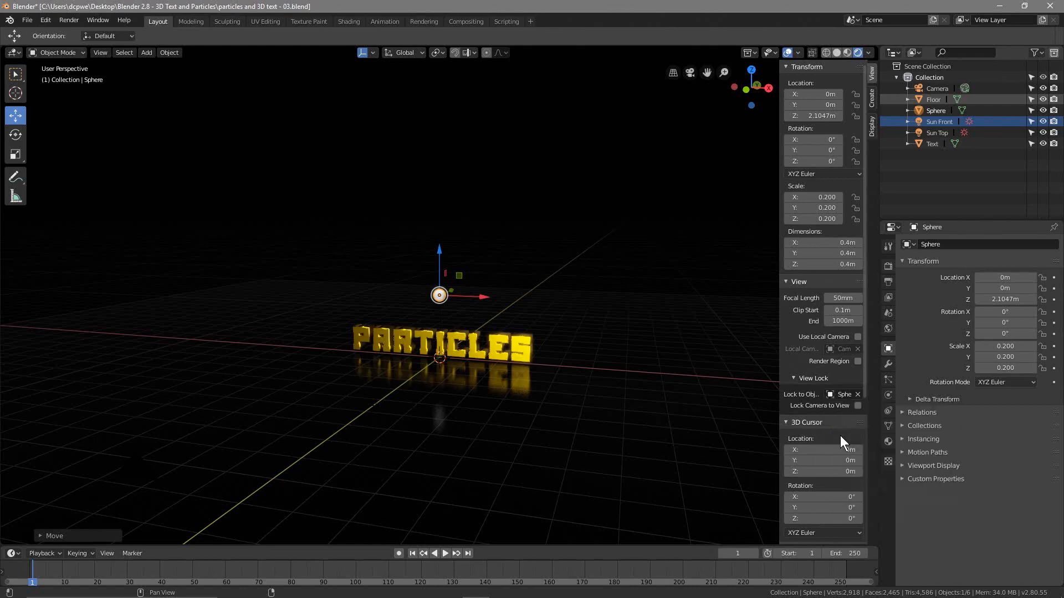
pyautogui.moveTo(425, 346); pyautogui.dragTo(460, 354, button='middle')
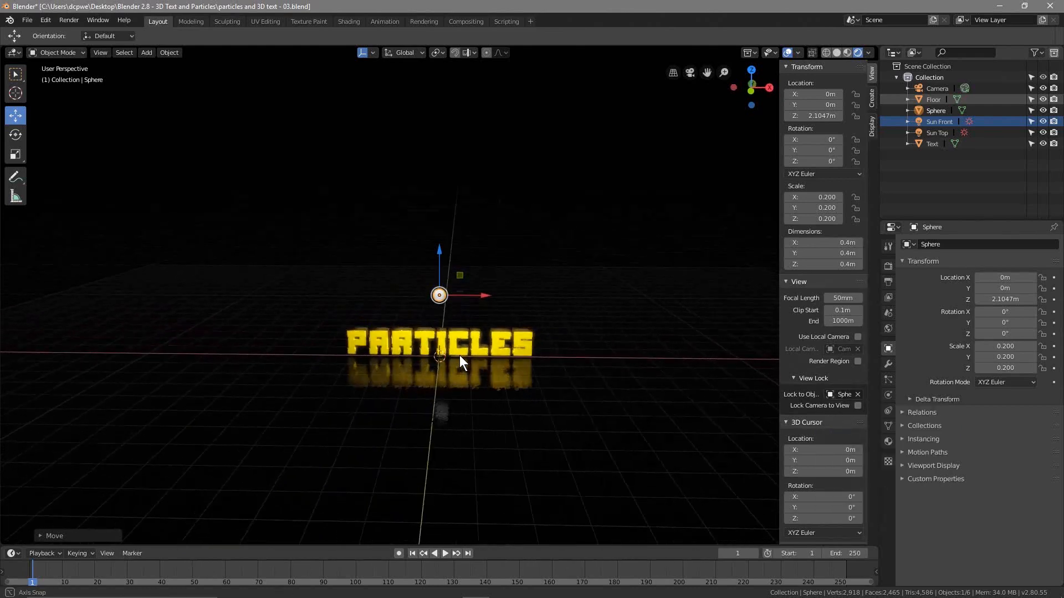
# - Examine the sphere's surface up close and its placement above the PARTICLES text
pyautogui.scroll(5, 463, 354)
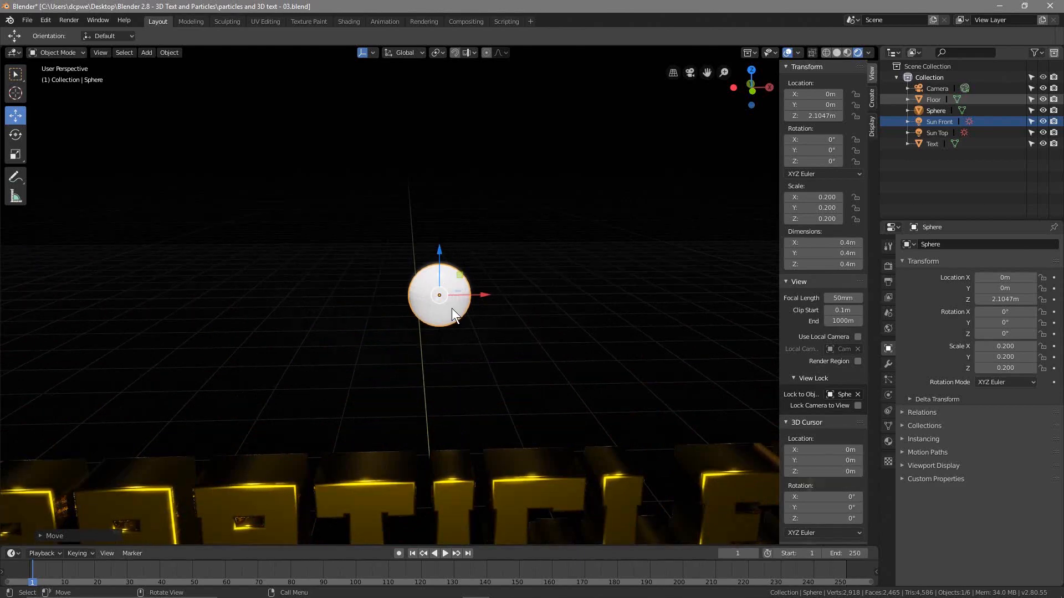
pyautogui.scroll(5, 423, 298)
pyautogui.scroll(2, 425, 302)
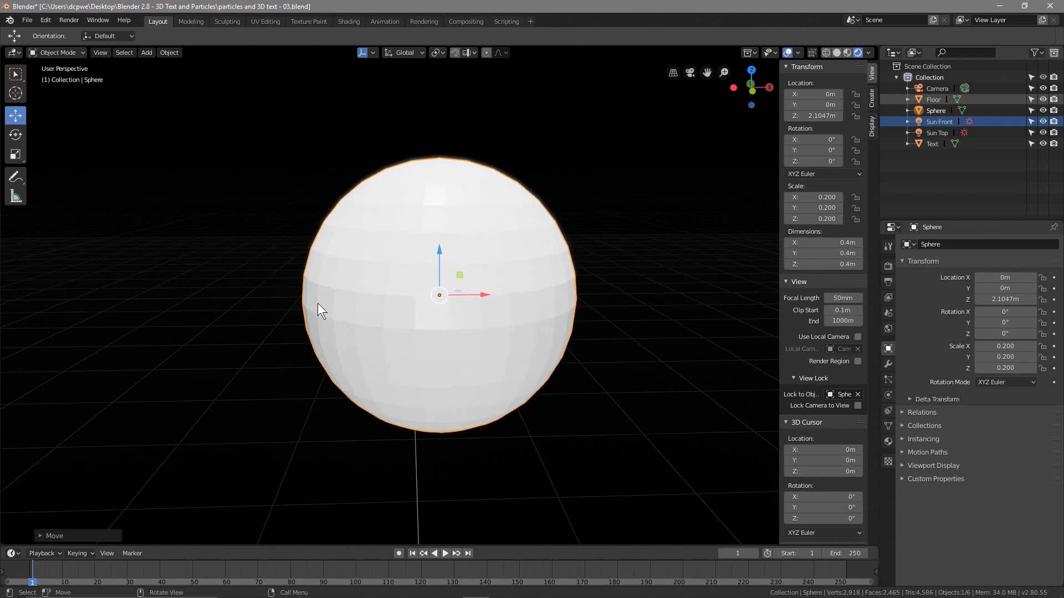
pyautogui.click(489, 204)
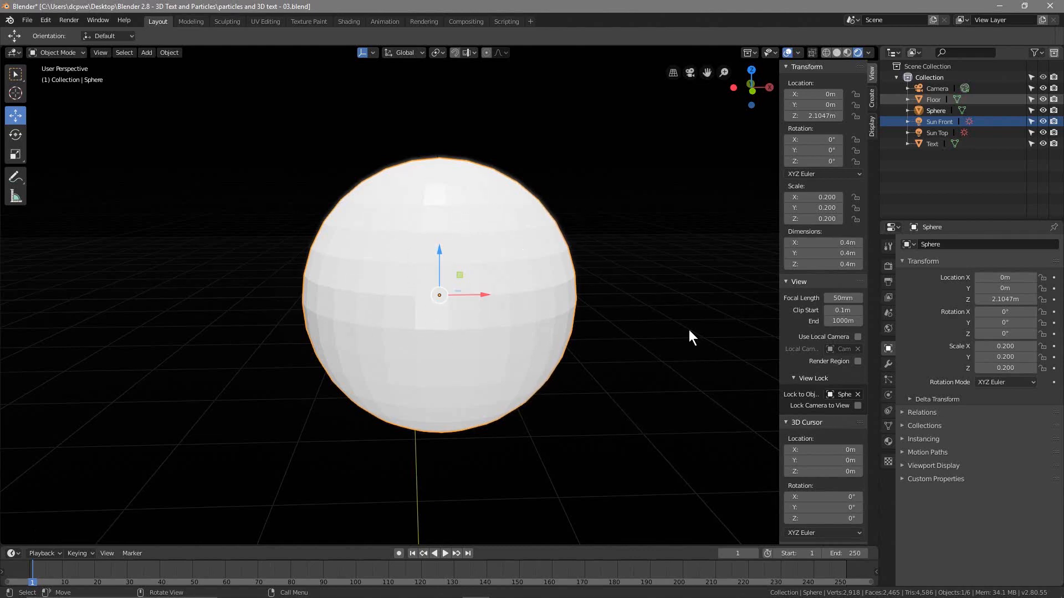
pyautogui.scroll(-8, 511, 340)
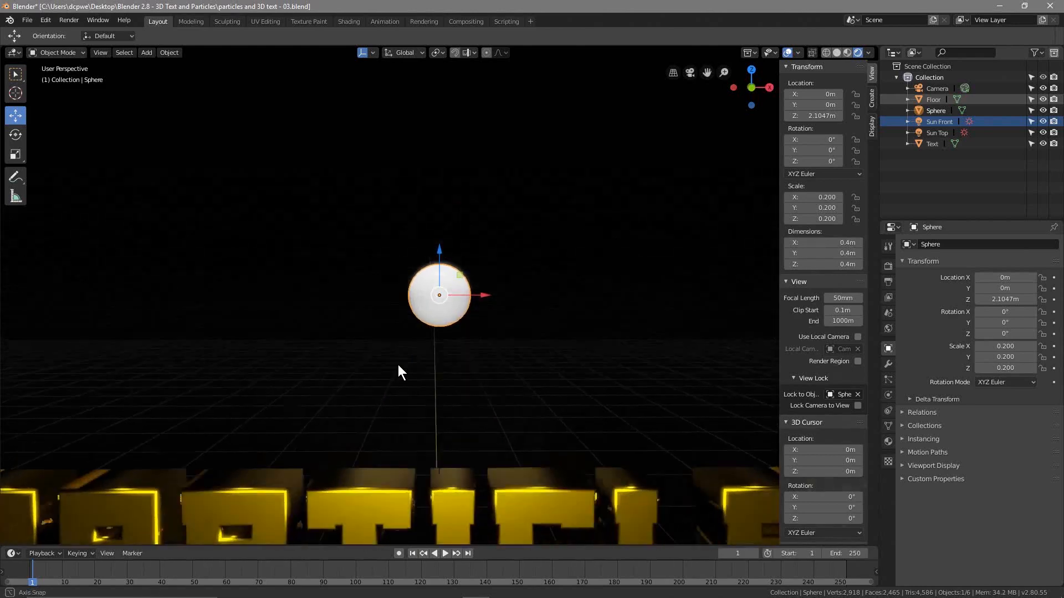
pyautogui.scroll(-5, 398, 358)
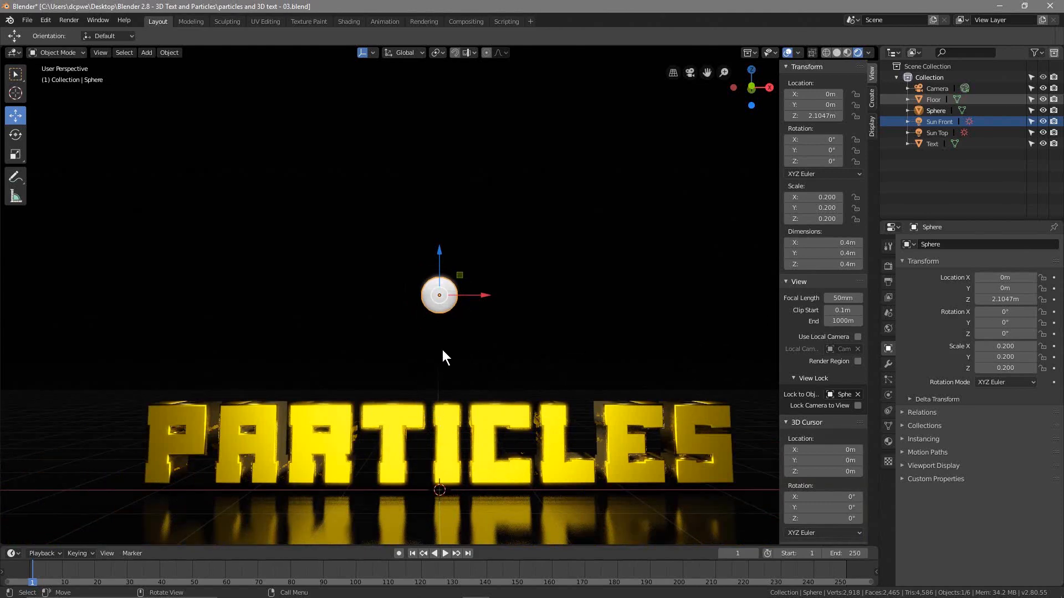
pyautogui.moveTo(443, 350)
pyautogui.mouseDown(button='middle')
pyautogui.moveTo(439, 377)
pyautogui.moveTo(444, 354)
pyautogui.mouseUp(button='middle')
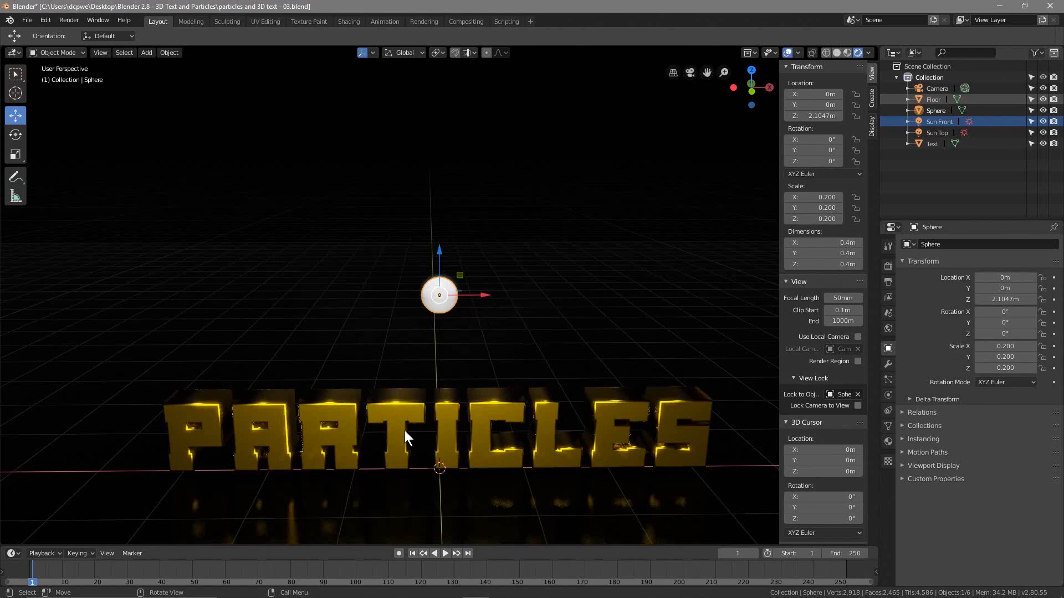
pyautogui.scroll(5, 424, 354)
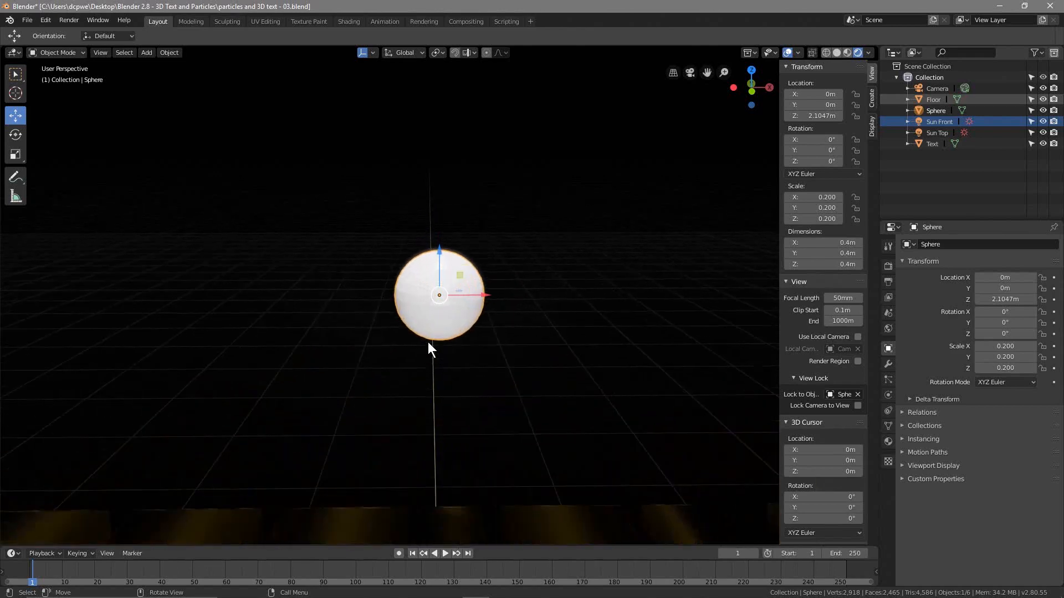
# - Assign the existing Text Material to the sphere
pyautogui.click(889, 443)
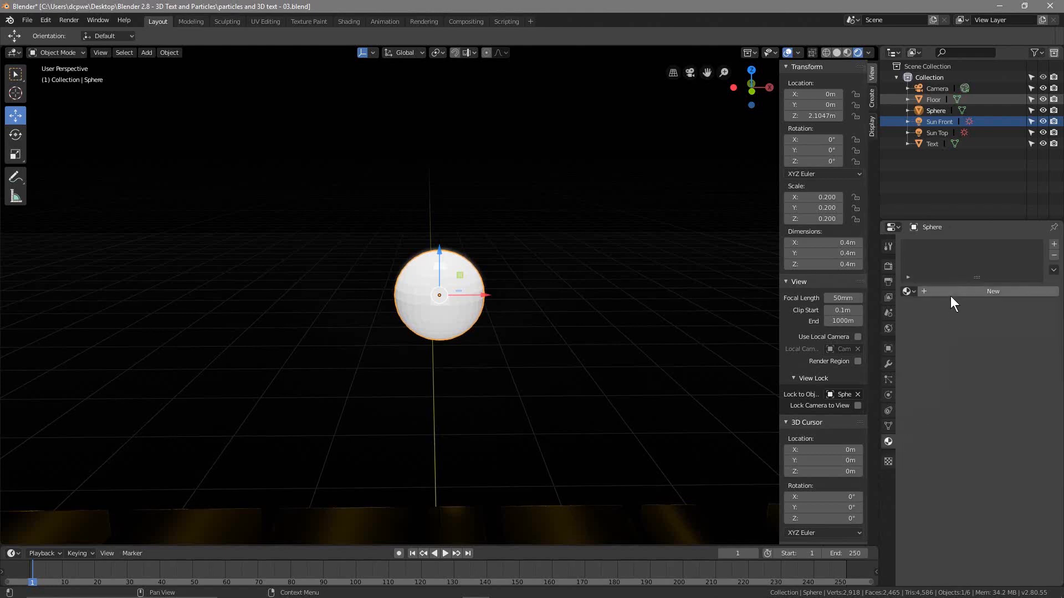
pyautogui.click(910, 292)
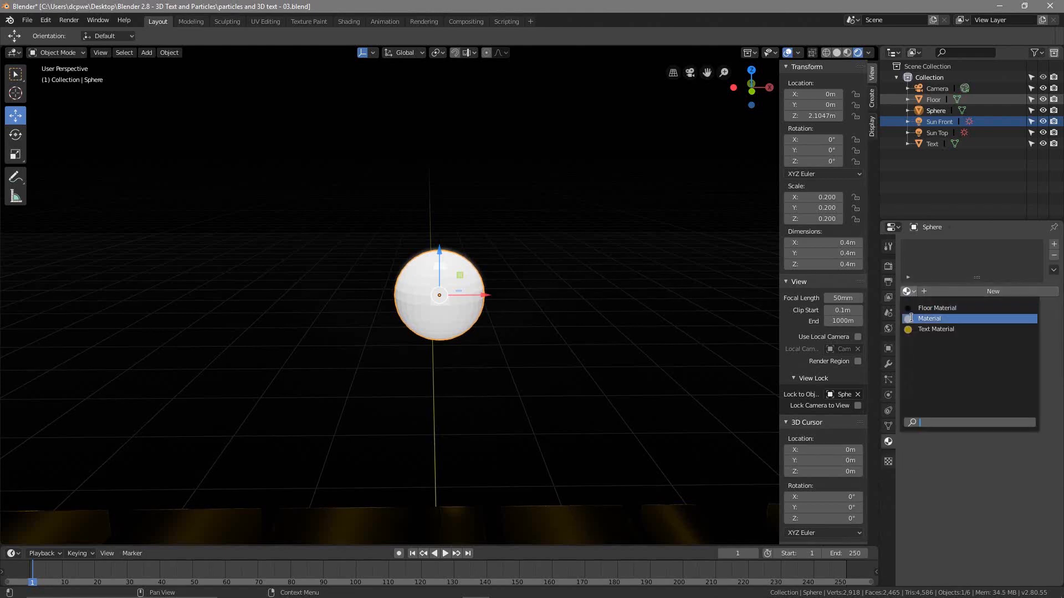
pyautogui.click(937, 329)
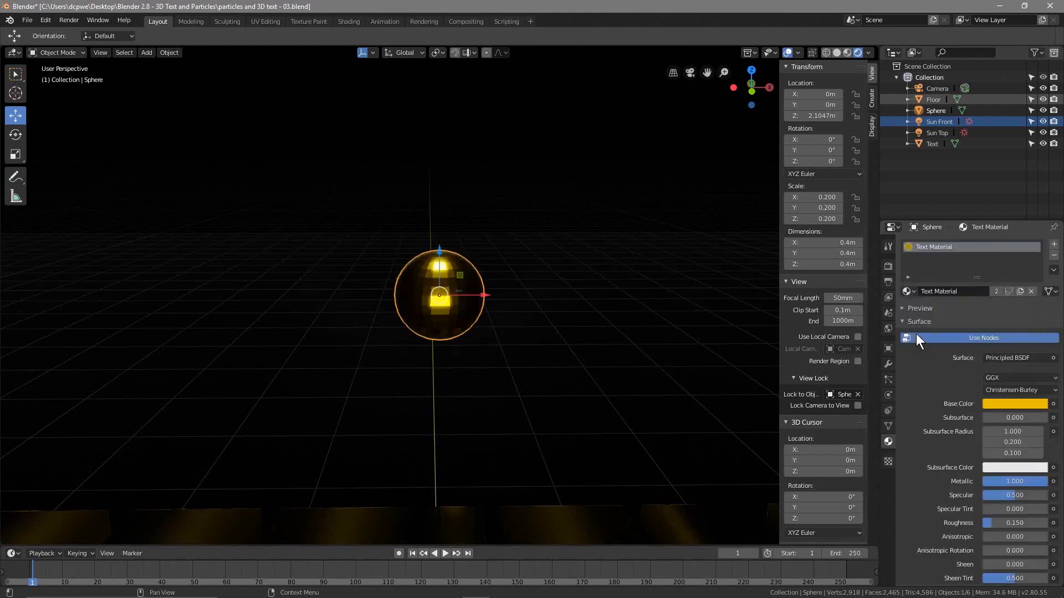
# - Inspect how the material and its reflections look on the sphere from several angles and distances
pyautogui.moveTo(527, 387); pyautogui.dragTo(449, 347, button='middle')
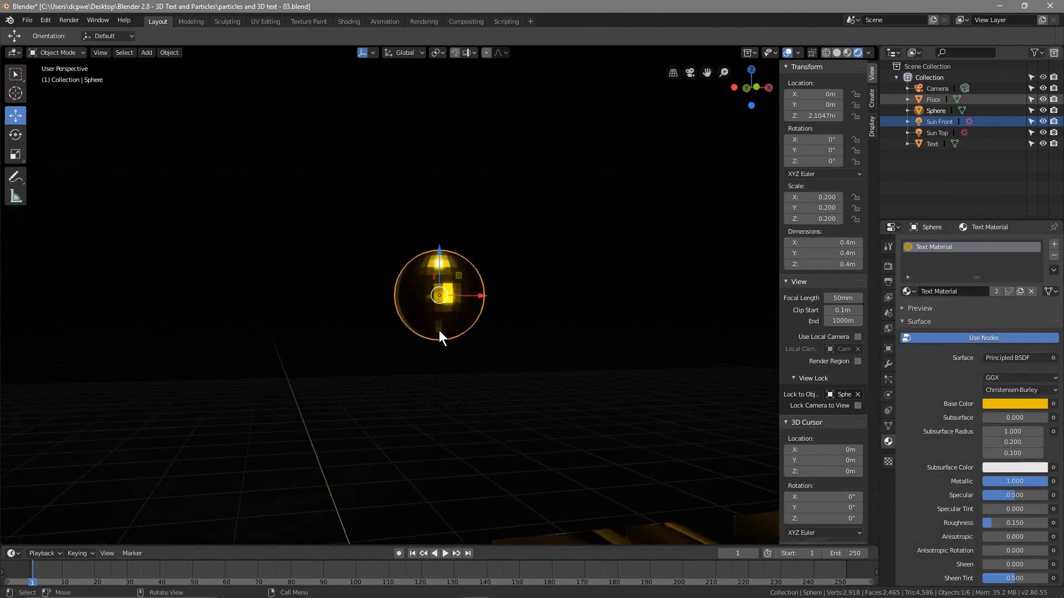
pyautogui.scroll(-4, 443, 450)
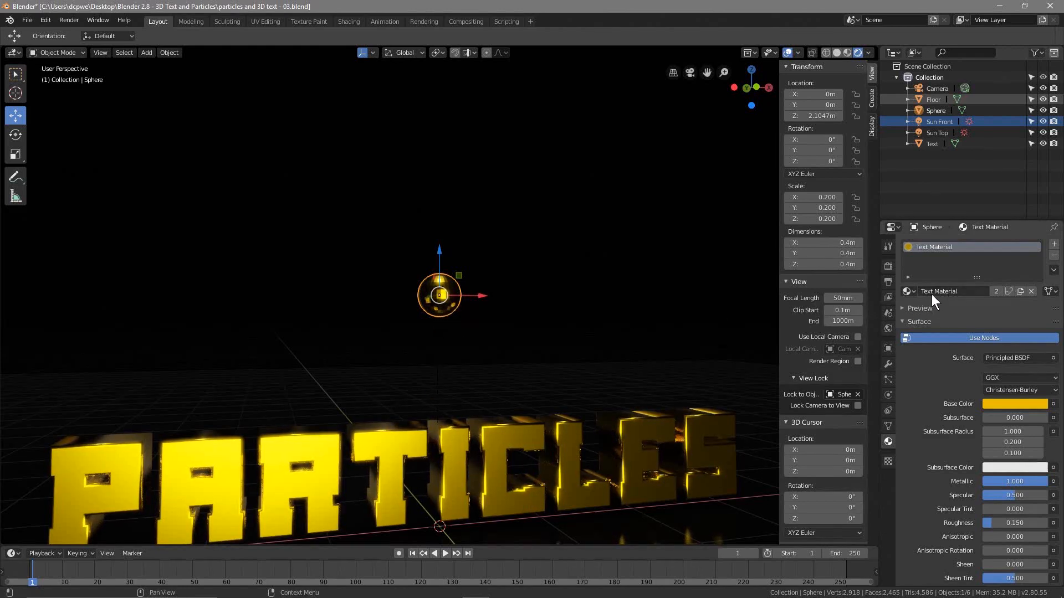
pyautogui.scroll(4, 438, 310)
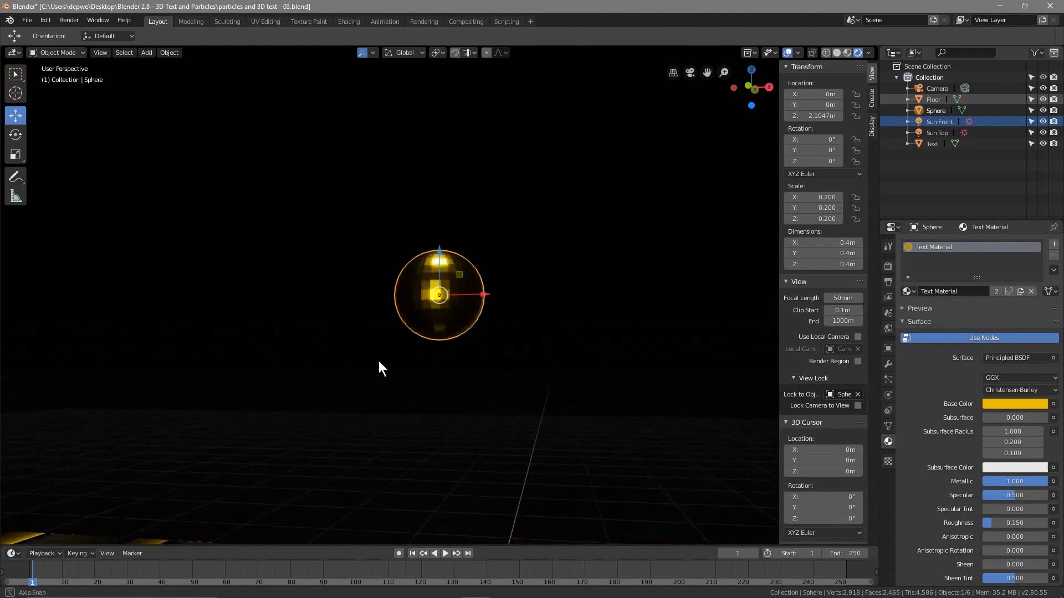
pyautogui.moveTo(379, 368); pyautogui.dragTo(381, 398, button='middle')
pyautogui.scroll(4, 408, 373)
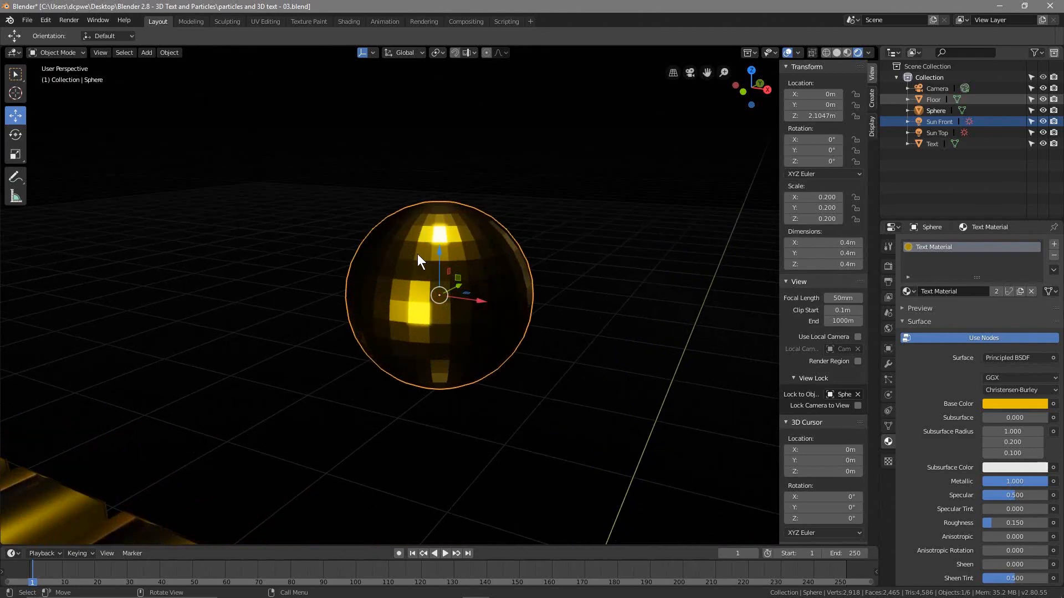
pyautogui.moveTo(461, 313); pyautogui.dragTo(428, 437, button='middle')
pyautogui.scroll(-3, 410, 468)
pyautogui.scroll(-2, 410, 468)
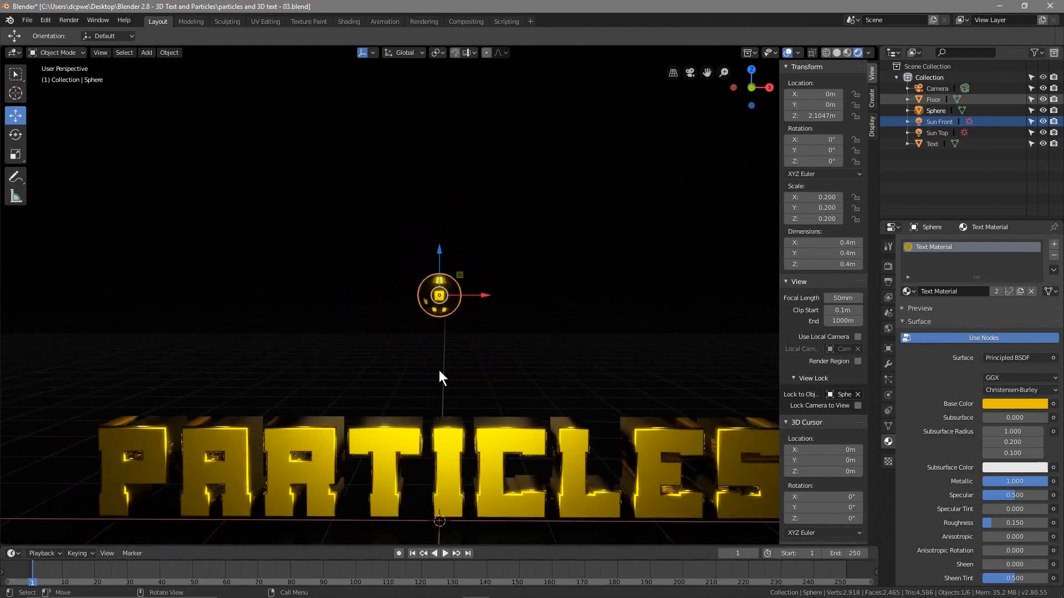
# - Move the sphere vertically along the Z axis to a height of about 2.01 m above the PARTICLES text
pyautogui.press('g')
pyautogui.press('z')
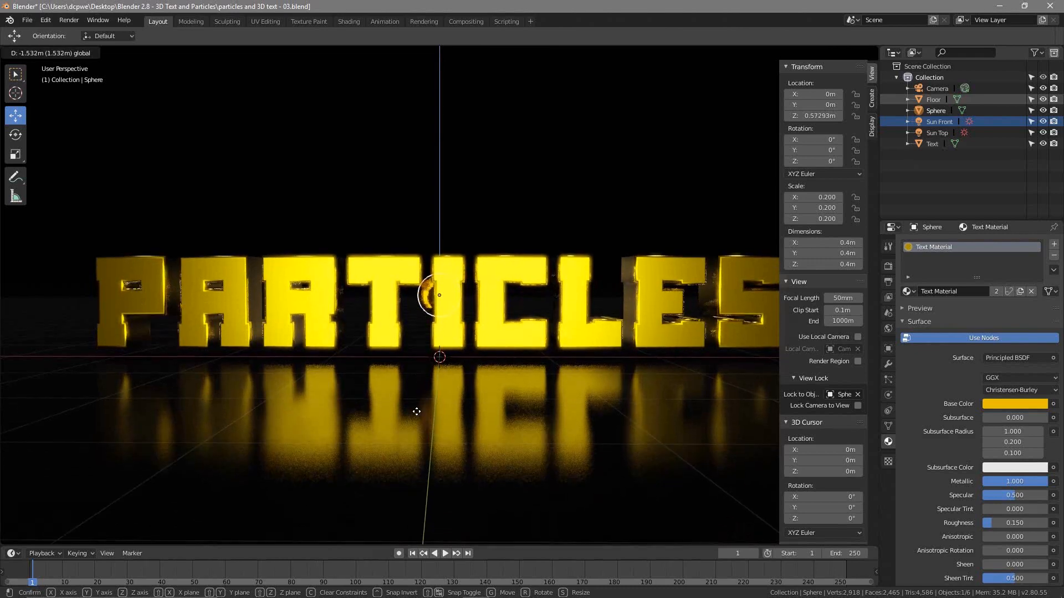
pyautogui.click(420, 256)
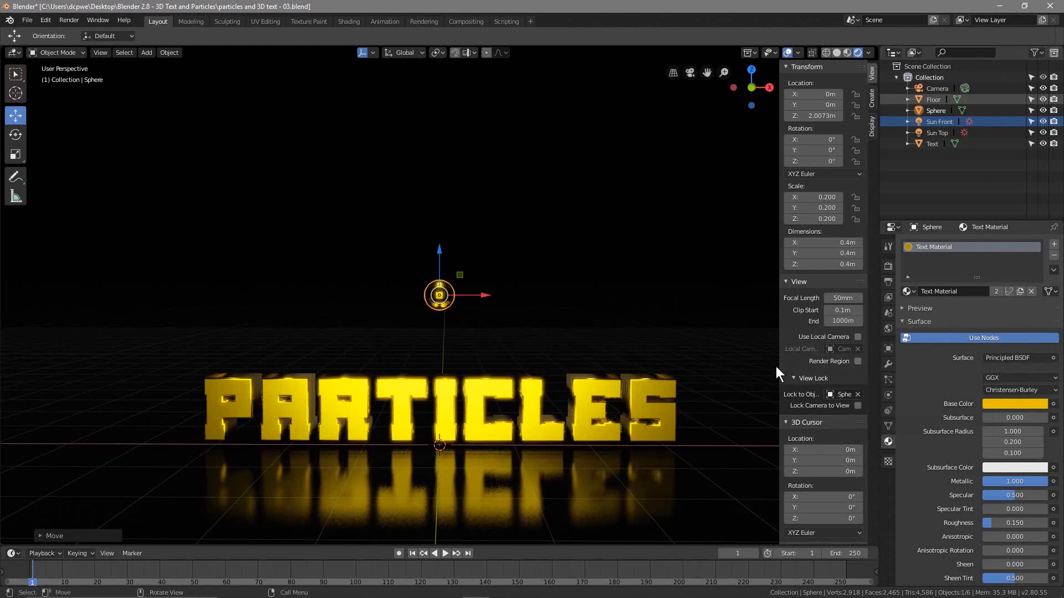
# - Clear the view's lock to the Sphere object and hide the sidebar, keeping the whole text in view
pyautogui.moveTo(780, 366); pyautogui.dragTo(684, 368)
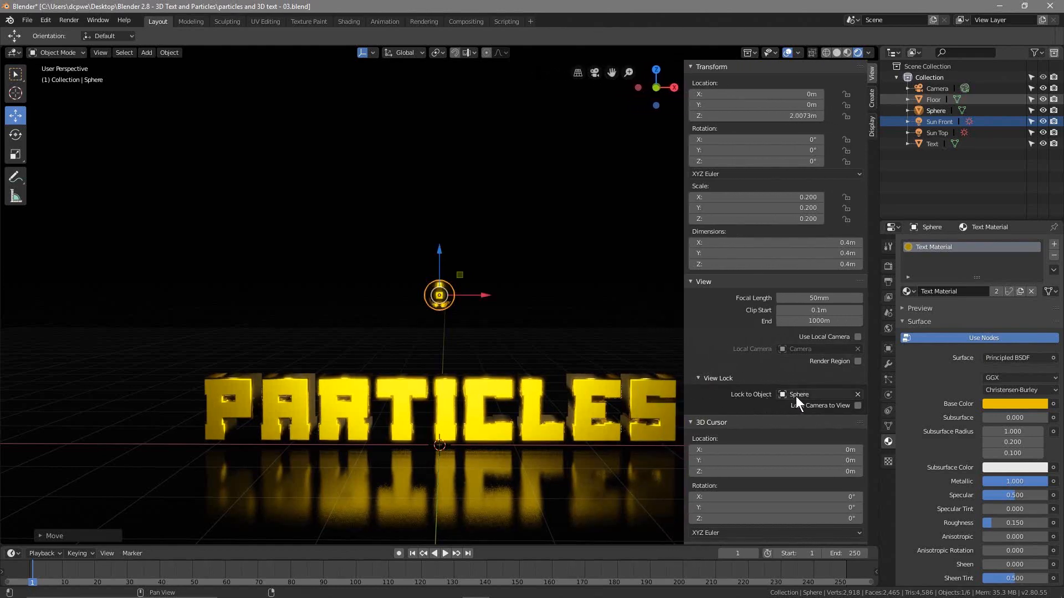
pyautogui.click(857, 395)
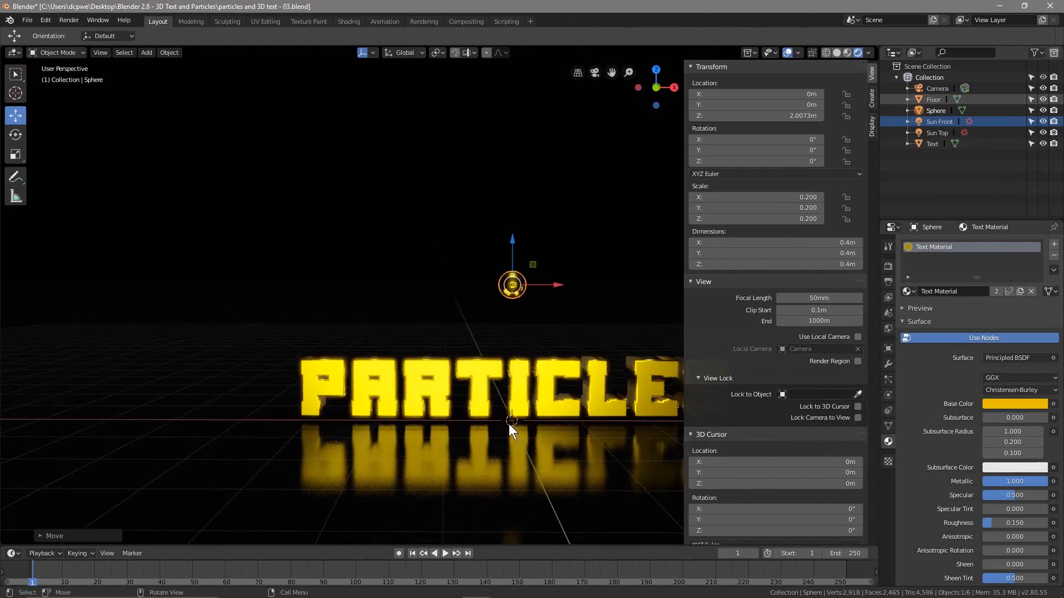
pyautogui.moveTo(404, 460); pyautogui.dragTo(527, 487, button='middle')
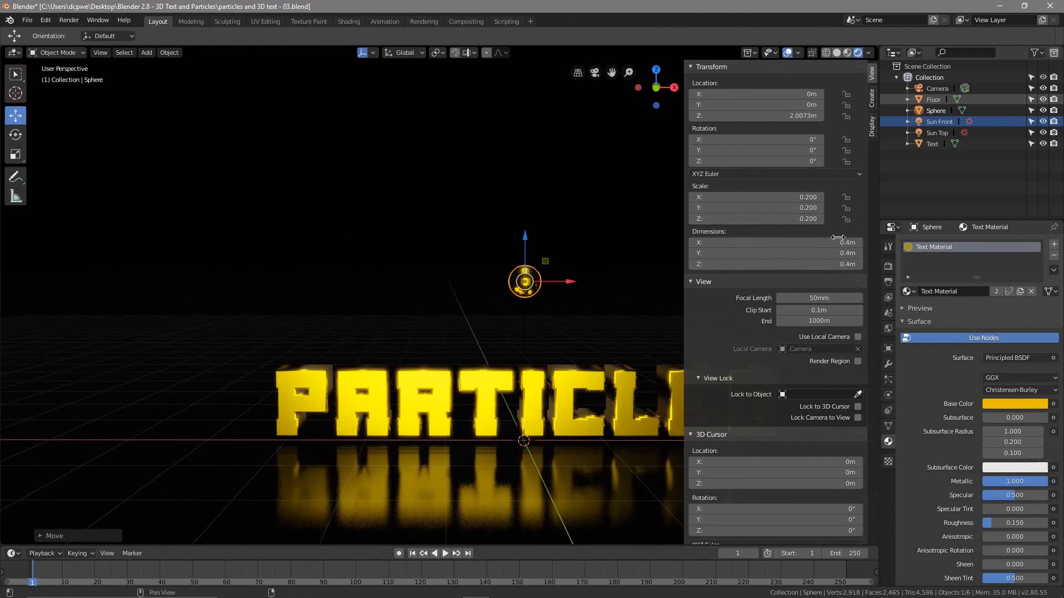
pyautogui.press('n')
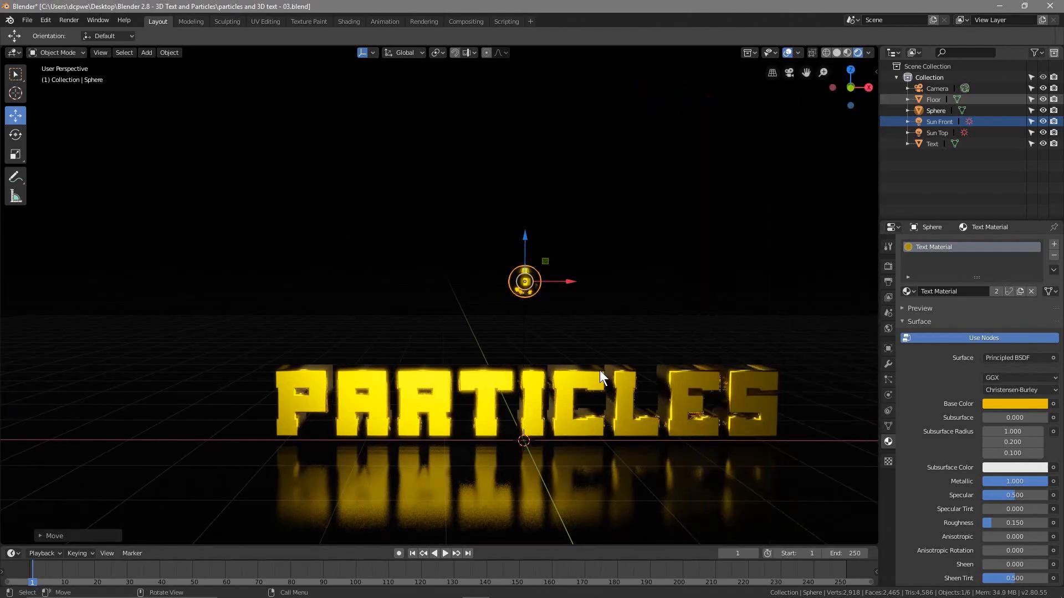
pyautogui.keyDown('shift'); pyautogui.moveTo(540, 450); pyautogui.dragTo(443, 355, button='middle'); pyautogui.keyUp('shift')
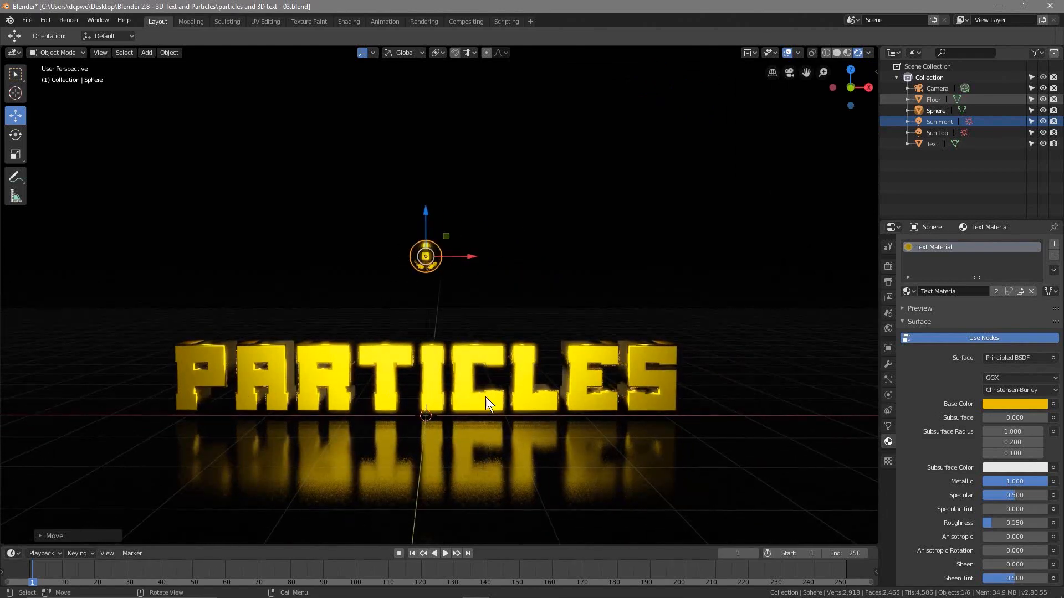
# - Rename the Sphere object as Particle and save the file
pyautogui.click(477, 355)
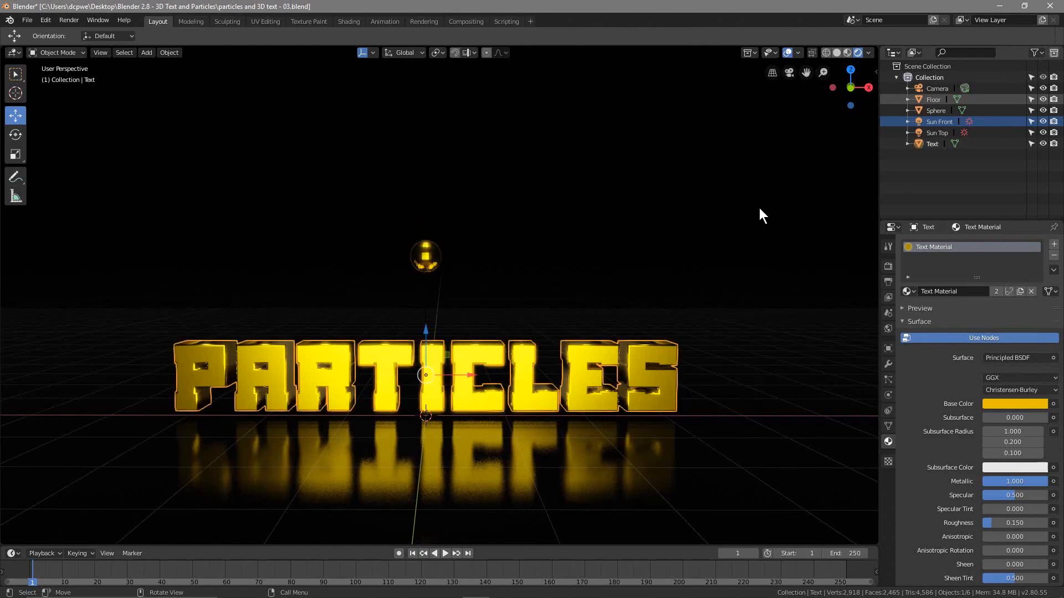
pyautogui.click(935, 112)
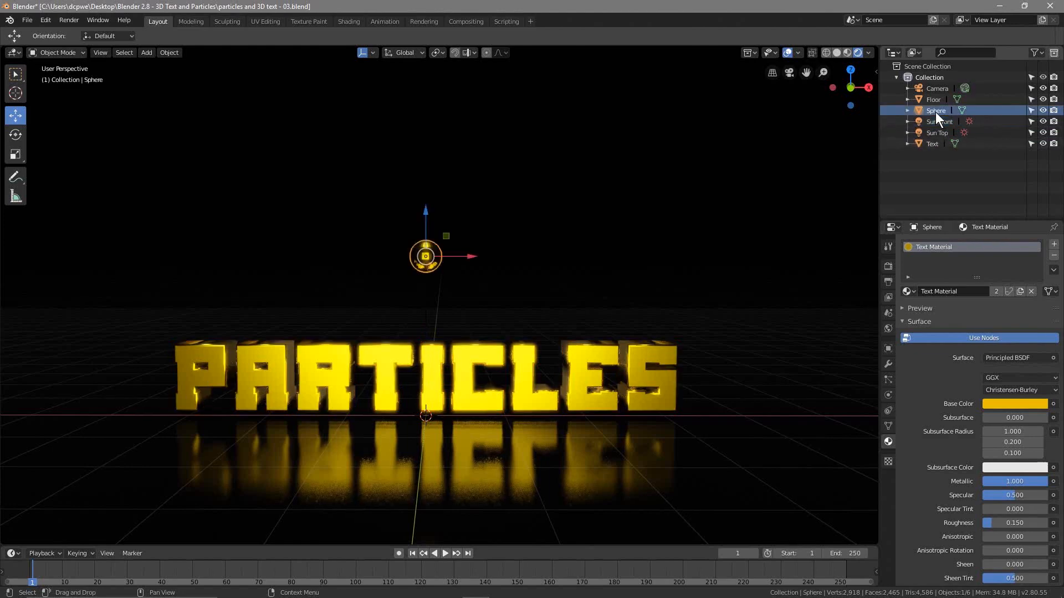
pyautogui.doubleClick(936, 112)
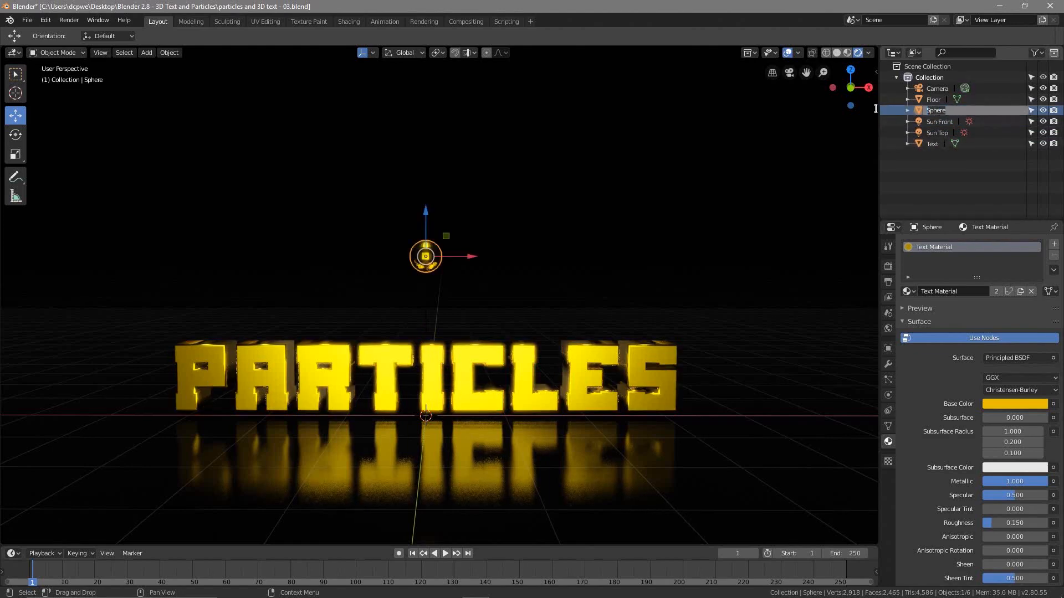
pyautogui.write('Particle')
pyautogui.press('Return')
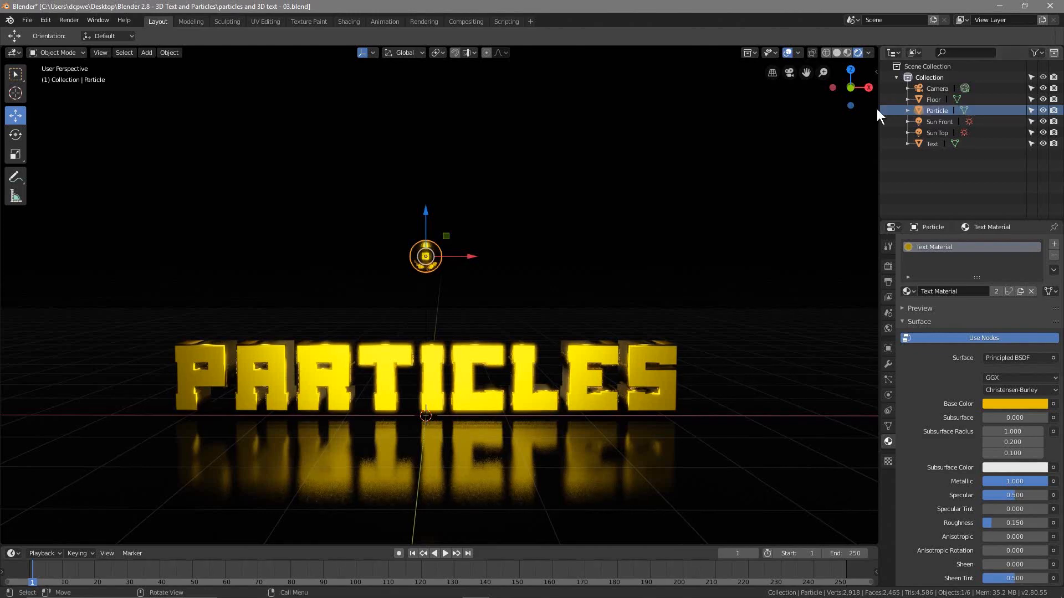
pyautogui.hotkey('ctrl', 's')
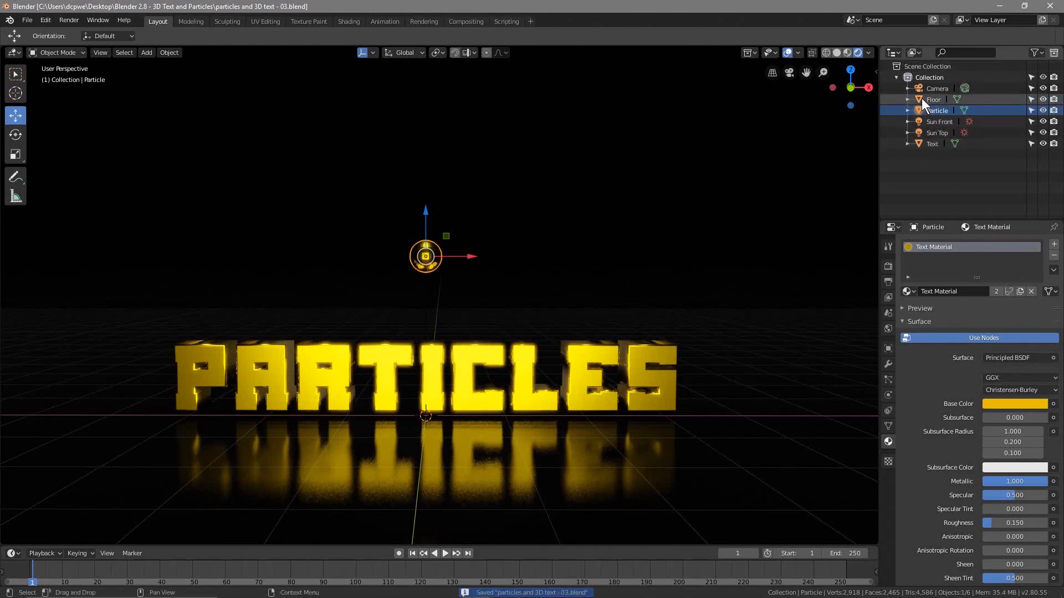
# - Add a new particle system to the Text object
pyautogui.click(923, 101)
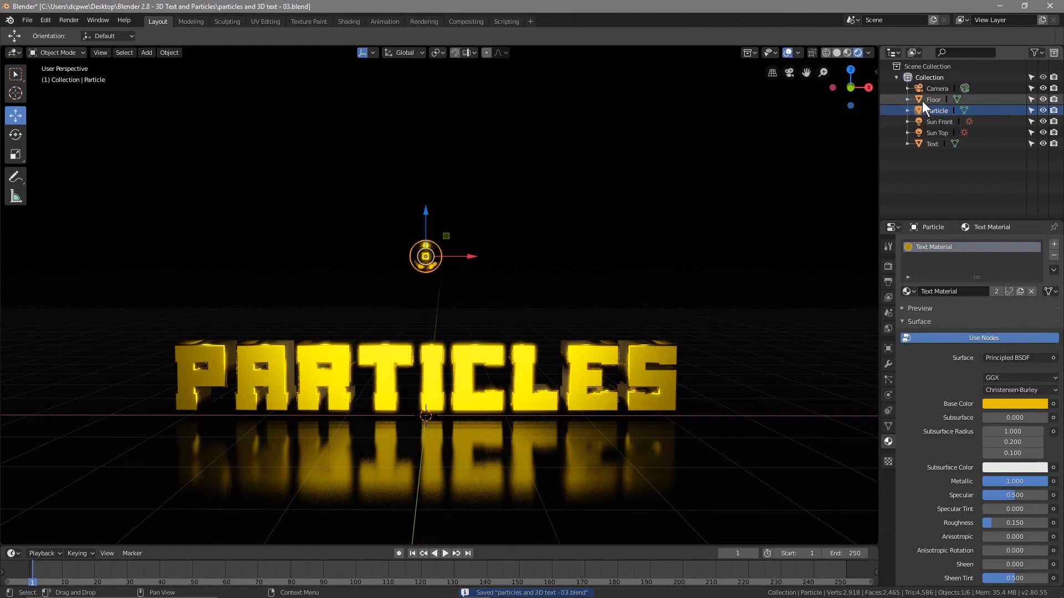
pyautogui.click(932, 109)
pyautogui.click(937, 123)
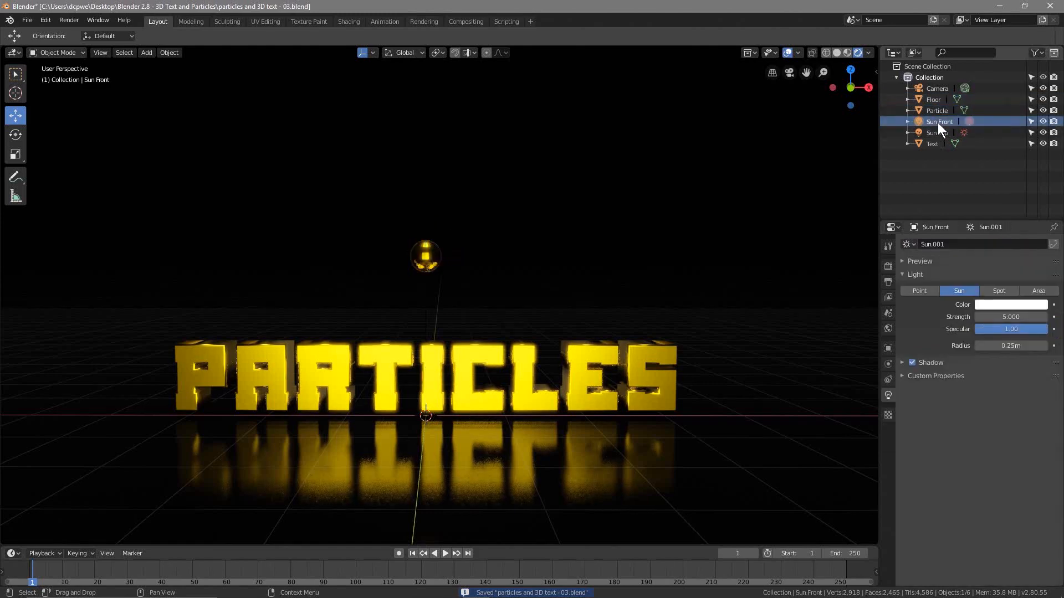
pyautogui.click(939, 132)
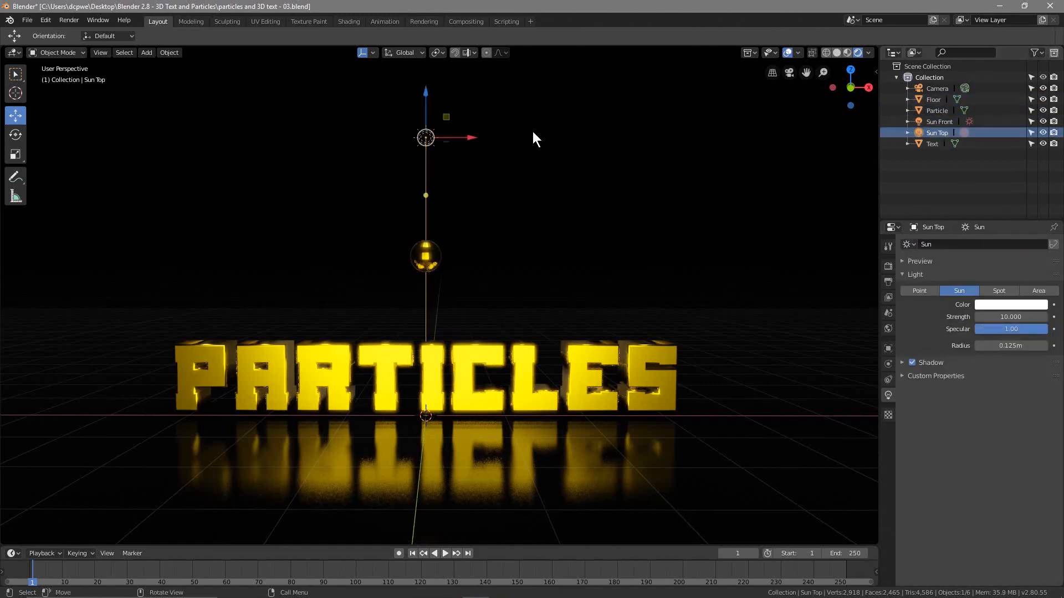
pyautogui.click(928, 143)
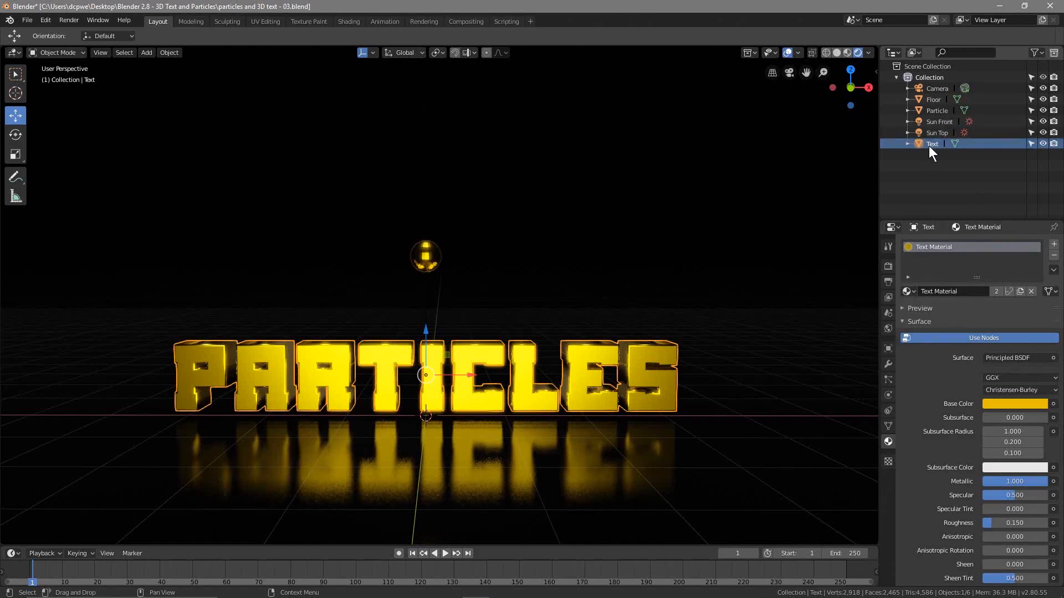
pyautogui.click(888, 380)
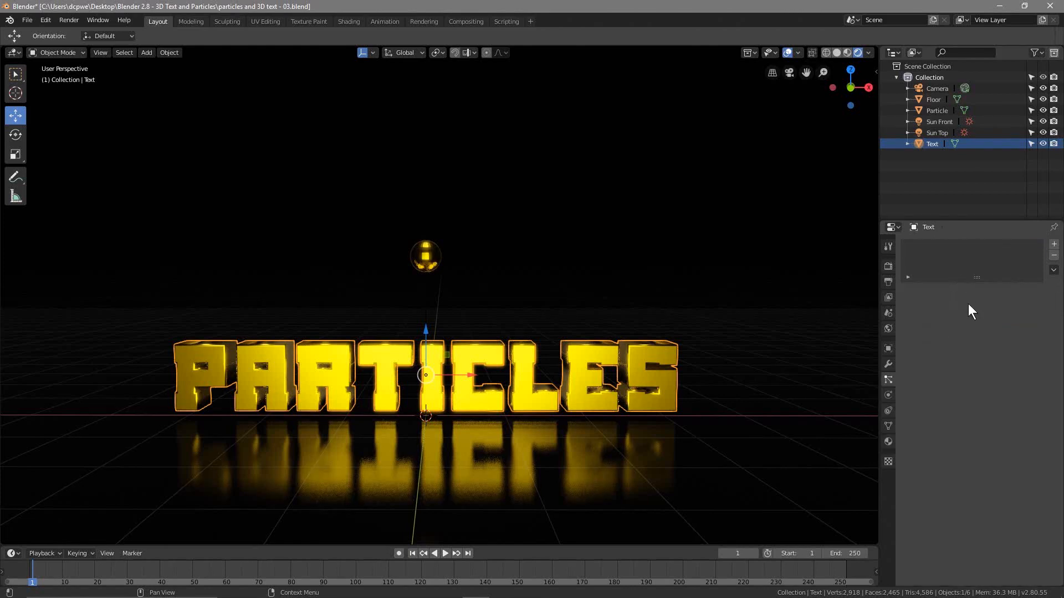
pyautogui.click(1053, 245)
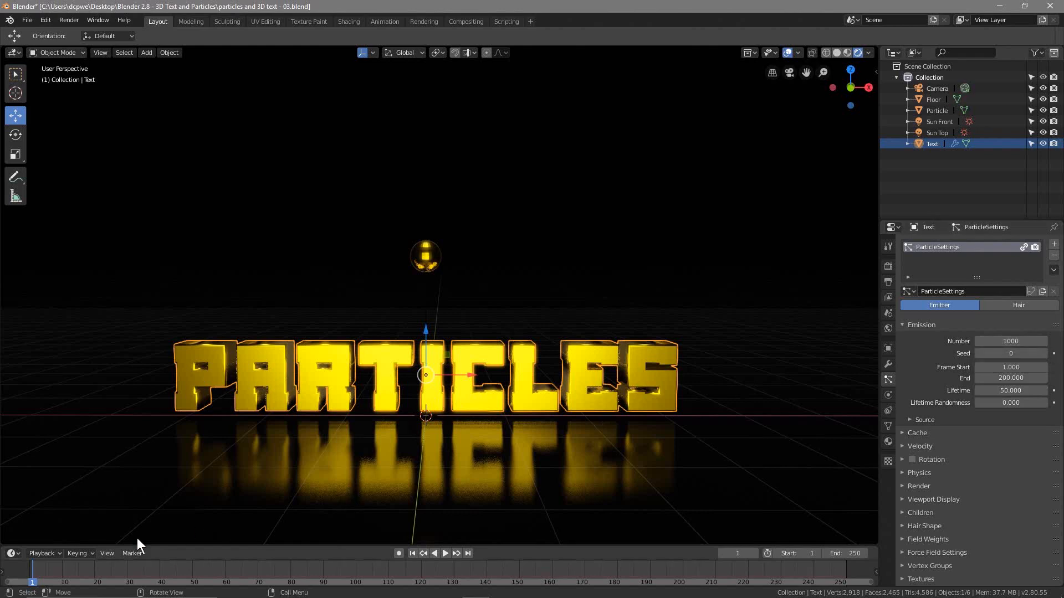
# - Preview the default particle emission from the text over the timeline and return to frame 1
pyautogui.press('space')
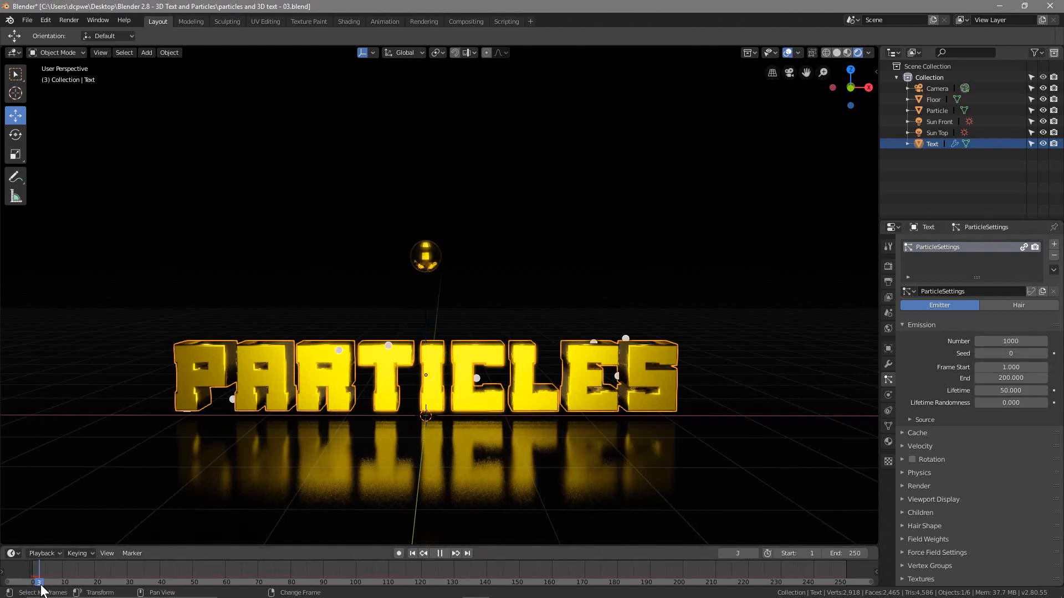
pyautogui.moveTo(43, 588); pyautogui.dragTo(34, 587)
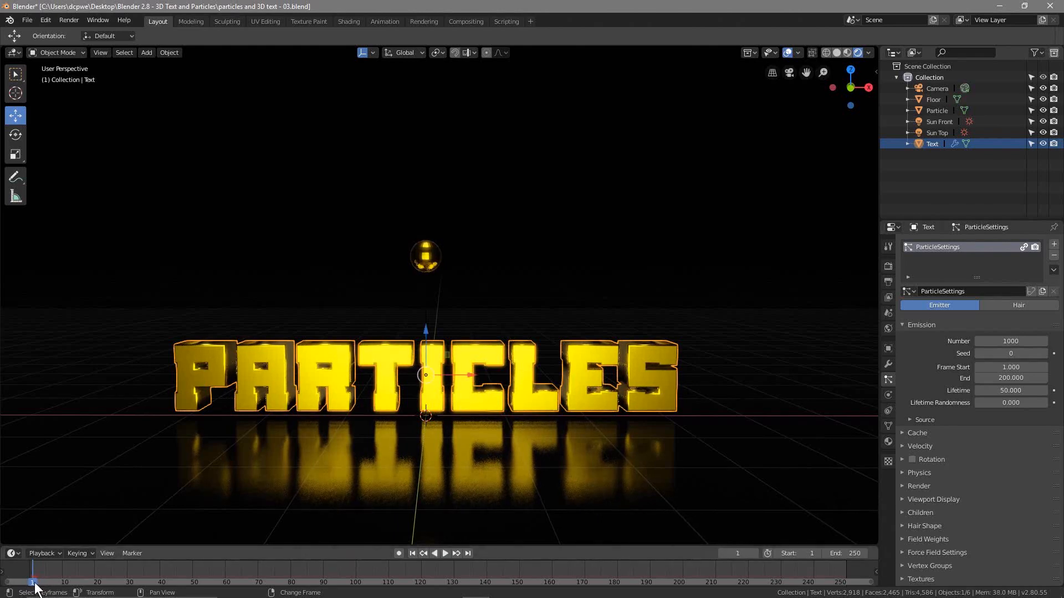
pyautogui.moveTo(34, 588); pyautogui.dragTo(154, 578)
pyautogui.moveTo(537, 583); pyautogui.dragTo(35, 573)
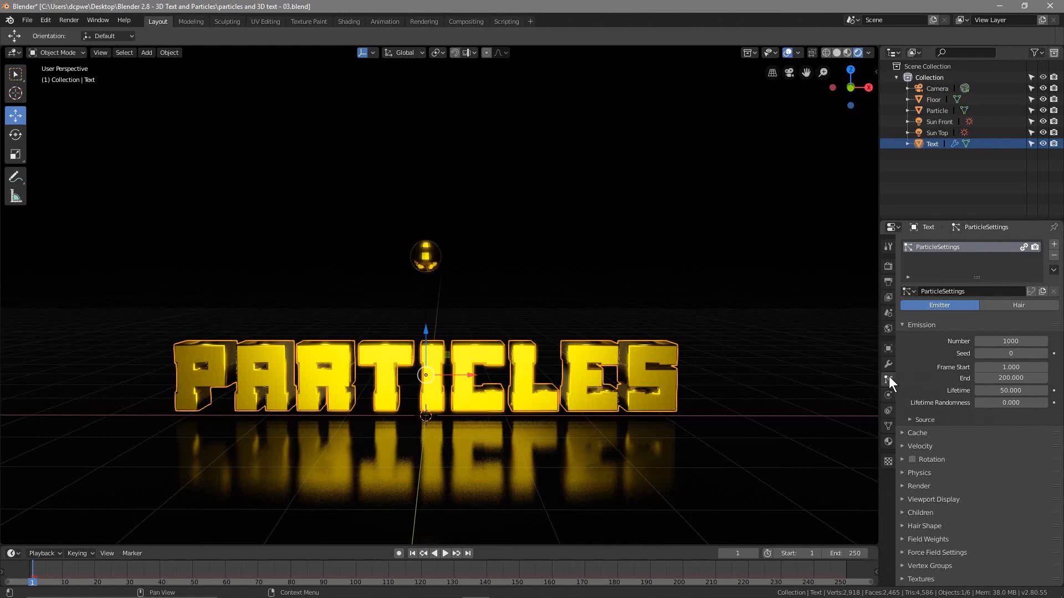
# - Set the text's particles to render as Object, with the Particle sphere as the instance object
pyautogui.scroll(-1, 927, 441)
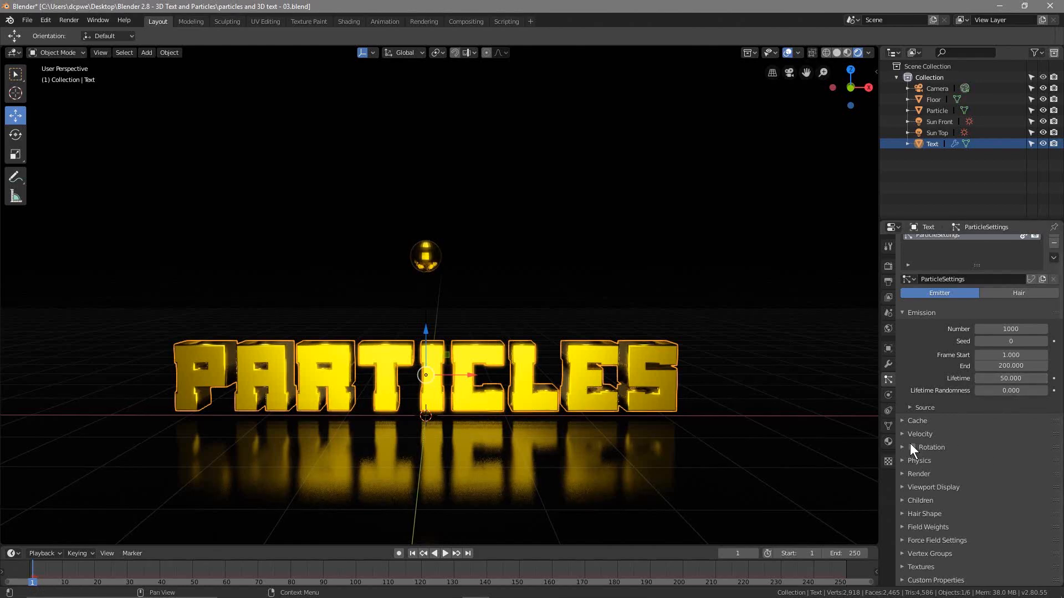
pyautogui.click(912, 474)
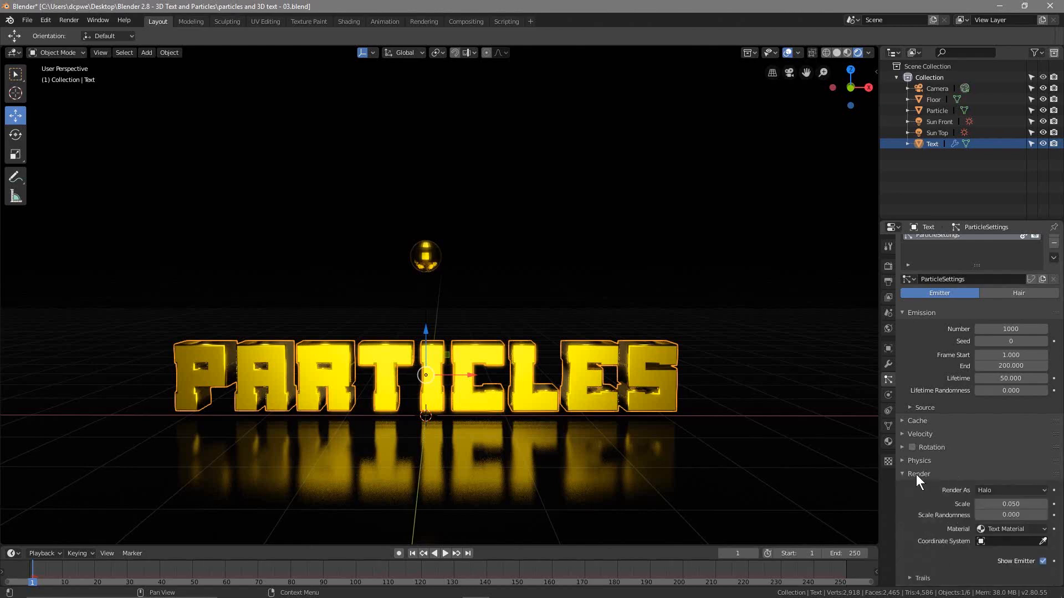
pyautogui.scroll(-3, 922, 474)
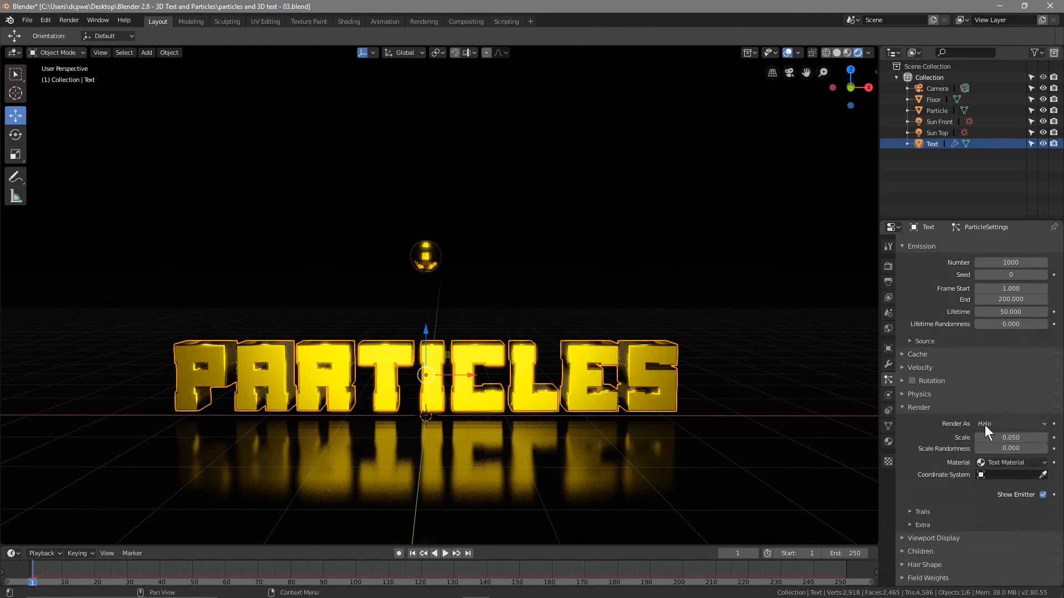
pyautogui.click(998, 424)
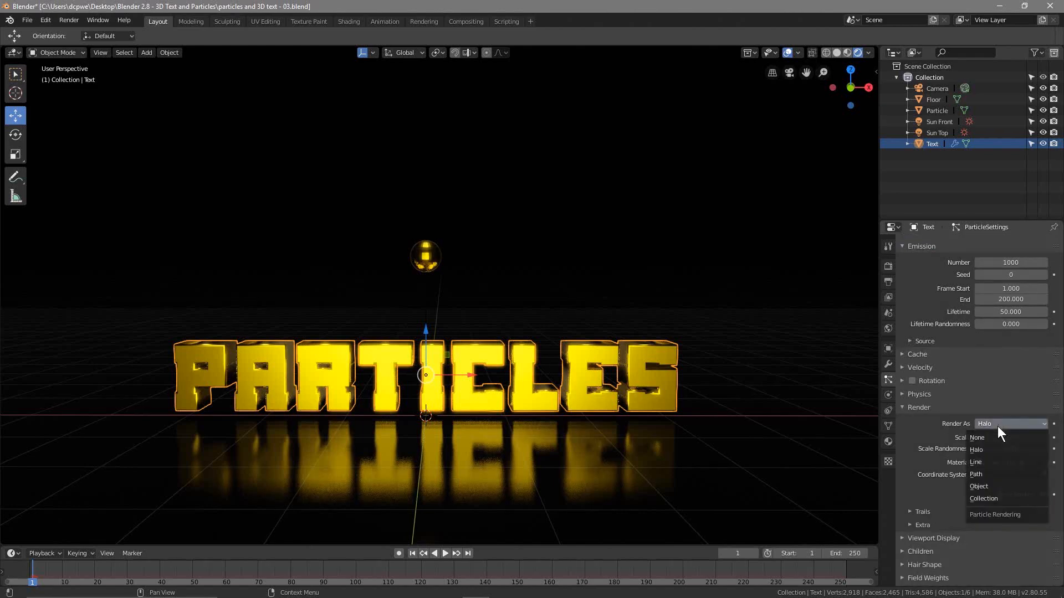
pyautogui.click(996, 487)
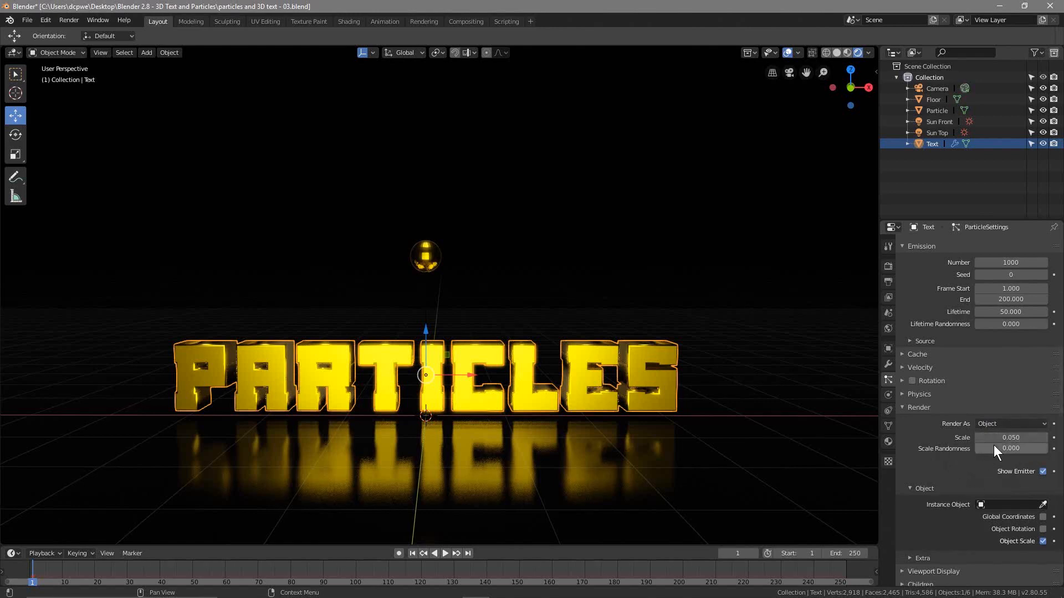
pyautogui.scroll(-3, 986, 497)
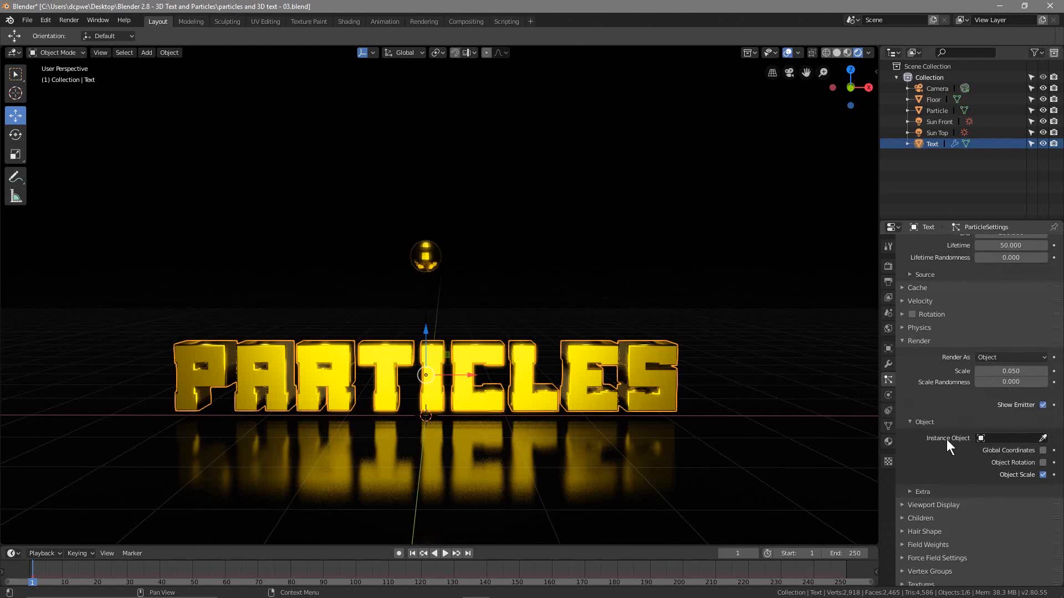
pyautogui.click(995, 438)
pyautogui.click(964, 478)
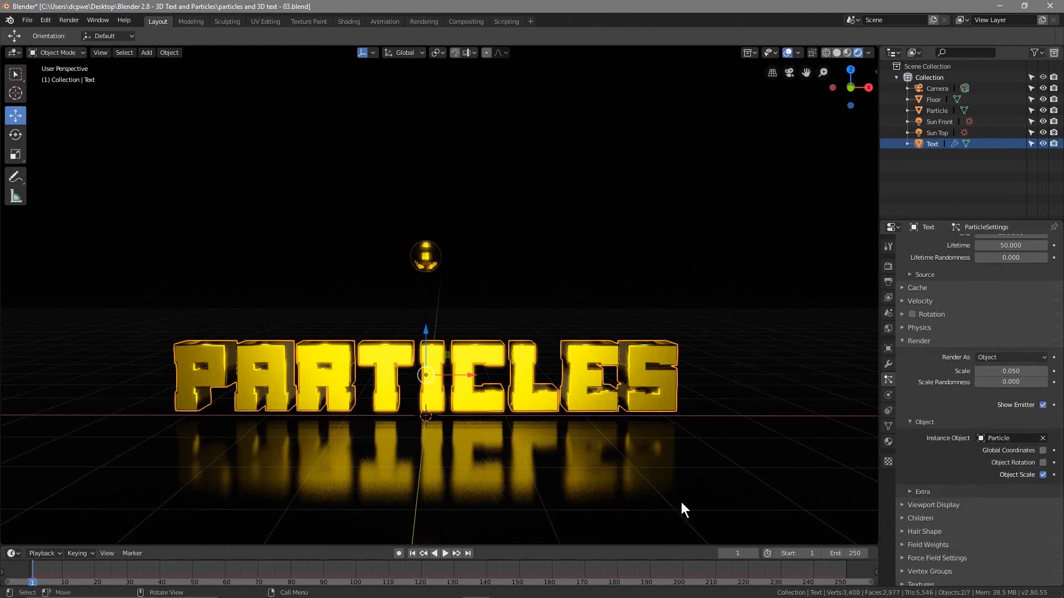
# - Go to frame 88 and set the particles' render scale to 0.400
pyautogui.moveTo(33, 582); pyautogui.dragTo(317, 581)
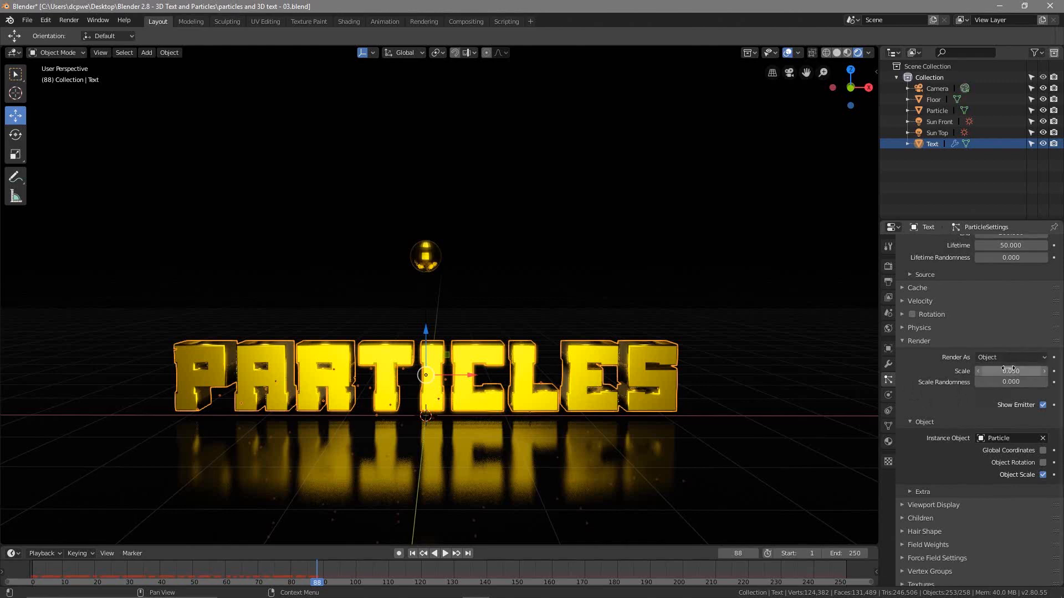
pyautogui.moveTo(1011, 371); pyautogui.dragTo(1055, 370)
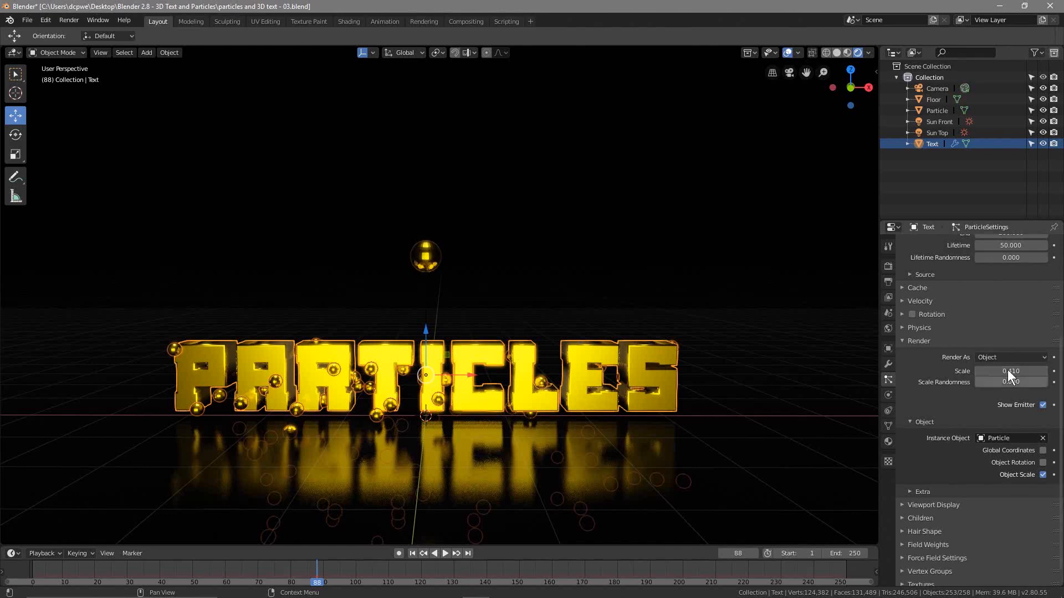
pyautogui.click(979, 370)
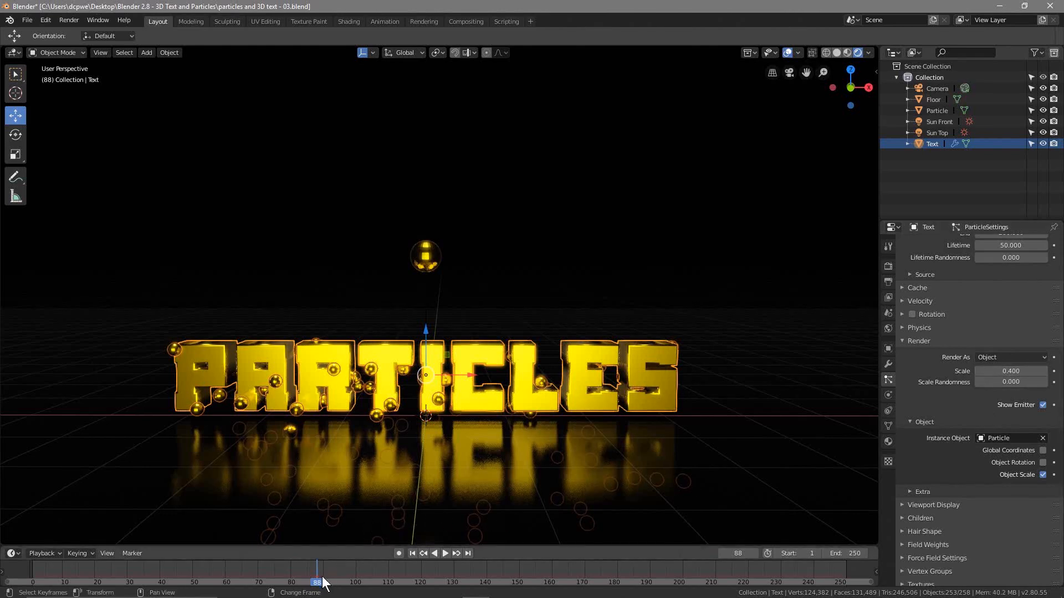
# - Play the particle animation, examine the falling spheres from other angles, and go back to frame 30
pyautogui.press('space')
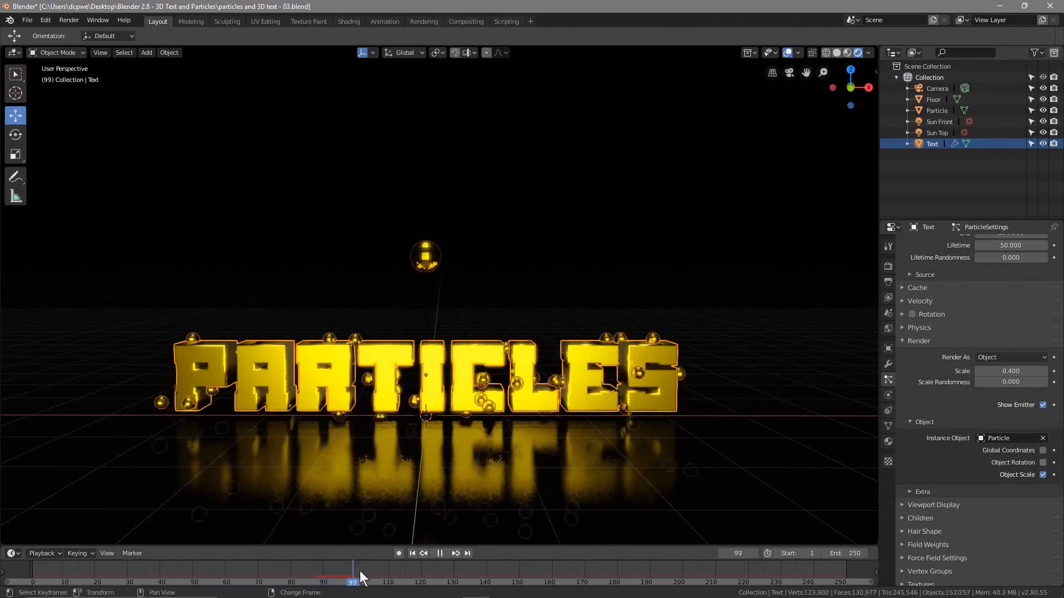
pyautogui.press('space')
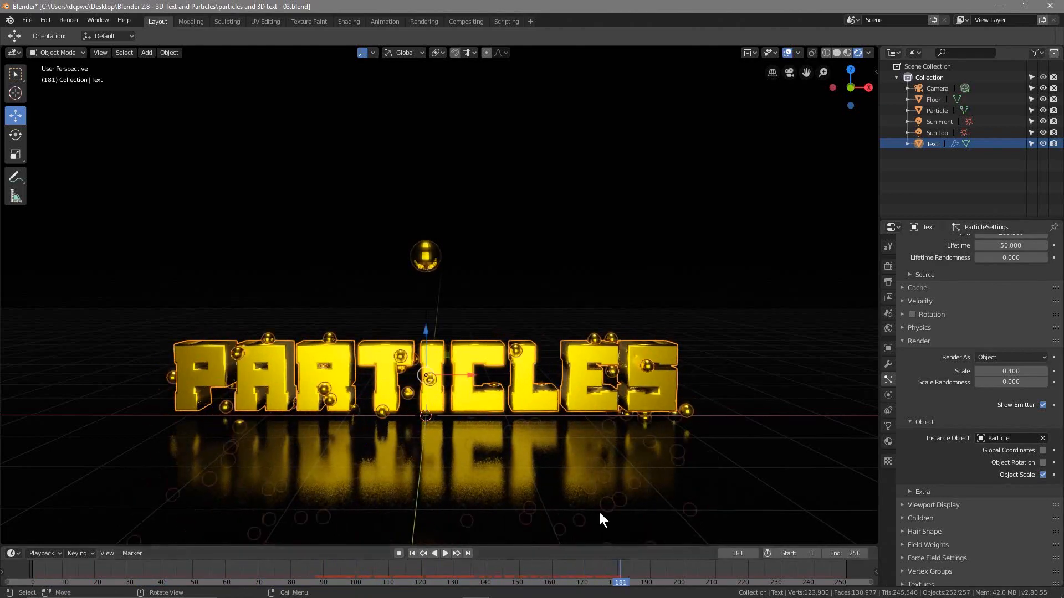
pyautogui.moveTo(328, 434); pyautogui.dragTo(387, 457, button='middle')
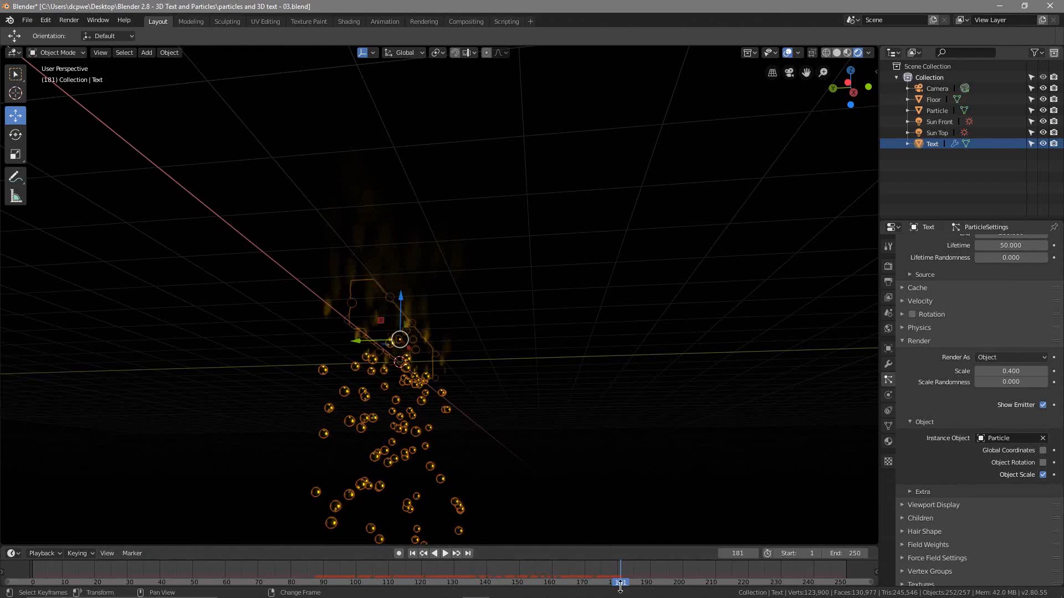
pyautogui.moveTo(621, 583); pyautogui.dragTo(127, 572, button='right')
pyautogui.moveTo(622, 399); pyautogui.dragTo(501, 428, button='middle')
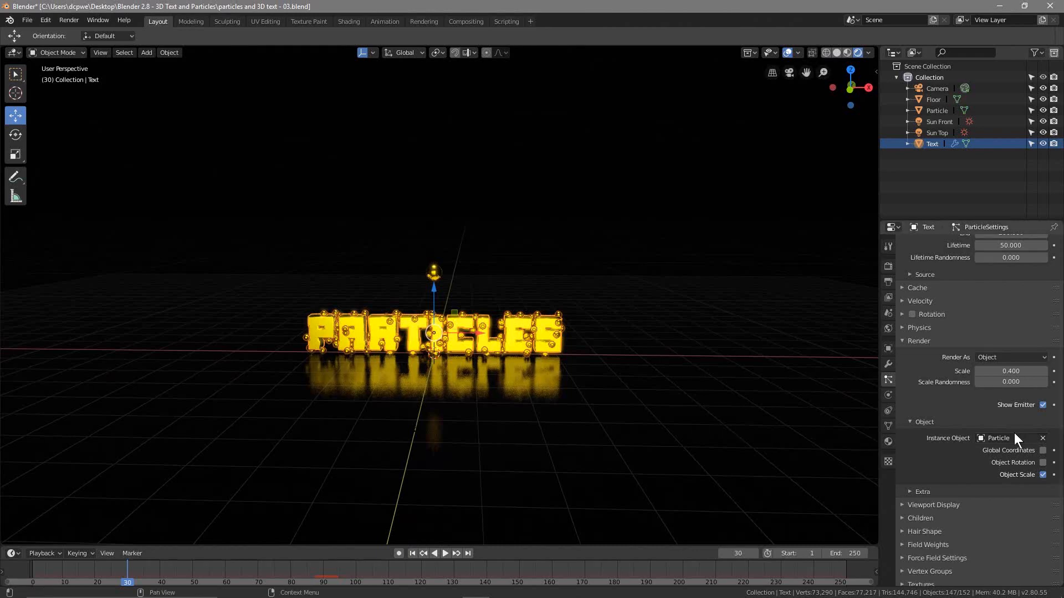
# - Set the scale randomness of the text's particles to 1.000
pyautogui.scroll(5, 578, 437)
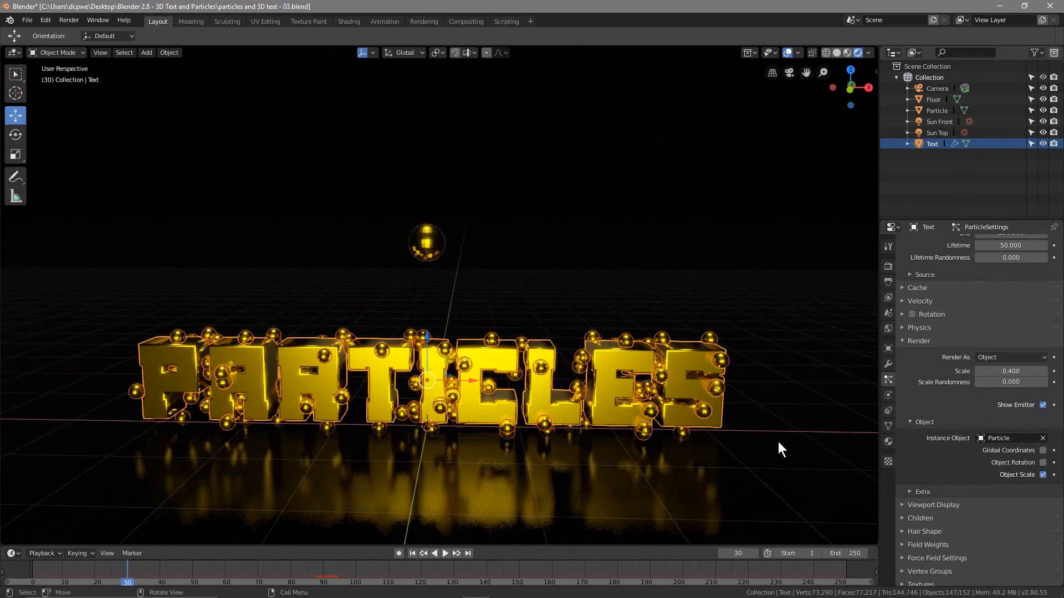
pyautogui.moveTo(980, 381); pyautogui.dragTo(1047, 381)
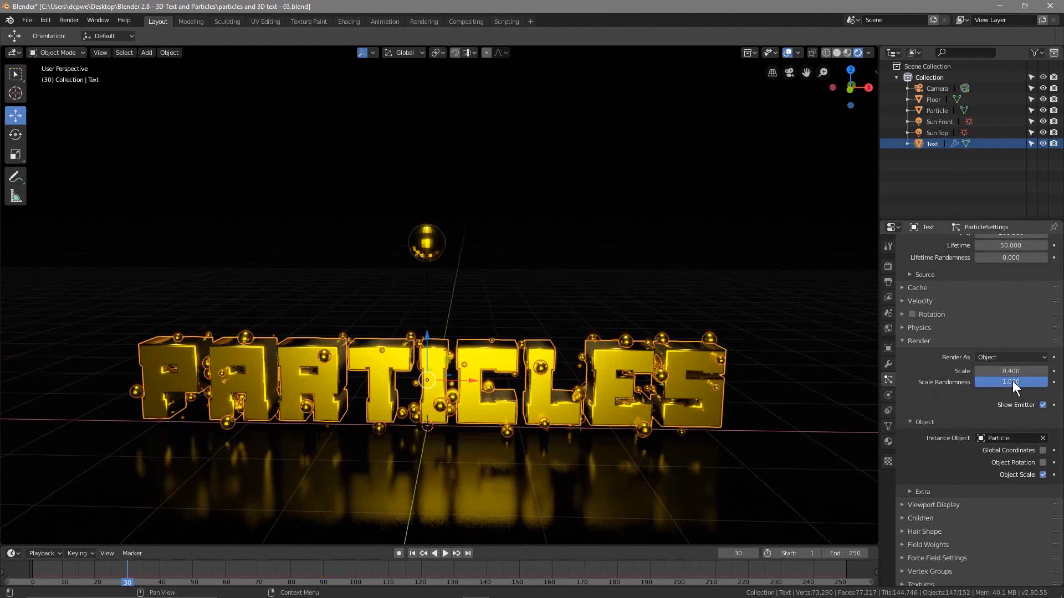
pyautogui.click(984, 382)
pyautogui.click(941, 381)
pyautogui.click(972, 382)
pyautogui.write('1')
pyautogui.press('Return')
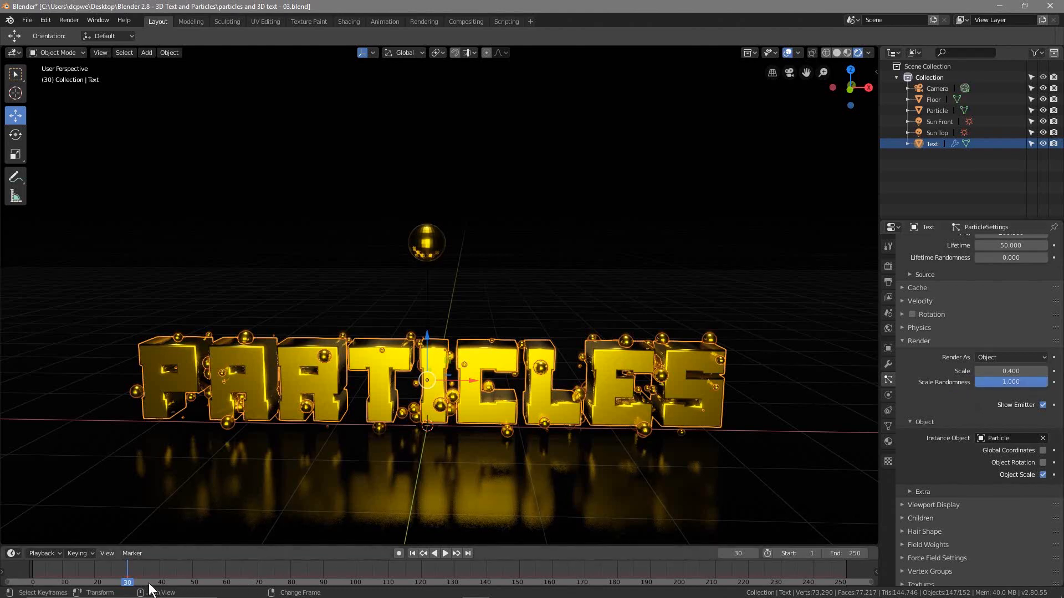
# - Preview the randomly sized particles from the timeline's start up to frame 110 and return to frame 0
pyautogui.click(31, 580)
pyautogui.press('space')
pyautogui.moveTo(31, 574); pyautogui.dragTo(388, 569)
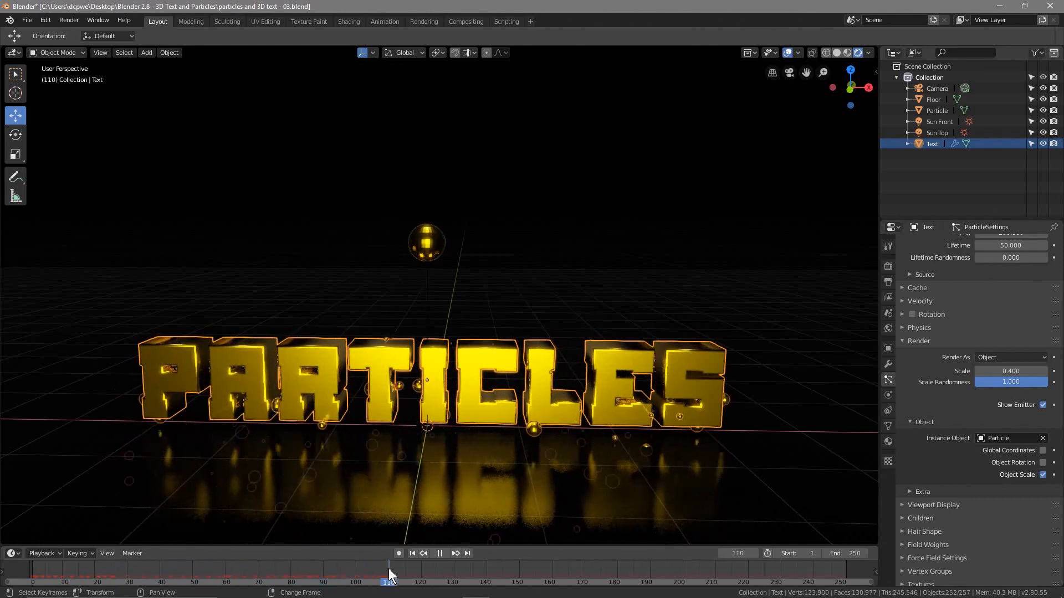
pyautogui.press('space')
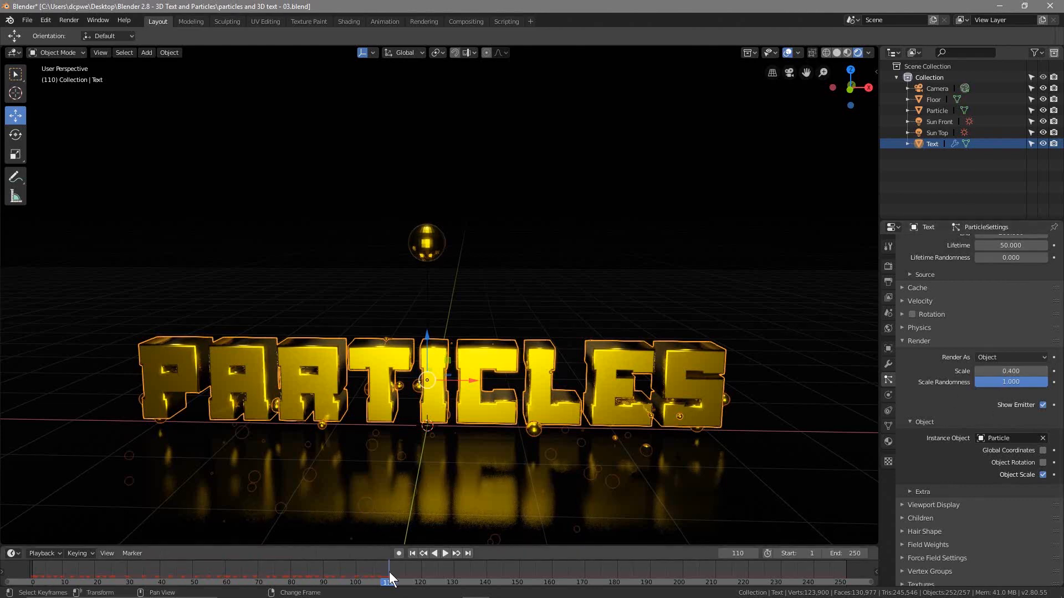
pyautogui.press('space')
pyautogui.moveTo(390, 586); pyautogui.dragTo(30, 567)
pyautogui.press('space')
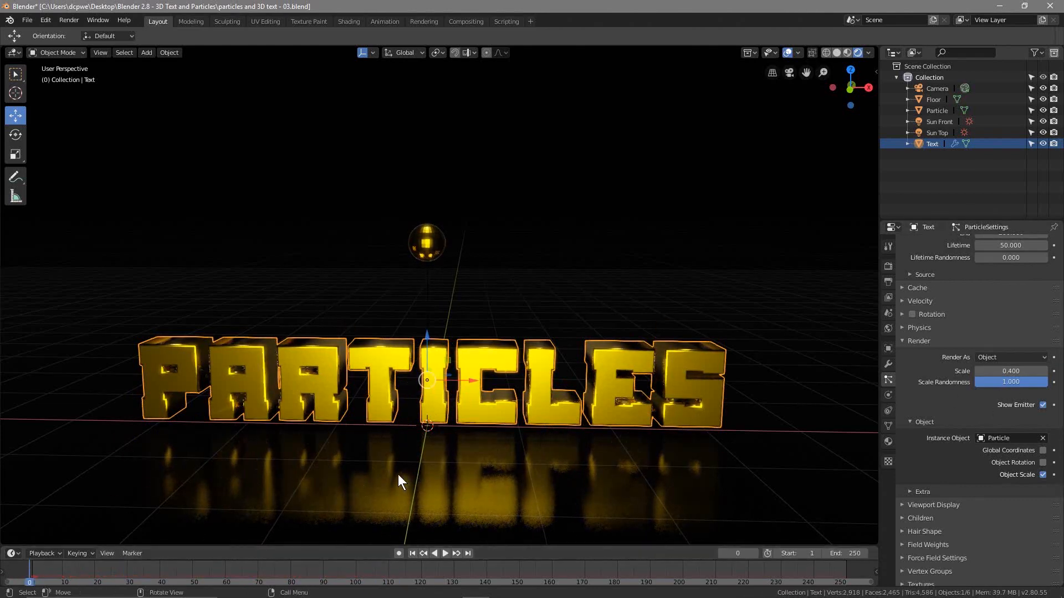
# - Enable Collision physics on the floor
pyautogui.click(380, 478)
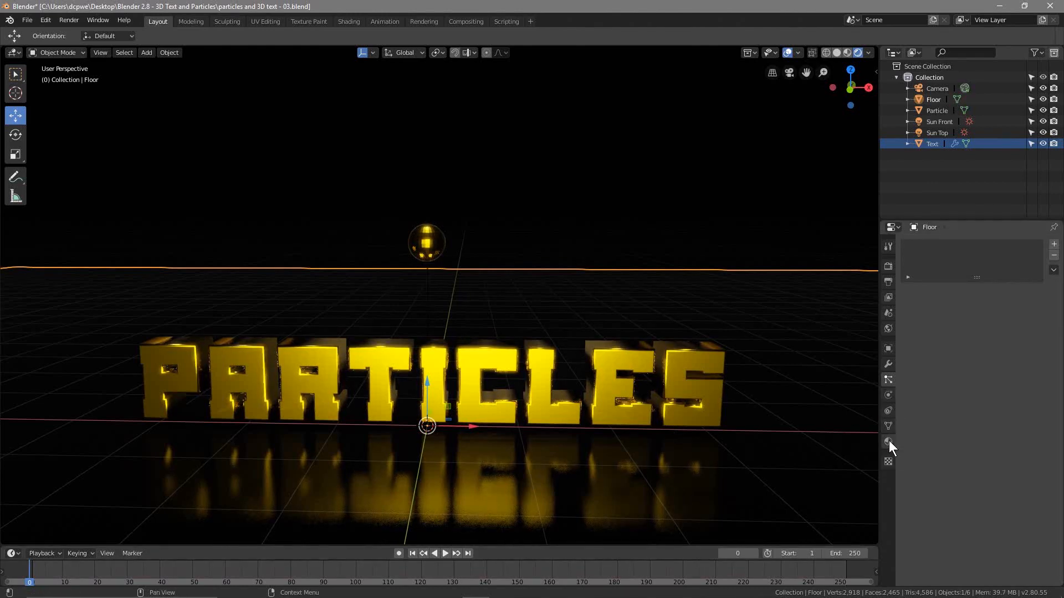
pyautogui.click(889, 396)
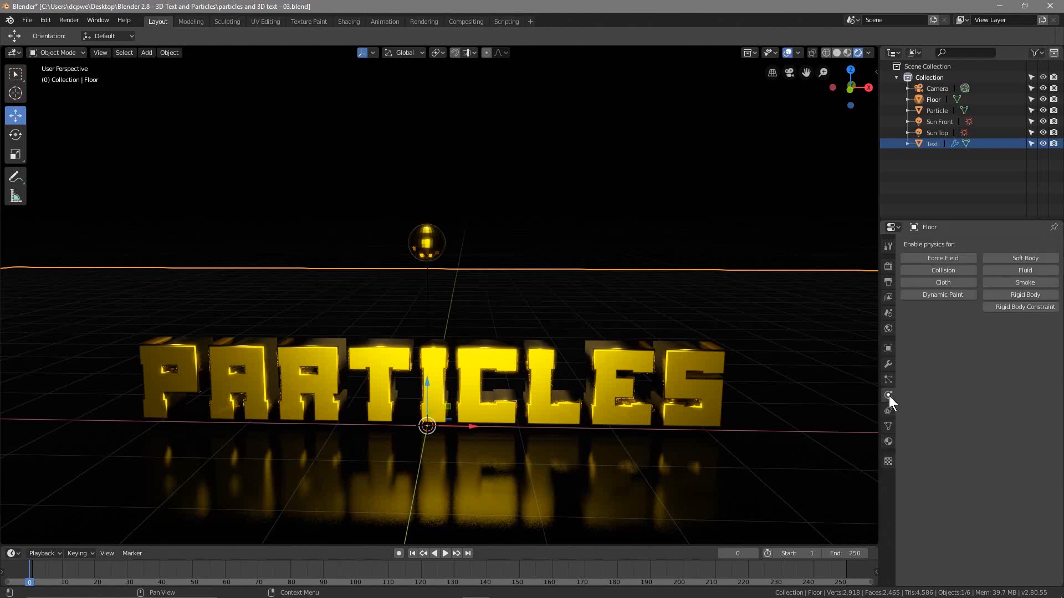
pyautogui.click(929, 270)
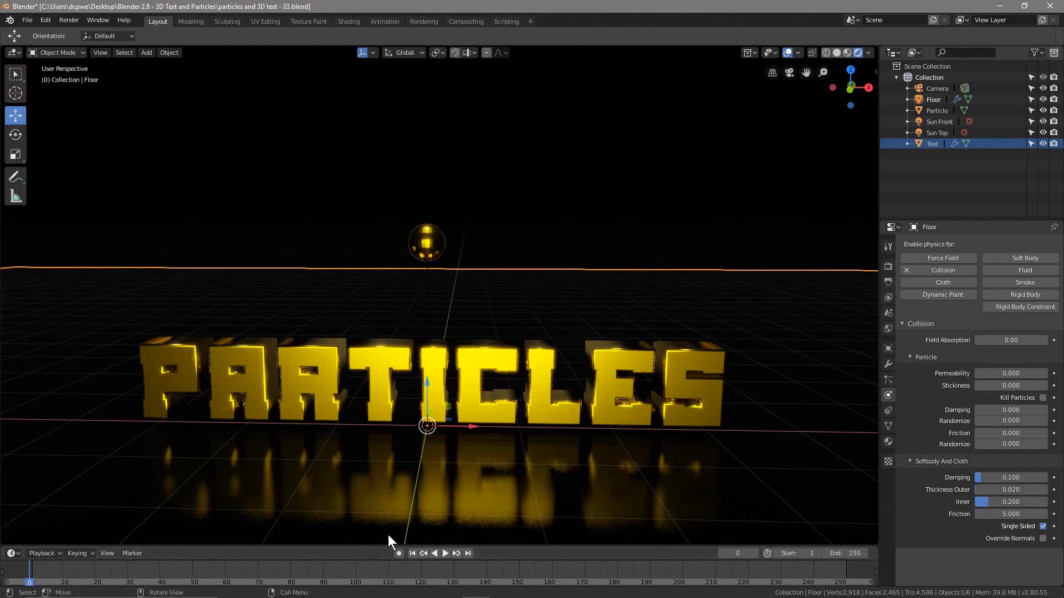
# - Play the animation to check how the particles collide with the floor, and return to frame 1
pyautogui.click(445, 553)
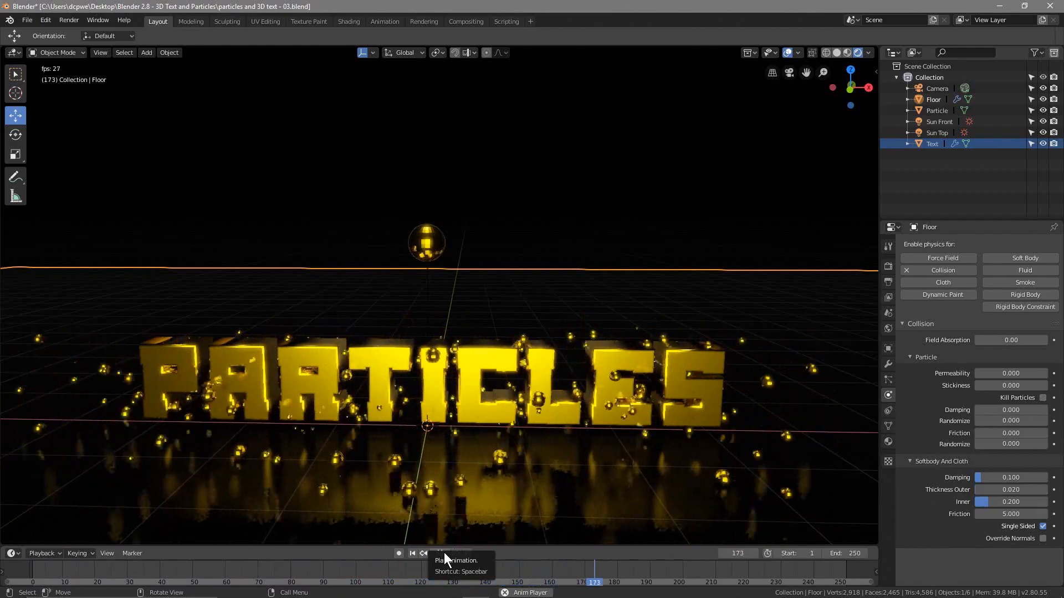
pyautogui.click(444, 553)
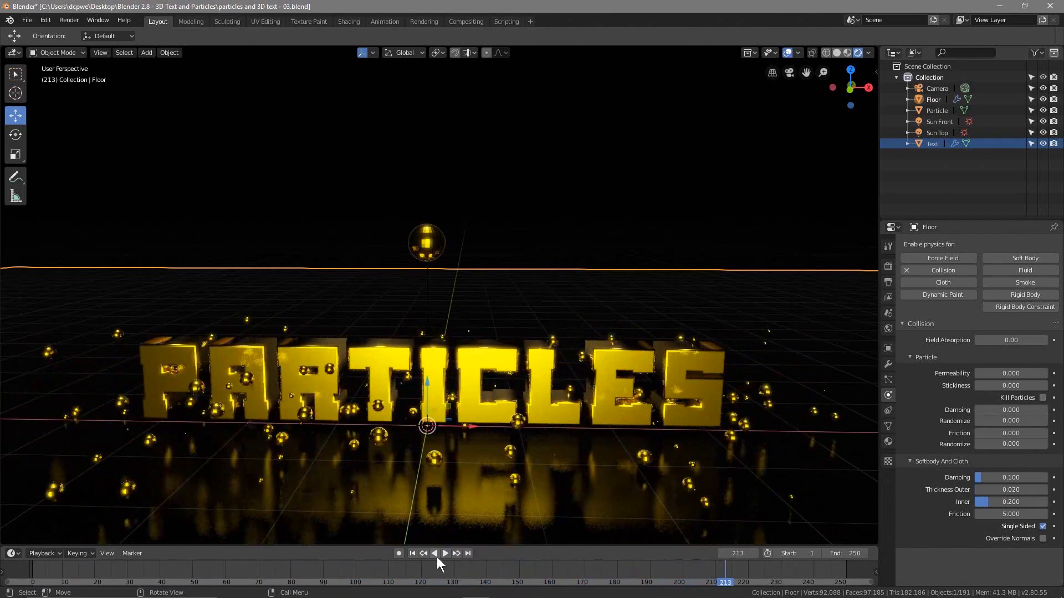
pyautogui.click(412, 553)
# - Move the original Particle sphere straight up, far above the text and out of the close-up view
pyautogui.moveTo(231, 487); pyautogui.dragTo(331, 497, button='middle')
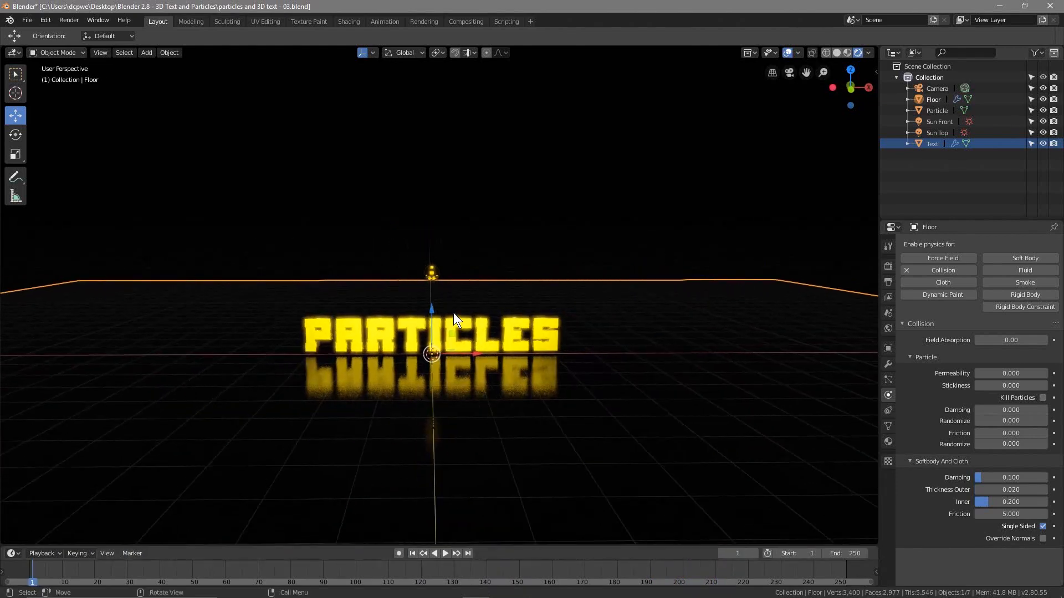
pyautogui.click(428, 274)
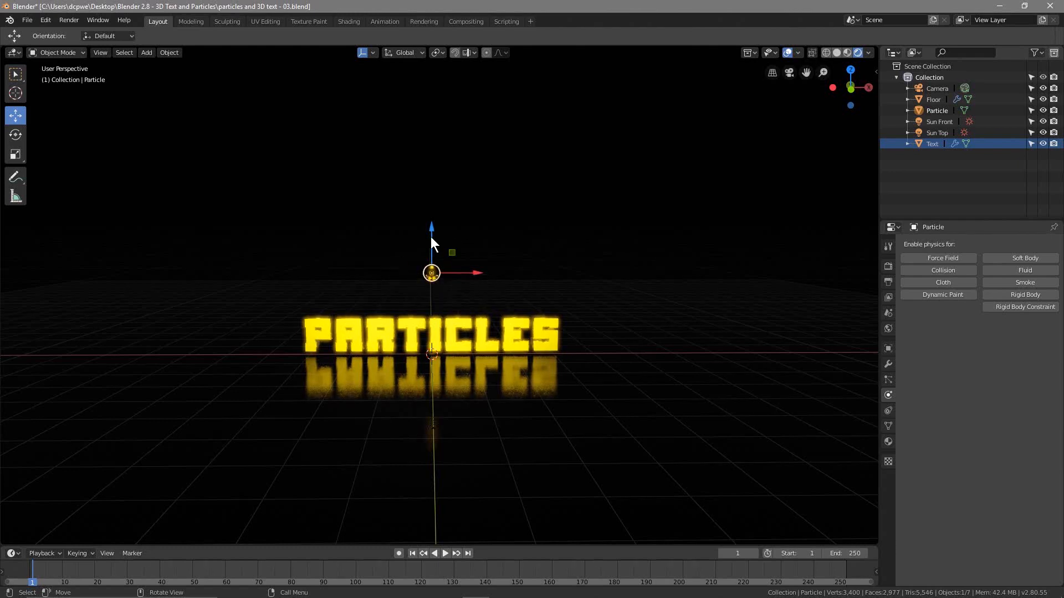
pyautogui.scroll(-5, 427, 258)
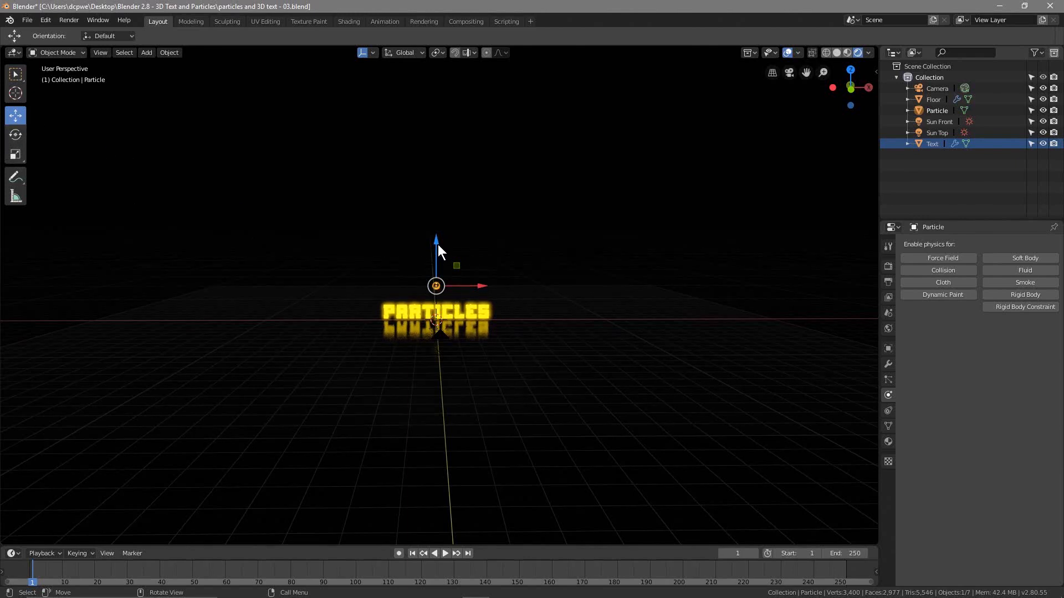
pyautogui.moveTo(438, 245); pyautogui.dragTo(436, 521)
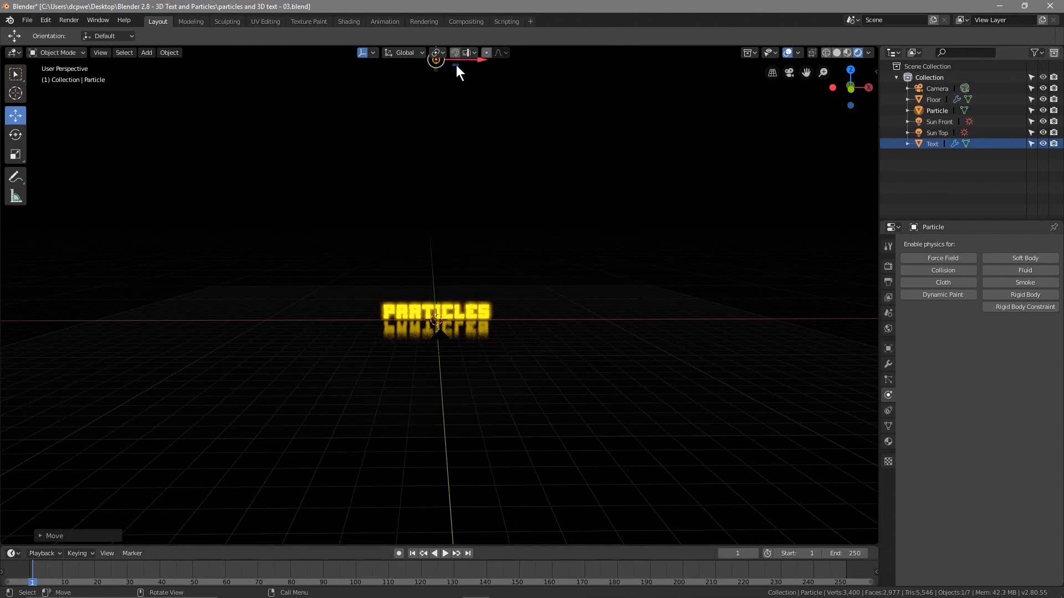
pyautogui.scroll(7, 456, 329)
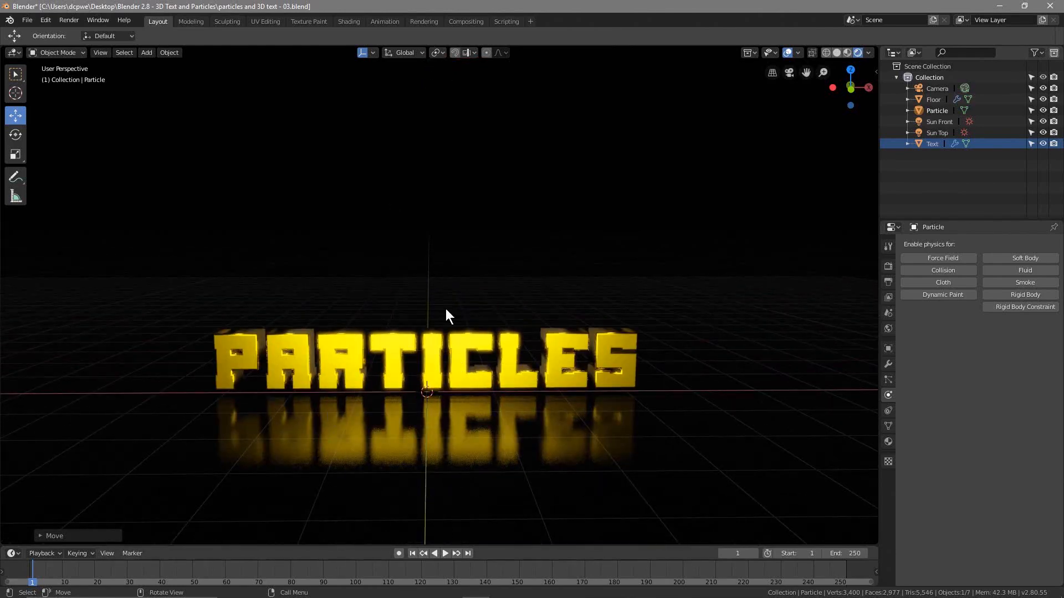
# - Play the particle animation without the source sphere in view, stop it, and return to frame 1
pyautogui.click(444, 553)
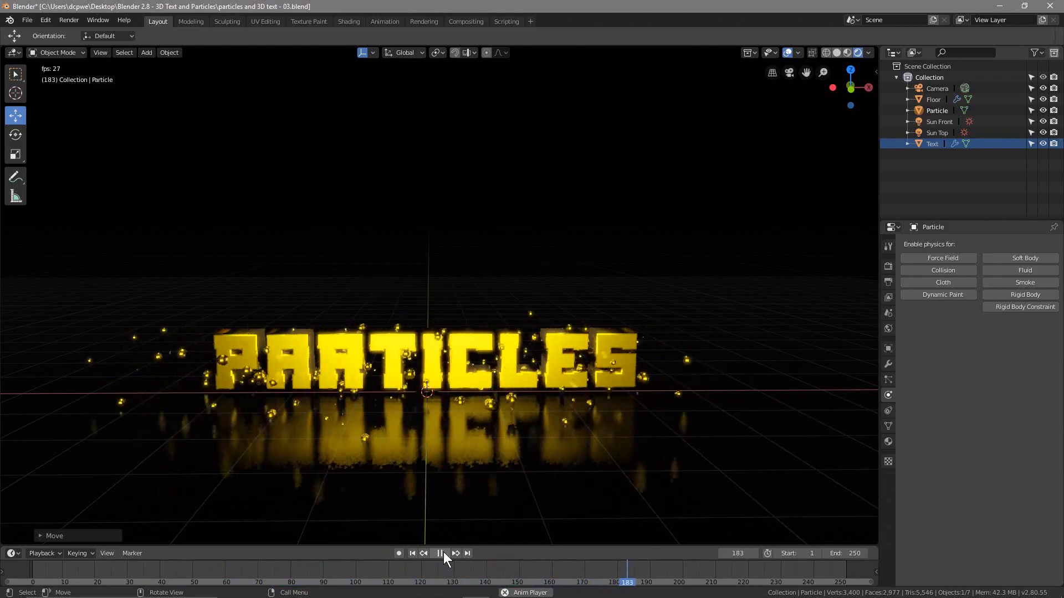
pyautogui.click(442, 553)
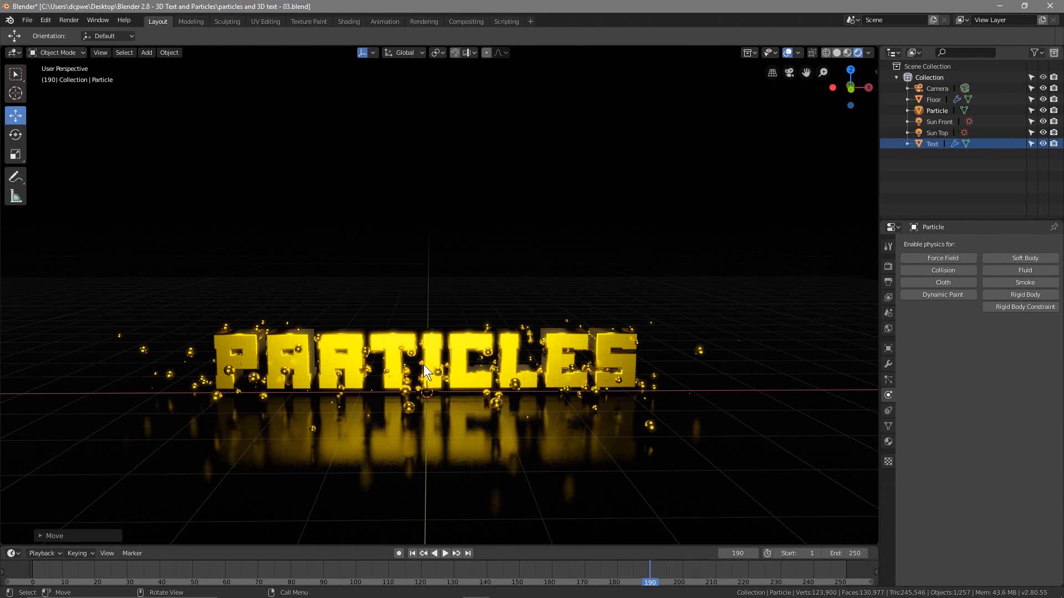
pyautogui.click(411, 553)
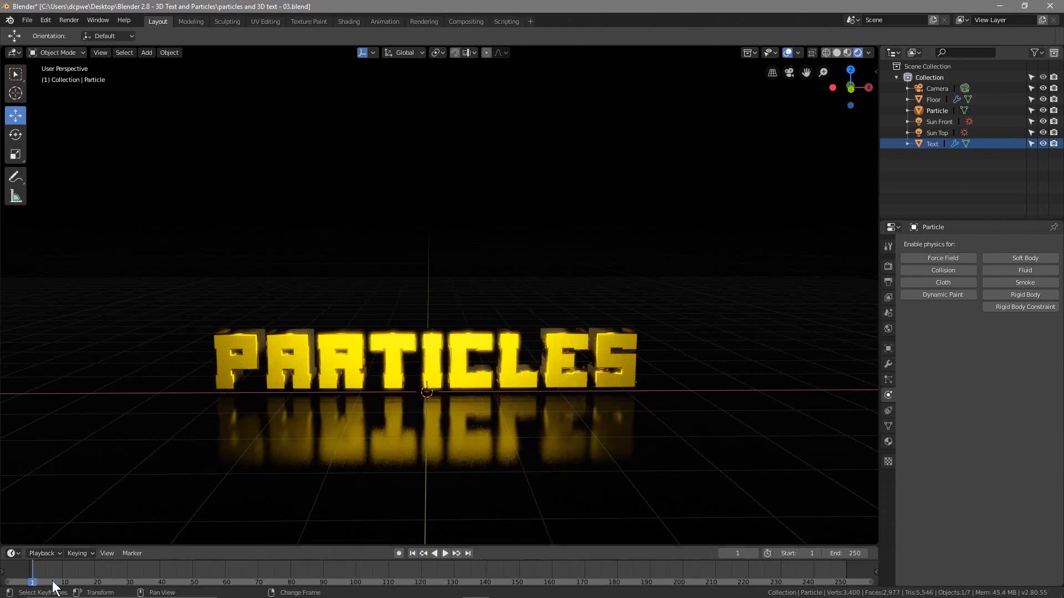
pyautogui.click(398, 554)
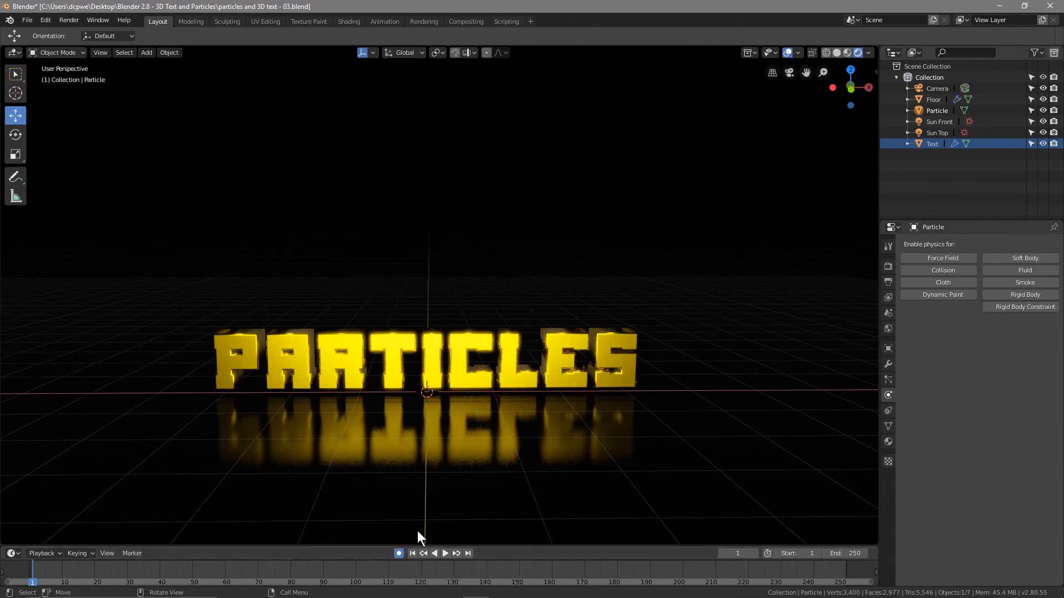
# - Select the PARTICLES text and set its particle emission number to 1500
pyautogui.keyDown('shift'); pyautogui.click(427, 348); pyautogui.keyUp('shift')
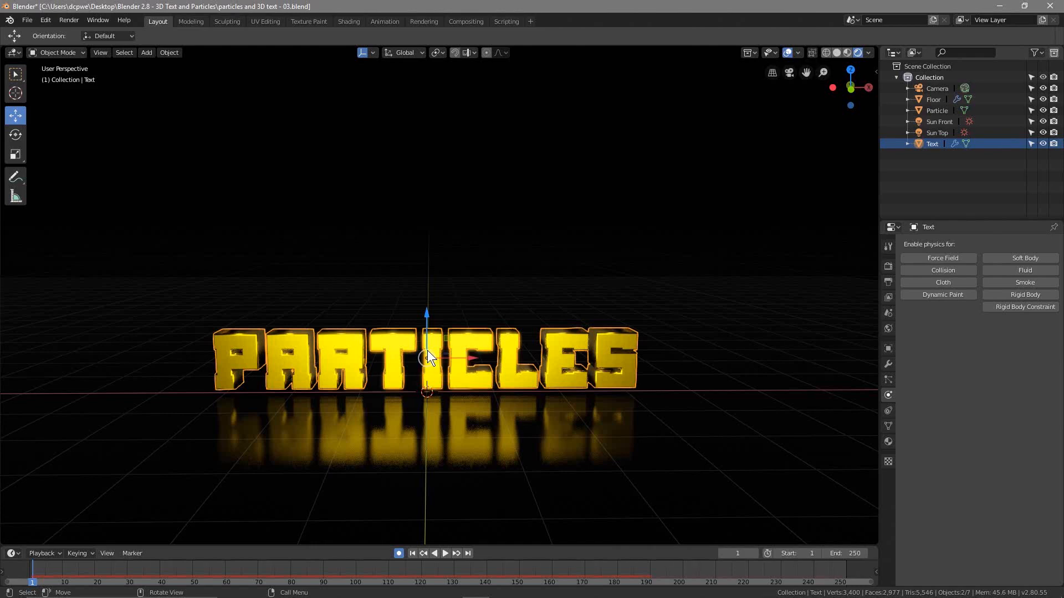
pyautogui.click(888, 379)
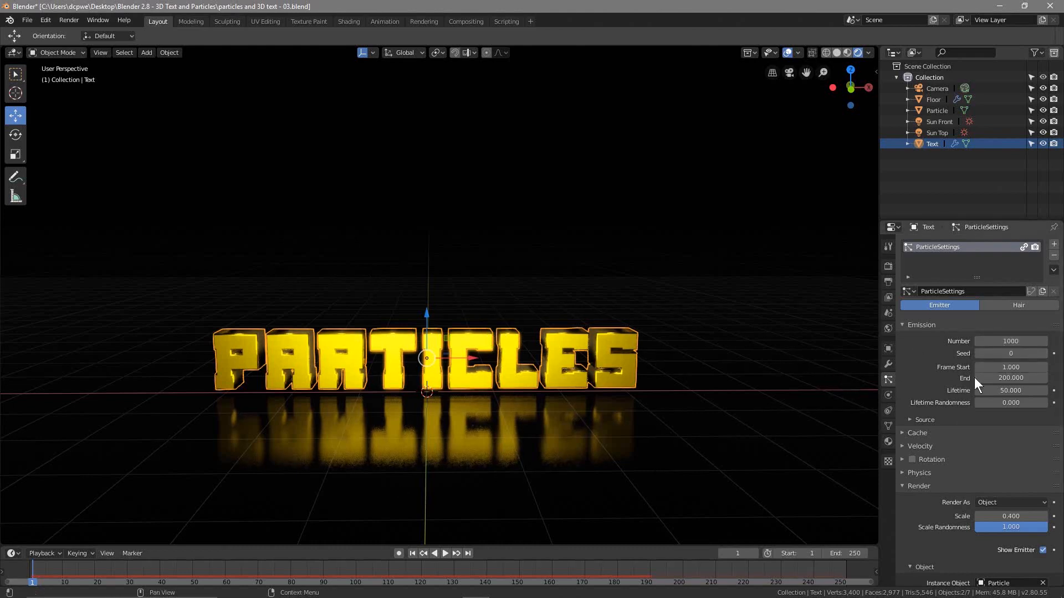
pyautogui.click(1011, 340)
pyautogui.write('1')
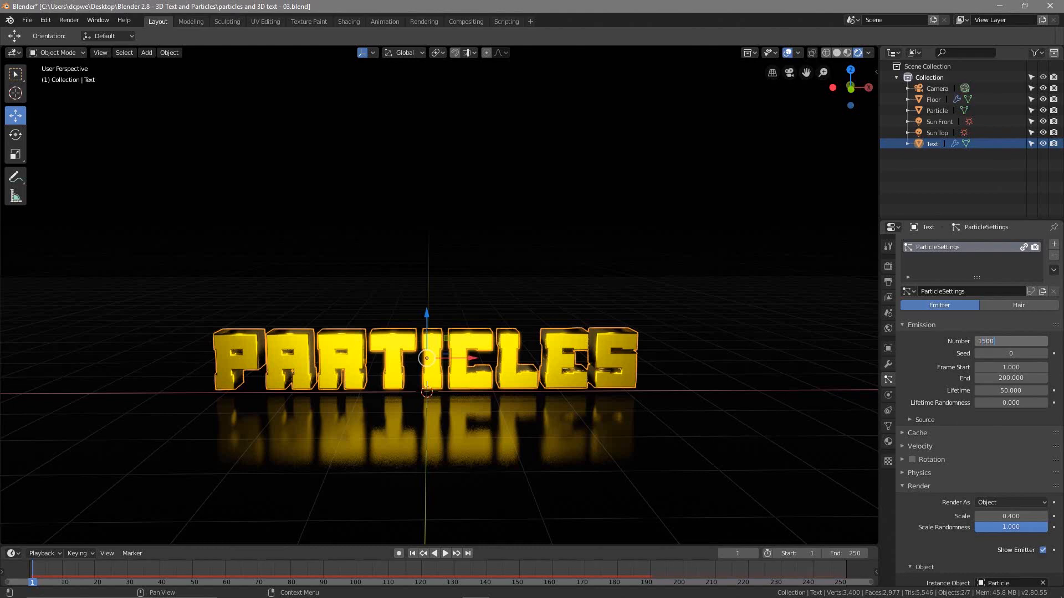
pyautogui.write('500')
pyautogui.press('Return')
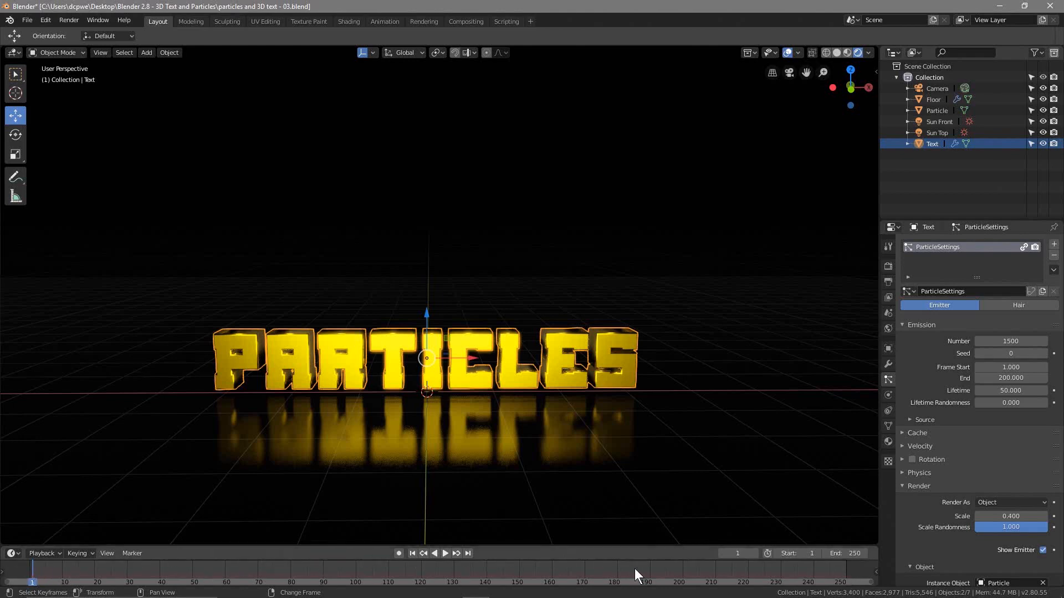
# - Set the scene's output frame rate to 30 fps
pyautogui.click(887, 284)
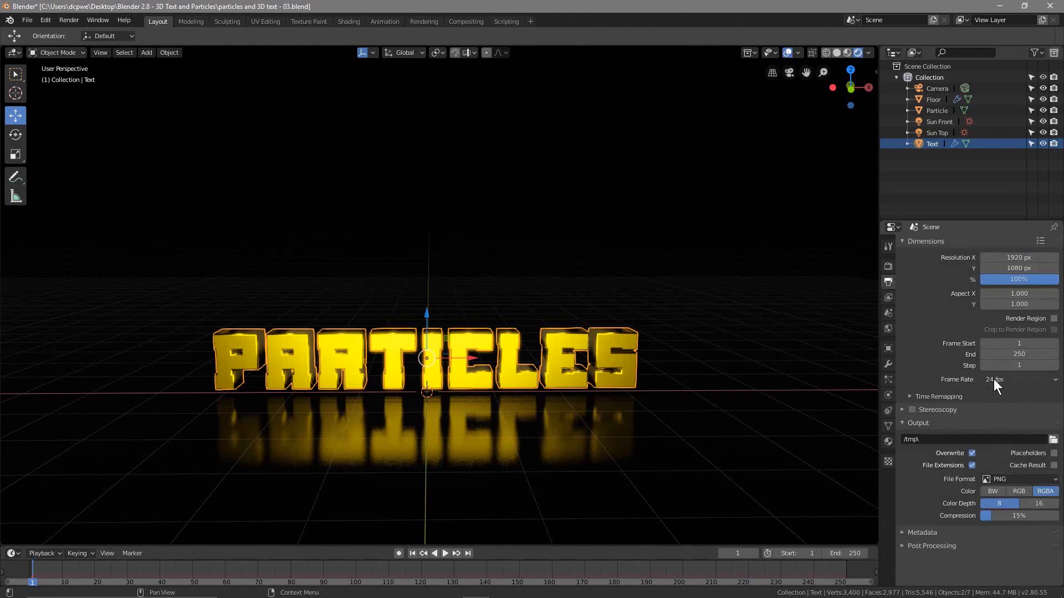
pyautogui.click(1011, 379)
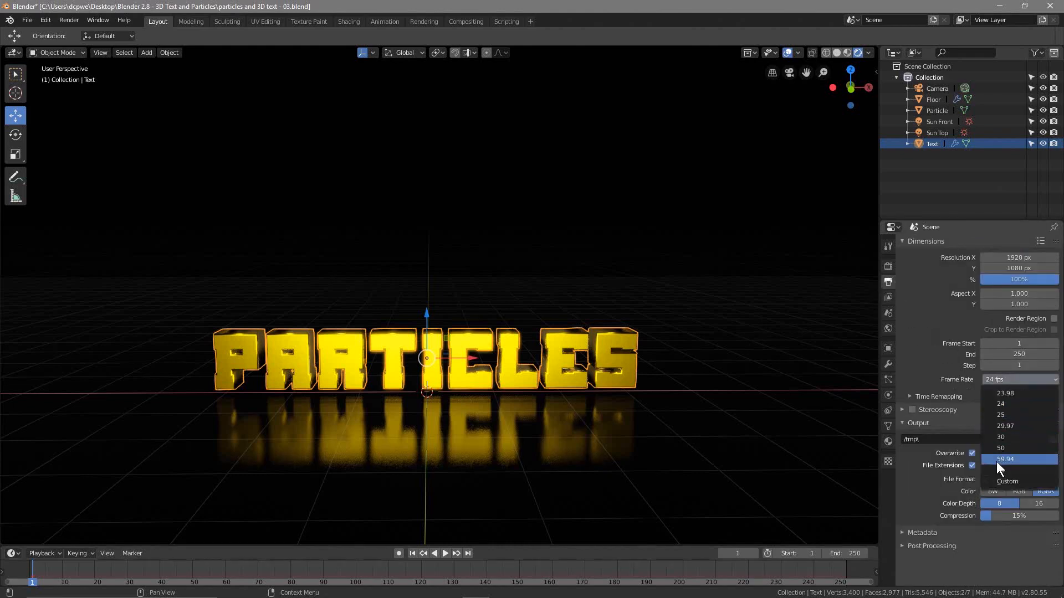
pyautogui.click(1000, 438)
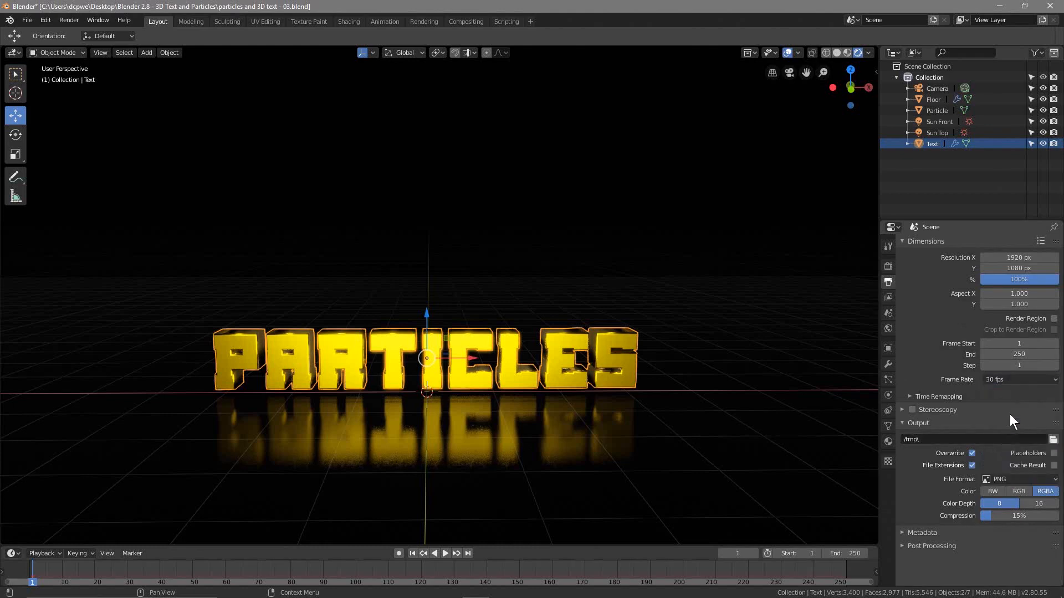
pyautogui.click(887, 265)
# - Open Calculator, divide 240 by 30 to work out the animation length in seconds, and close it
pyautogui.press('super')
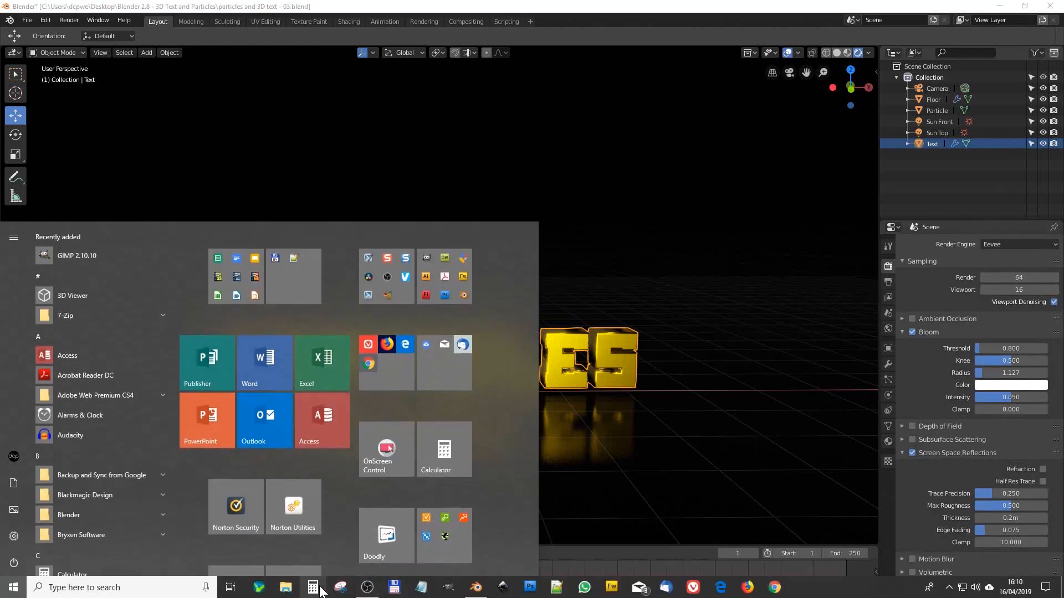
pyautogui.click(315, 591)
pyautogui.click(566, 408)
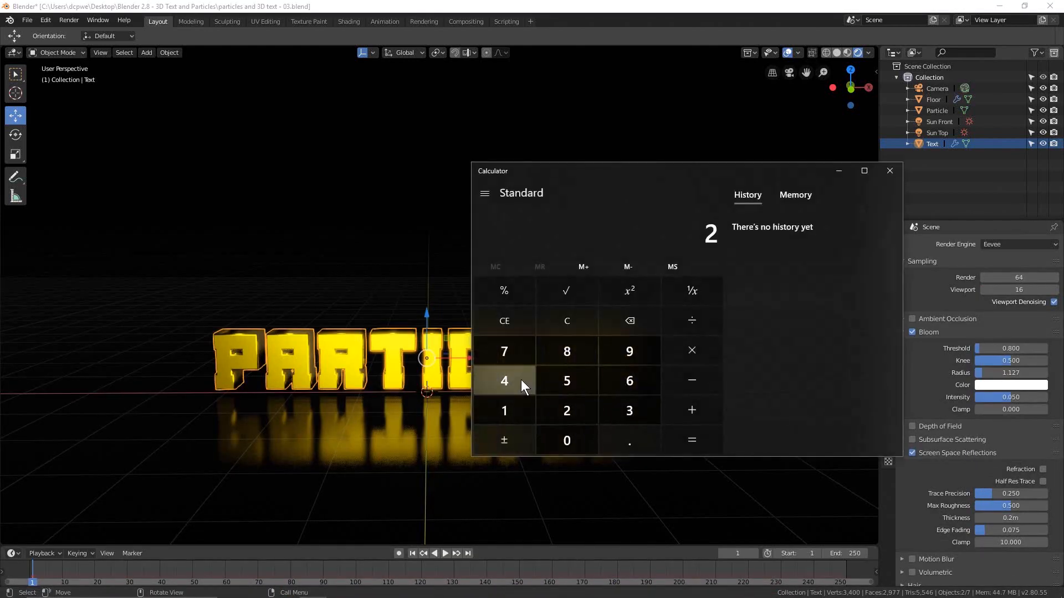
pyautogui.click(513, 381)
pyautogui.click(562, 440)
pyautogui.click(671, 329)
pyautogui.click(630, 410)
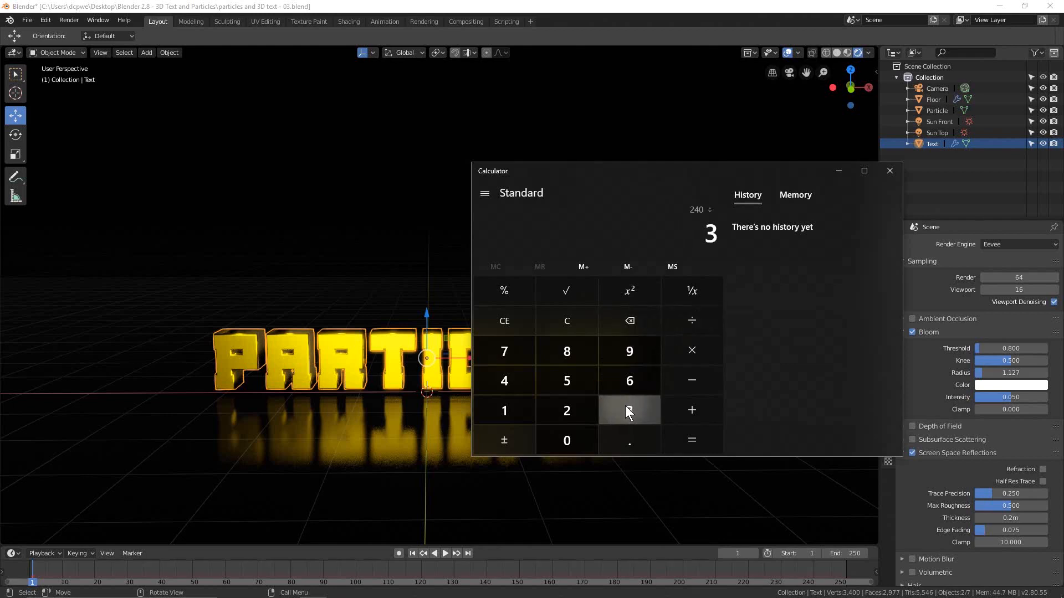
pyautogui.click(566, 441)
pyautogui.click(682, 442)
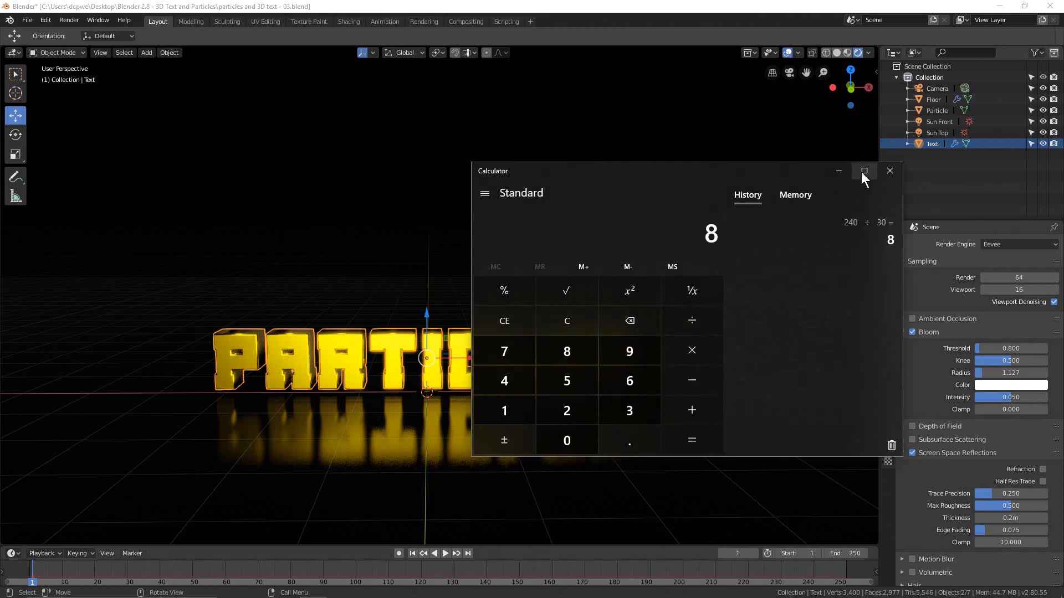
pyautogui.click(889, 171)
# - Set the end frame of the timeline to 240
pyautogui.click(846, 553)
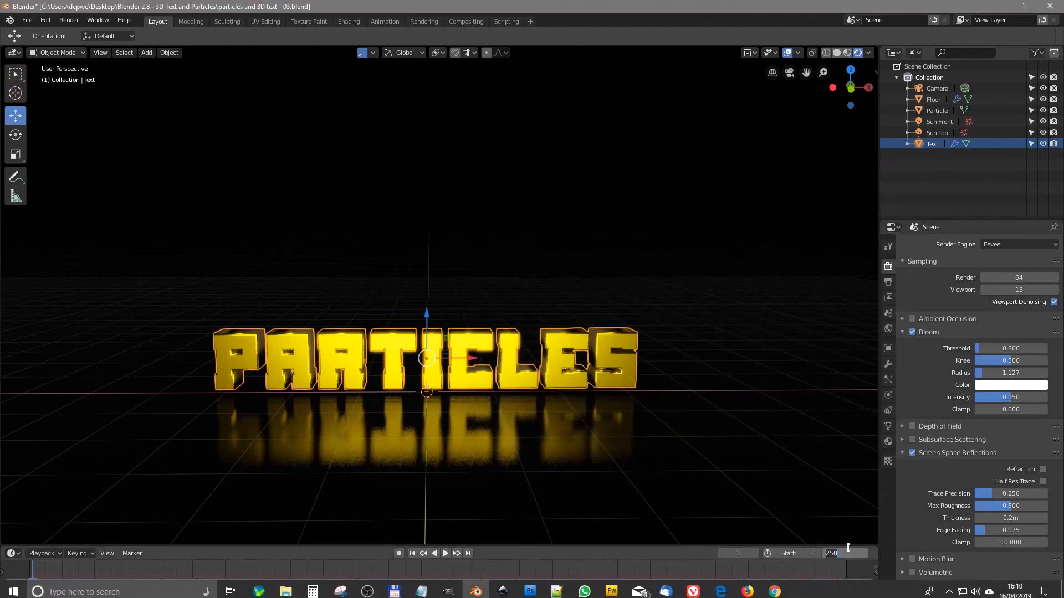
pyautogui.write('240')
pyautogui.press('Return')
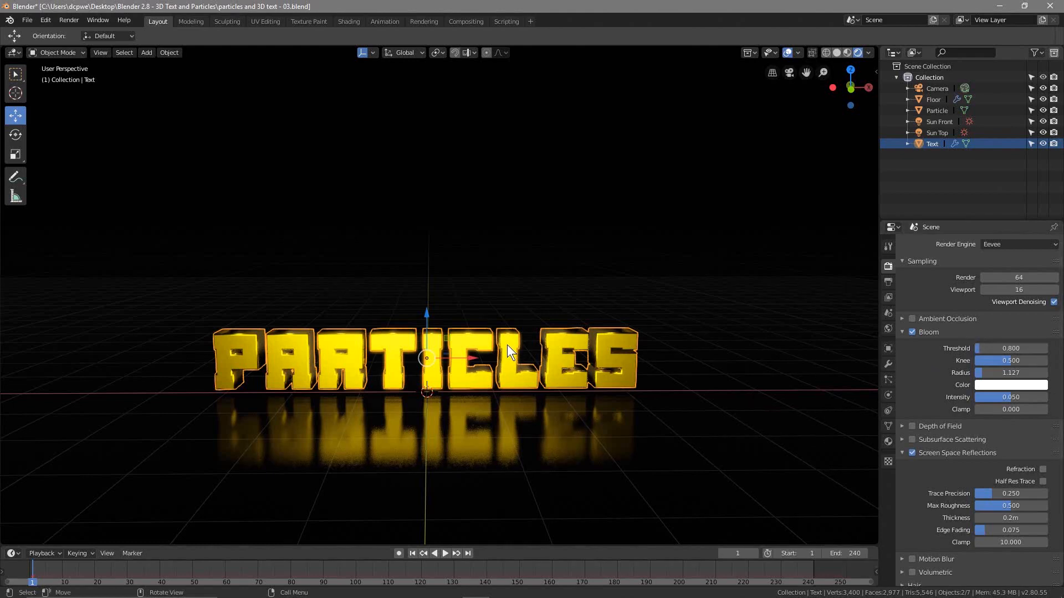
# - Set the end frame of the text's particle emission to 180
pyautogui.click(887, 378)
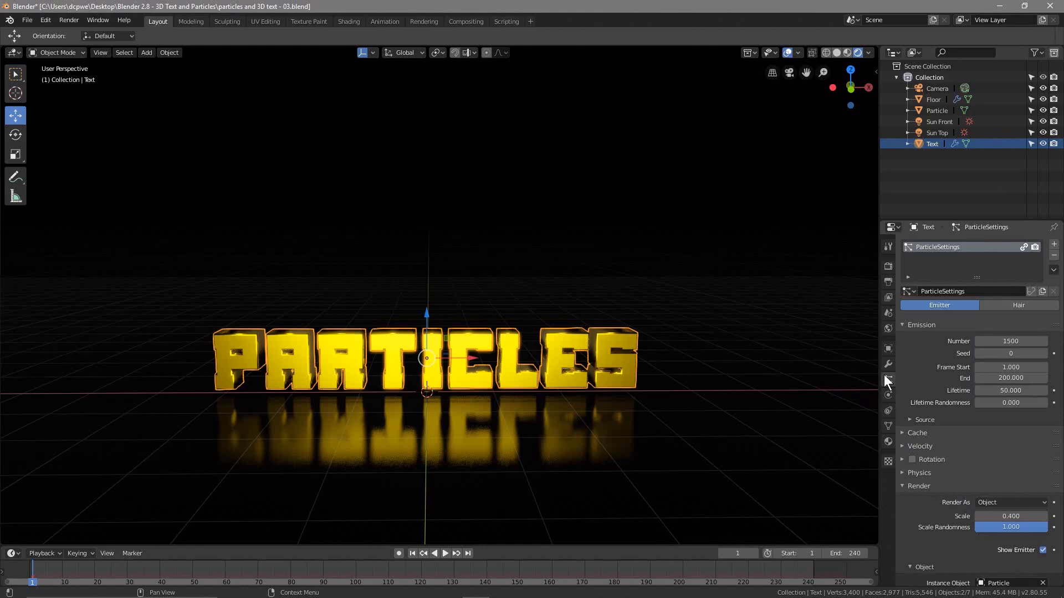
pyautogui.click(1003, 378)
pyautogui.write('180')
pyautogui.press('Return')
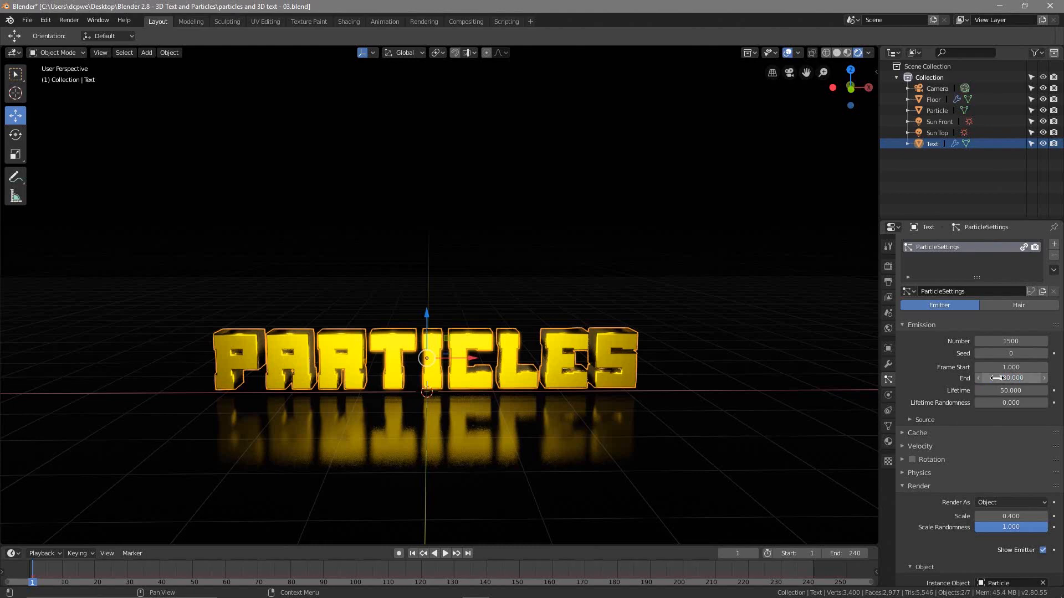
# - Set the lifetime of the text's particles to 59 and play the animation from frame 1
pyautogui.moveTo(1010, 390)
pyautogui.mouseDown()
pyautogui.moveTo(1044, 390)
pyautogui.moveTo(1010, 390)
pyautogui.mouseUp()
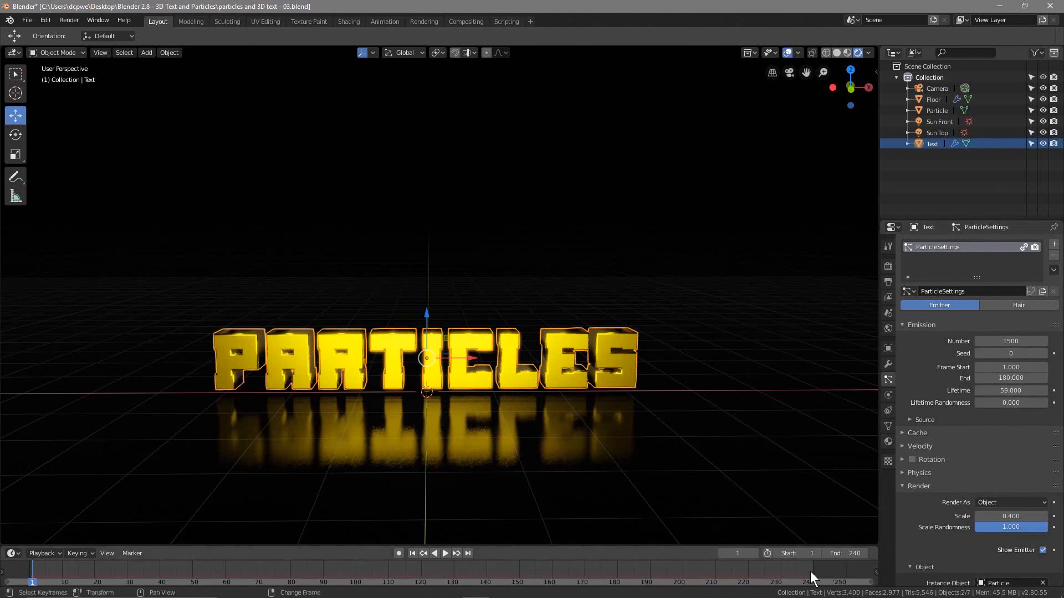
pyautogui.click(441, 553)
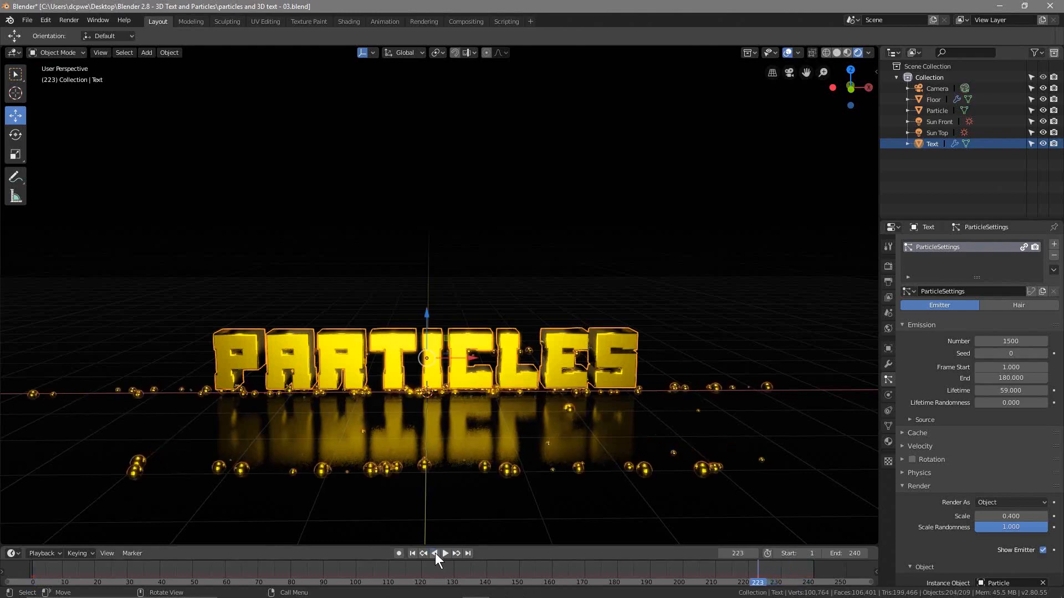
pyautogui.click(415, 554)
pyautogui.click(444, 553)
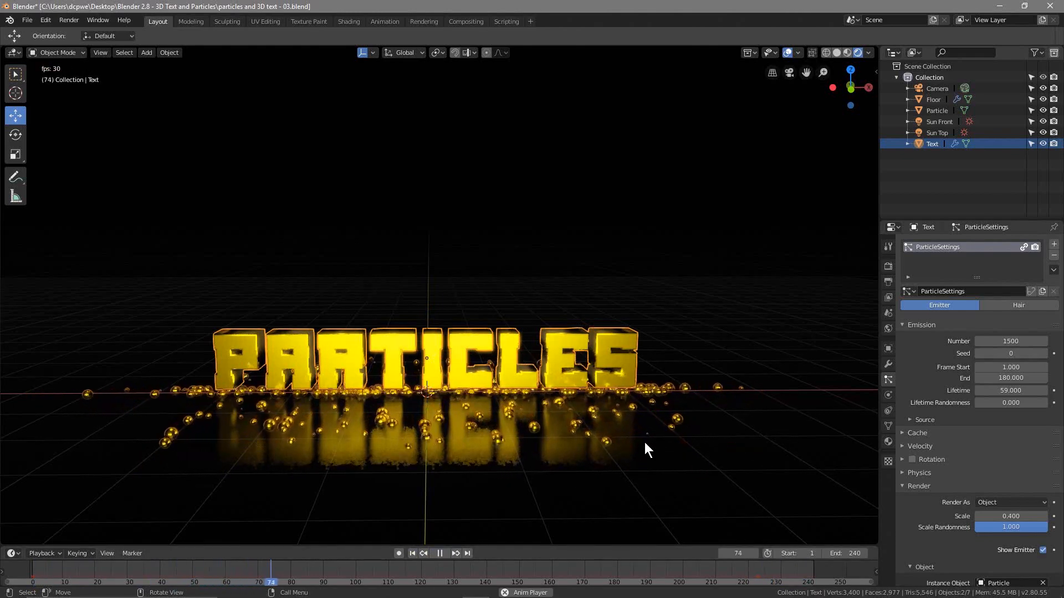
# - Scrub the timeline back to frame 2 and save the file
pyautogui.moveTo(391, 580); pyautogui.dragTo(36, 562)
pyautogui.click(27, 20)
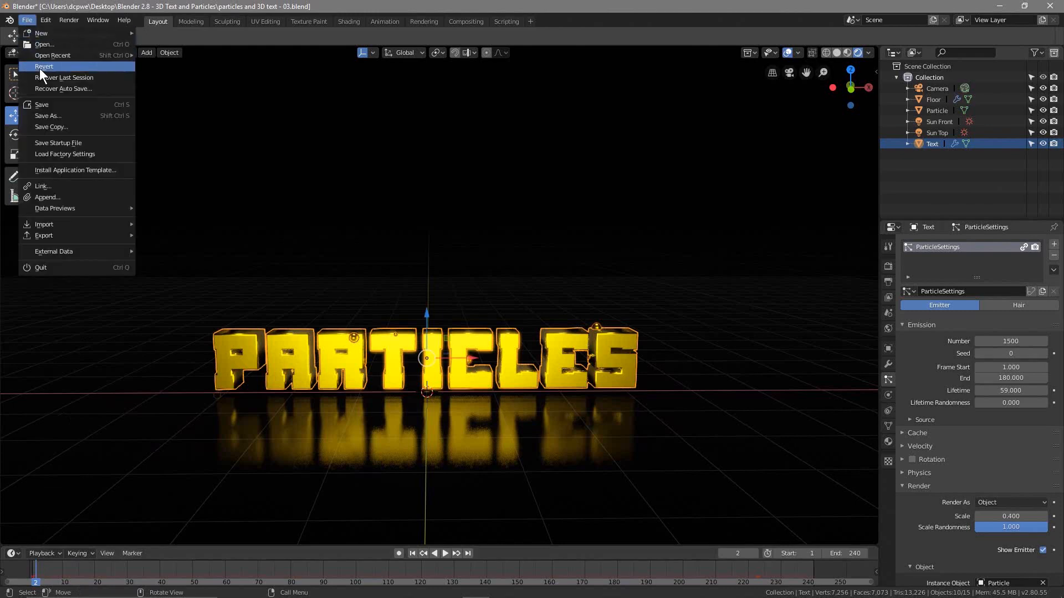
pyautogui.click(48, 104)
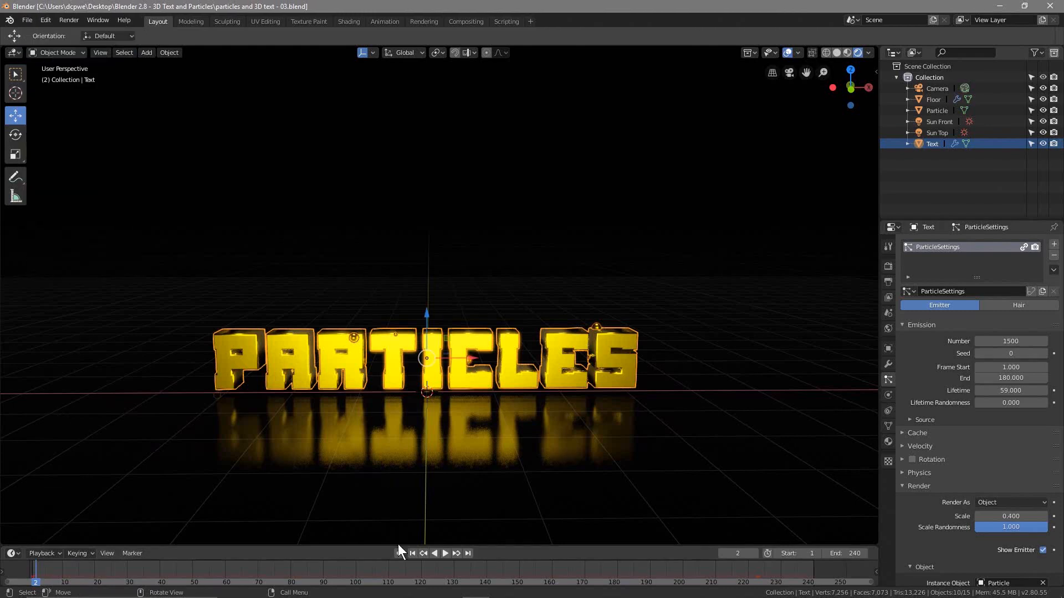
# - Play the particle animation from a slightly turned, lower angle, return to frame 1 and save the file
pyautogui.click(444, 554)
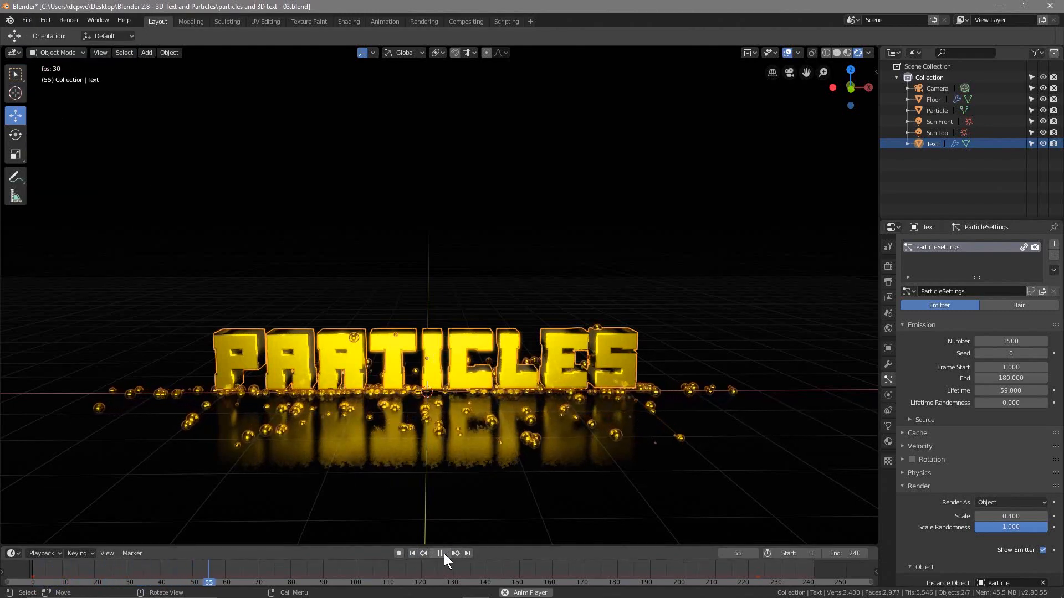
pyautogui.moveTo(376, 421)
pyautogui.mouseDown(button='middle')
pyautogui.moveTo(518, 412)
pyautogui.moveTo(531, 374)
pyautogui.moveTo(520, 407)
pyautogui.moveTo(391, 410)
pyautogui.mouseUp(button='middle')
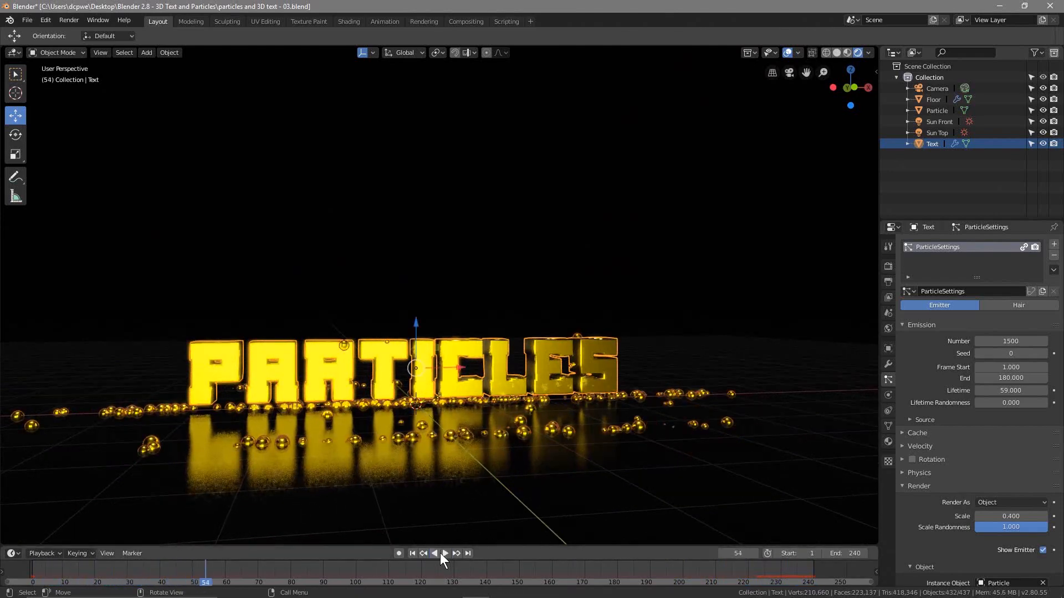
pyautogui.click(440, 553)
pyautogui.click(413, 553)
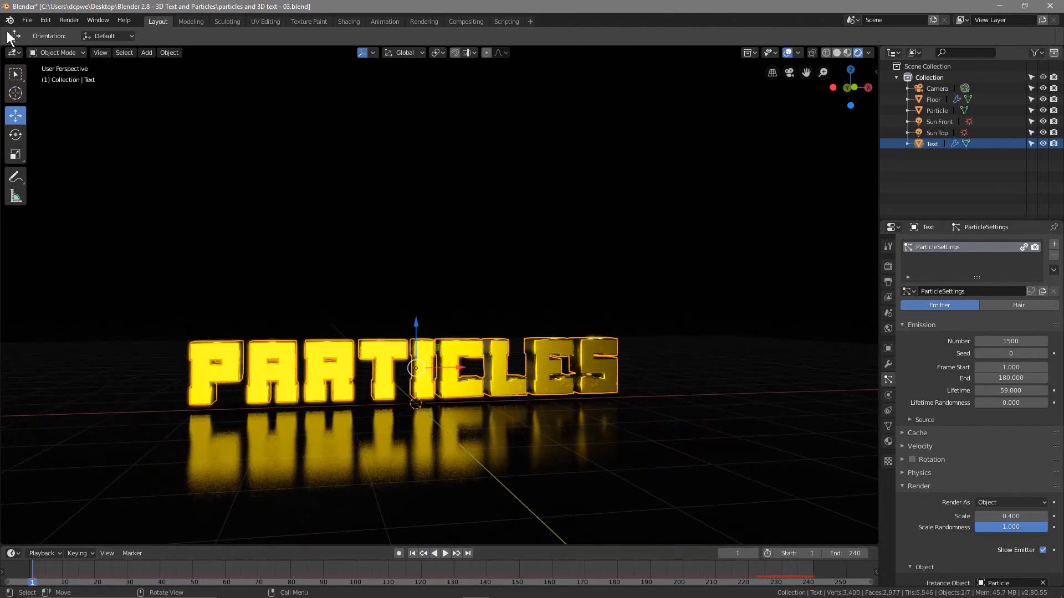
pyautogui.click(27, 20)
pyautogui.click(53, 104)
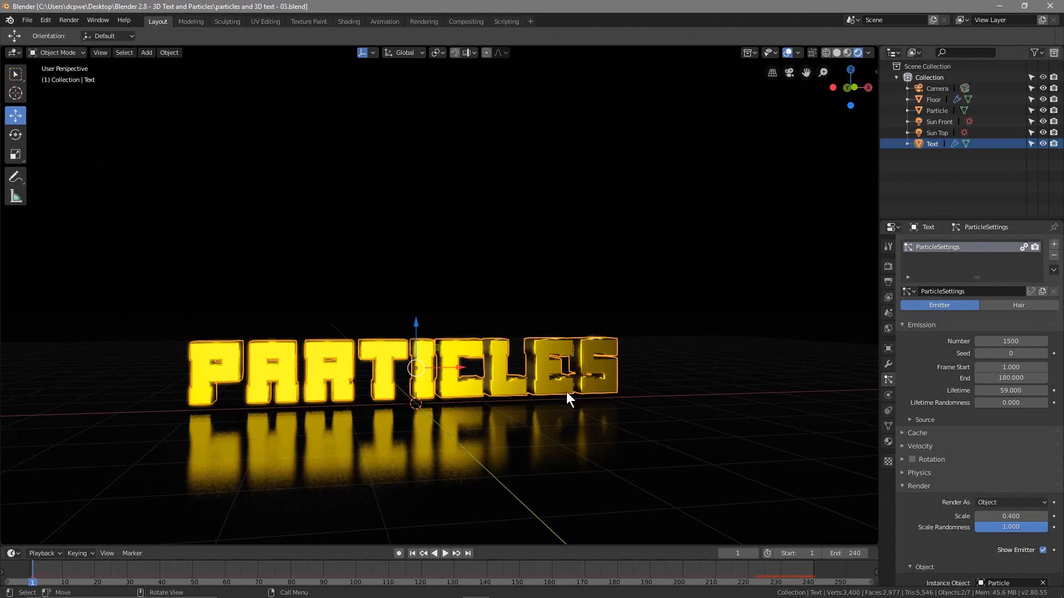
# - Face the text from the front and expand the cache settings of its particle system
pyautogui.moveTo(567, 391); pyautogui.dragTo(604, 392, button='middle')
pyautogui.scroll(-3, 946, 394)
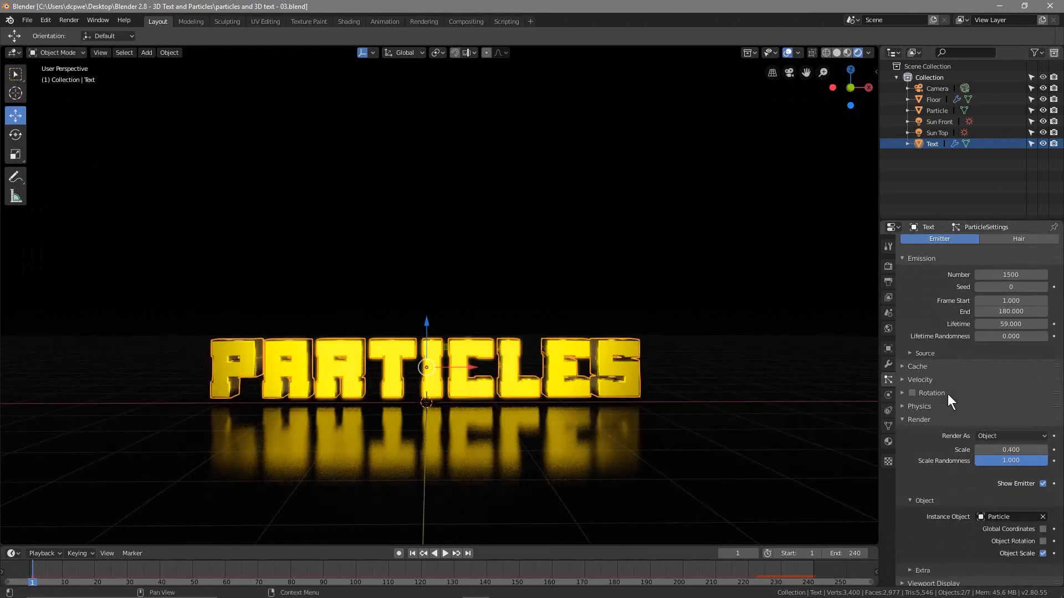
pyautogui.click(921, 368)
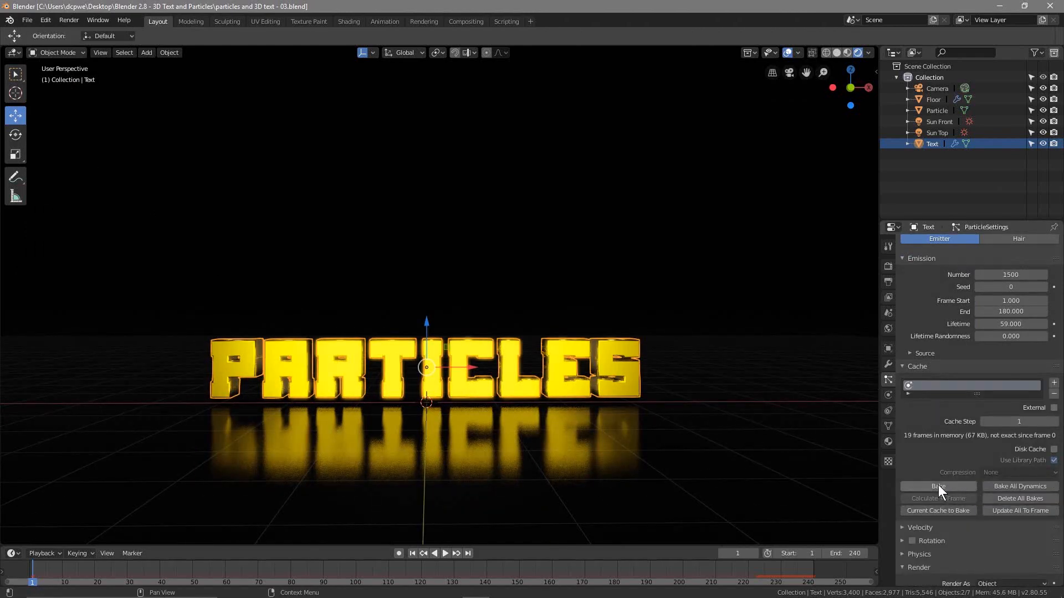
# - Scrub through the early frames and play the animation to check the particle emission from the front
pyautogui.moveTo(116, 578); pyautogui.dragTo(63, 578, button='right')
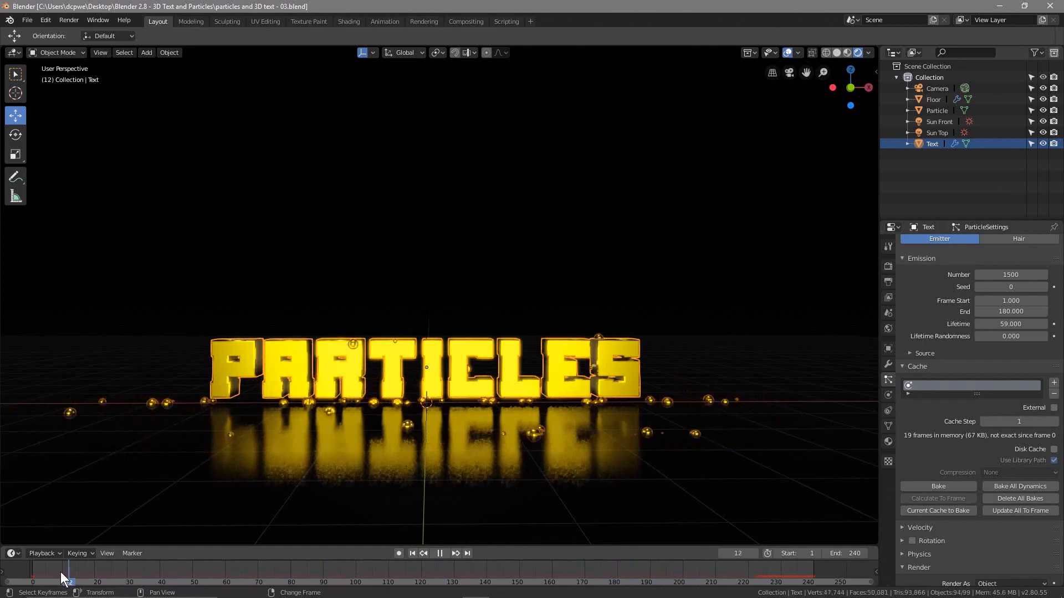
pyautogui.click(450, 551)
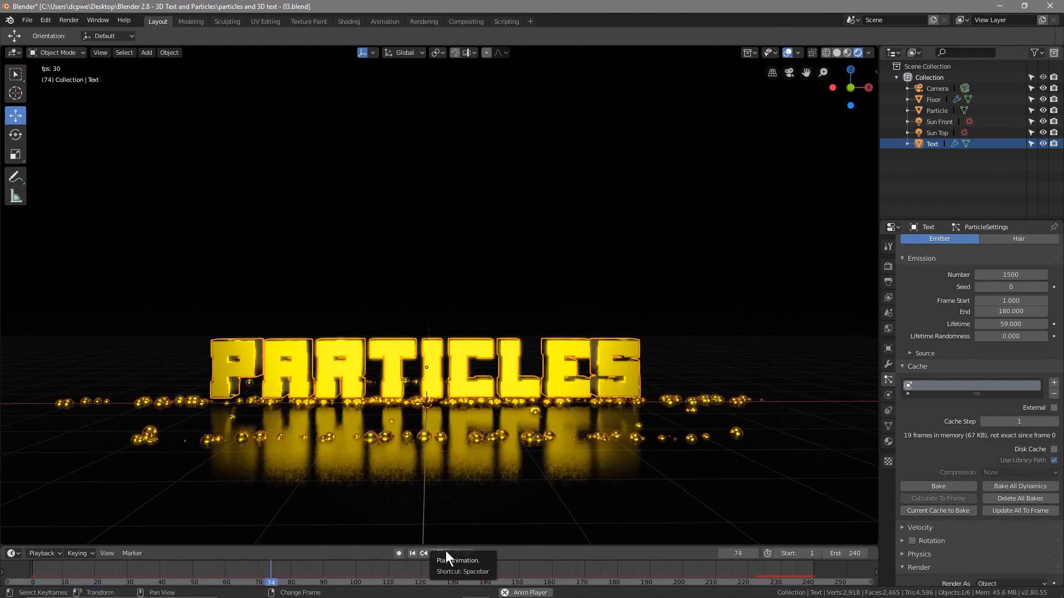
pyautogui.click(445, 551)
# - Look down on the text from above and play the animation from frame 1 to check how the particles spread
pyautogui.moveTo(676, 319); pyautogui.dragTo(488, 507, button='middle')
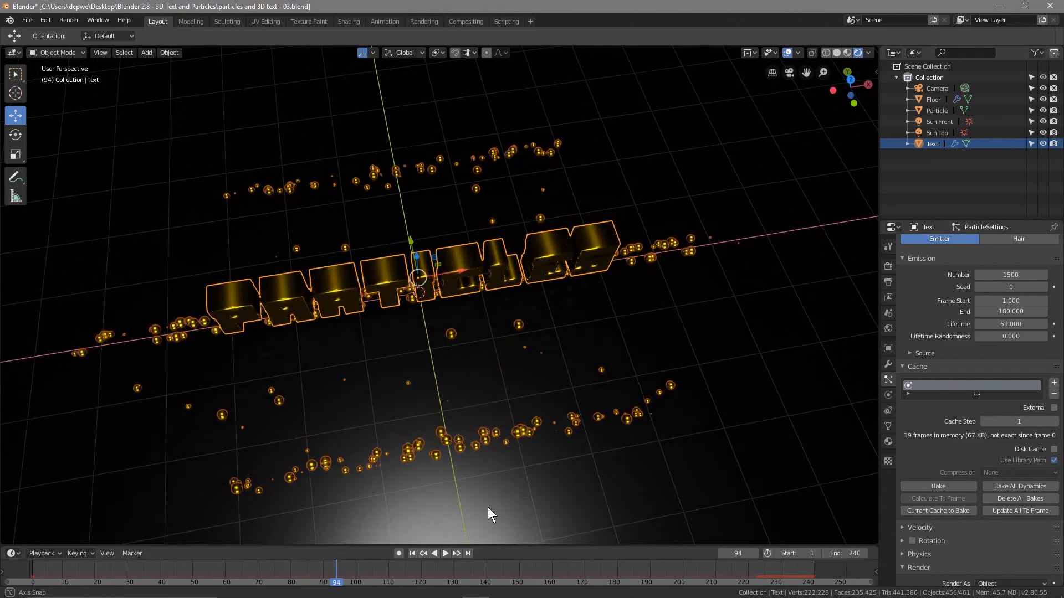
pyautogui.click(413, 554)
pyautogui.click(446, 554)
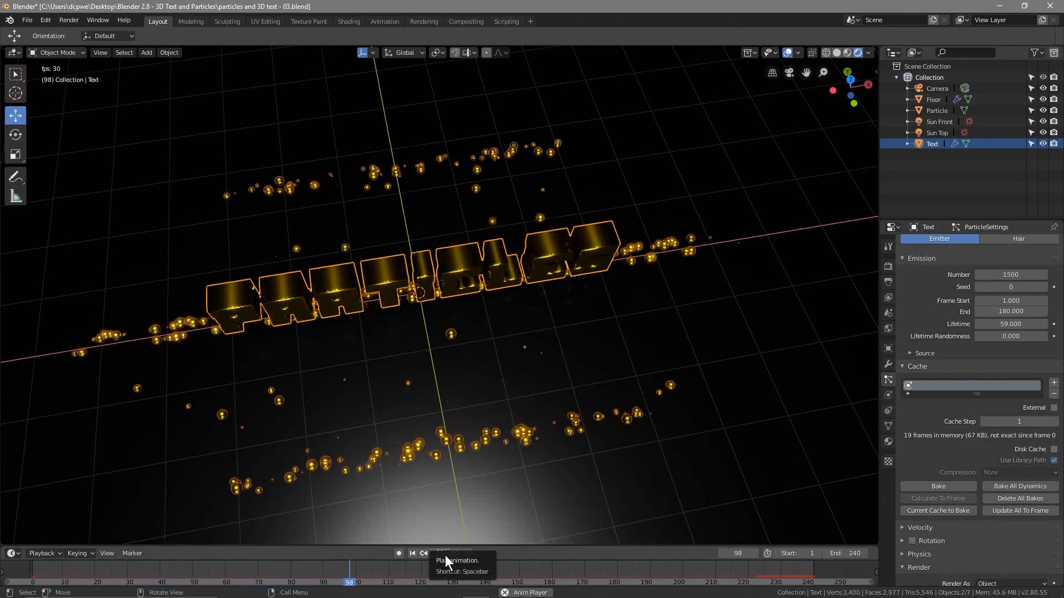
pyautogui.click(444, 555)
# - Reselect the text after selecting the floor and review its particle cache and render settings
pyautogui.click(611, 347)
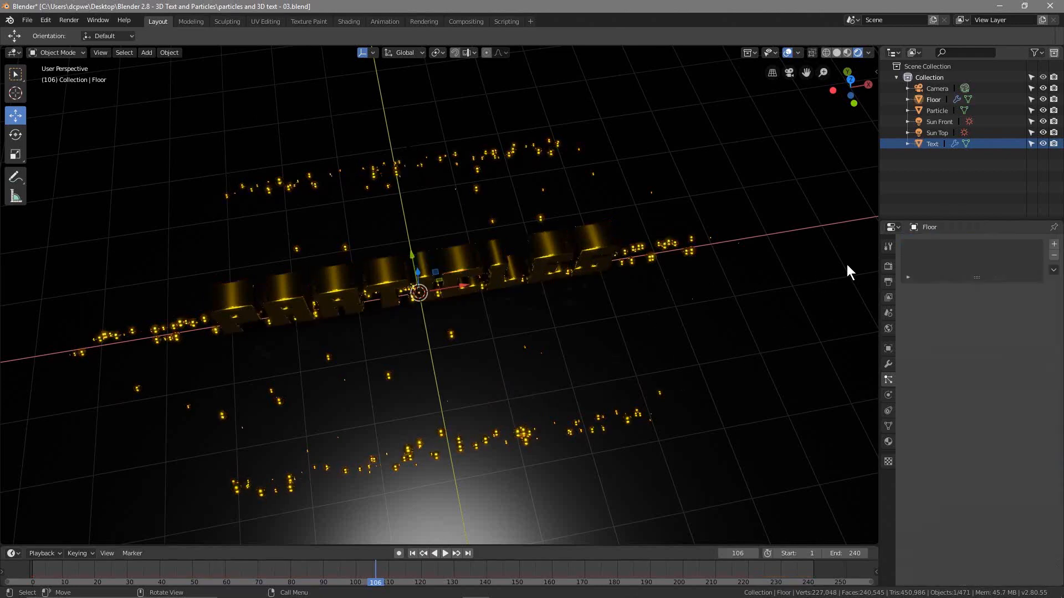
pyautogui.click(437, 255)
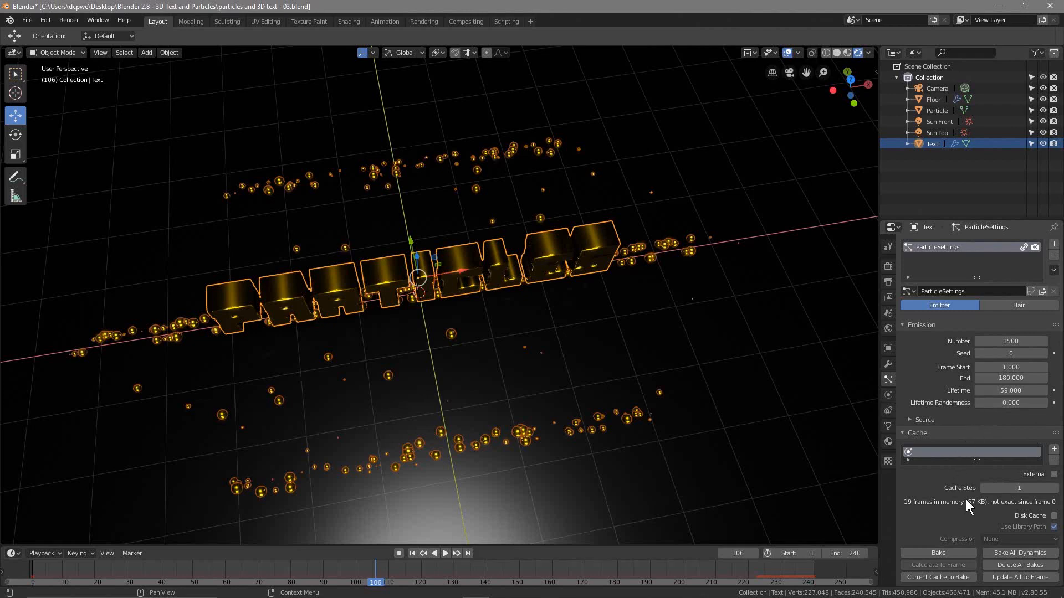
pyautogui.scroll(-8, 966, 500)
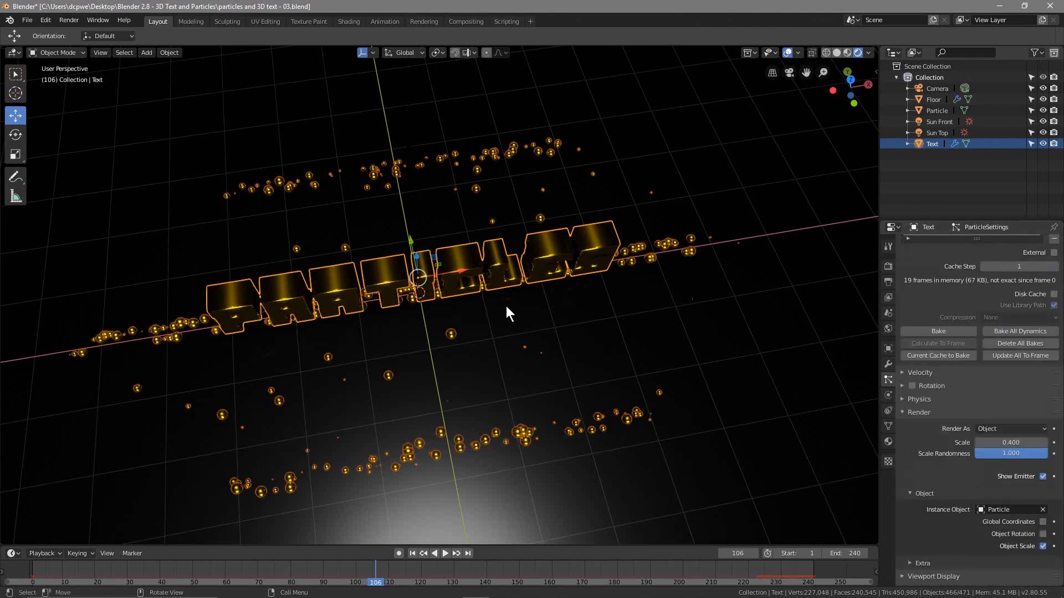
# - Save the file and play the animation from frame 1, seen from above
pyautogui.click(27, 20)
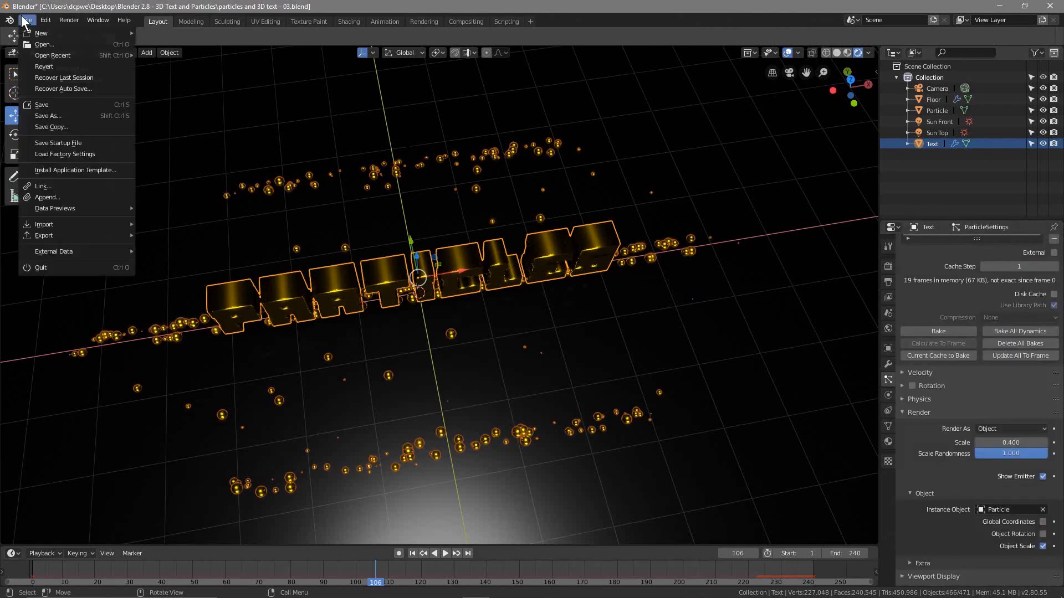
pyautogui.click(54, 104)
pyautogui.click(413, 553)
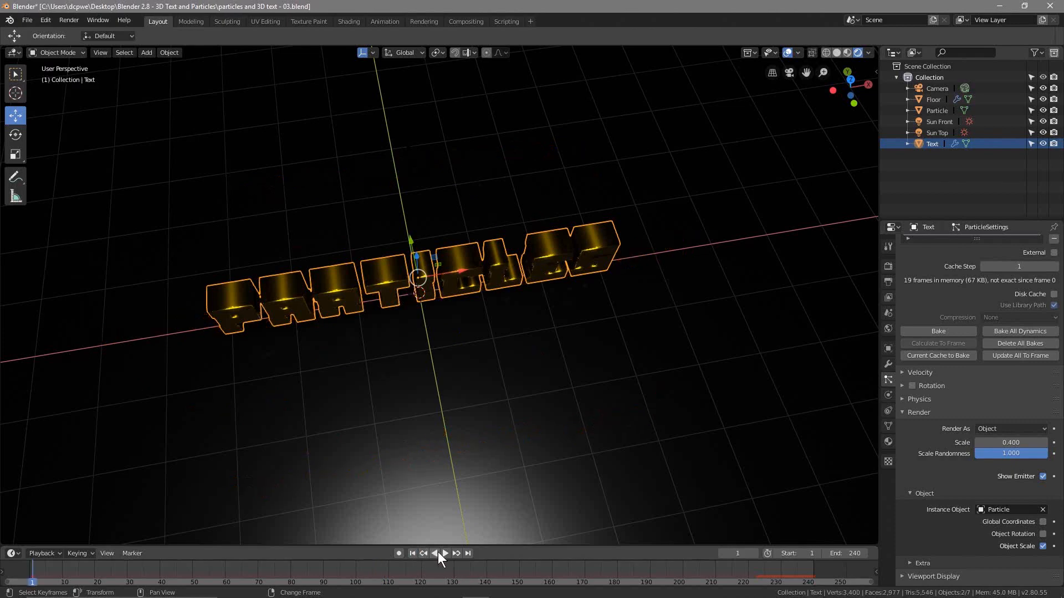
pyautogui.click(437, 553)
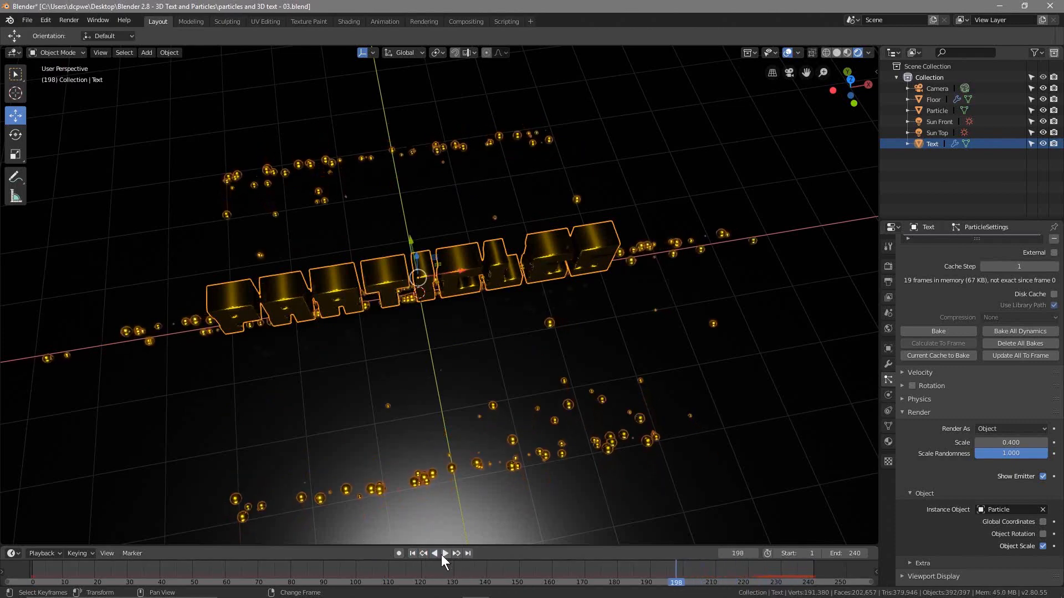
# - Replay the animation from frame 1, stop at frame 40 and save the file
pyautogui.click(415, 558)
pyautogui.click(445, 553)
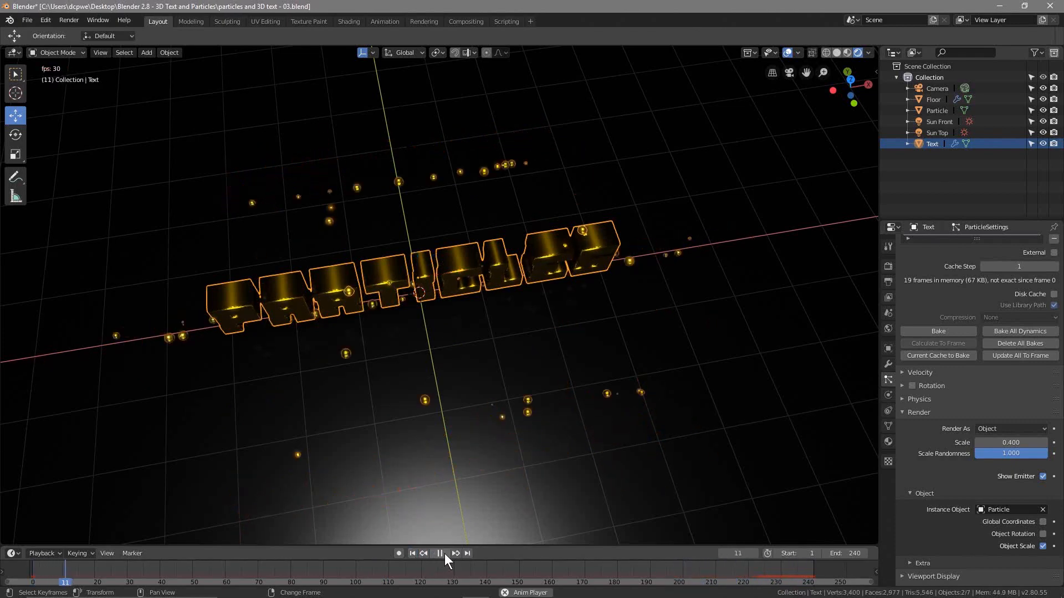
pyautogui.click(444, 553)
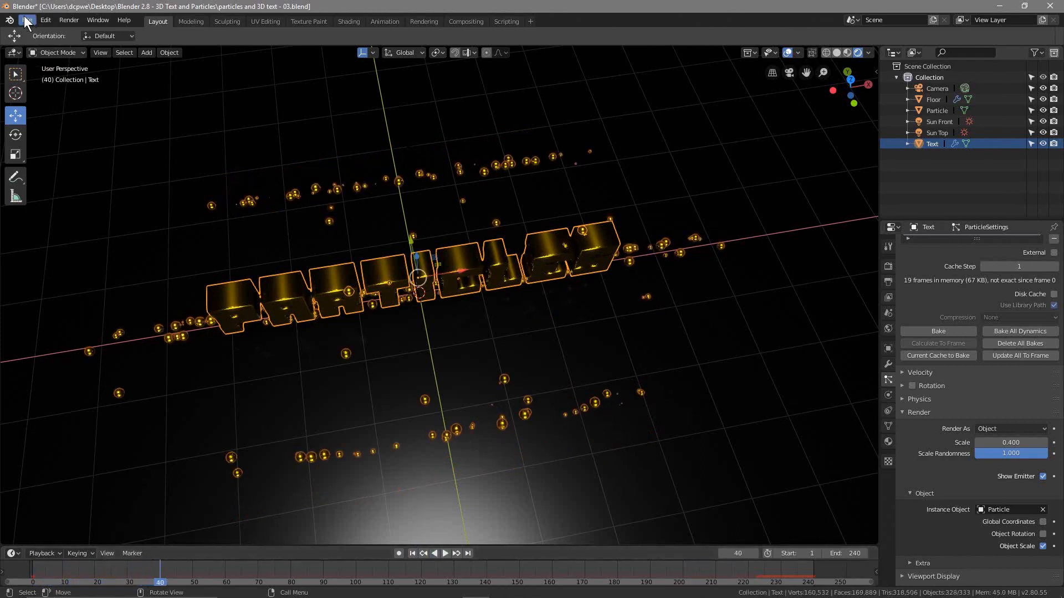
pyautogui.click(26, 21)
pyautogui.click(48, 105)
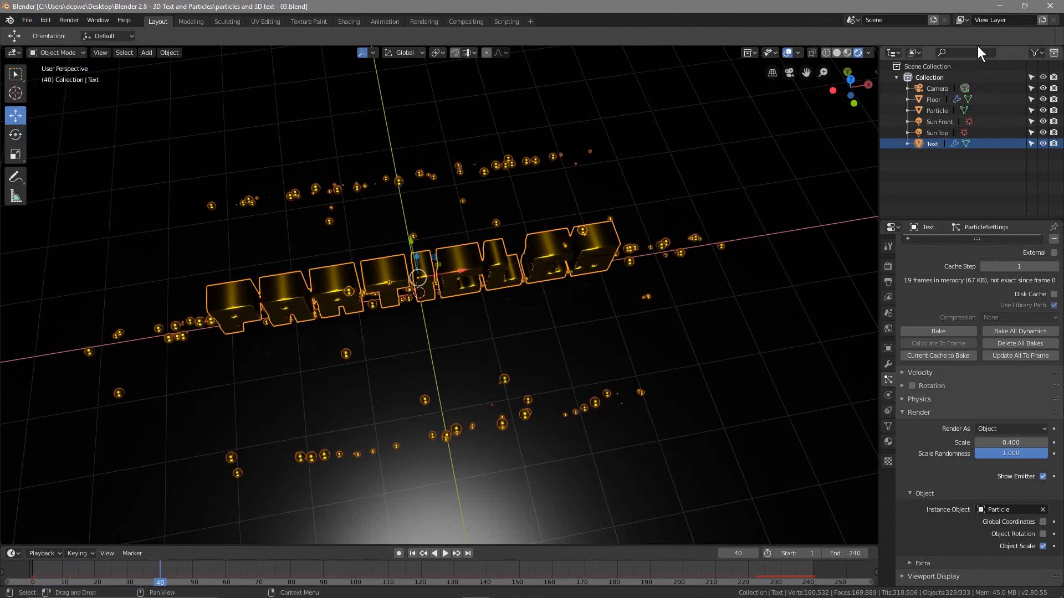
# - Close Blender, start it again and dismiss the splash screen
pyautogui.click(1050, 7)
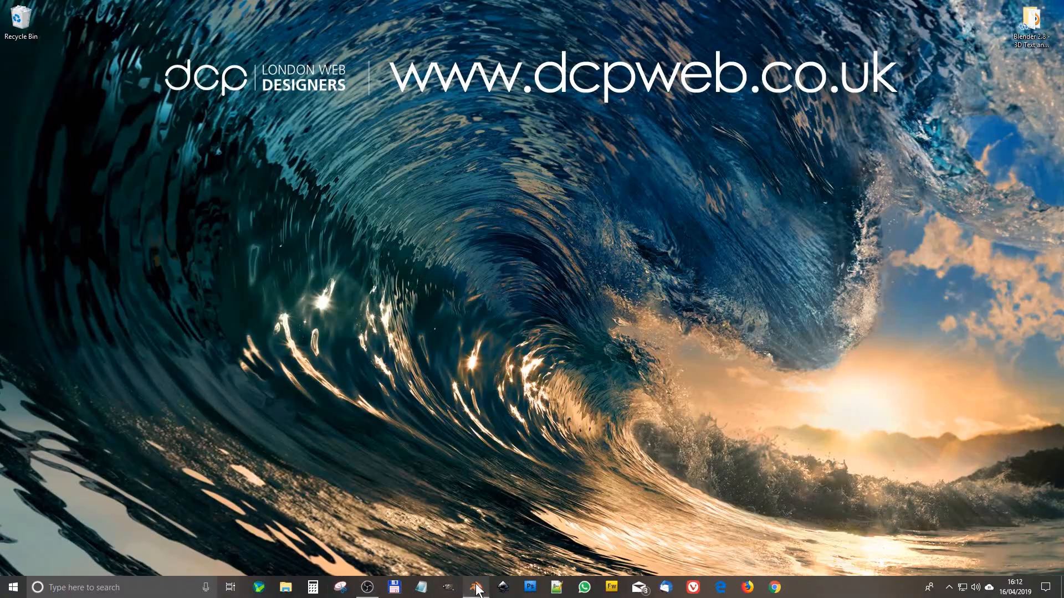
pyautogui.click(476, 587)
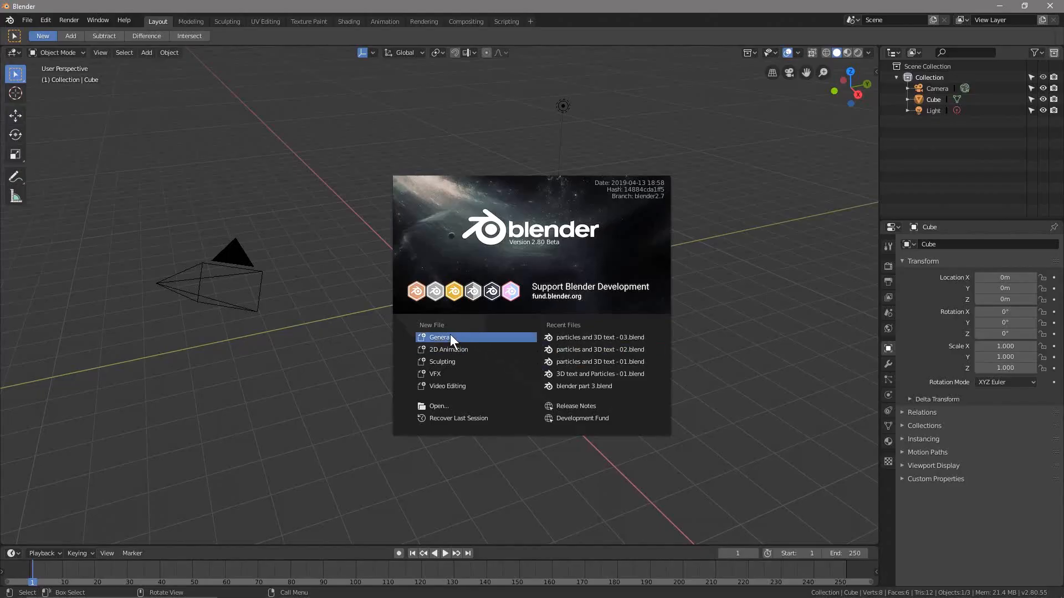
pyautogui.click(28, 22)
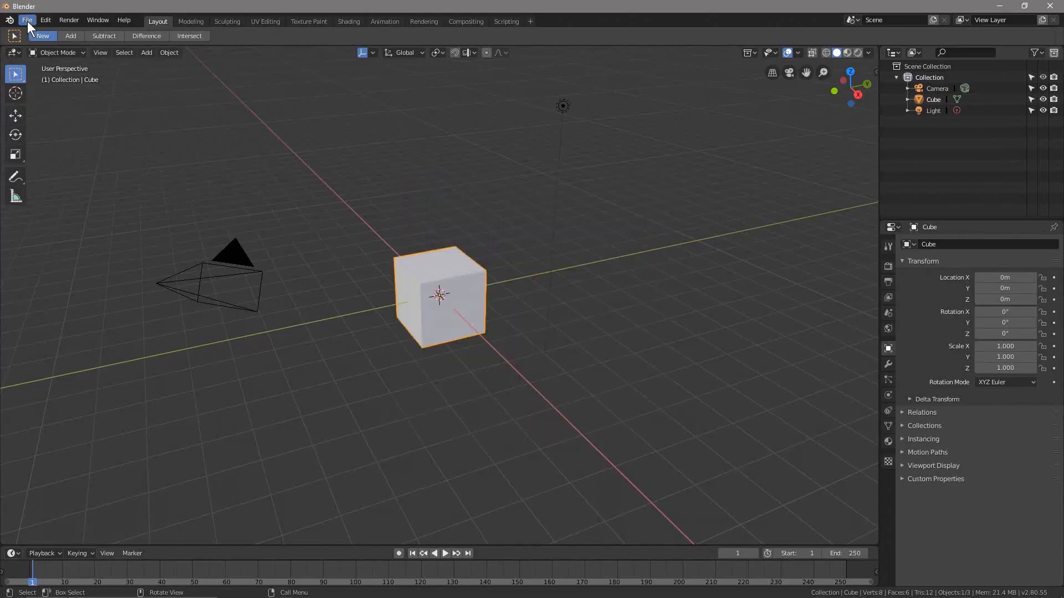
# - Open the file "particles and 3D text - 03.blend" from the 3D Text and Particles folder
pyautogui.click(27, 20)
pyautogui.click(43, 46)
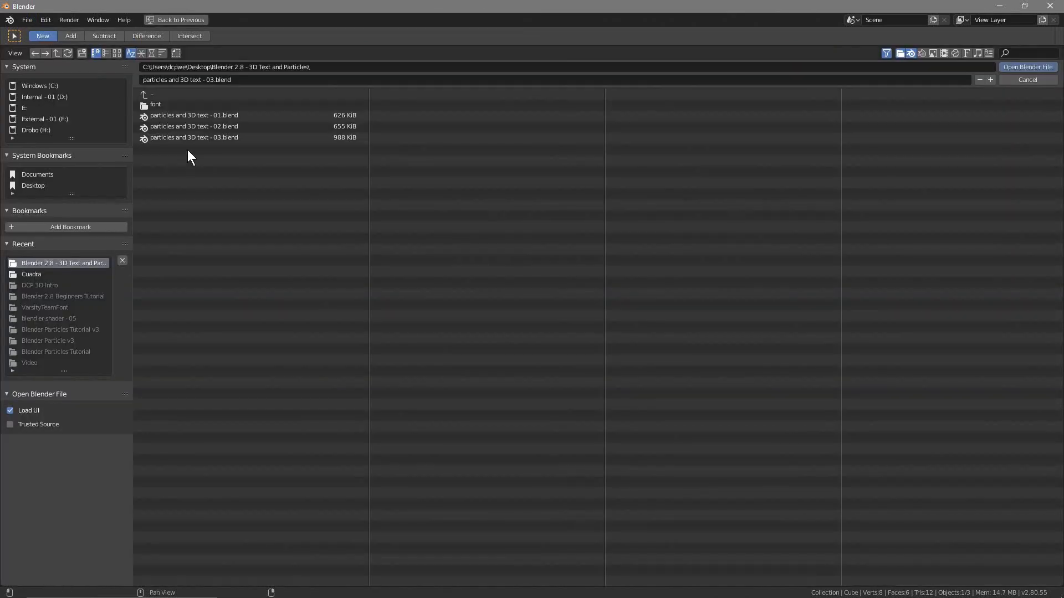
pyautogui.click(217, 138)
pyautogui.click(1027, 67)
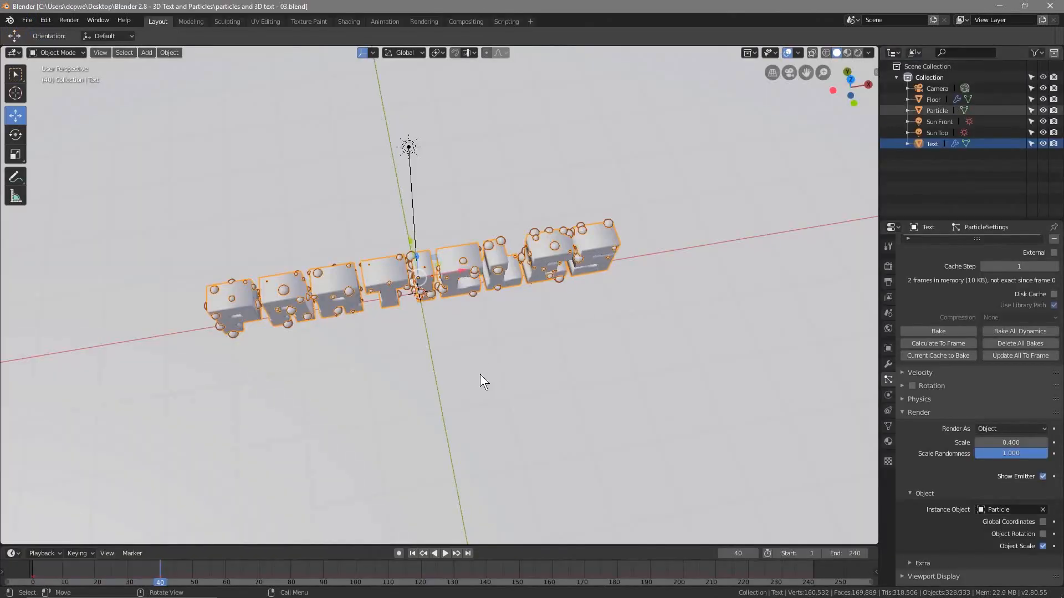
# - Play the reopened animation in solid shading, stop it and return to frame 1
pyautogui.moveTo(420, 357); pyautogui.dragTo(408, 292, button='middle')
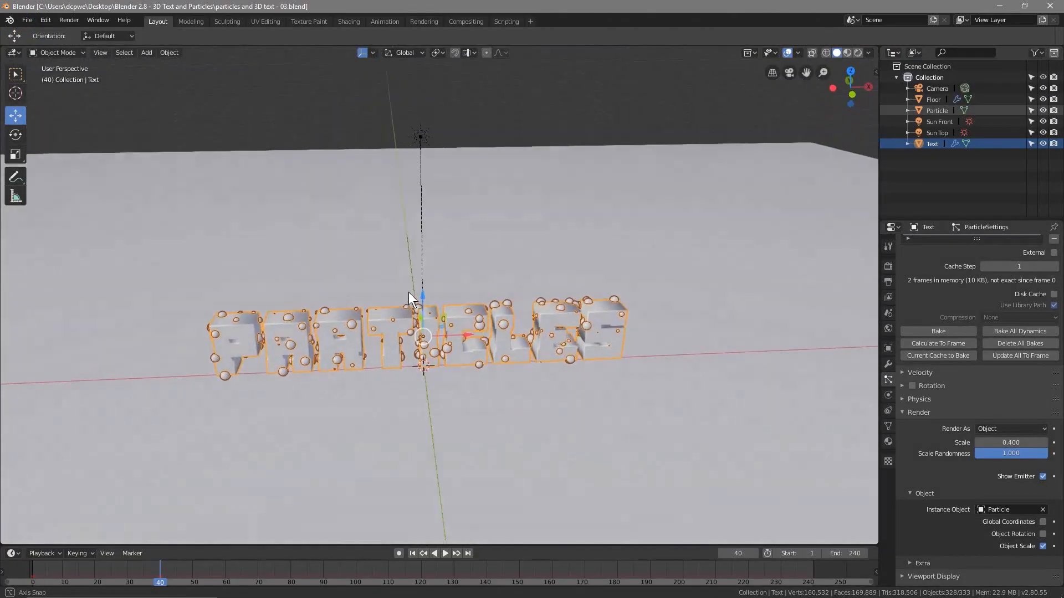
pyautogui.click(444, 553)
pyautogui.click(440, 553)
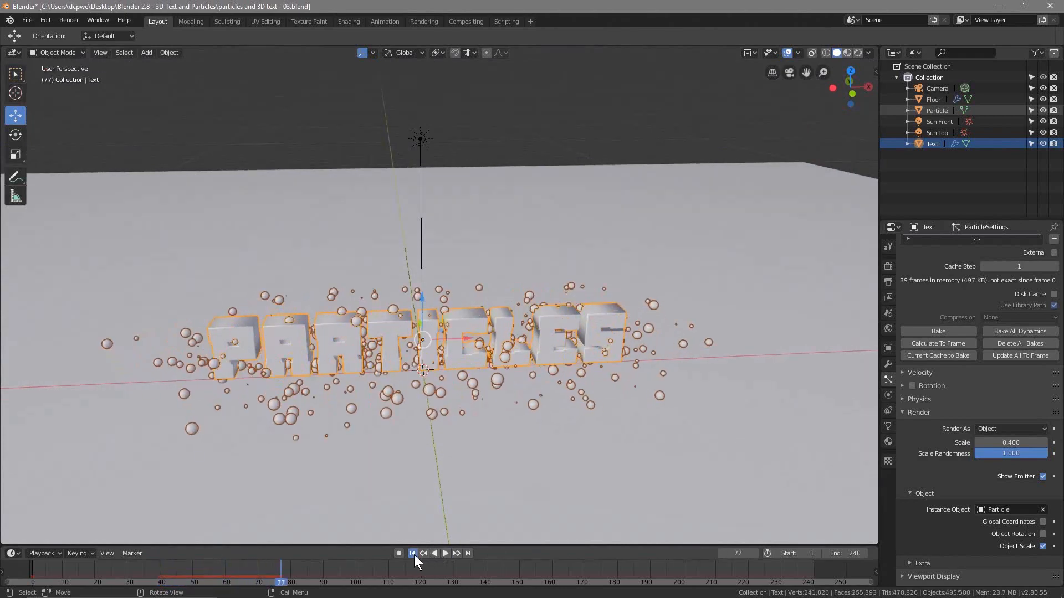
pyautogui.click(412, 553)
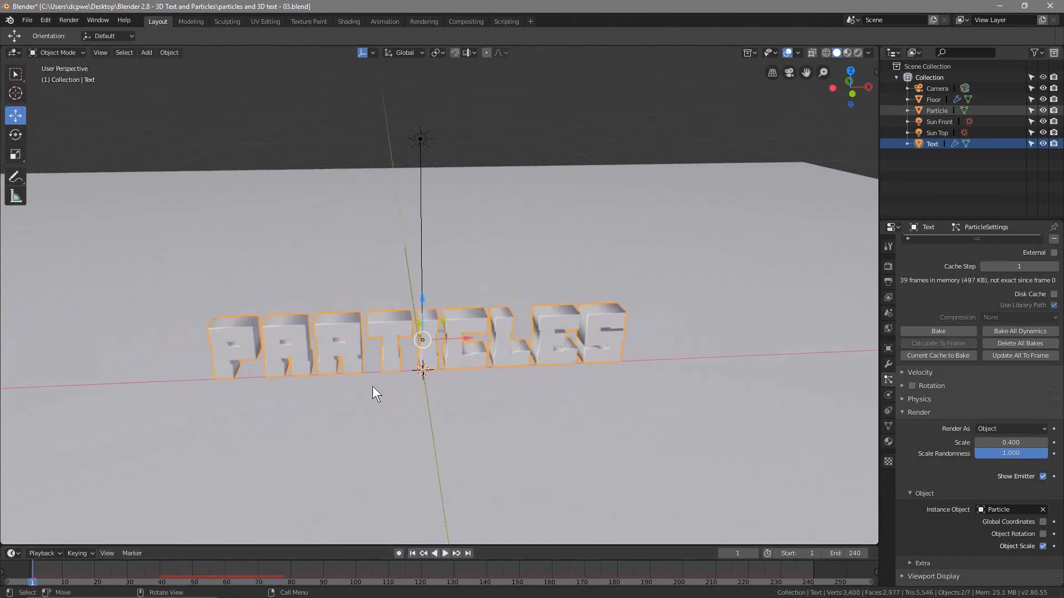
# - Switch the viewport to rendered shading and play the animation from a low front view of the text
pyautogui.click(857, 52)
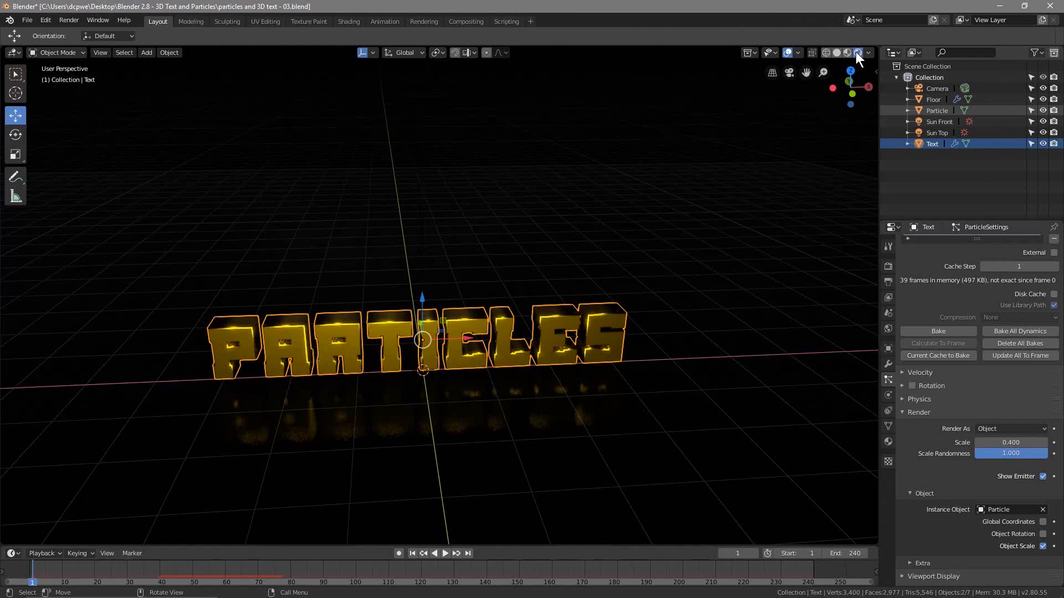
pyautogui.moveTo(471, 368); pyautogui.dragTo(459, 333, button='middle')
pyautogui.keyDown('shift'); pyautogui.moveTo(430, 439); pyautogui.dragTo(432, 386, button='middle'); pyautogui.keyUp('shift')
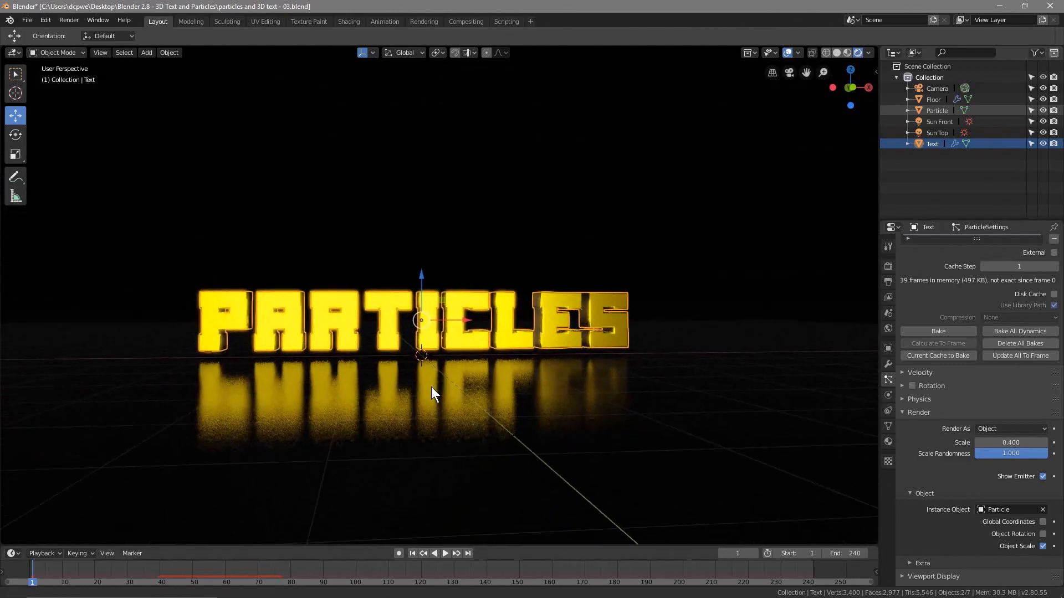
pyautogui.click(444, 557)
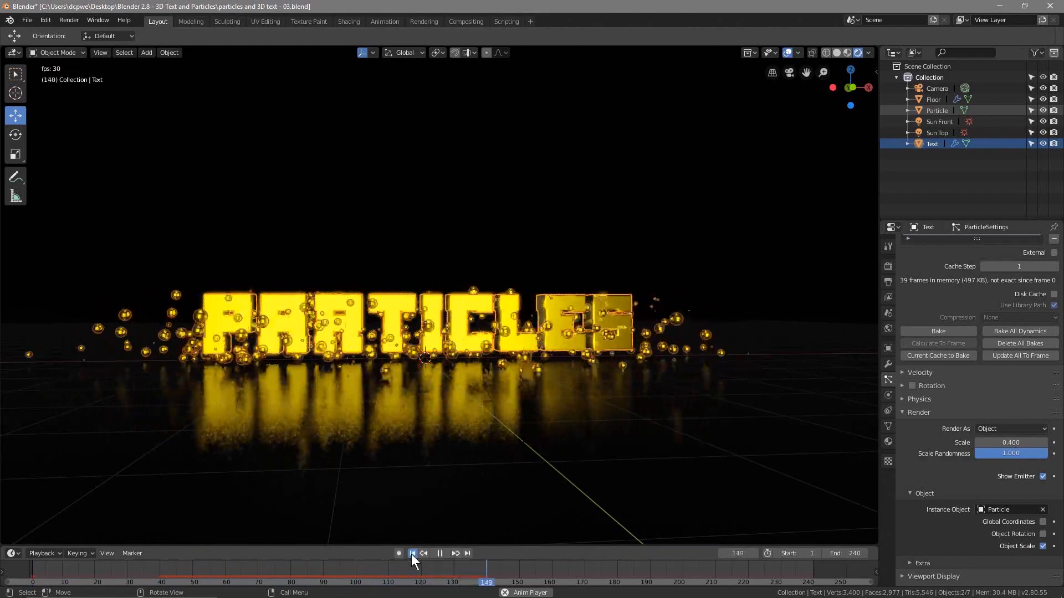
# - Stop the playback, return to frame 1 and view the text from a higher, more distant front angle
pyautogui.click(412, 554)
pyautogui.click(440, 553)
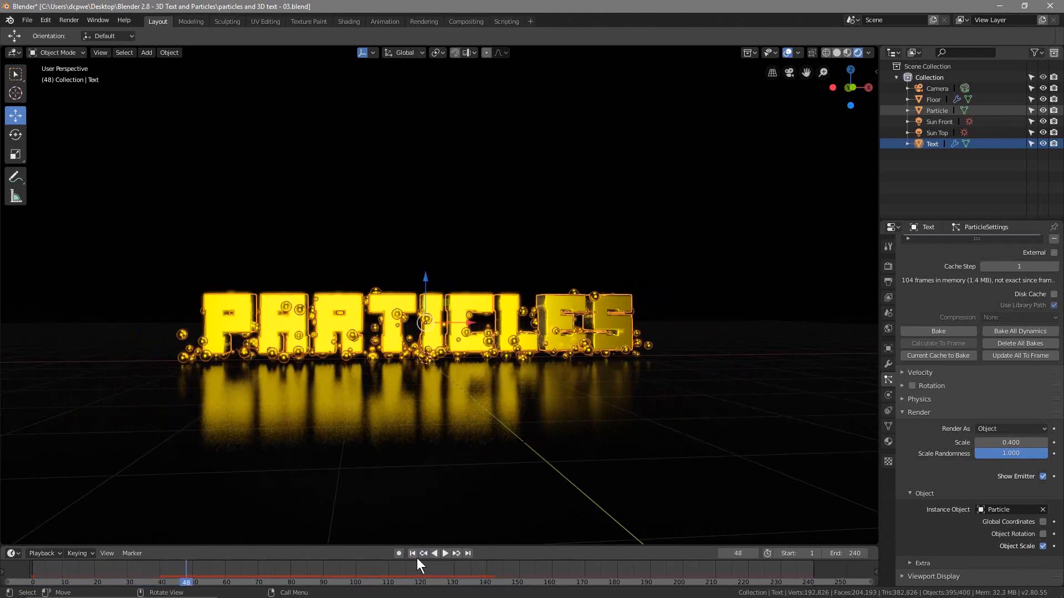
pyautogui.click(413, 553)
pyautogui.moveTo(445, 395); pyautogui.dragTo(463, 407, button='middle')
pyautogui.scroll(-1, 461, 420)
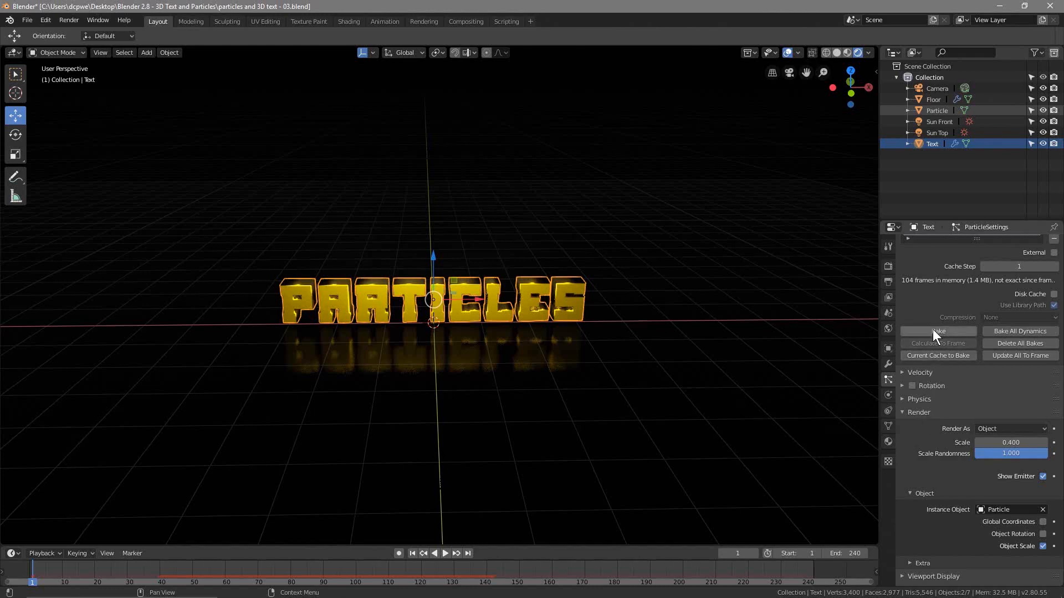
# - Bake the Text object's particle simulation in its Cache settings
pyautogui.scroll(10, 931, 315)
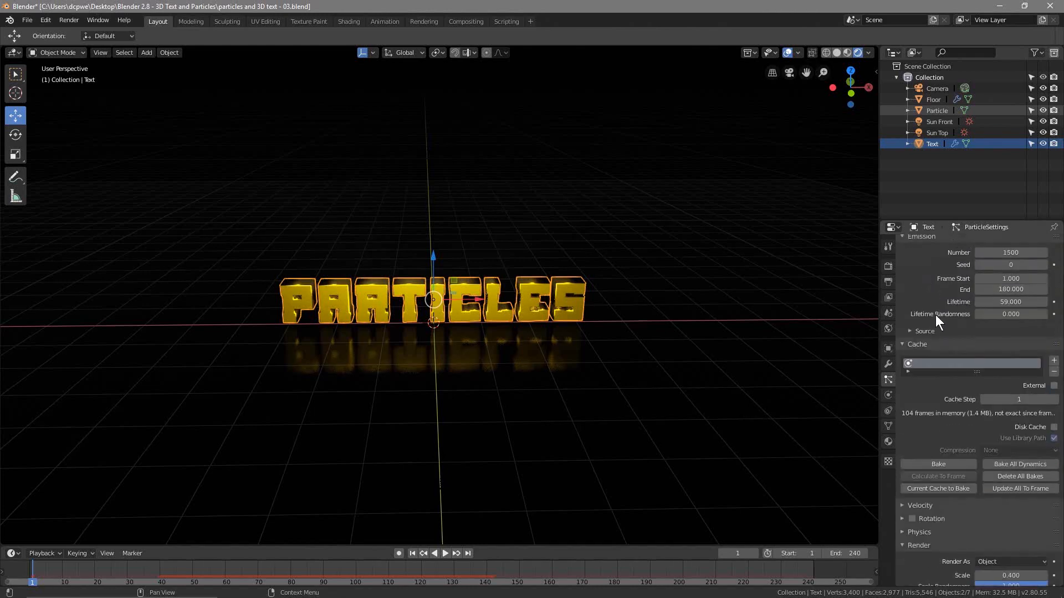
pyautogui.scroll(-7, 960, 416)
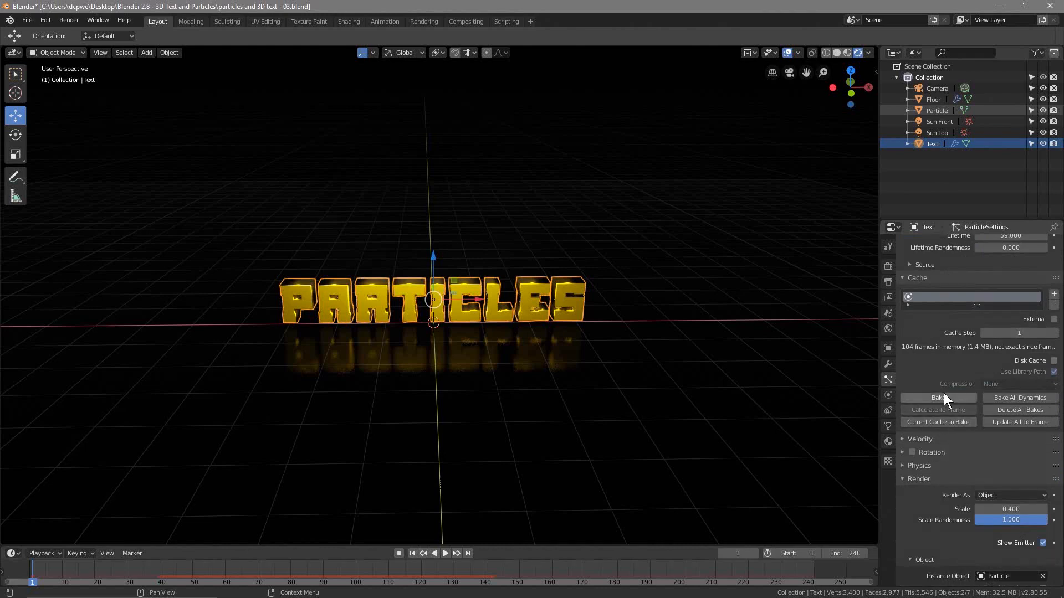
pyautogui.click(922, 279)
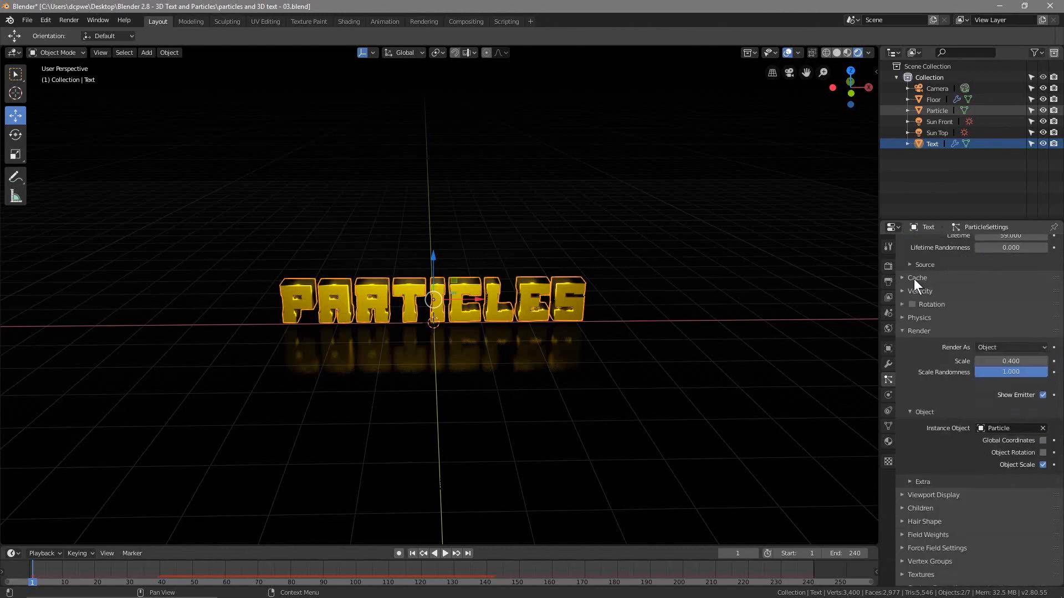
pyautogui.click(915, 278)
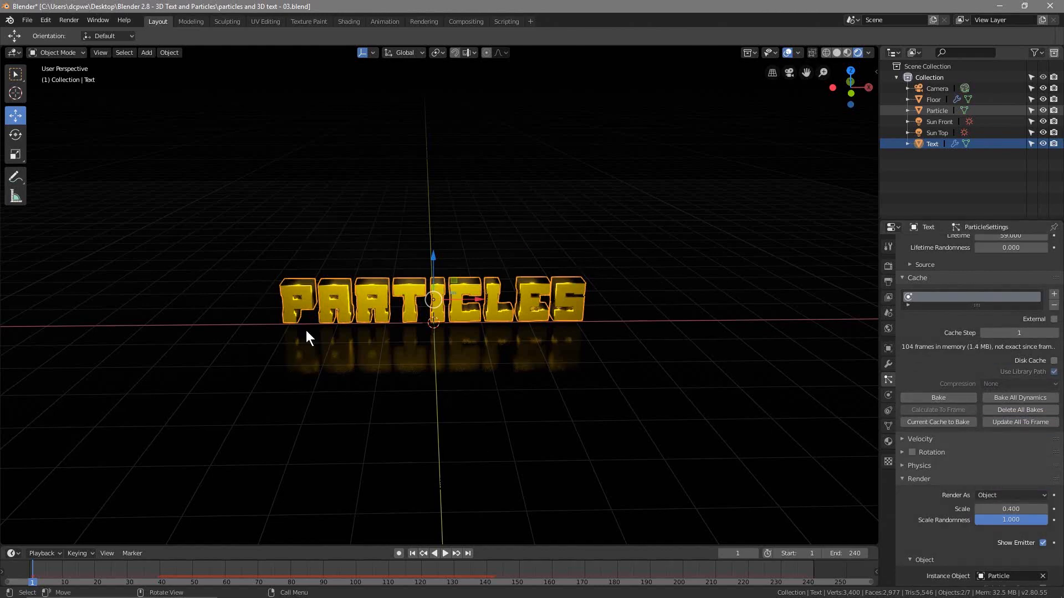
pyautogui.click(941, 396)
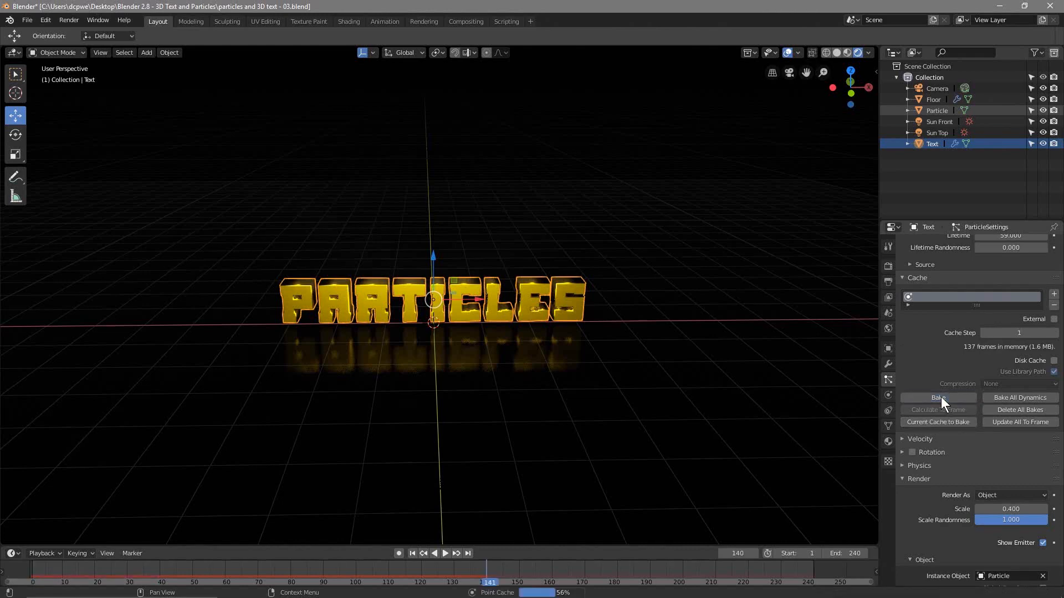
# - Play the baked animation, stop it and return to frame 1
pyautogui.click(445, 553)
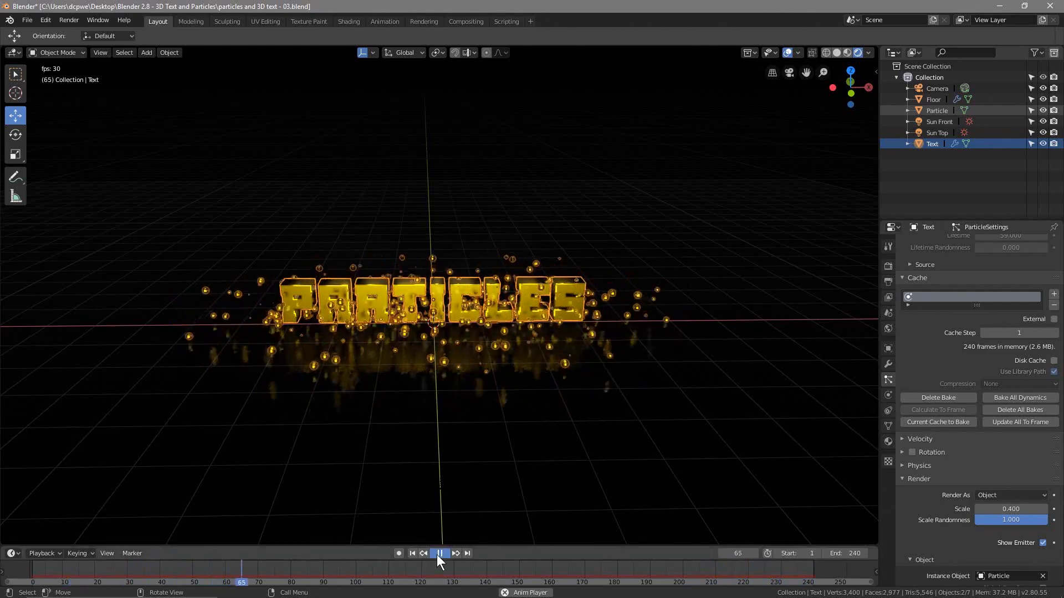
pyautogui.moveTo(242, 582); pyautogui.dragTo(33, 581)
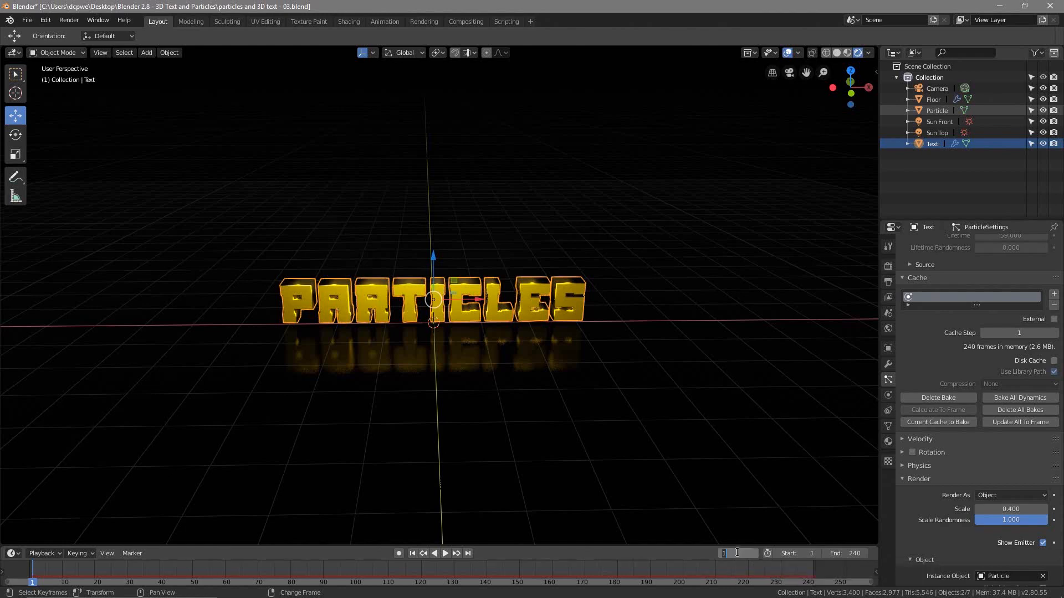
pyautogui.press('Return')
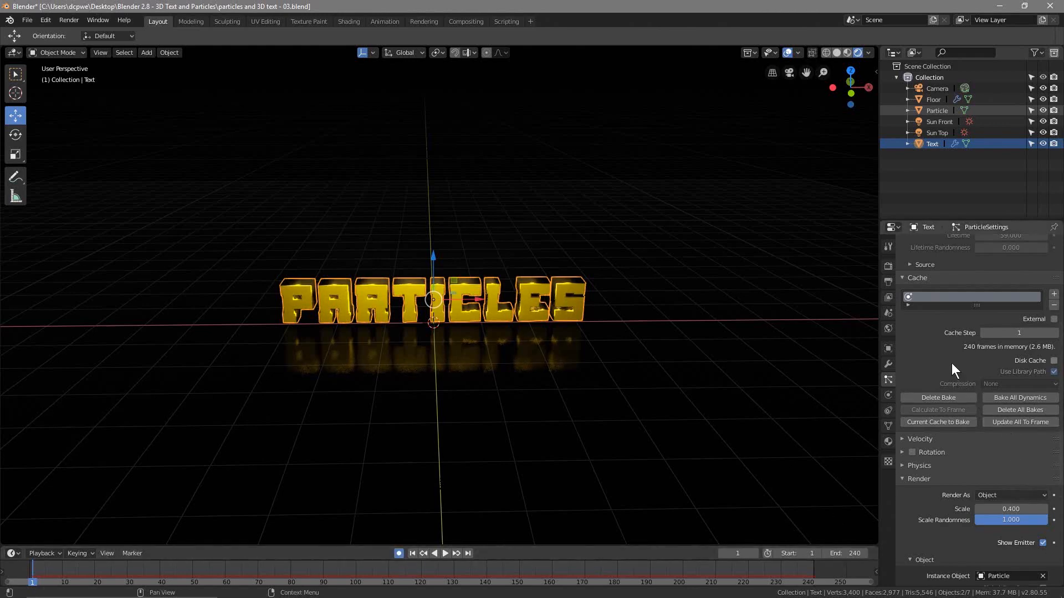
# - Keyframe the particles' render scale of 0.400 at frame 1 and again at frame 200
pyautogui.scroll(-1, 952, 363)
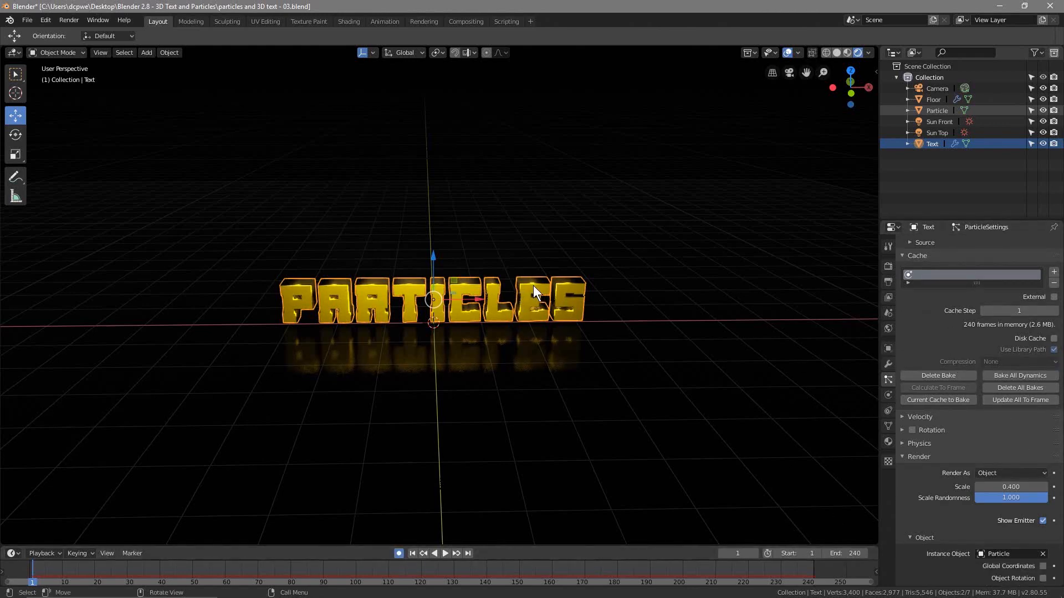
pyautogui.scroll(-6, 931, 415)
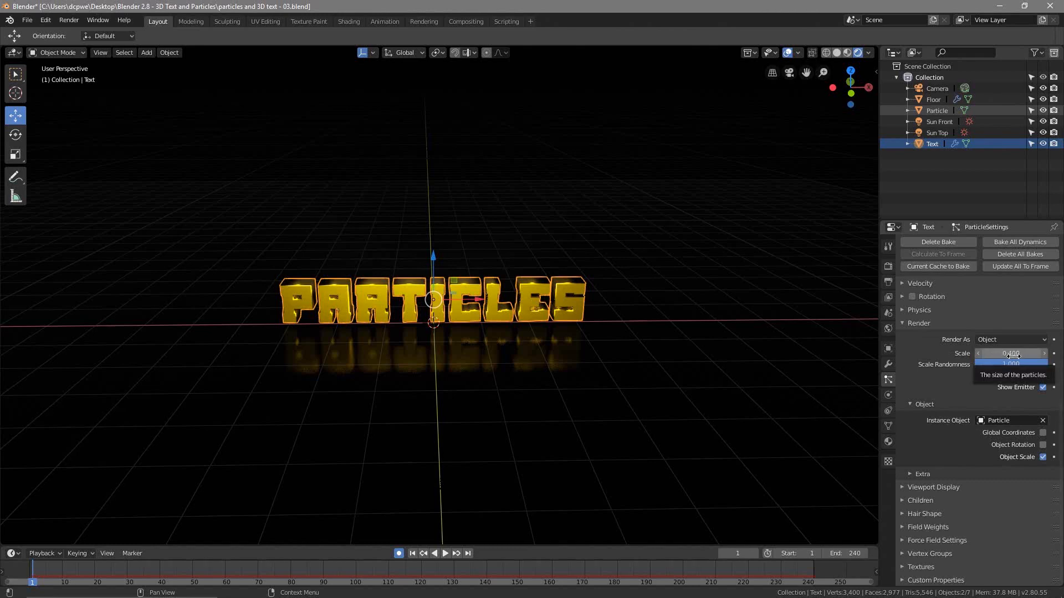
pyautogui.press('i')
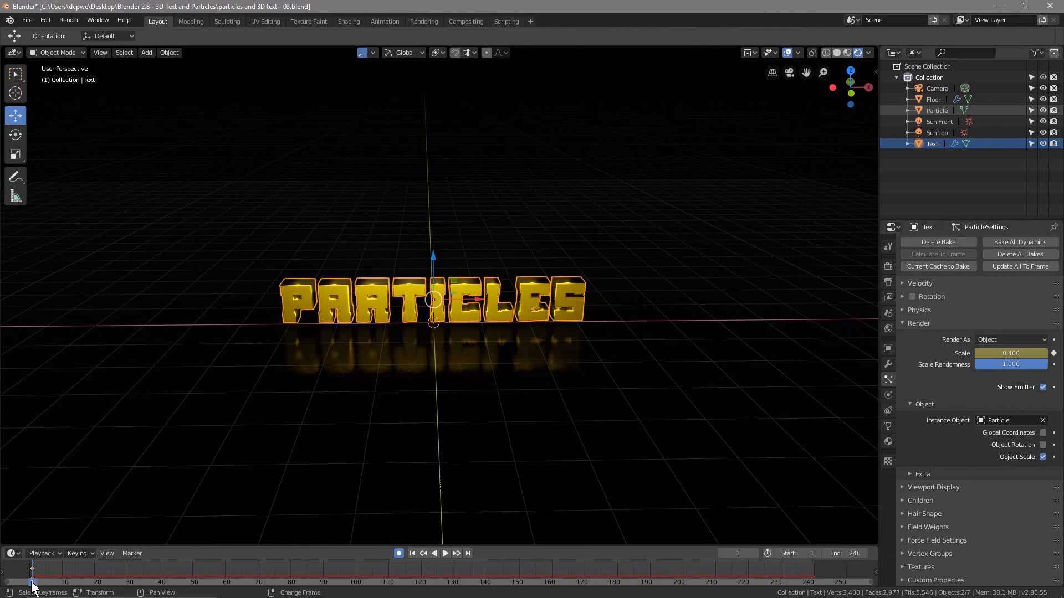
pyautogui.moveTo(42, 583); pyautogui.dragTo(682, 565)
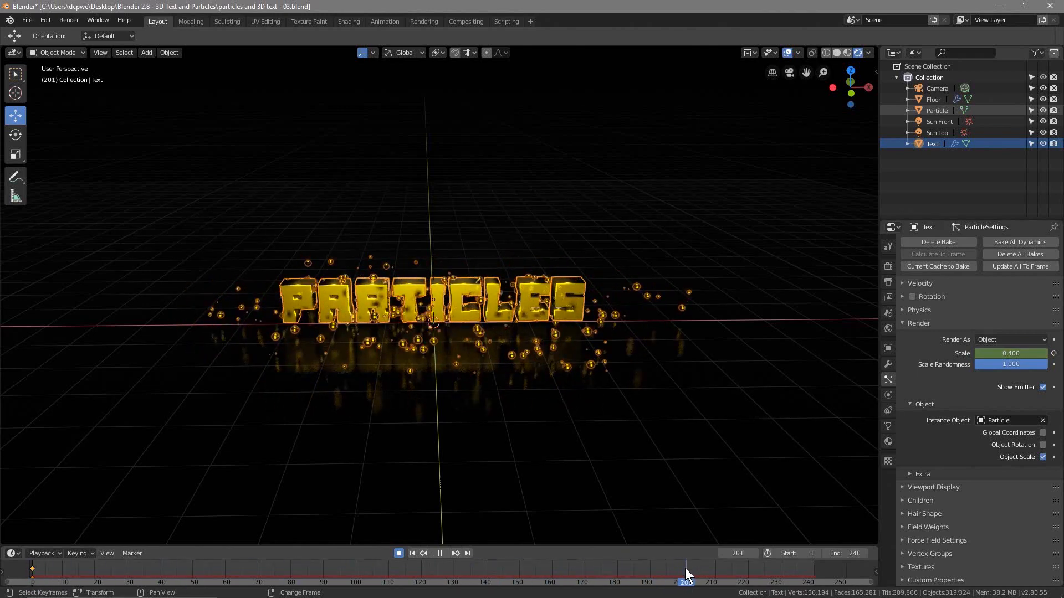
pyautogui.moveTo(681, 569); pyautogui.dragTo(686, 580)
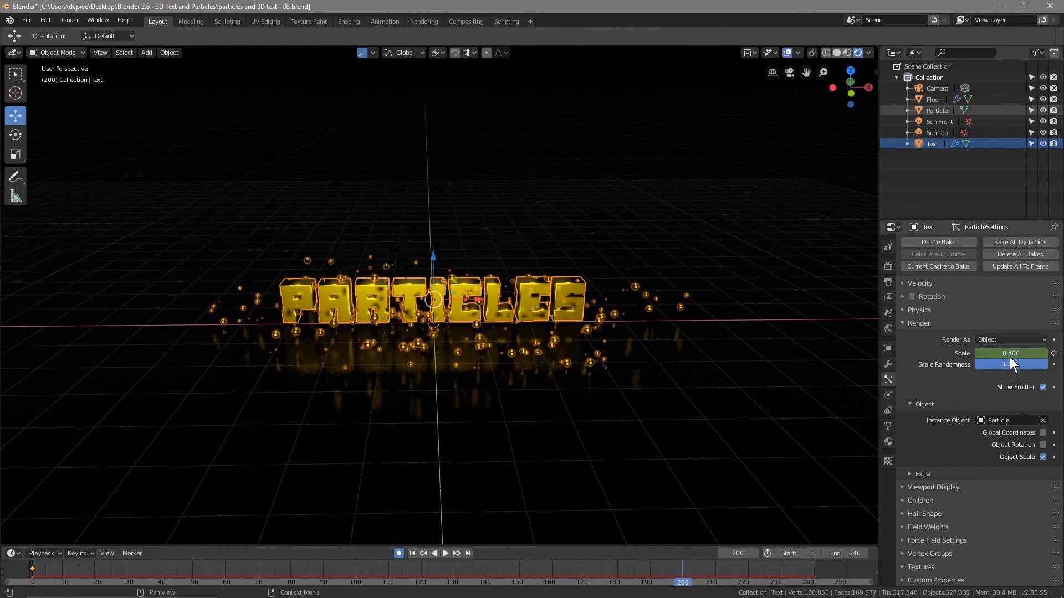
pyautogui.press('i')
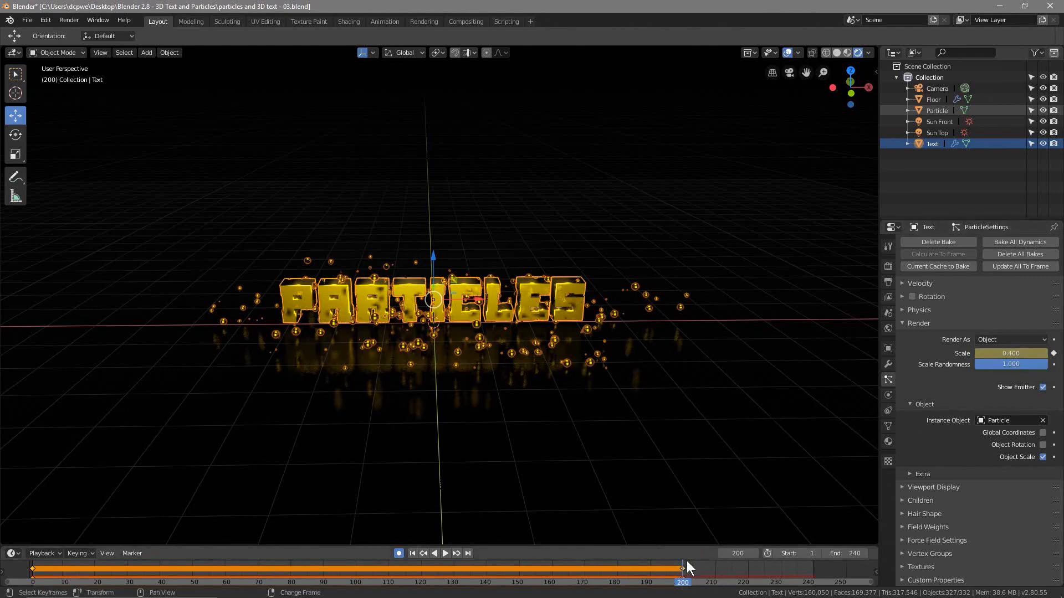
# - At frame 240, keyframe the particles' render scale and reduce it to 0.001
pyautogui.moveTo(686, 561); pyautogui.dragTo(813, 579)
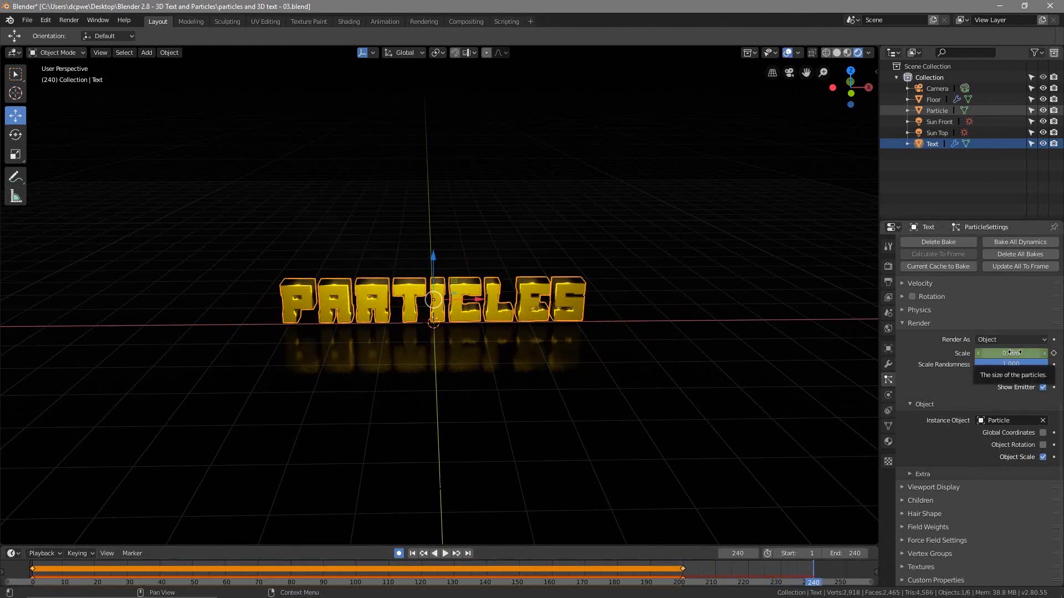
pyautogui.press('i')
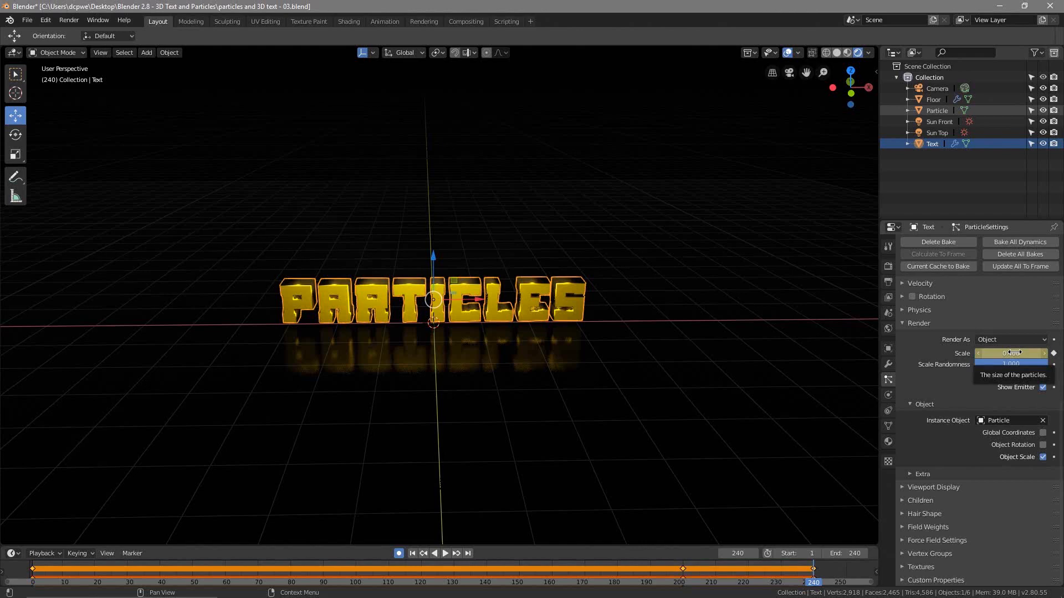
pyautogui.click(1013, 353)
pyautogui.write('0.4')
pyautogui.write('0')
pyautogui.press('Return')
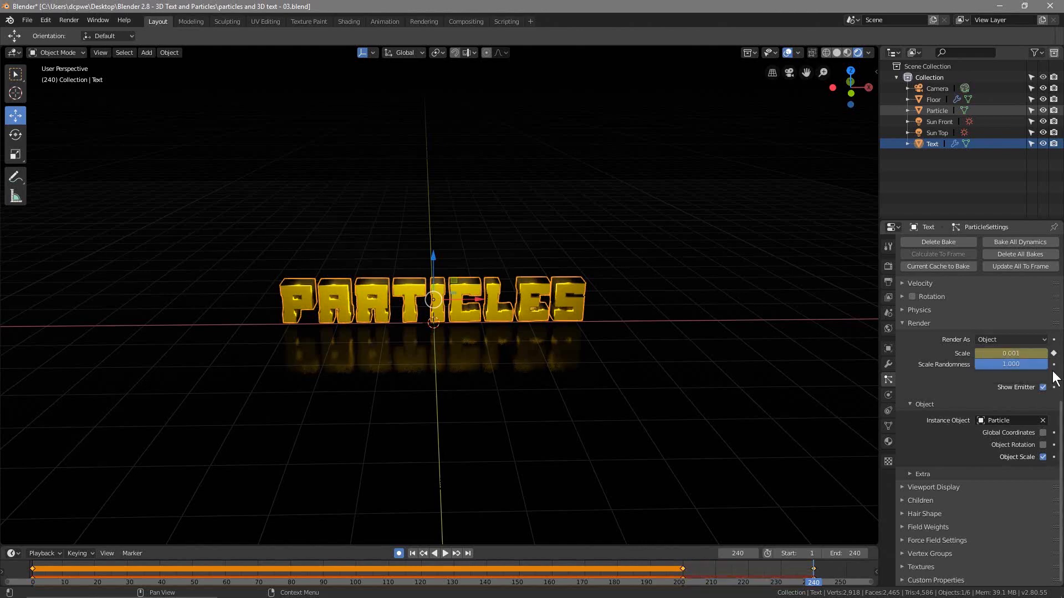
# - Preview the particles shrinking at the end of the animation, return to frame 1 and save the file
pyautogui.press('space')
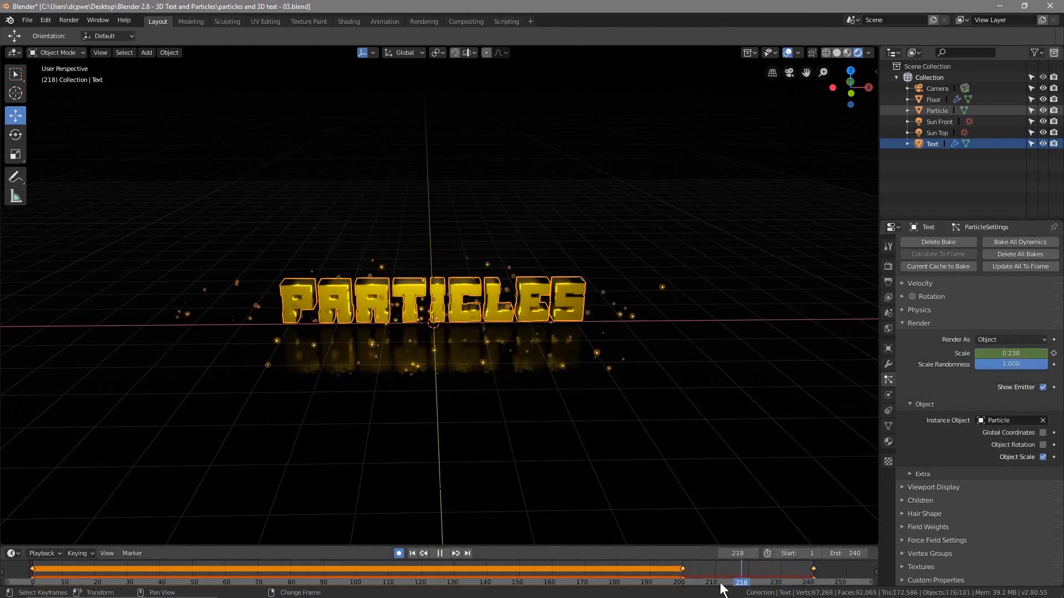
pyautogui.moveTo(251, 580); pyautogui.dragTo(34, 580)
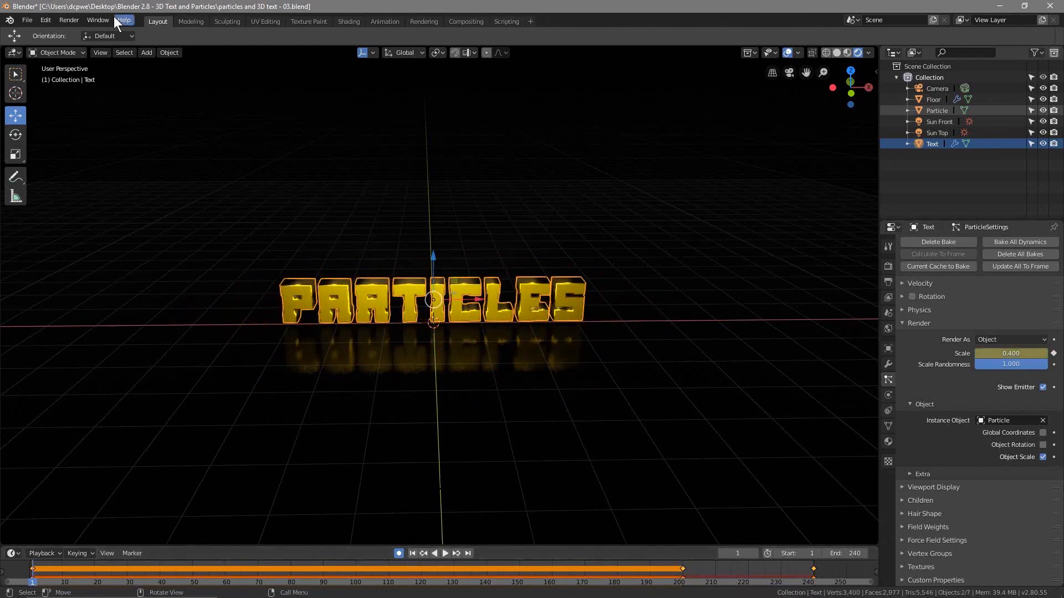
pyautogui.click(27, 20)
pyautogui.click(42, 104)
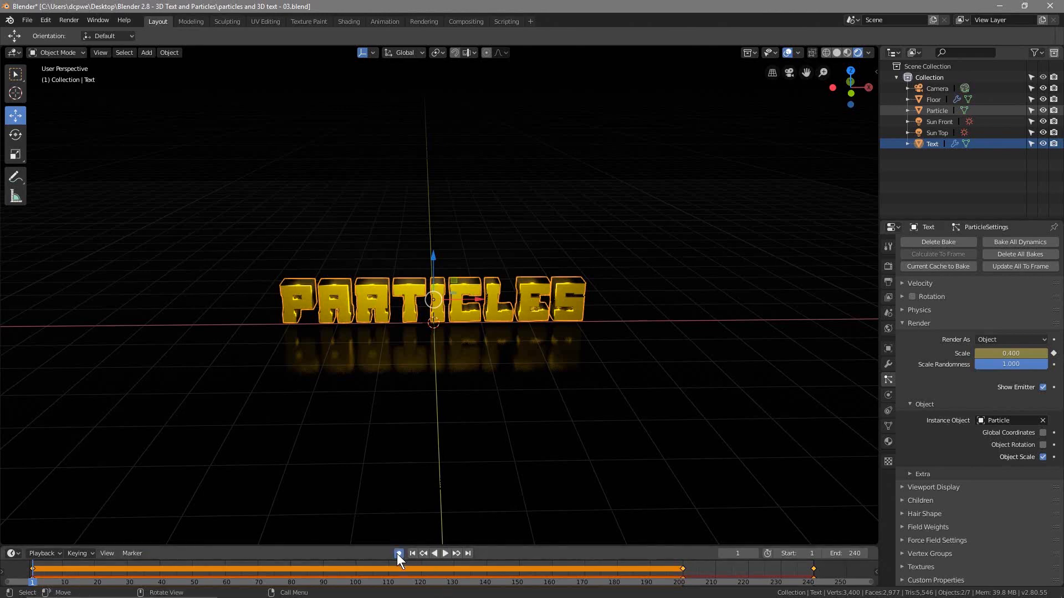
# - Keyframe the text's rotation at frame 1 and at frame 200, setting Z rotation to 720° at frame 200
pyautogui.click(889, 346)
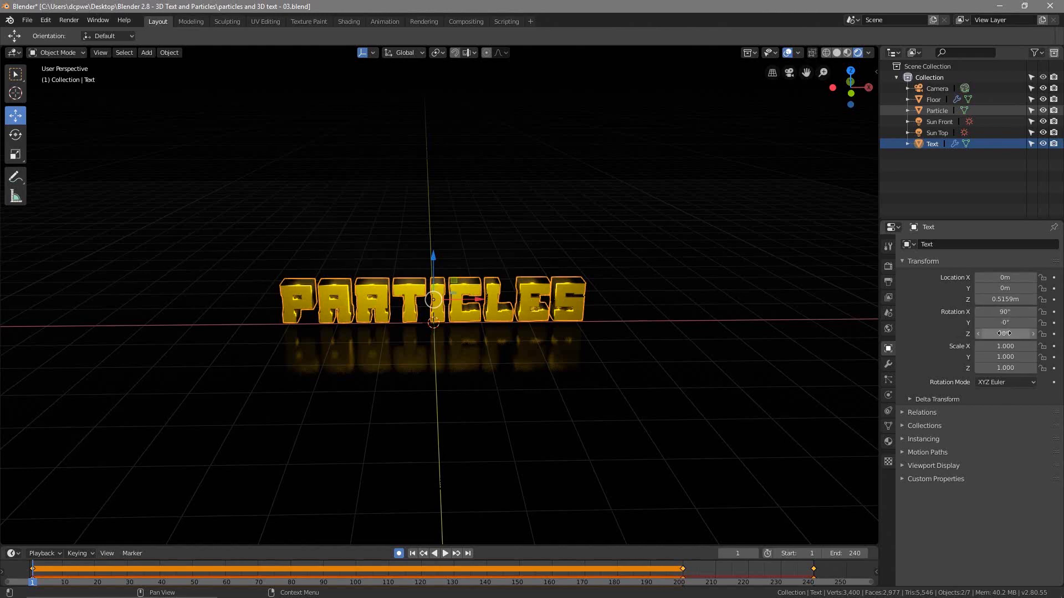
pyautogui.press('i')
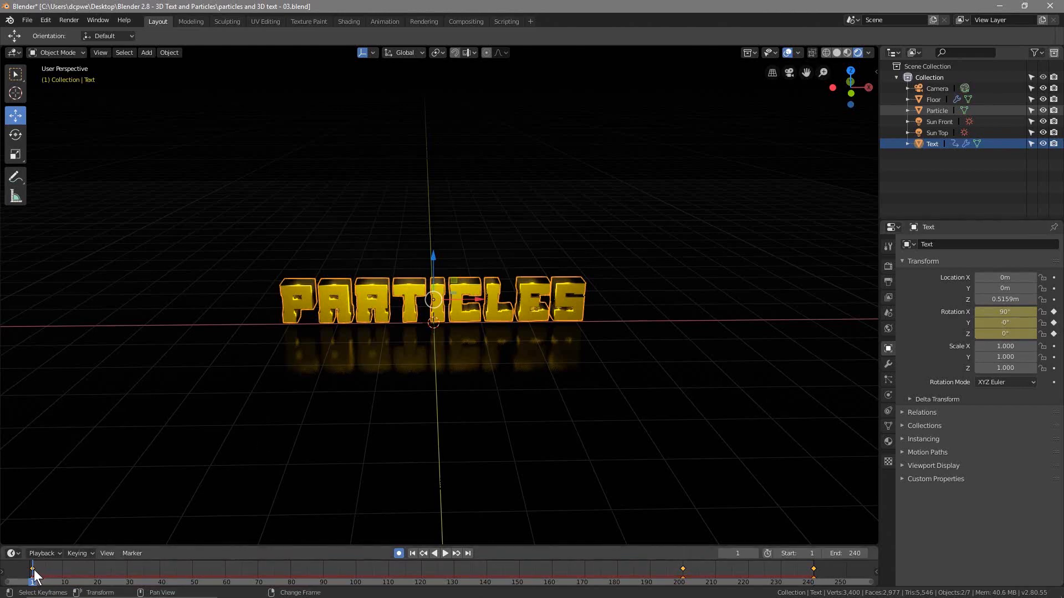
pyautogui.moveTo(34, 583); pyautogui.dragTo(686, 579)
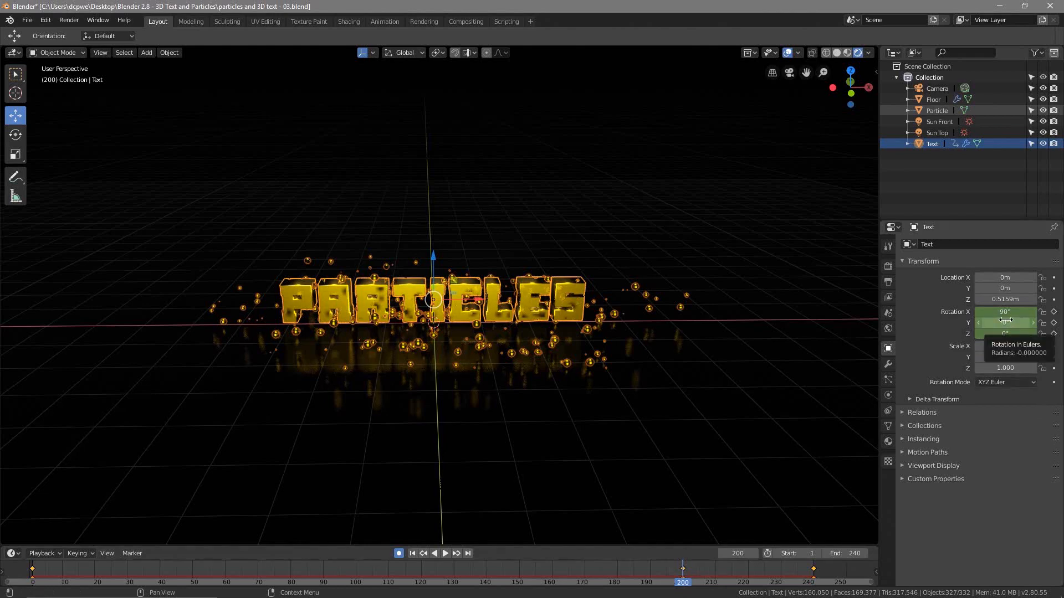
pyautogui.press('i')
pyautogui.click(1021, 334)
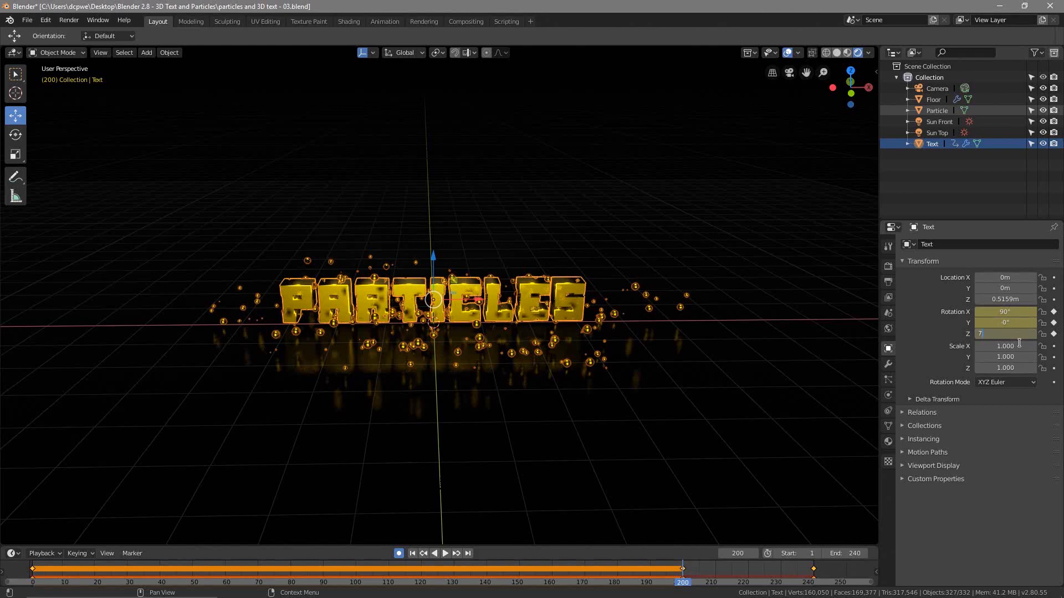
pyautogui.write('720')
pyautogui.press('Return')
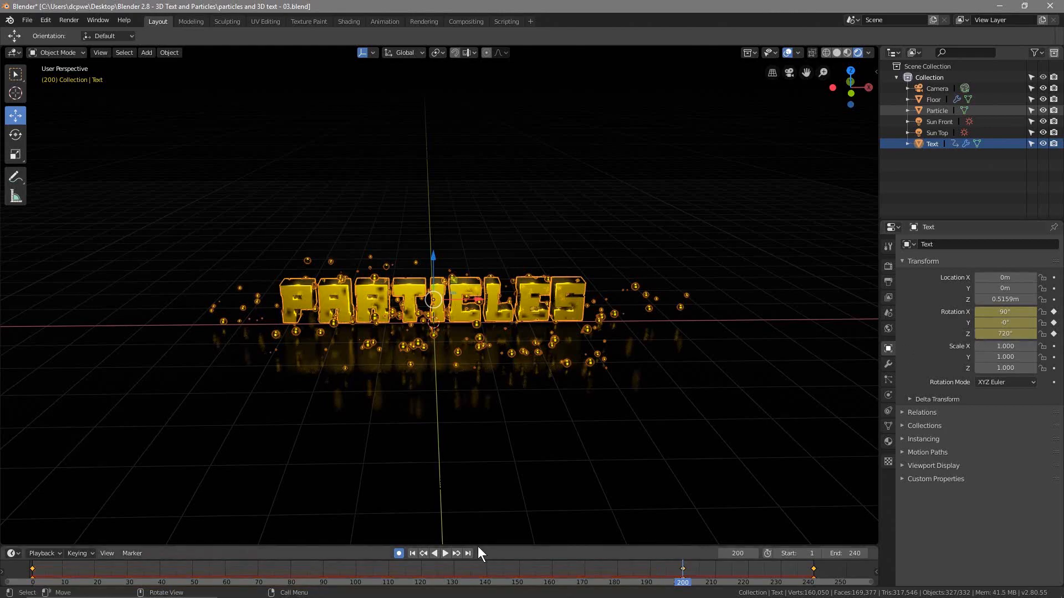
# - Play the spinning text animation from the start, stop it and return to frame 1
pyautogui.click(413, 553)
pyautogui.click(444, 553)
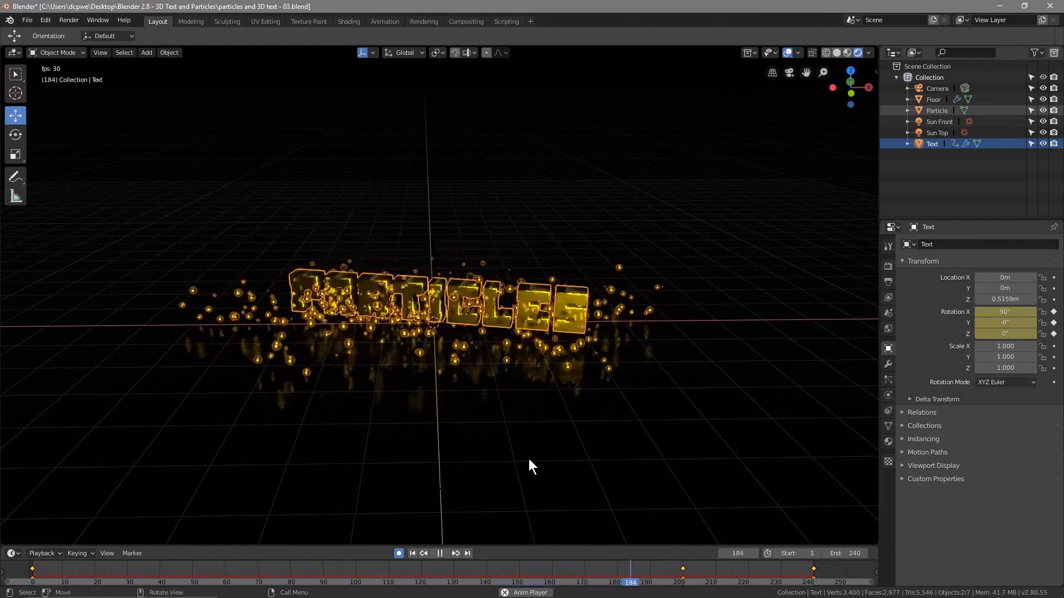
pyautogui.click(441, 553)
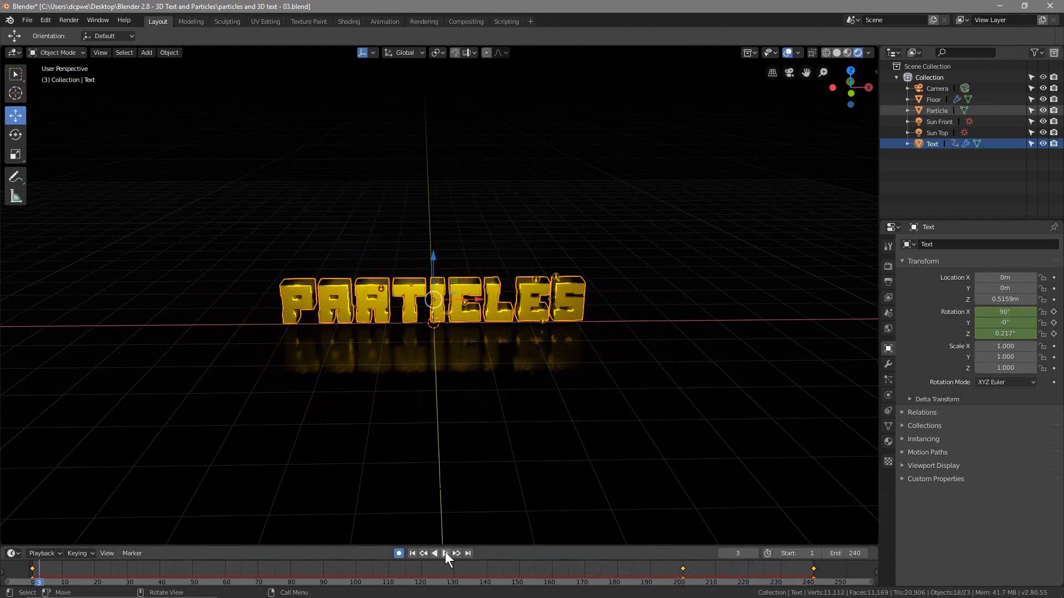
pyautogui.moveTo(31, 582)
pyautogui.mouseDown()
pyautogui.moveTo(165, 564)
pyautogui.moveTo(561, 569)
pyautogui.moveTo(698, 576)
pyautogui.moveTo(735, 592)
pyautogui.moveTo(256, 572)
pyautogui.moveTo(34, 579)
pyautogui.mouseUp()
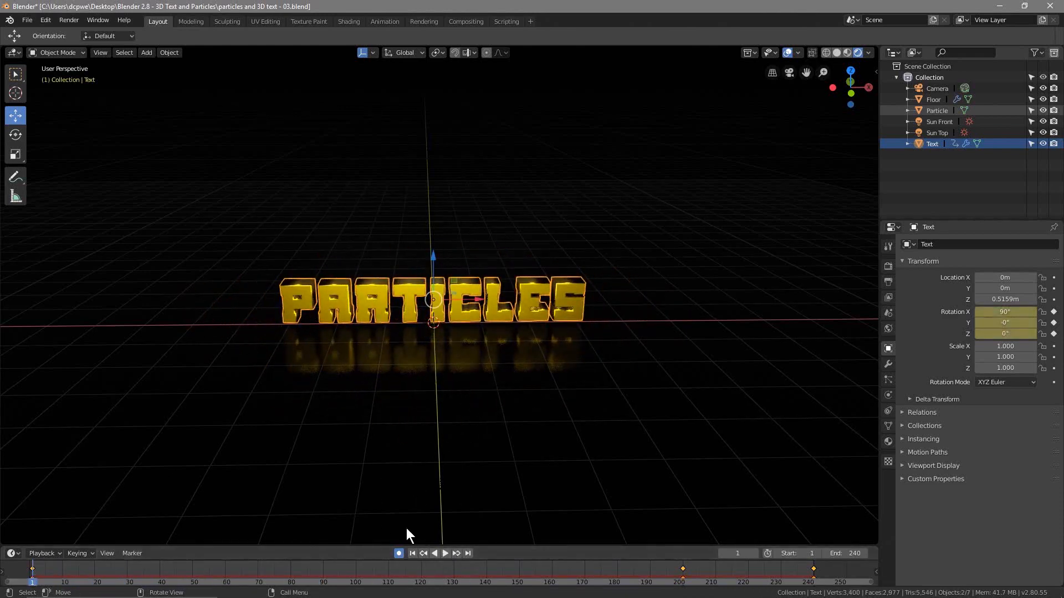
# - Turn off auto keying, delete the text's existing particle bake and bake the simulation again
pyautogui.click(399, 554)
pyautogui.click(888, 380)
pyautogui.scroll(-4, 939, 466)
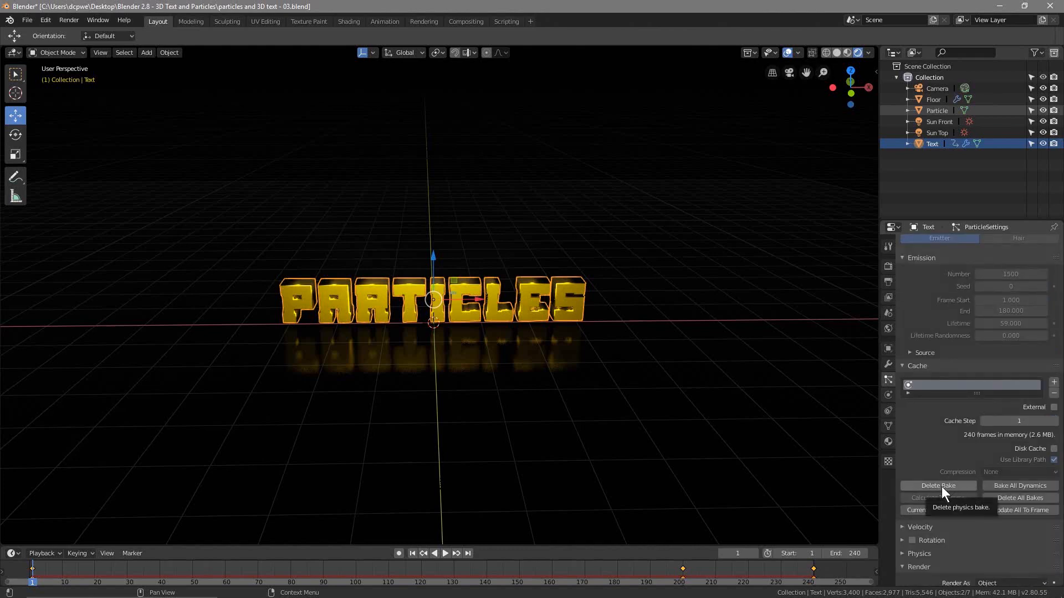
pyautogui.click(942, 486)
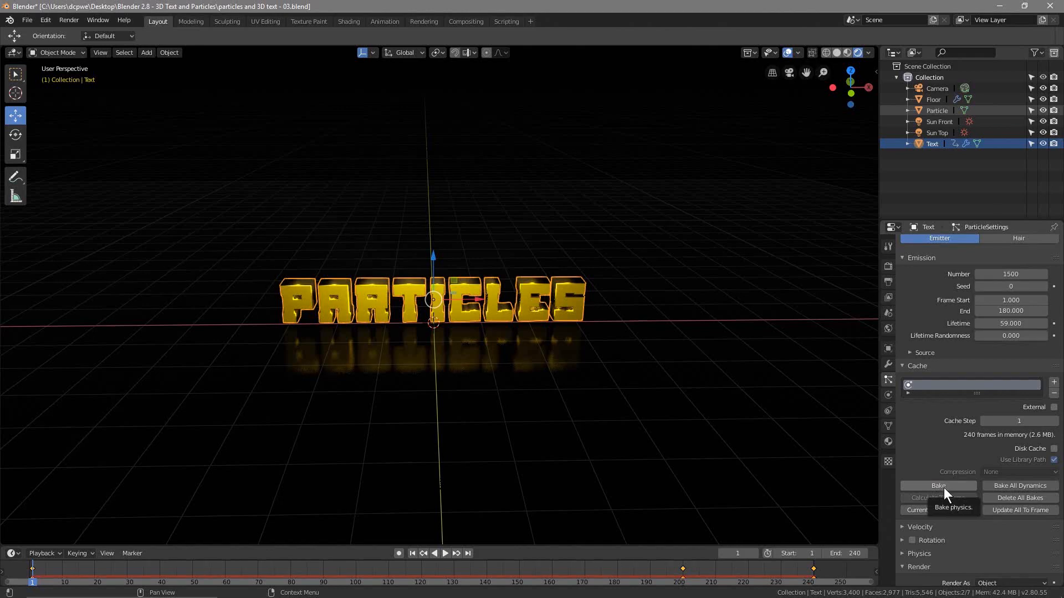
pyautogui.click(943, 488)
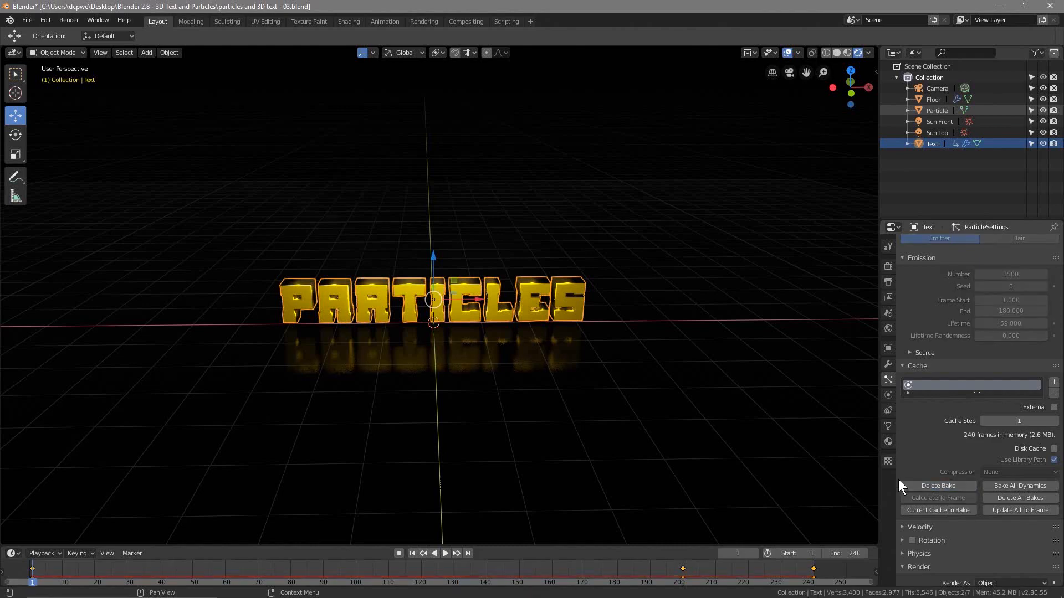
# - Play the rebaked animation and view the spinning text and its particles from above
pyautogui.click(444, 554)
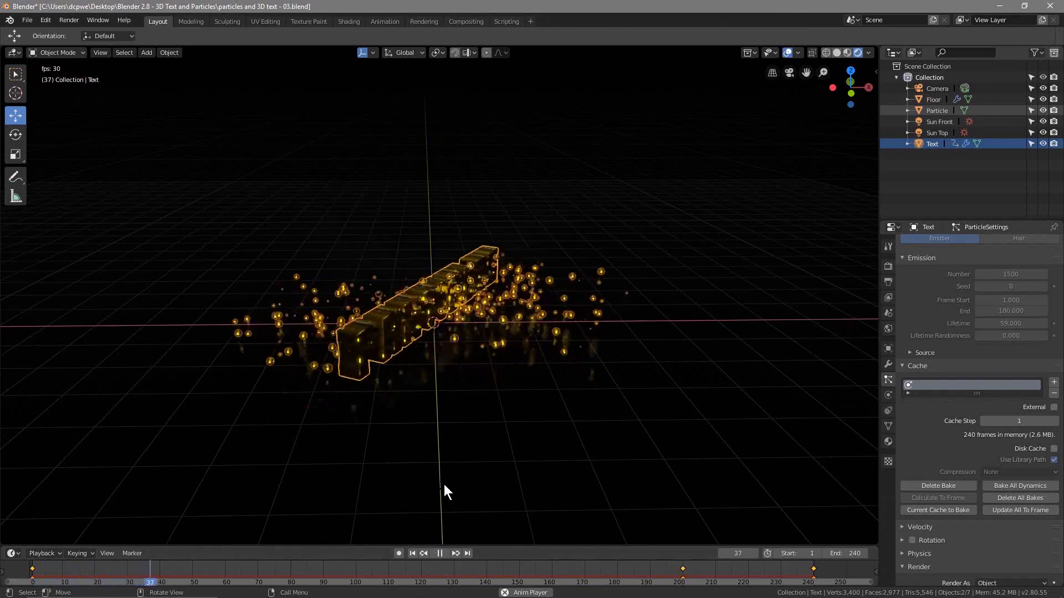
pyautogui.moveTo(469, 341); pyautogui.dragTo(480, 430, button='middle')
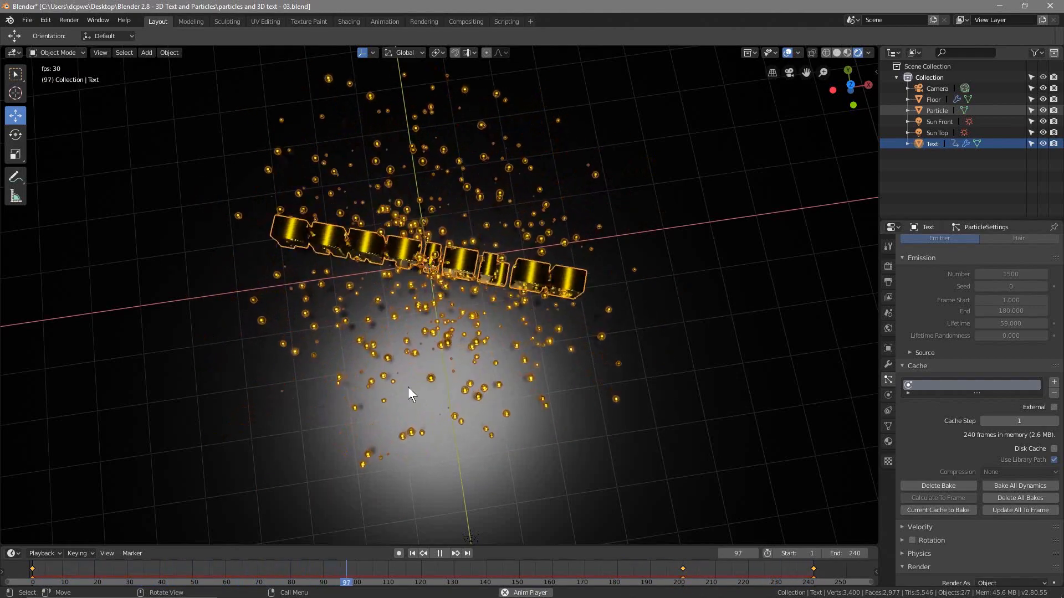
# - Inspect the particle spread from a low side view during playback, stop the animation and return to frame 1
pyautogui.moveTo(408, 387); pyautogui.dragTo(408, 294, button='middle')
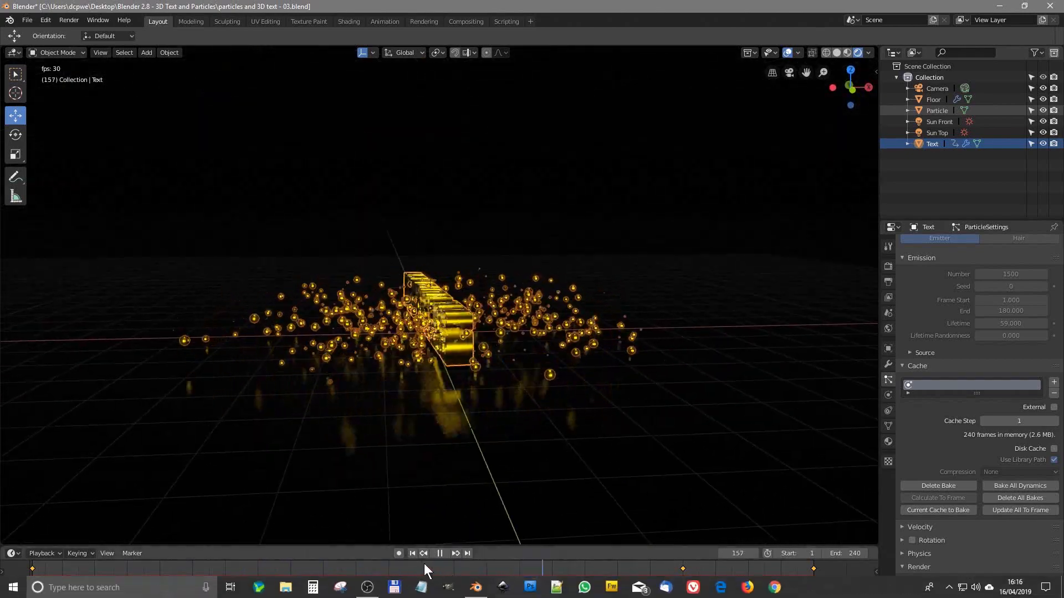
pyautogui.click(439, 553)
pyautogui.click(412, 553)
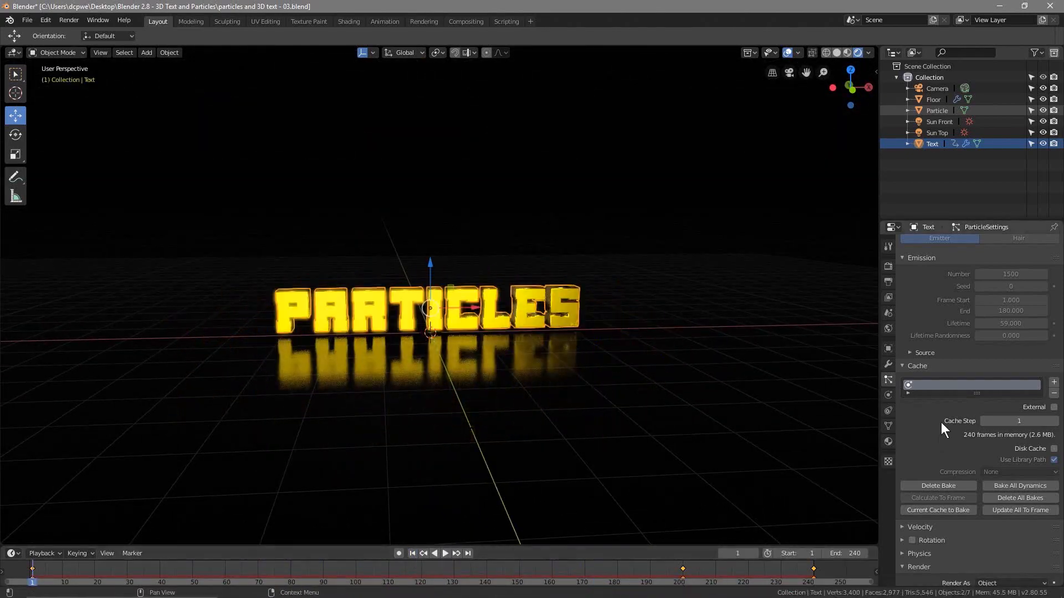
# - Delete the text's particle bake and set the Brownian force in its particle physics to 5
pyautogui.moveTo(453, 325); pyautogui.dragTo(554, 418, button='middle')
pyautogui.scroll(5, 554, 417)
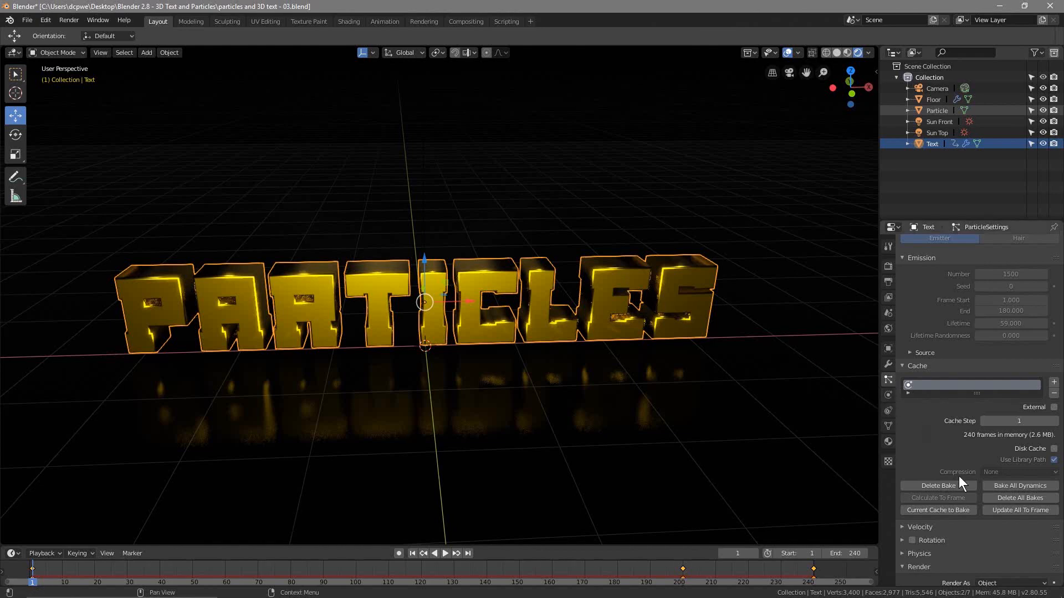
pyautogui.scroll(-6, 959, 478)
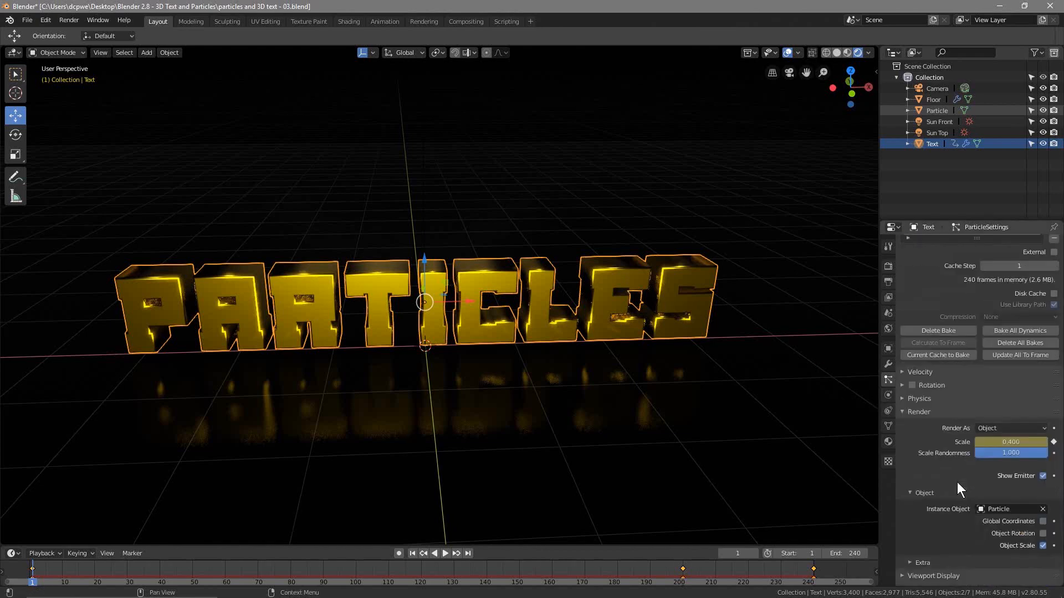
pyautogui.click(921, 398)
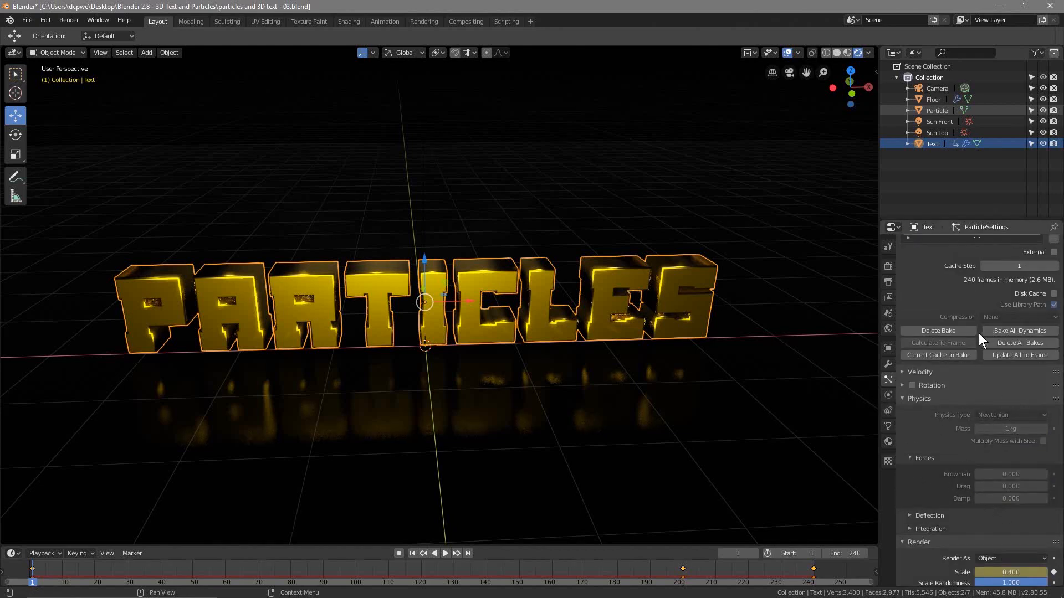
pyautogui.click(929, 330)
pyautogui.click(1024, 476)
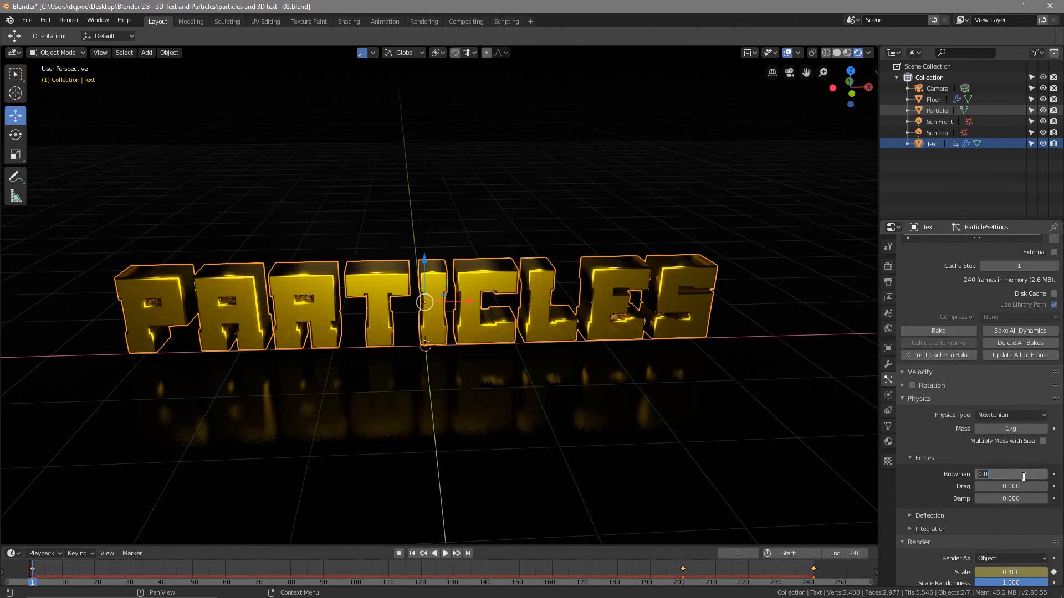
pyautogui.write('5')
pyautogui.press('Return')
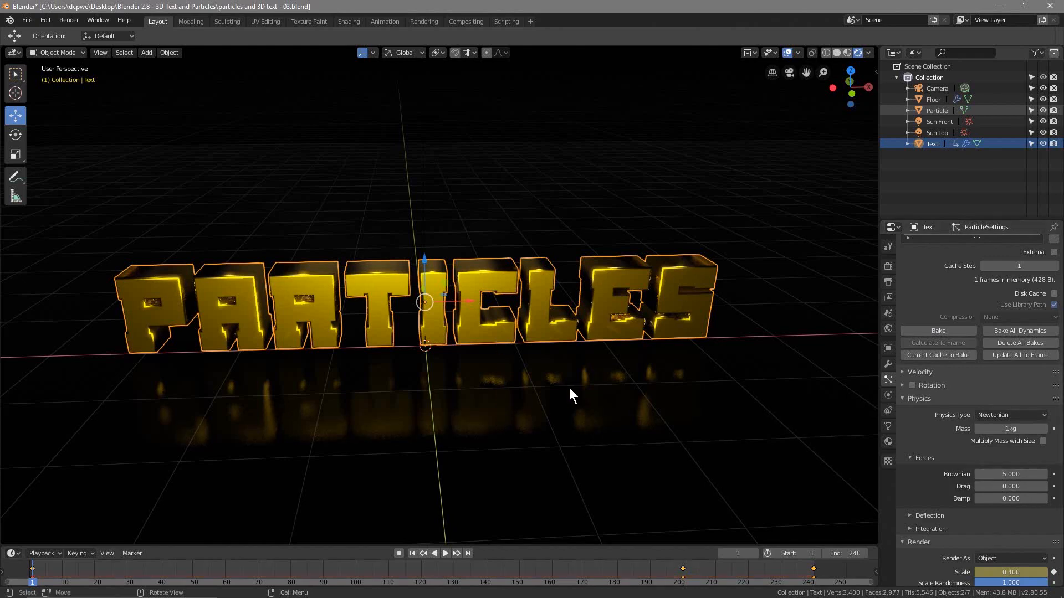
# - Bake the text's particle simulation again and save the file
pyautogui.scroll(-3, 568, 387)
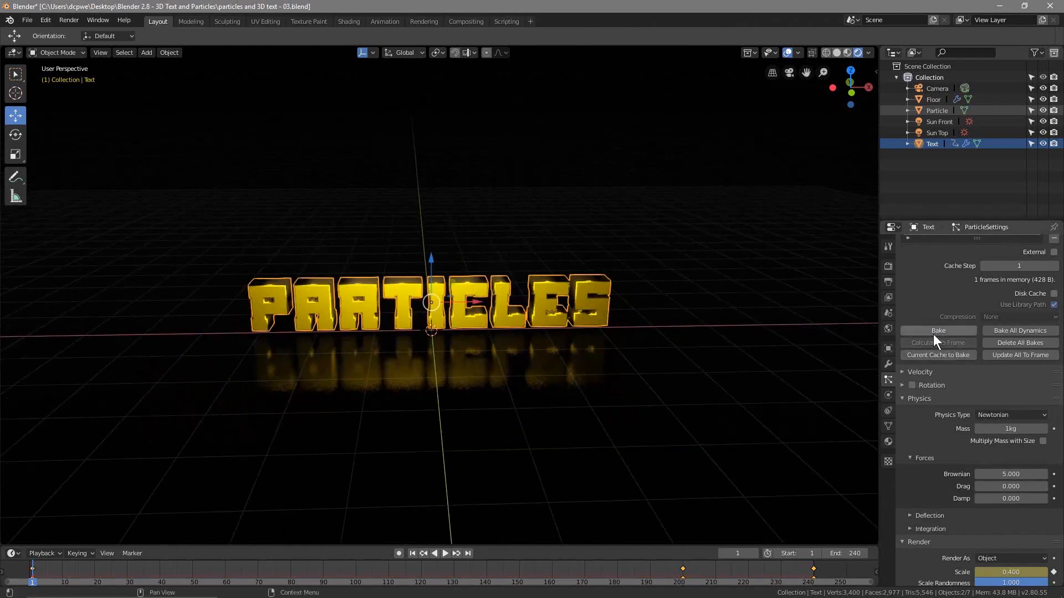
pyautogui.click(935, 331)
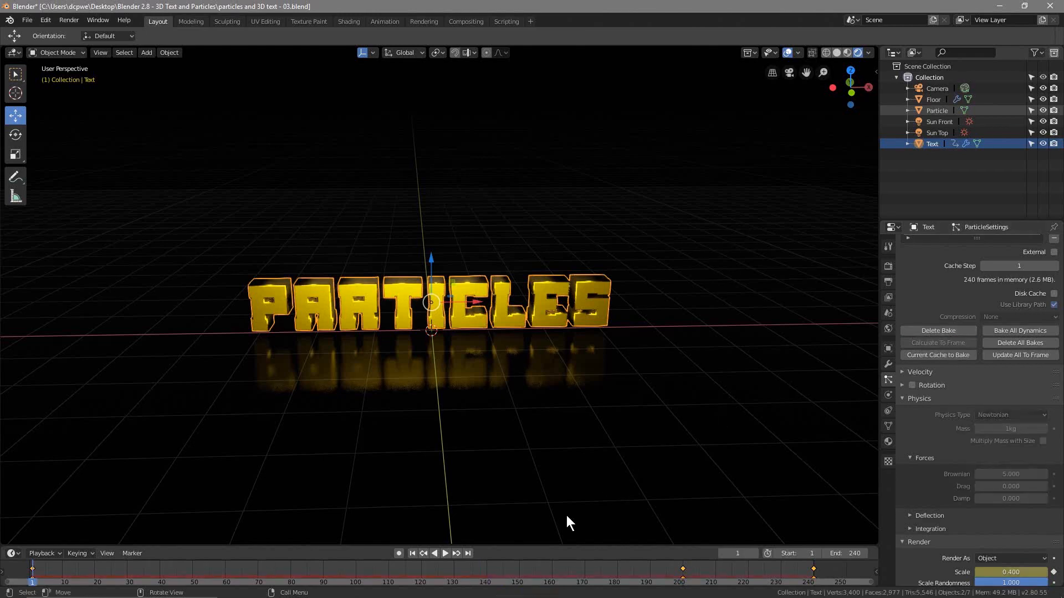
pyautogui.click(26, 21)
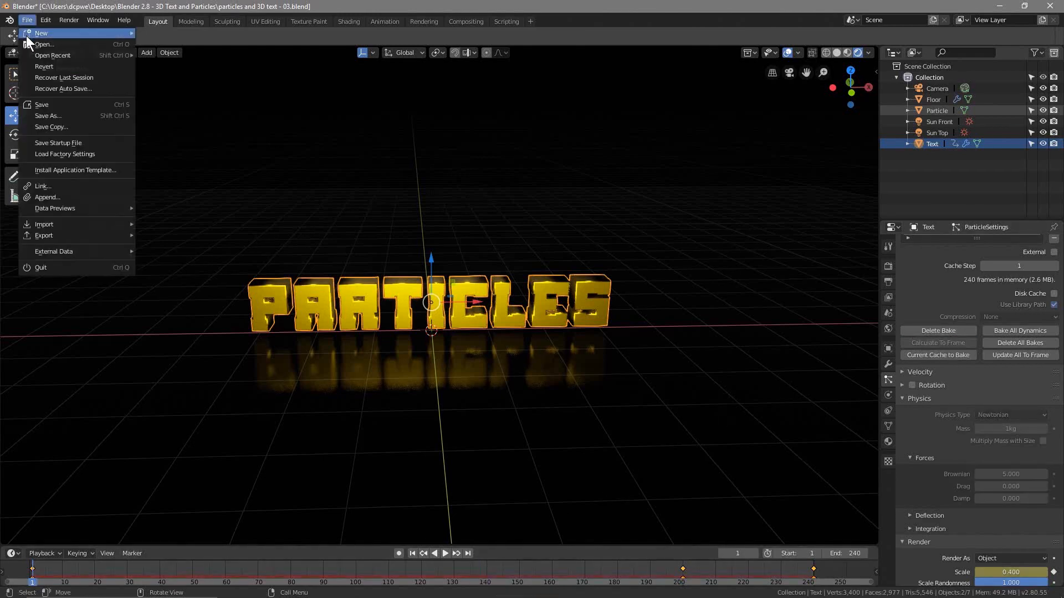
pyautogui.click(49, 102)
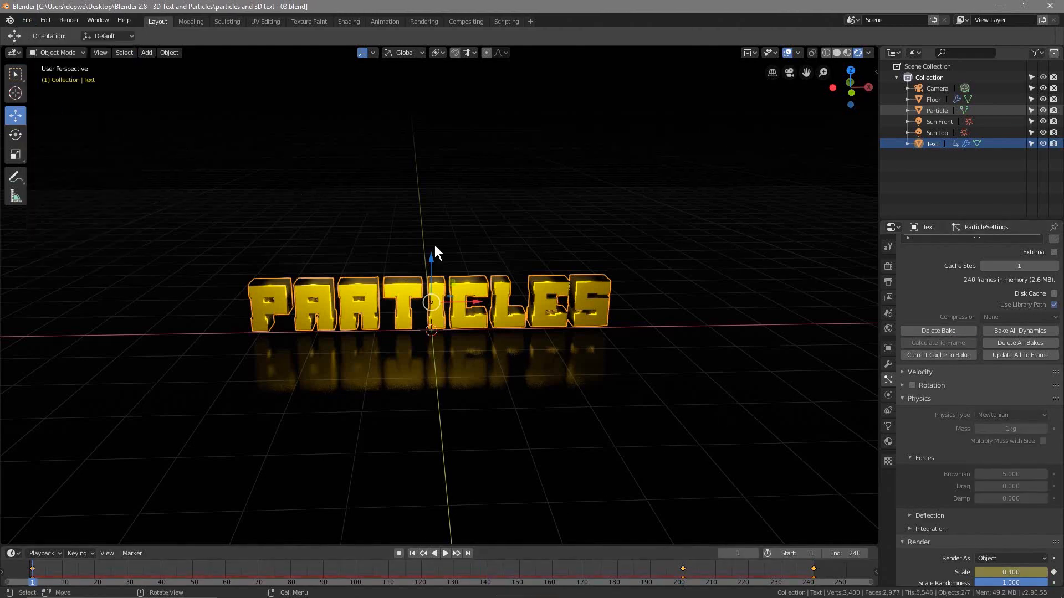
# - Play the rebaked animation, pause it midway and examine the scattered particles around the text from several angles
pyautogui.click(444, 554)
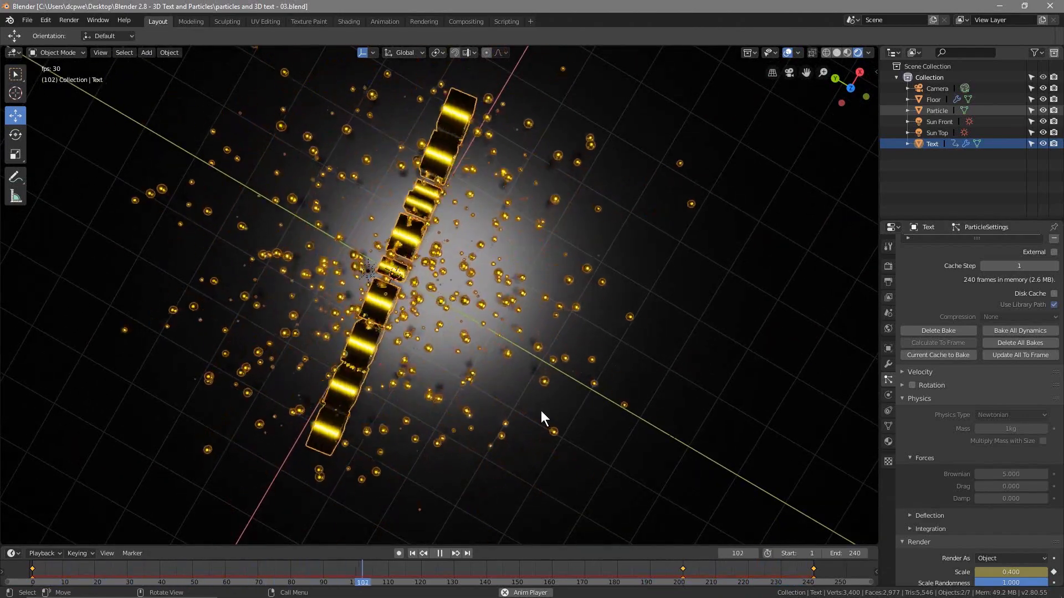
pyautogui.click(439, 553)
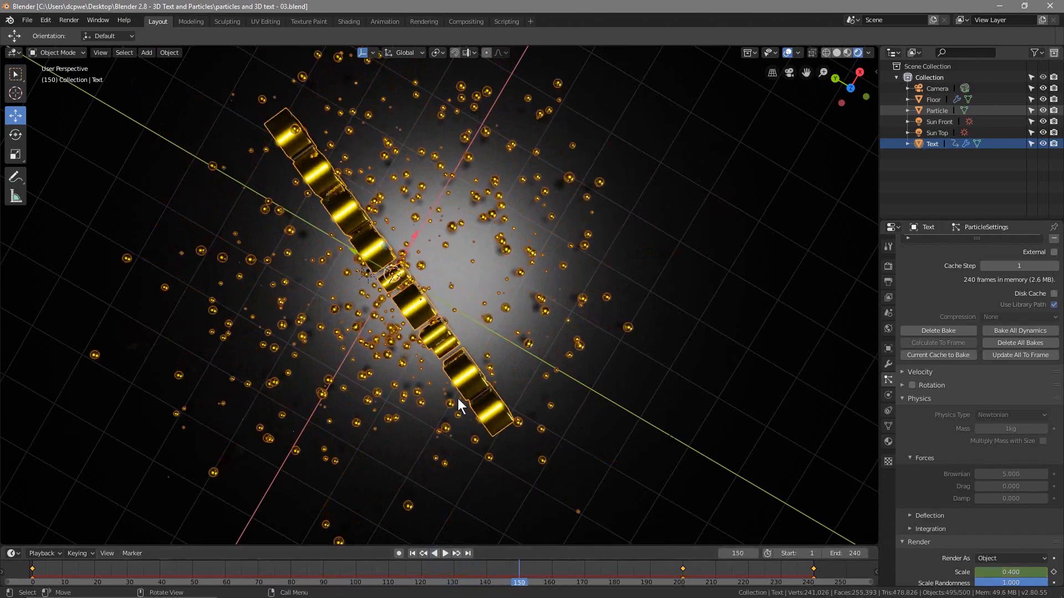
pyautogui.moveTo(458, 398); pyautogui.dragTo(636, 301, button='middle')
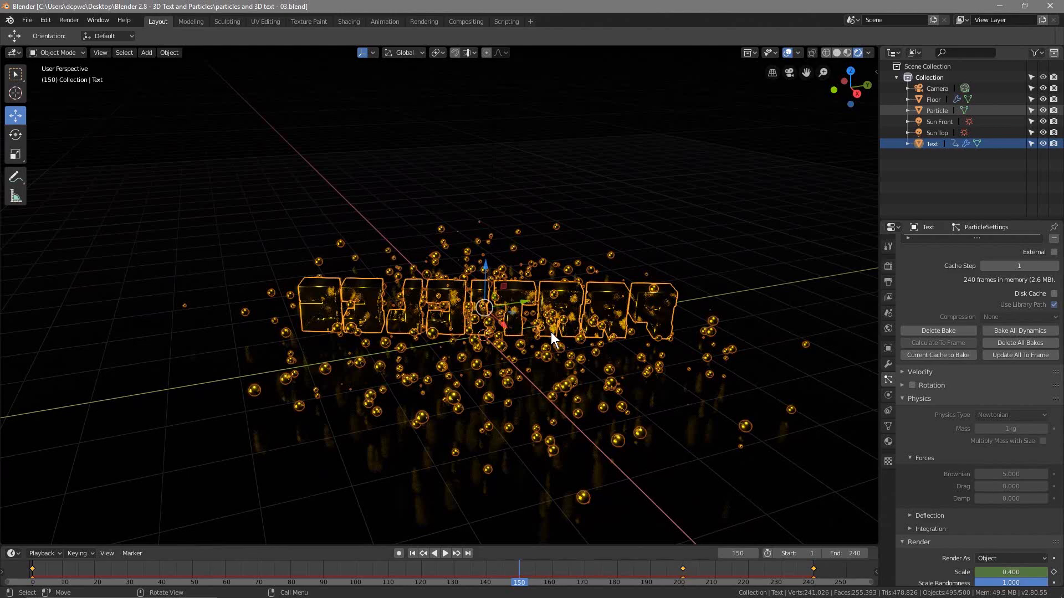
pyautogui.moveTo(366, 372); pyautogui.dragTo(457, 363, button='middle')
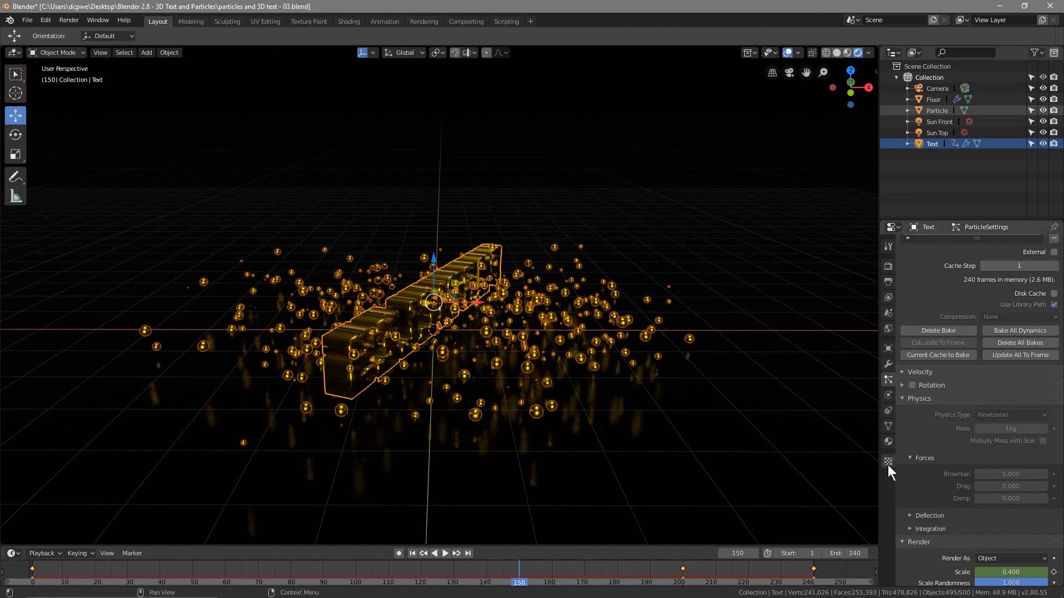
# - Try enabling Collision physics on the text, delete its particle bake and bake the simulation again
pyautogui.click(885, 394)
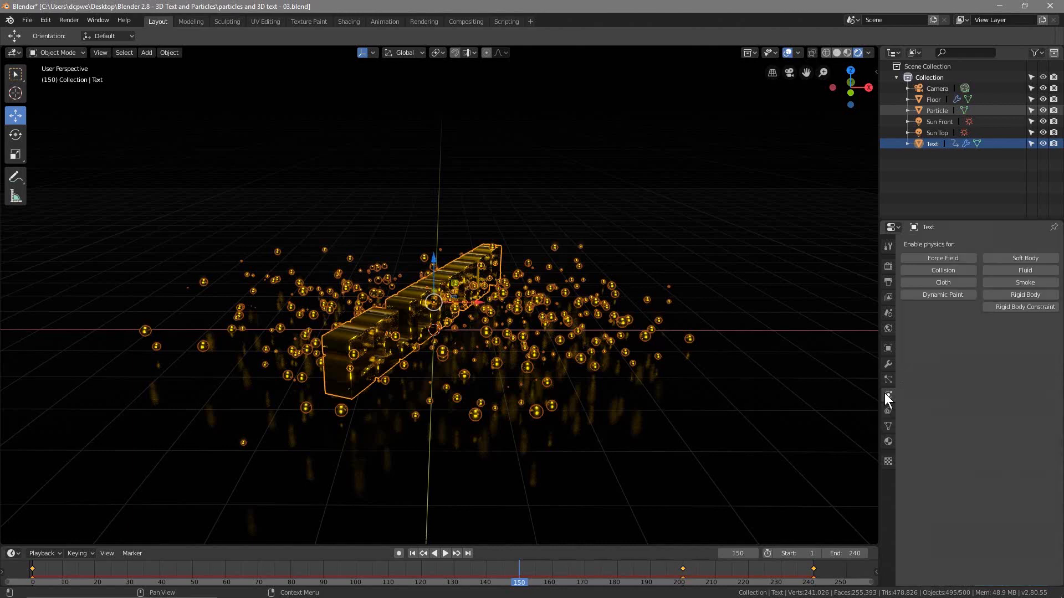
pyautogui.click(944, 271)
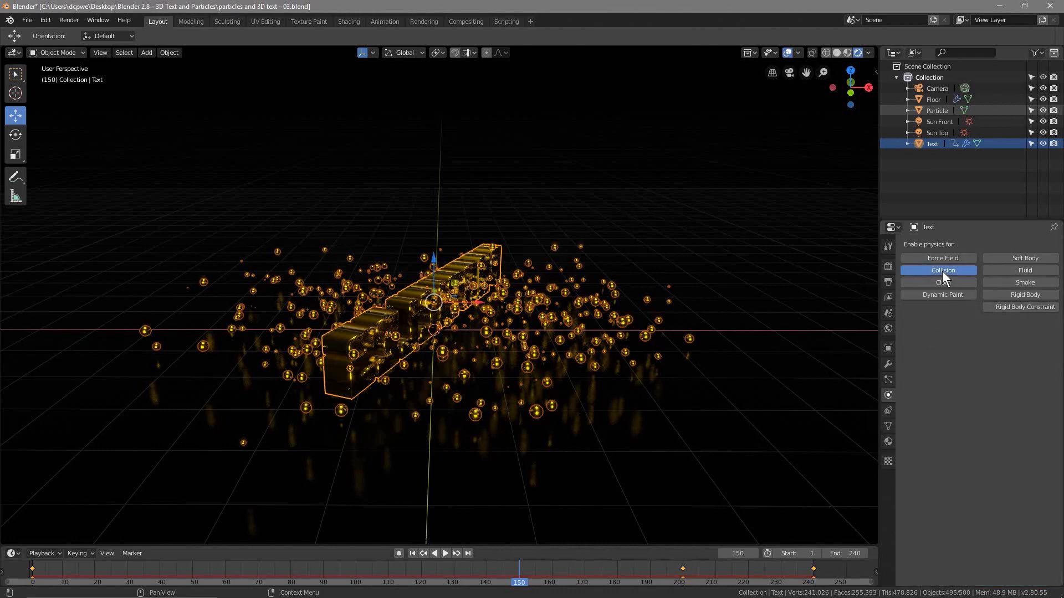
pyautogui.click(886, 377)
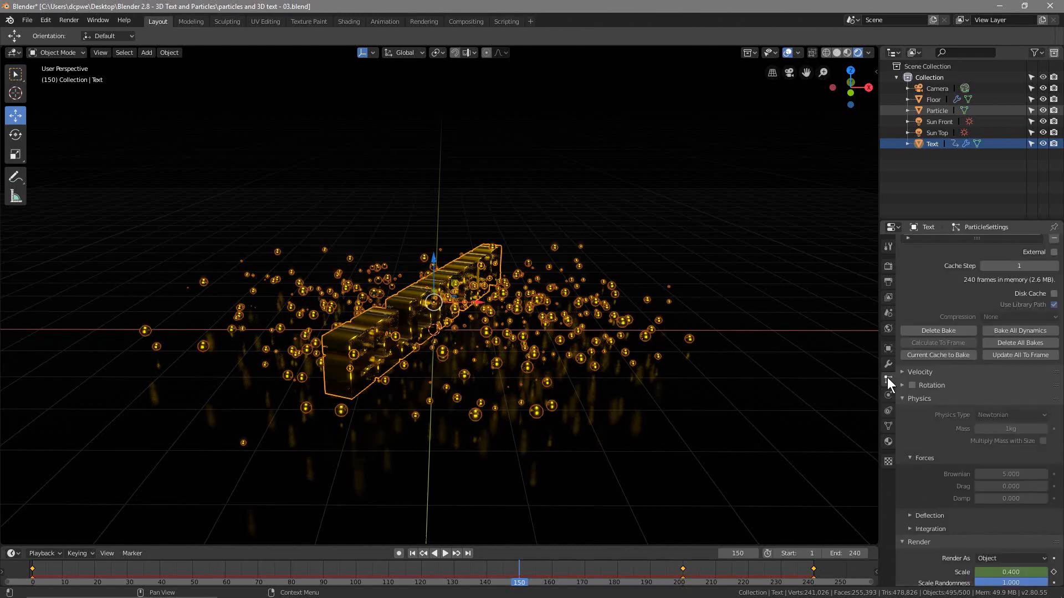
pyautogui.click(931, 329)
pyautogui.click(931, 331)
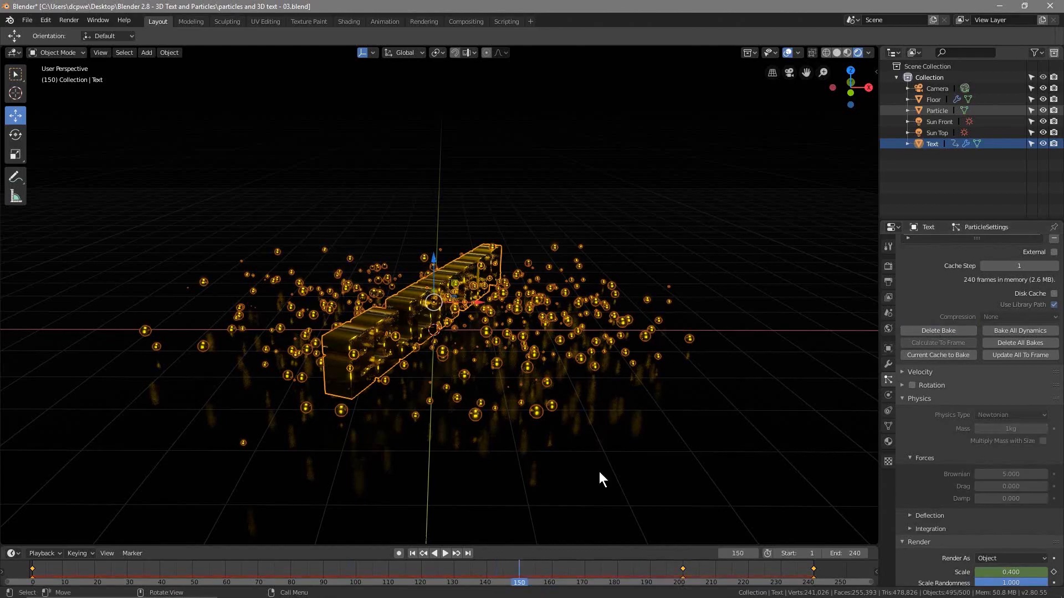
# - Play the animation to check the particle collisions, stop it and remove the Collision physics from the text
pyautogui.click(446, 551)
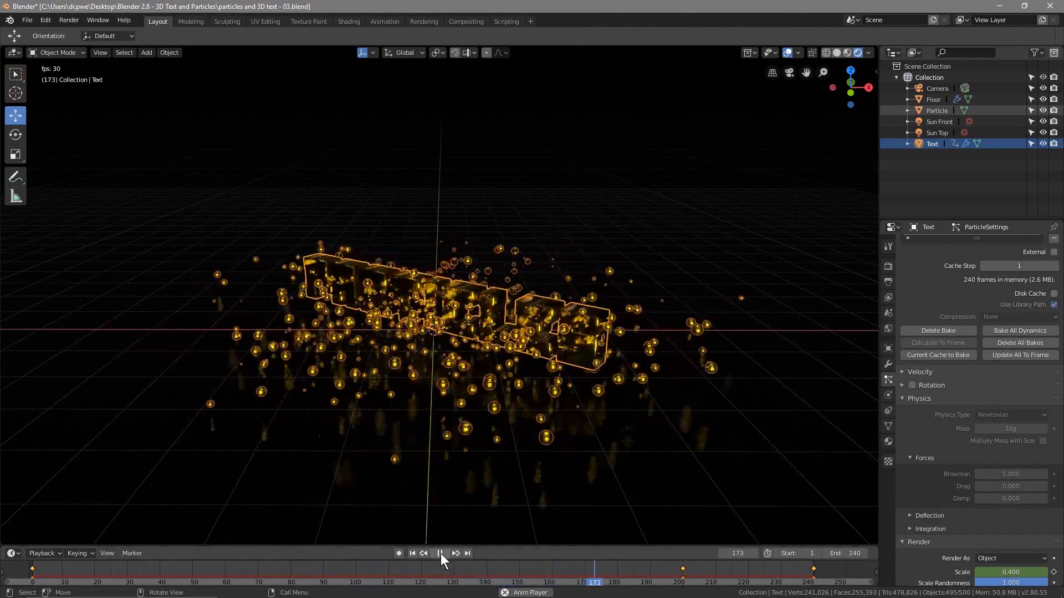
pyautogui.click(441, 553)
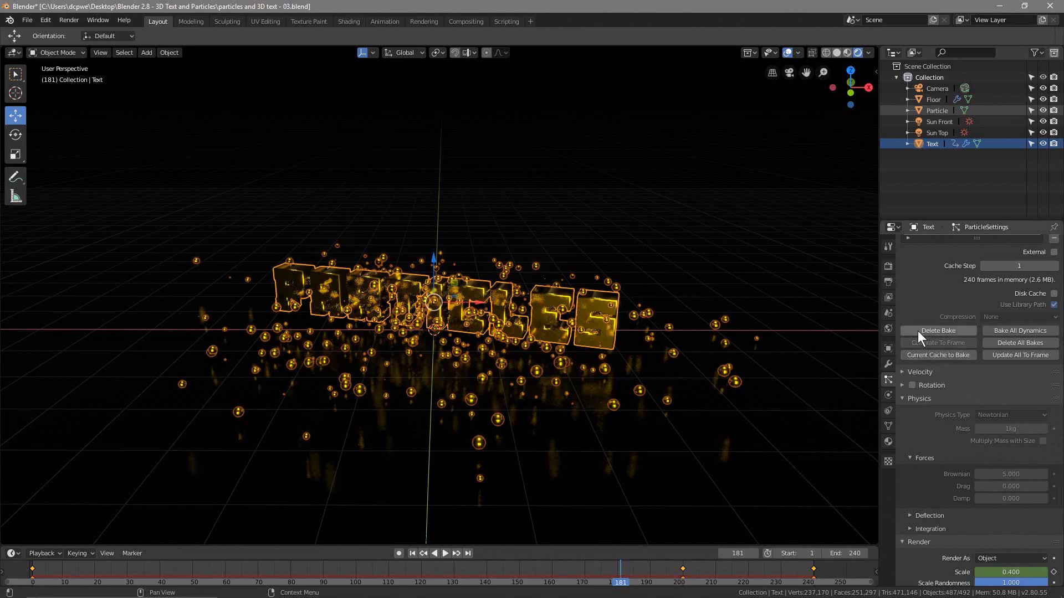
pyautogui.click(888, 394)
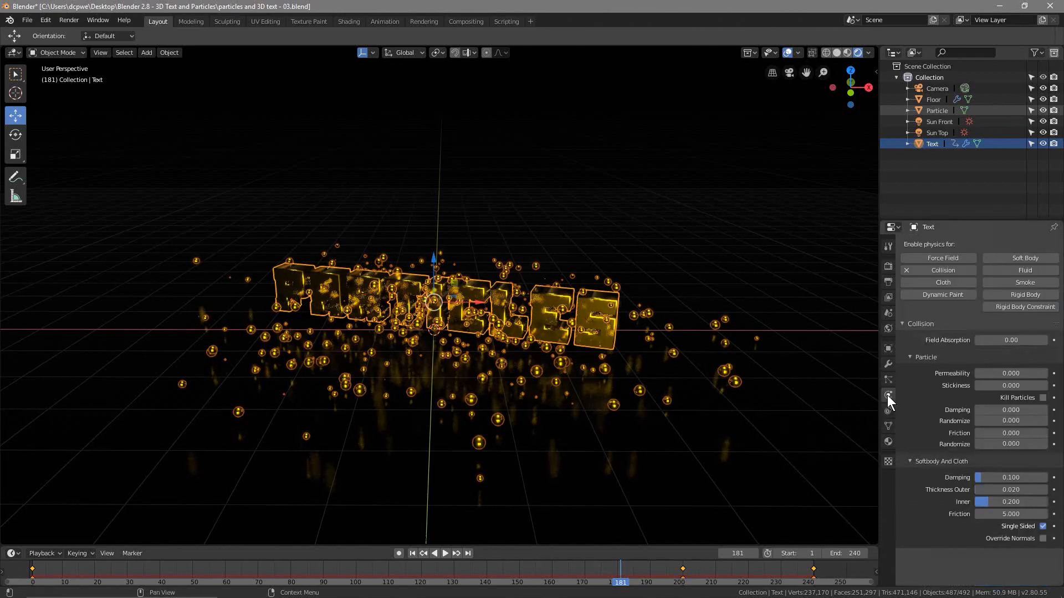
pyautogui.click(928, 269)
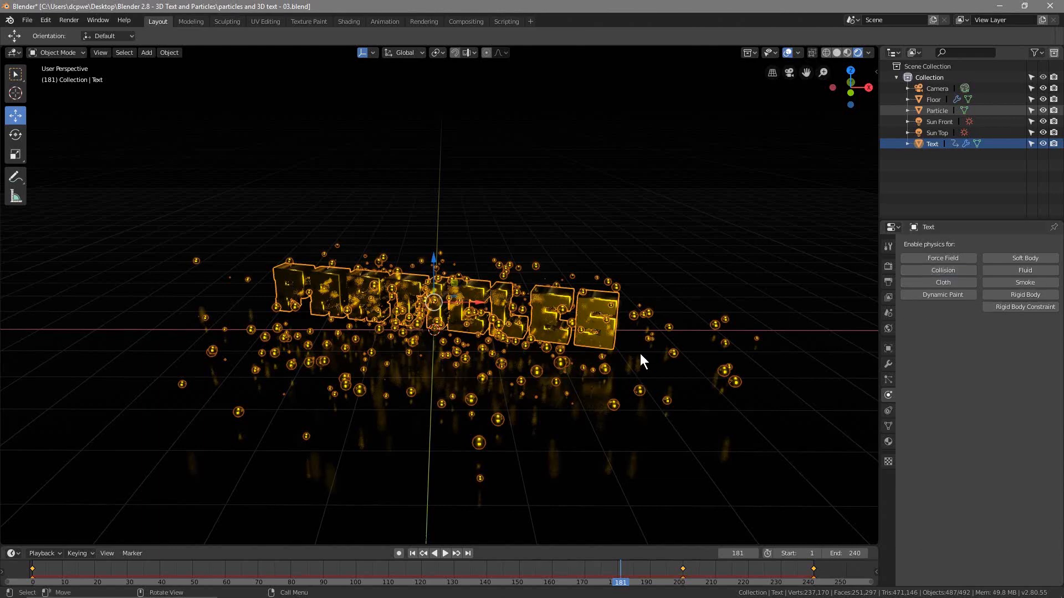
# - Replay the animation from frame 1 while checking the floor's Collision physics settings, stop it and return to frame 1
pyautogui.click(411, 553)
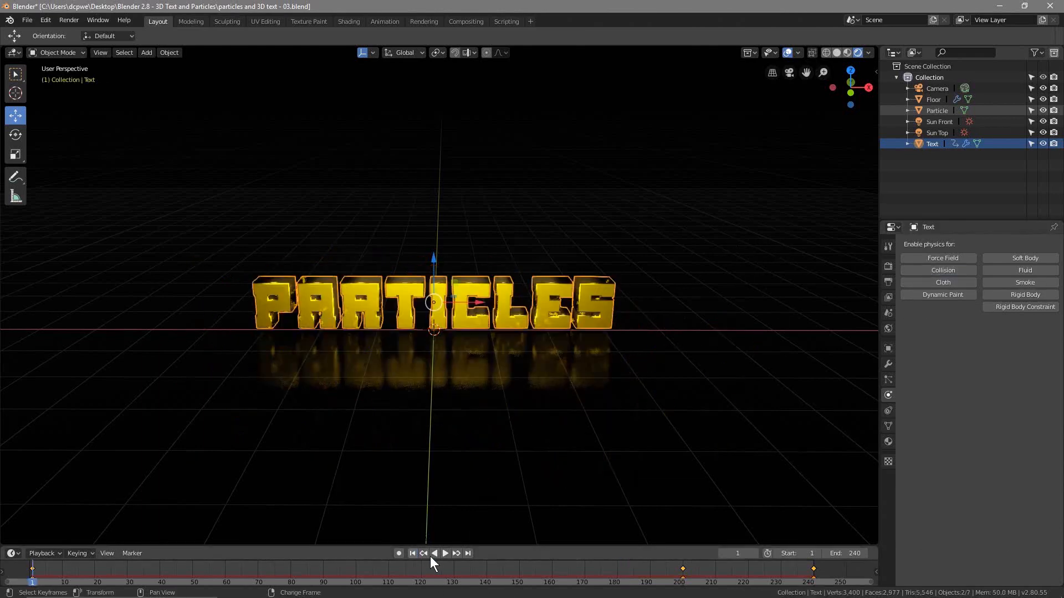
pyautogui.click(444, 554)
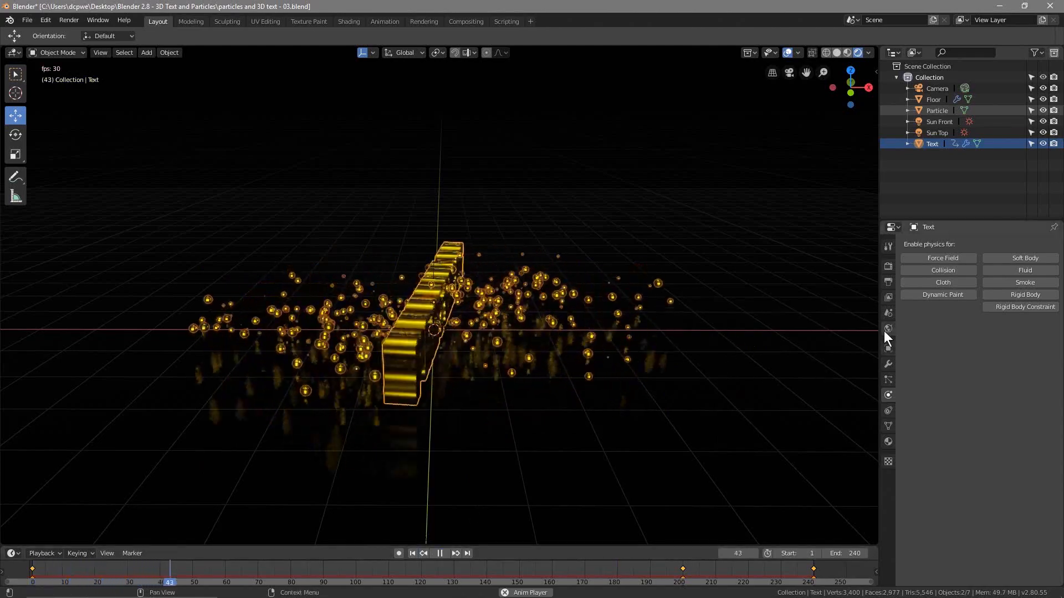
pyautogui.click(727, 385)
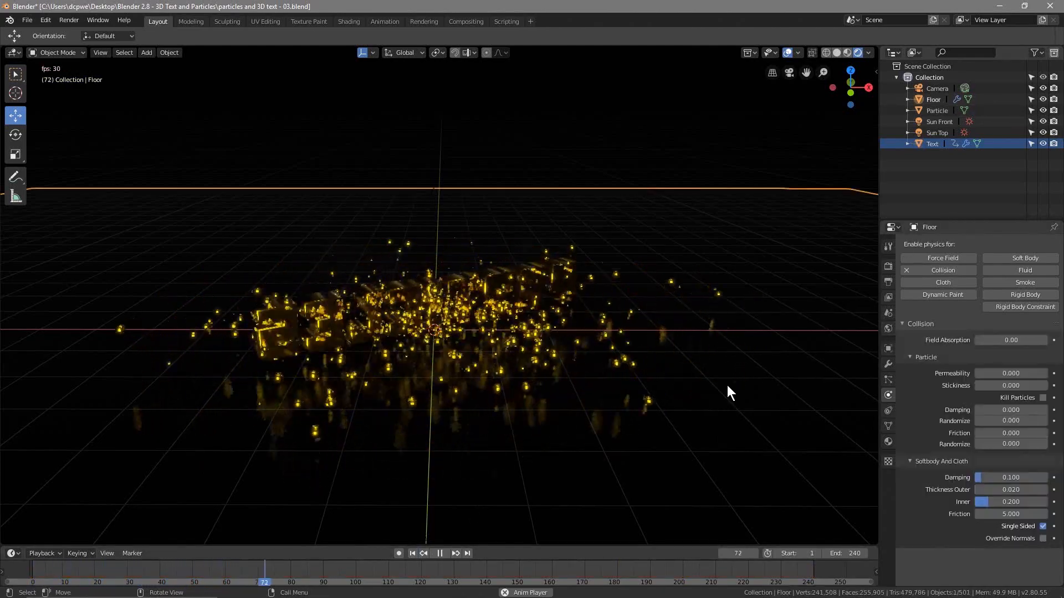
pyautogui.click(889, 411)
pyautogui.click(890, 395)
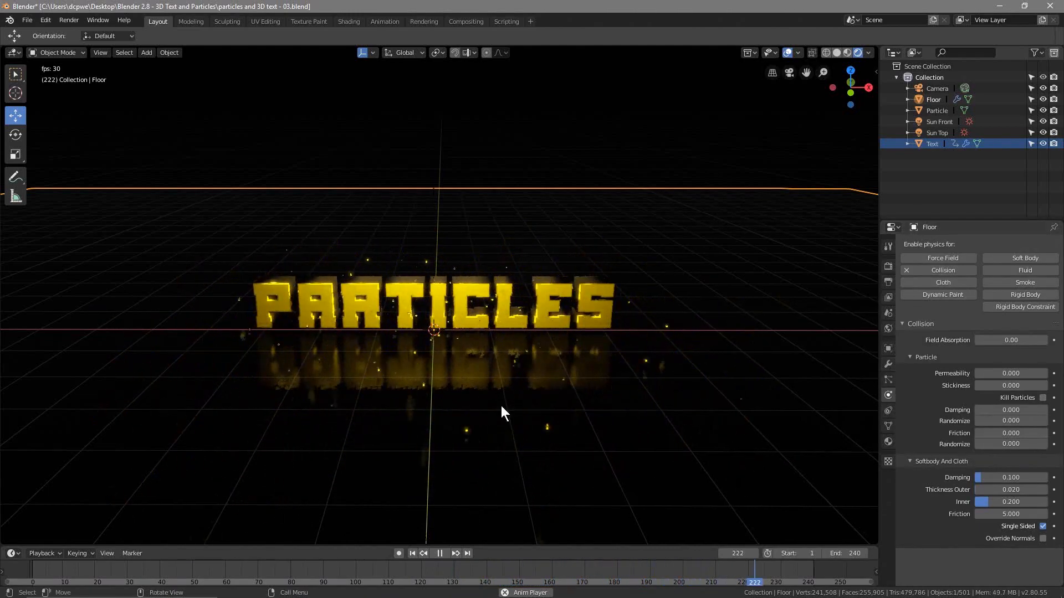
pyautogui.click(439, 554)
pyautogui.click(412, 555)
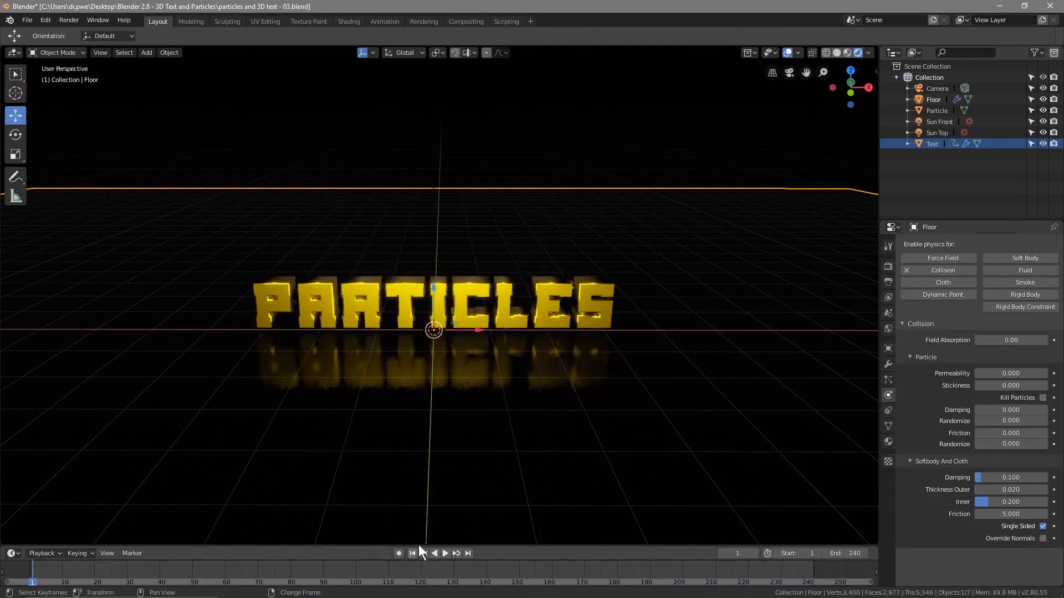
# - Select the camera and look through it with its whole frame in view
pyautogui.click(936, 91)
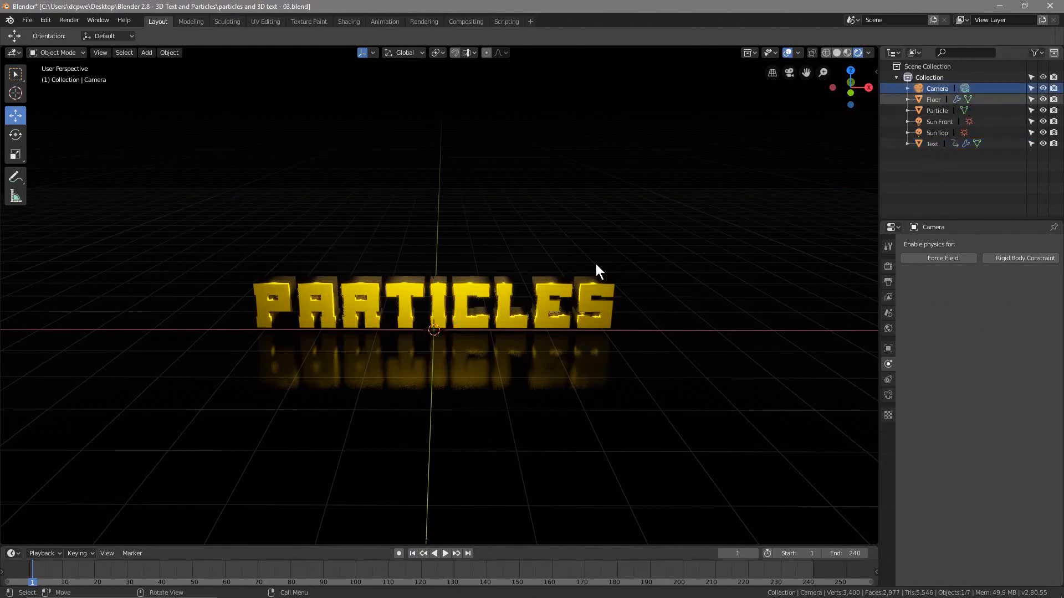
pyautogui.press('KP_0')
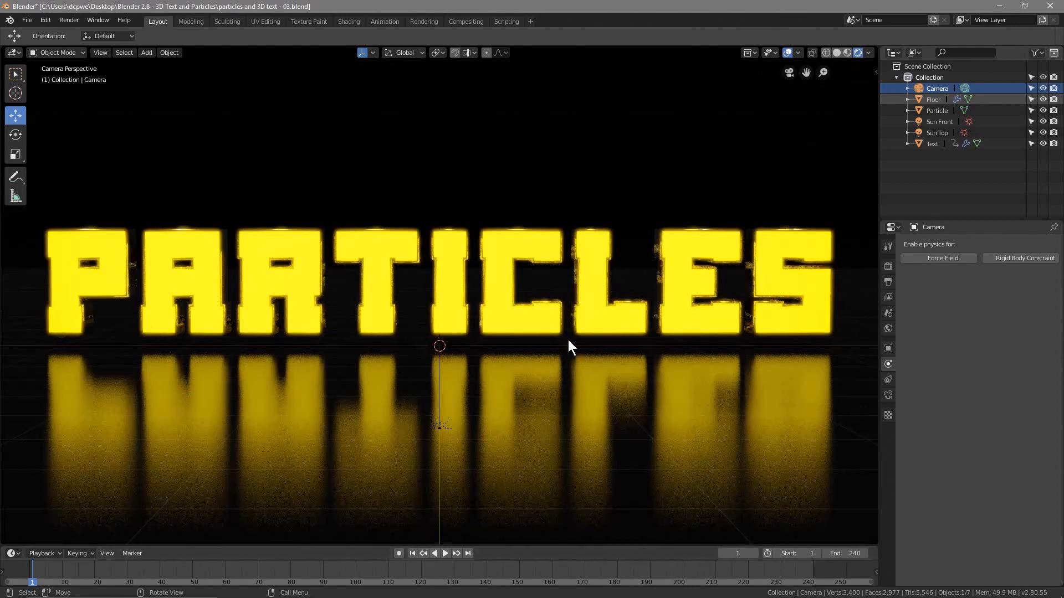
pyautogui.scroll(-4, 562, 357)
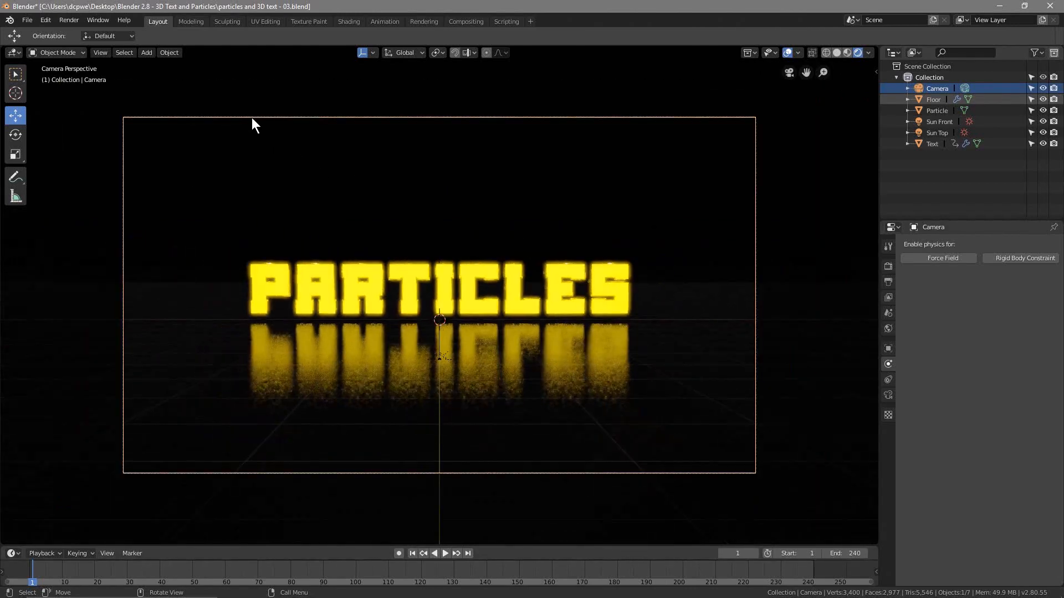
pyautogui.scroll(1, 347, 209)
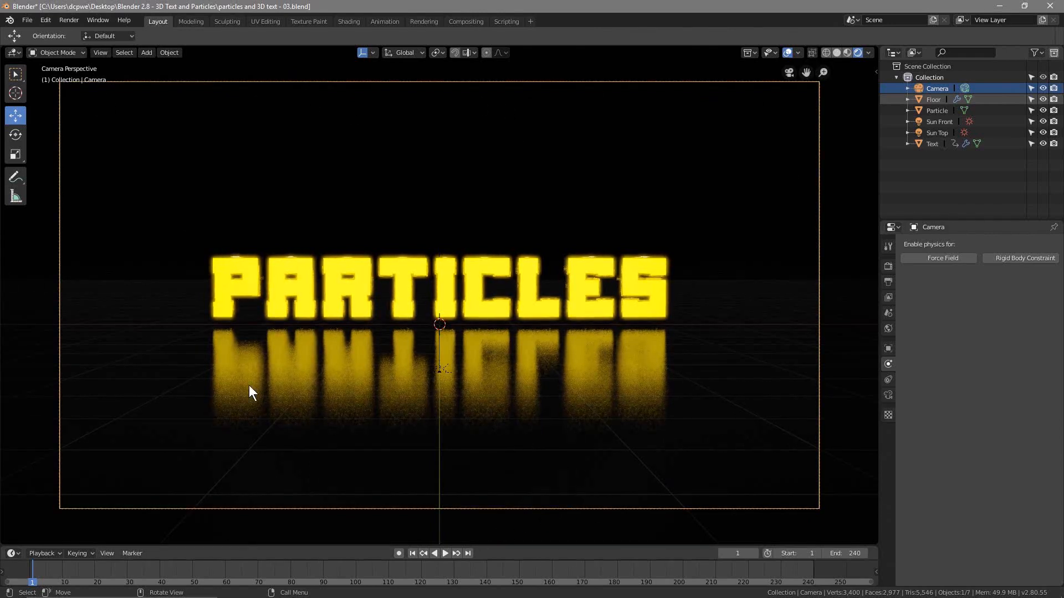
# - Turn on auto keying and set the camera's location at frame 1 to Y about -22.7 m and Z 2.0314 m
pyautogui.click(397, 555)
pyautogui.click(886, 348)
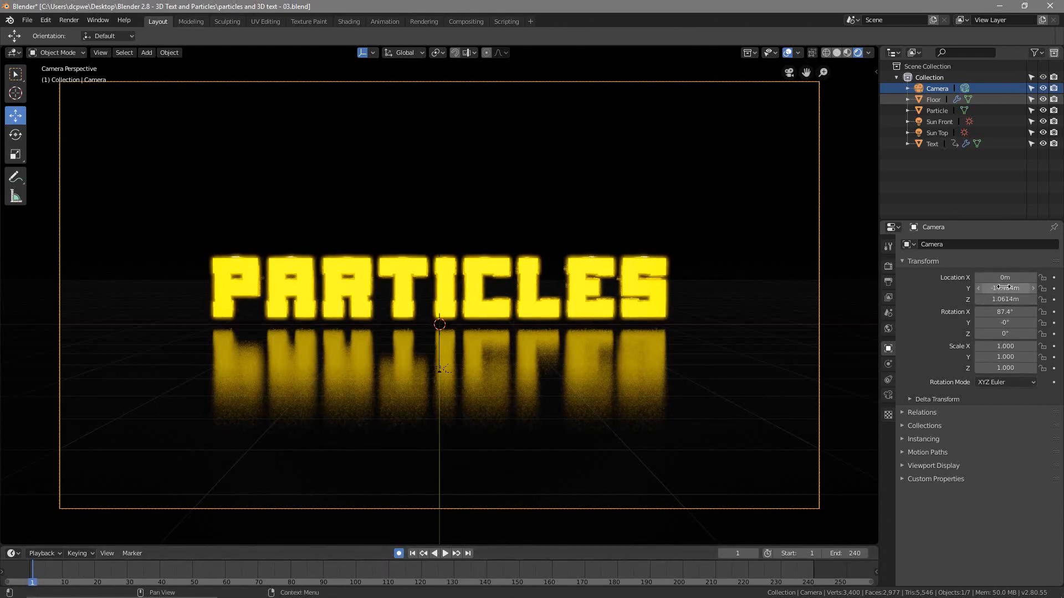
pyautogui.moveTo(1005, 289)
pyautogui.mouseDown()
pyautogui.moveTo(973, 288)
pyautogui.moveTo(1015, 290)
pyautogui.mouseUp()
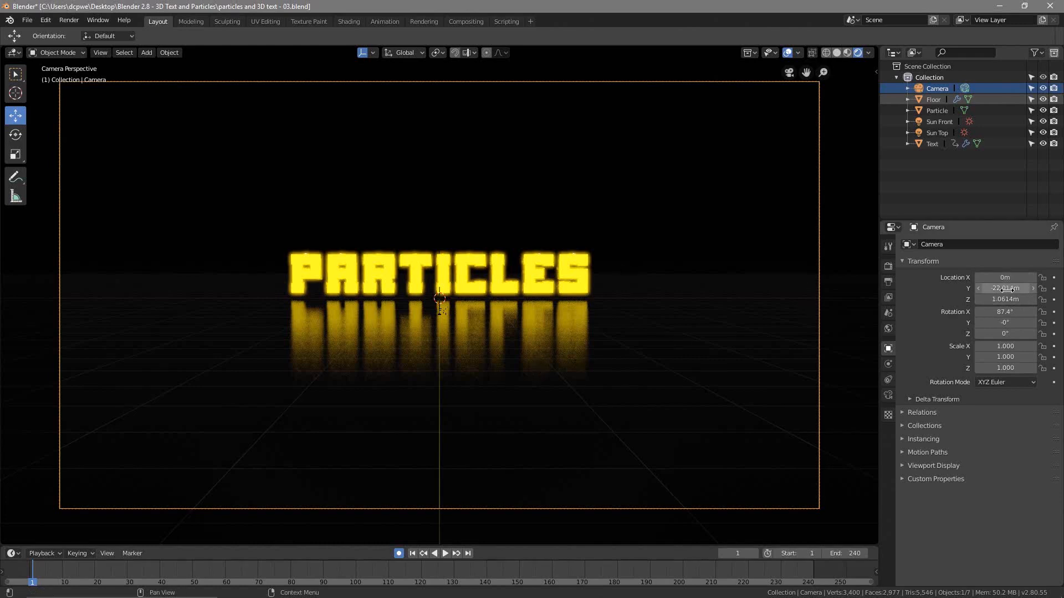
pyautogui.moveTo(1005, 288)
pyautogui.mouseDown()
pyautogui.moveTo(986, 288)
pyautogui.moveTo(1047, 299)
pyautogui.moveTo(1003, 299)
pyautogui.mouseUp()
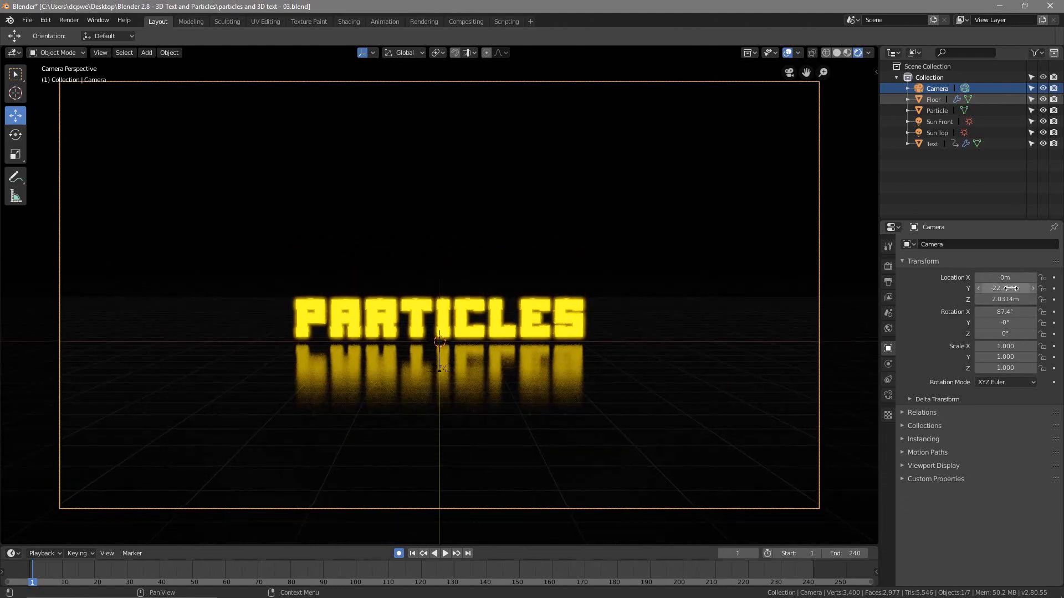
# - Keyframe the camera's location at frame 1, and its location and rotation at frame 150
pyautogui.press('i')
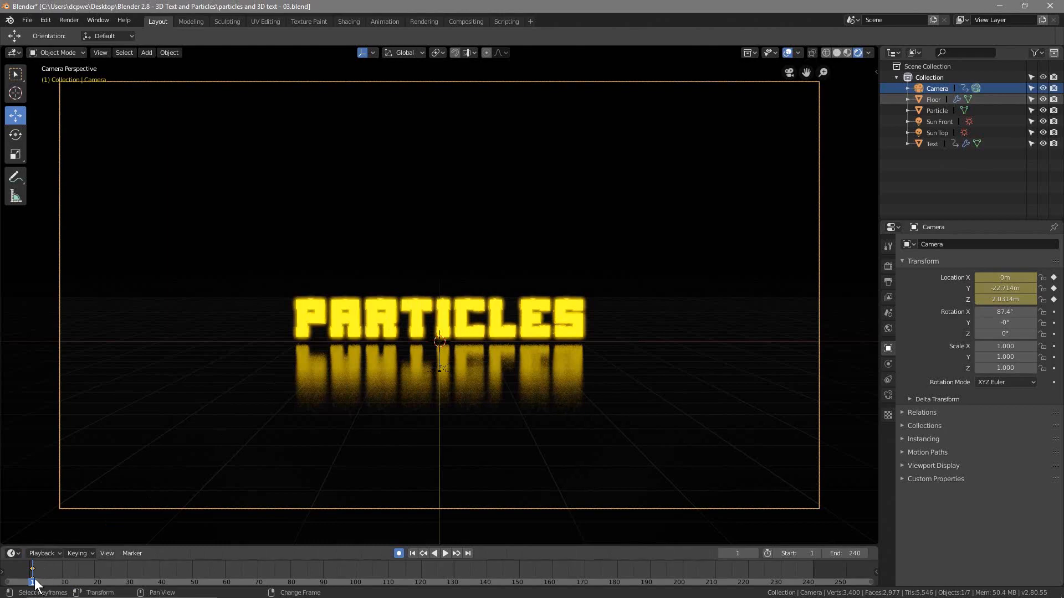
pyautogui.moveTo(33, 579); pyautogui.dragTo(519, 587)
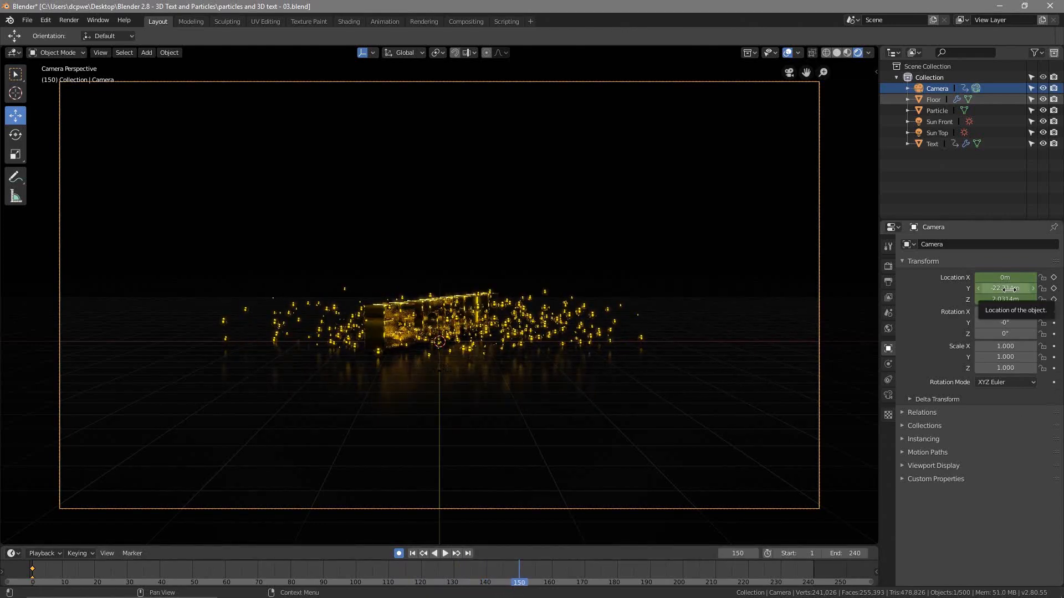
pyautogui.press('i')
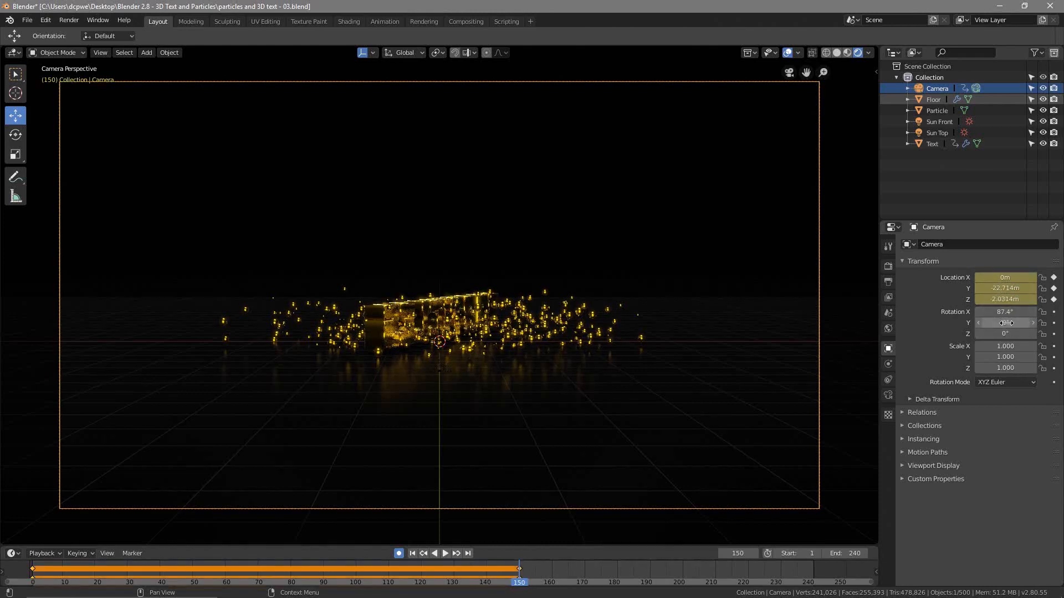
pyautogui.press('i')
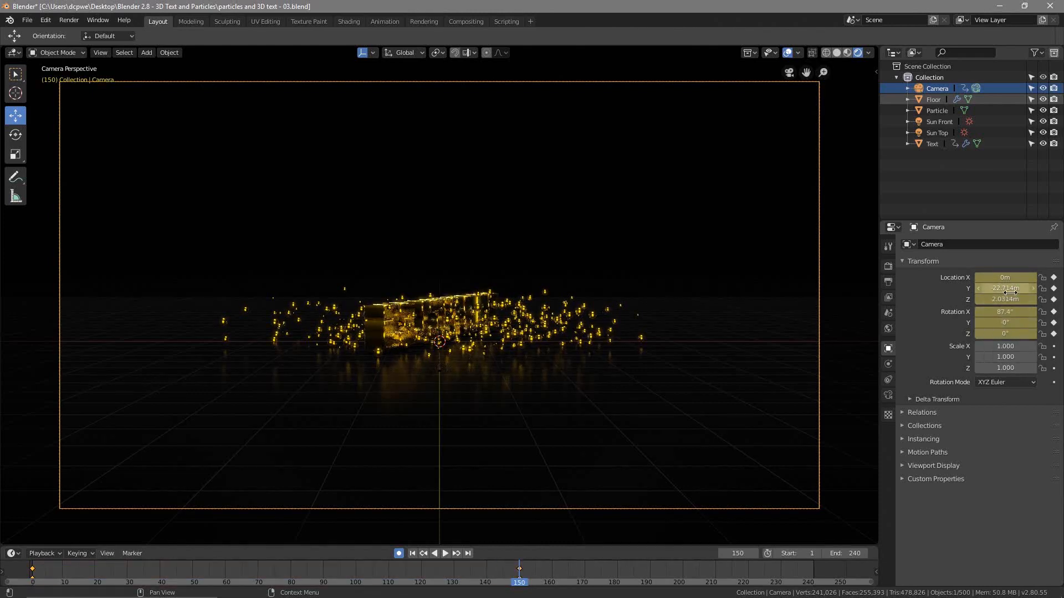
pyautogui.press('-')
pyautogui.press('-')
pyautogui.press('-')
pyautogui.press('-')
pyautogui.press('-')
pyautogui.press('-')
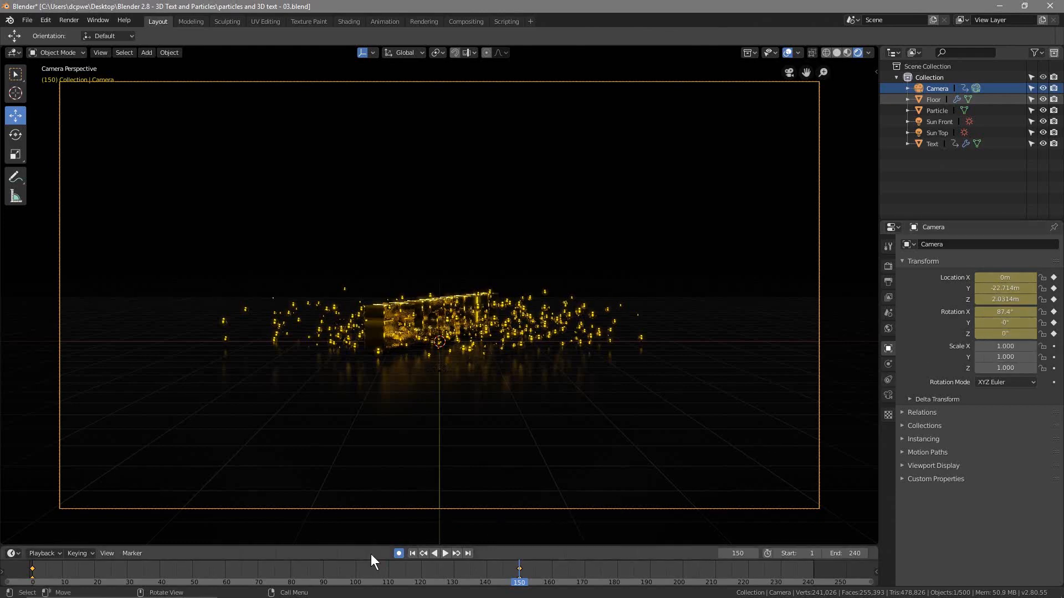
# - Return to frame 1 and keyframe the camera's rotation there
pyautogui.click(413, 553)
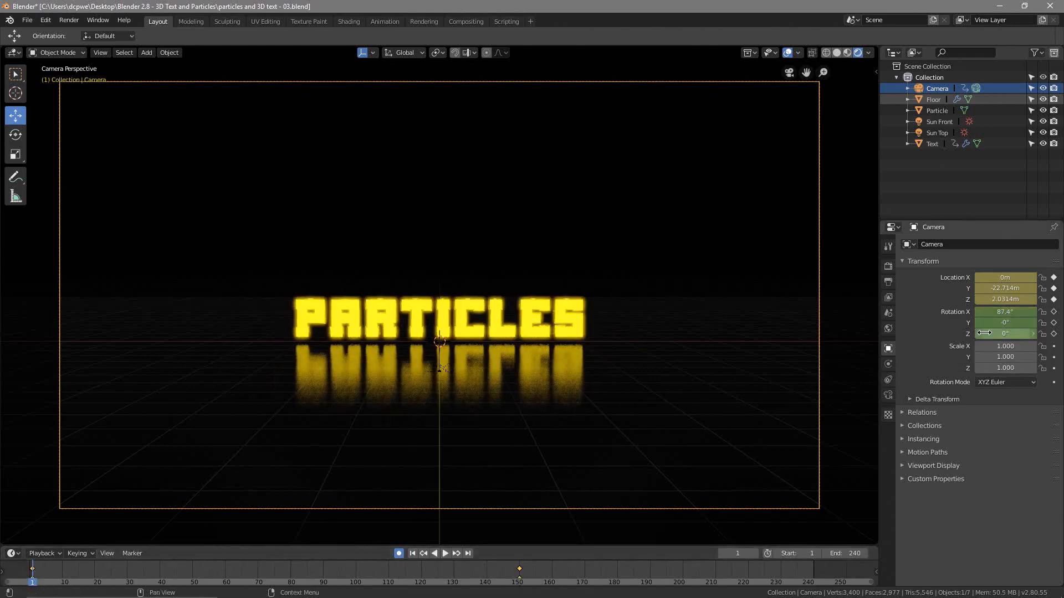
pyautogui.press('i')
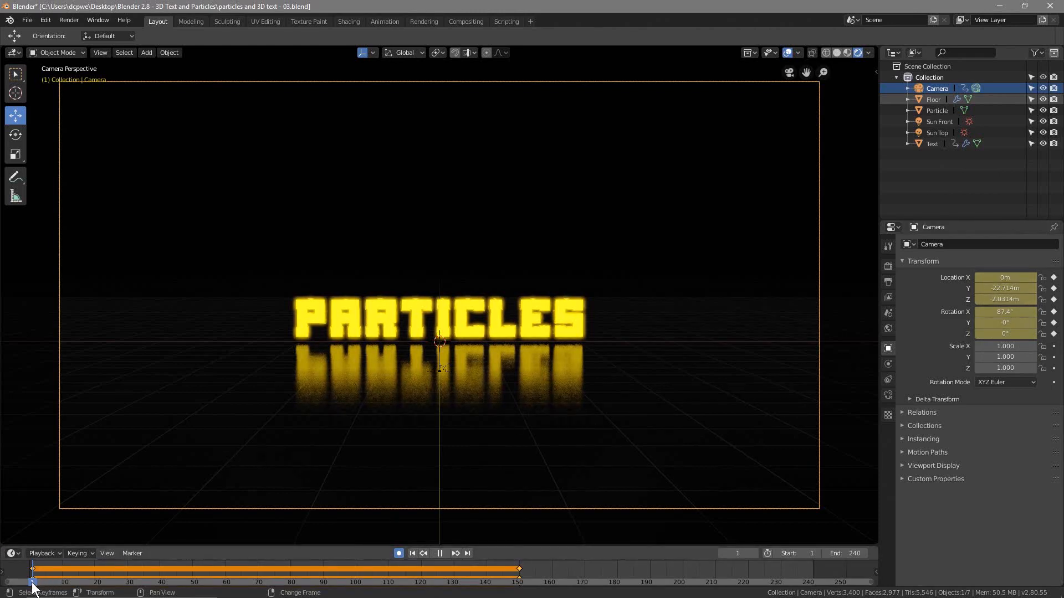
# - At frame 150, set the camera's location to Y -15.024 m and Z 3.6614 m and its X rotation to 79°
pyautogui.moveTo(31, 583); pyautogui.dragTo(519, 565, button='right')
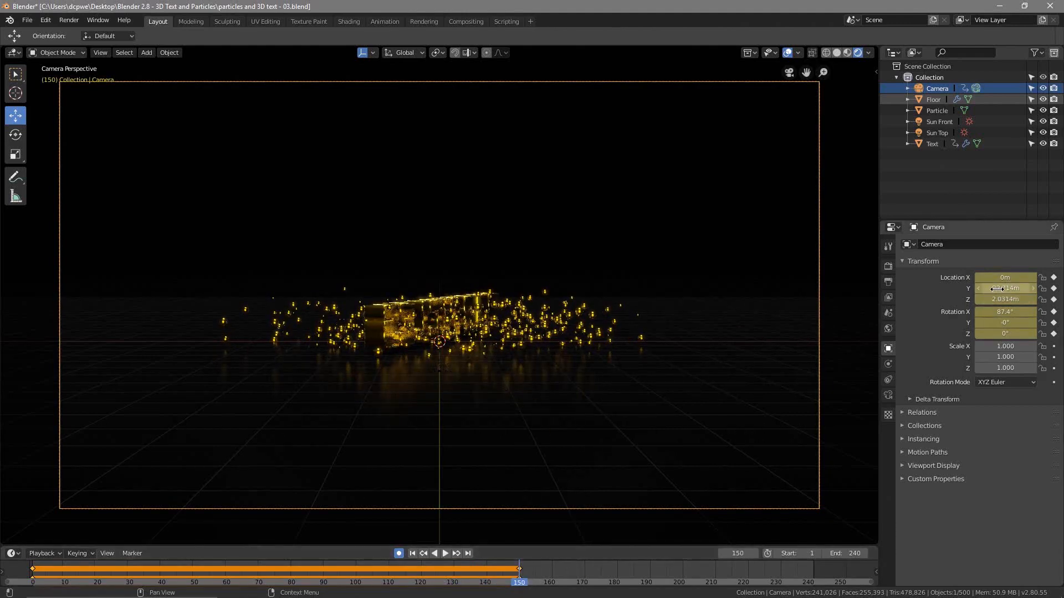
pyautogui.moveTo(1005, 288); pyautogui.dragTo(1036, 299)
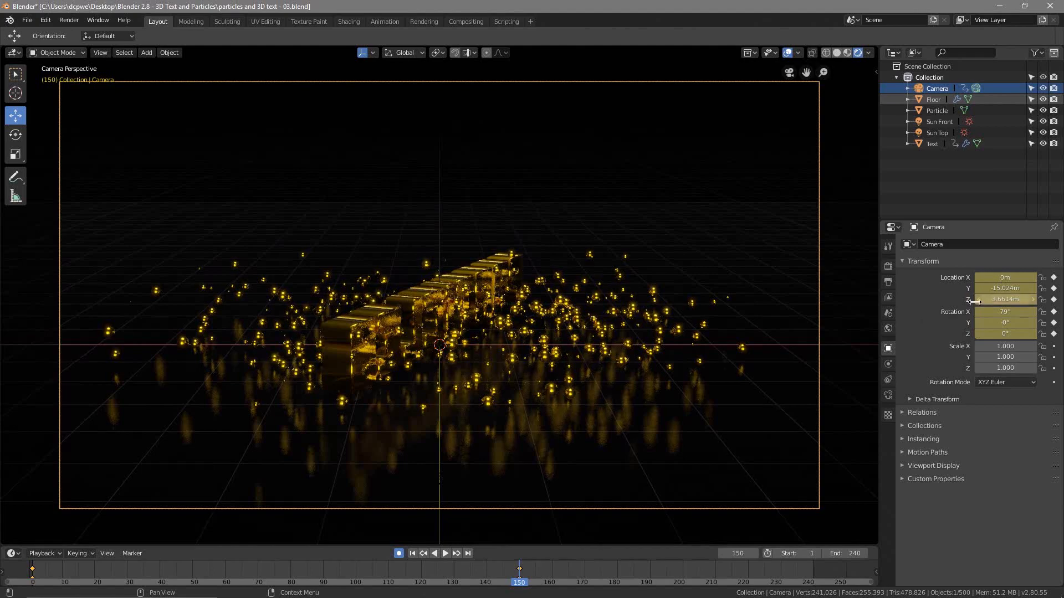
pyautogui.click(518, 586)
pyautogui.press('space')
# - At frame 240, set and keyframe the camera's location at Y -11.884 m and Z 1.5514 m, with X rotation 85°
pyautogui.moveTo(518, 586); pyautogui.dragTo(814, 588)
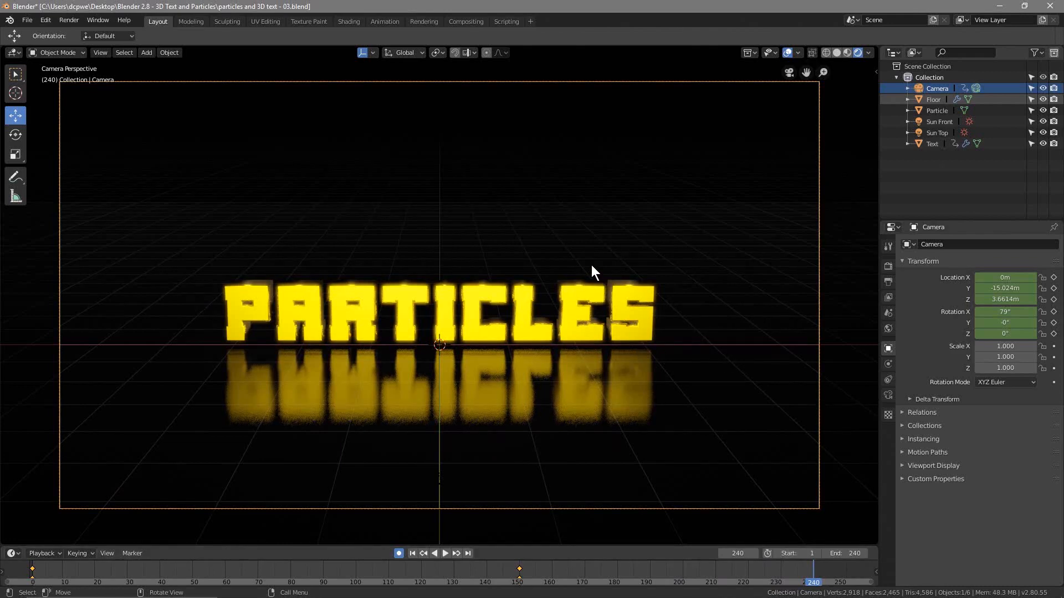
pyautogui.moveTo(1005, 299); pyautogui.dragTo(981, 304)
pyautogui.press('i')
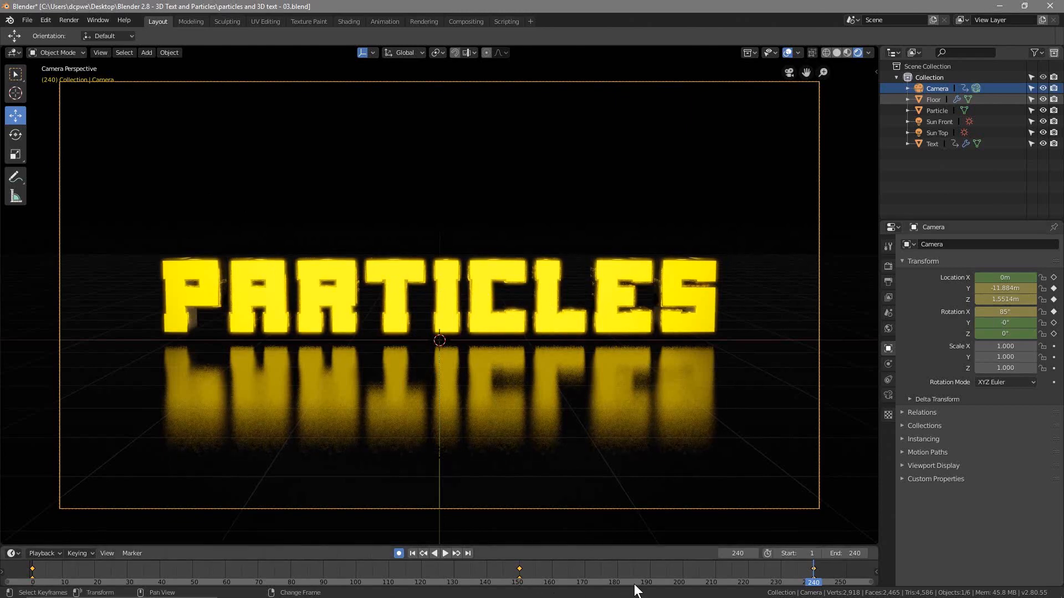
# - Turn off auto keying, play the camera animation from frame 1 and stop it
pyautogui.click(399, 553)
pyautogui.click(413, 553)
pyautogui.click(445, 553)
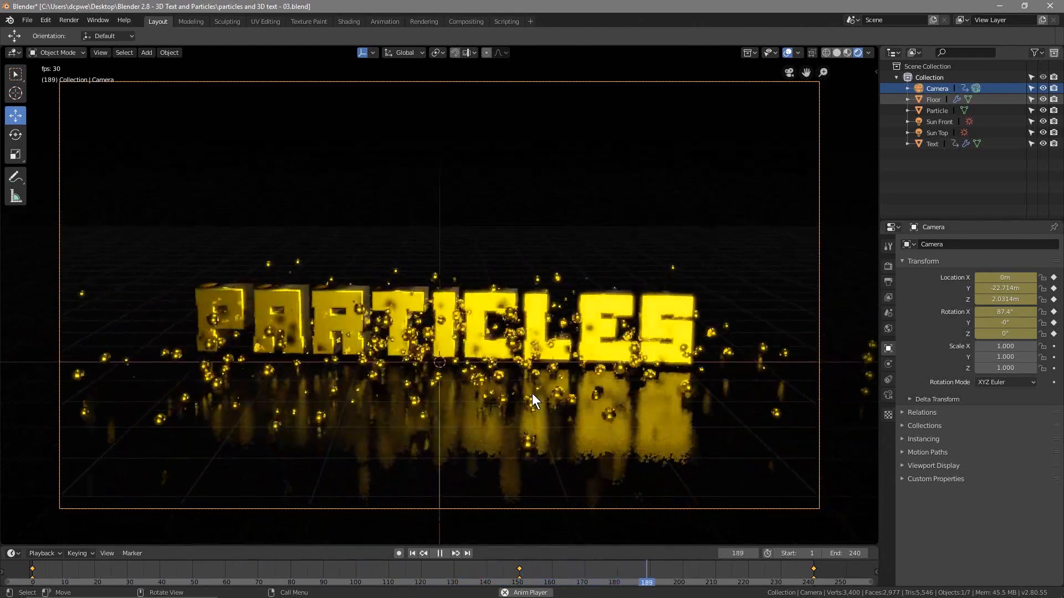
pyautogui.click(438, 553)
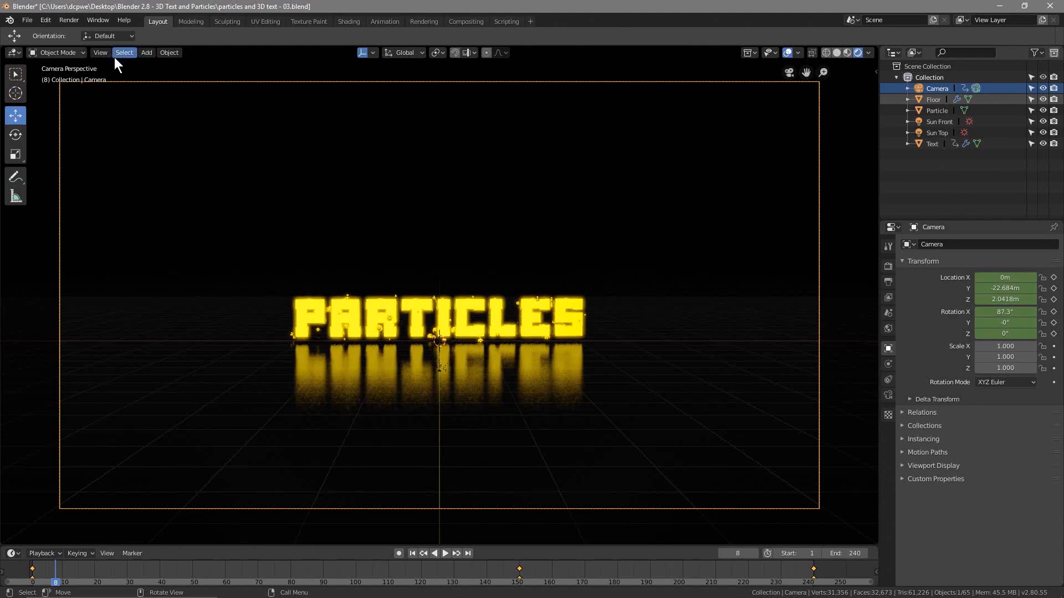
# - Set the Eevee render sampling to 90
pyautogui.click(887, 266)
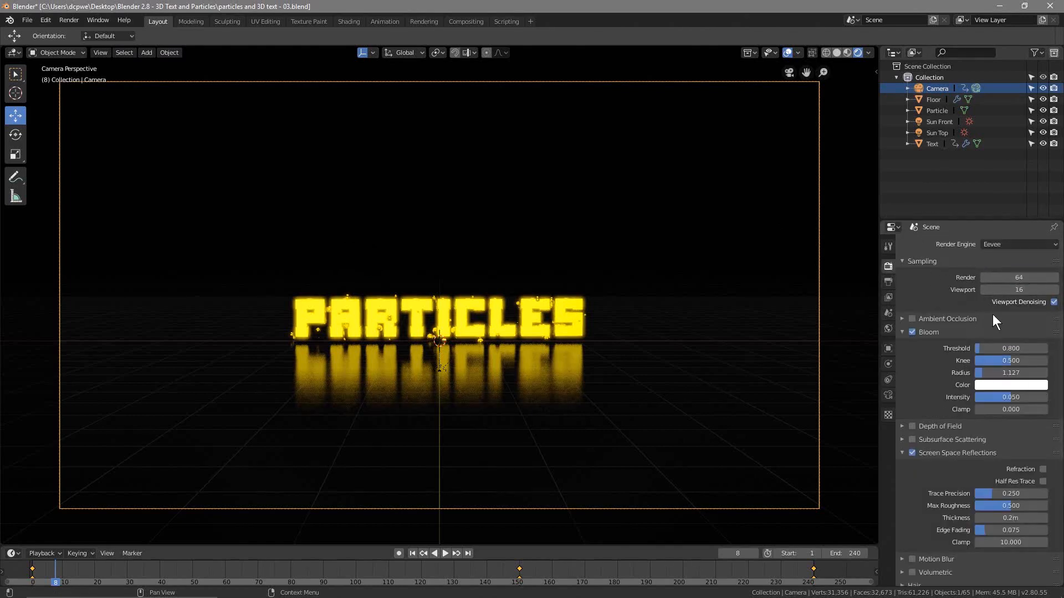
pyautogui.click(1050, 279)
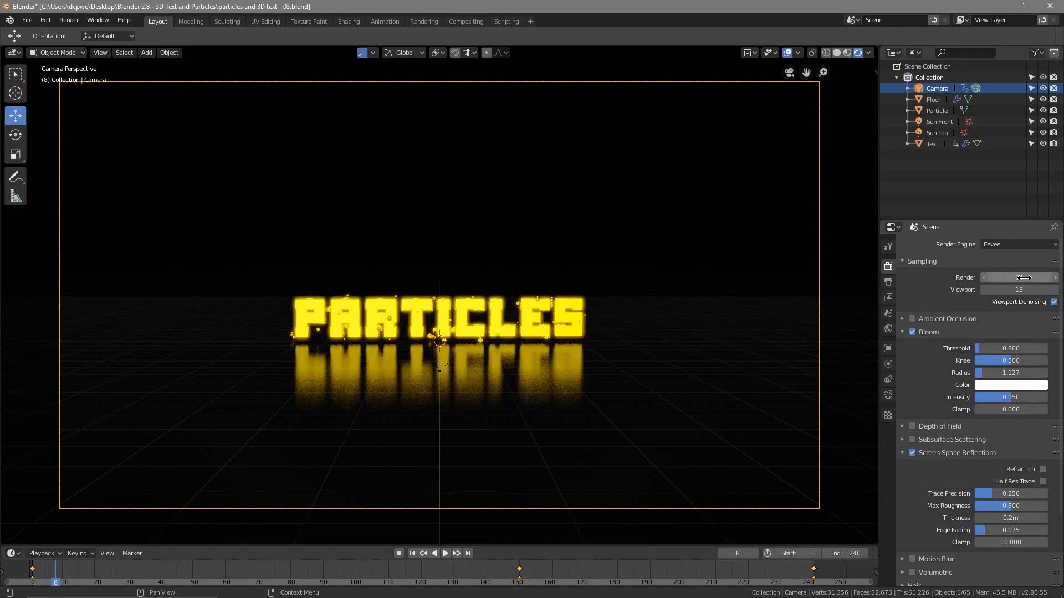
pyautogui.write('90')
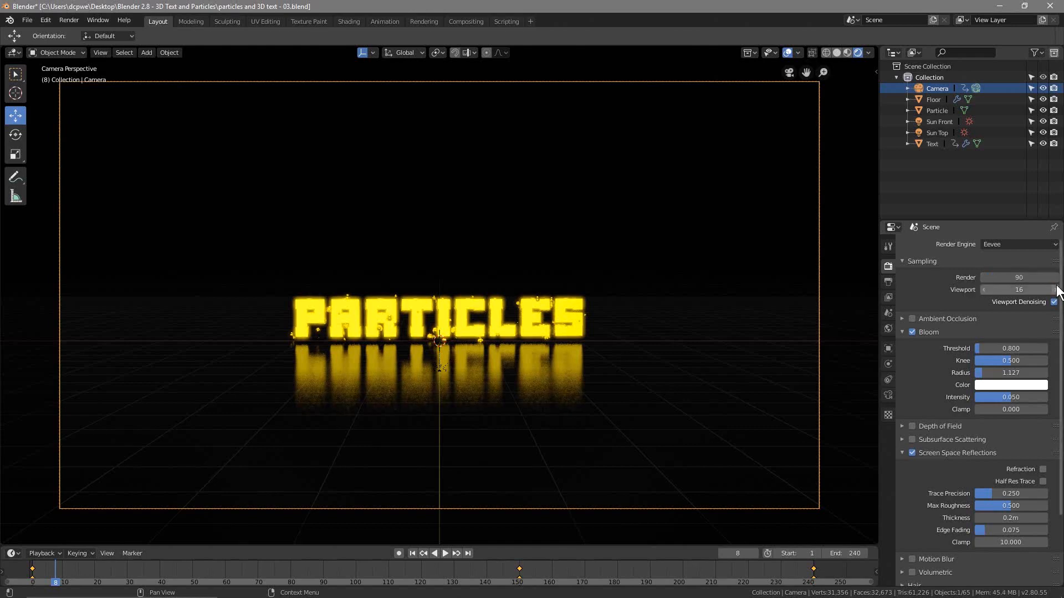
pyautogui.press('Return')
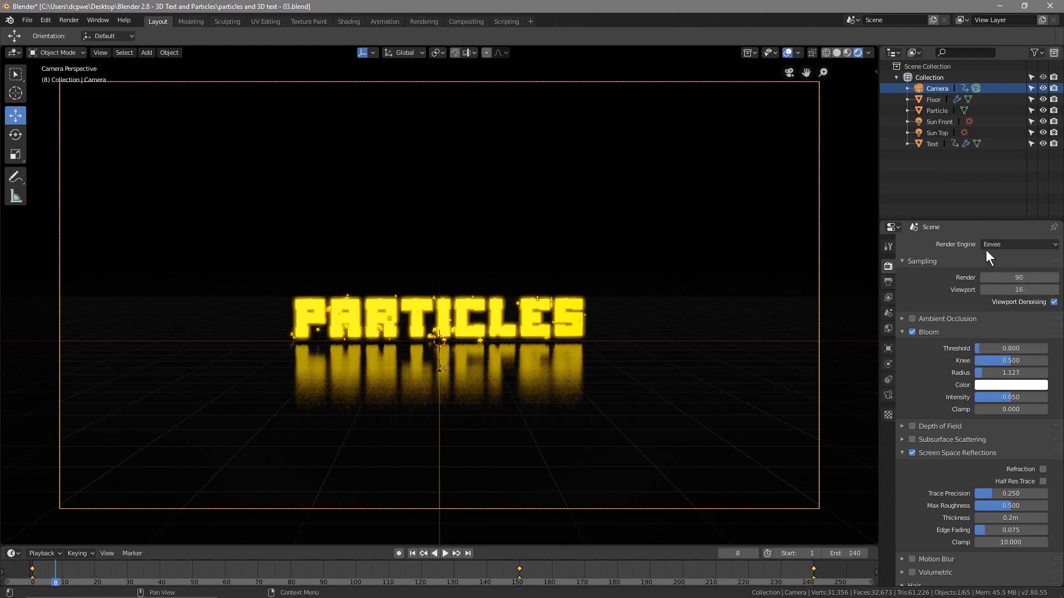
# - Show the scene's output settings, return to frame 1 and save the project file
pyautogui.click(888, 282)
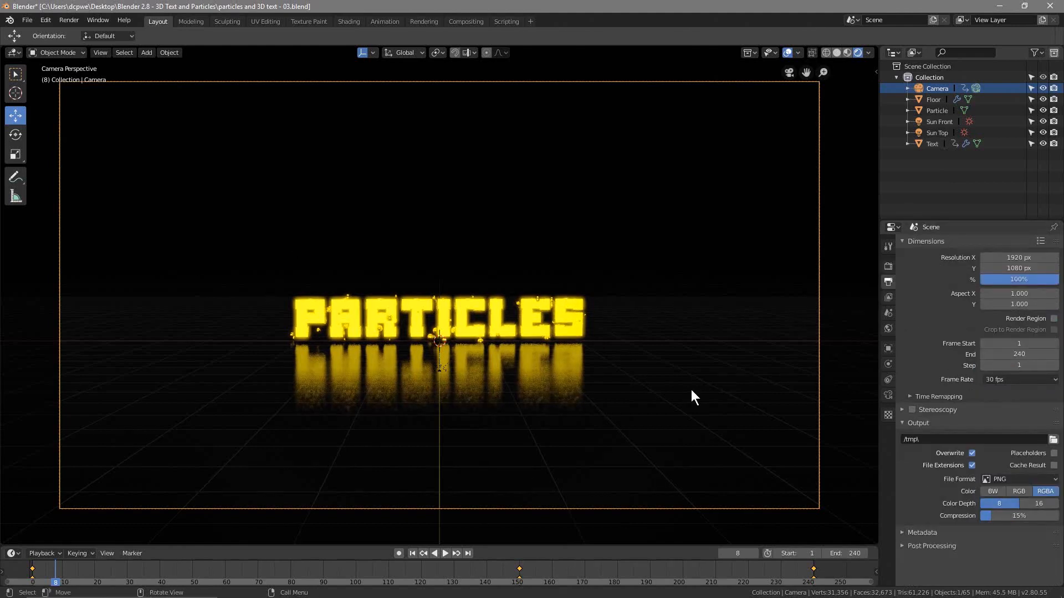
pyautogui.click(413, 554)
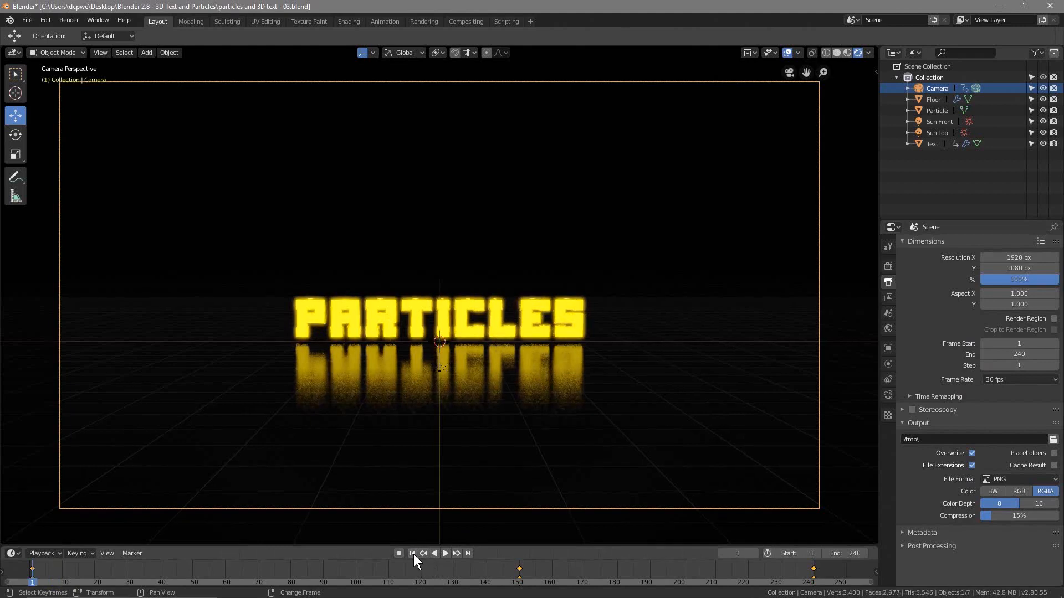
pyautogui.click(39, 22)
pyautogui.click(57, 105)
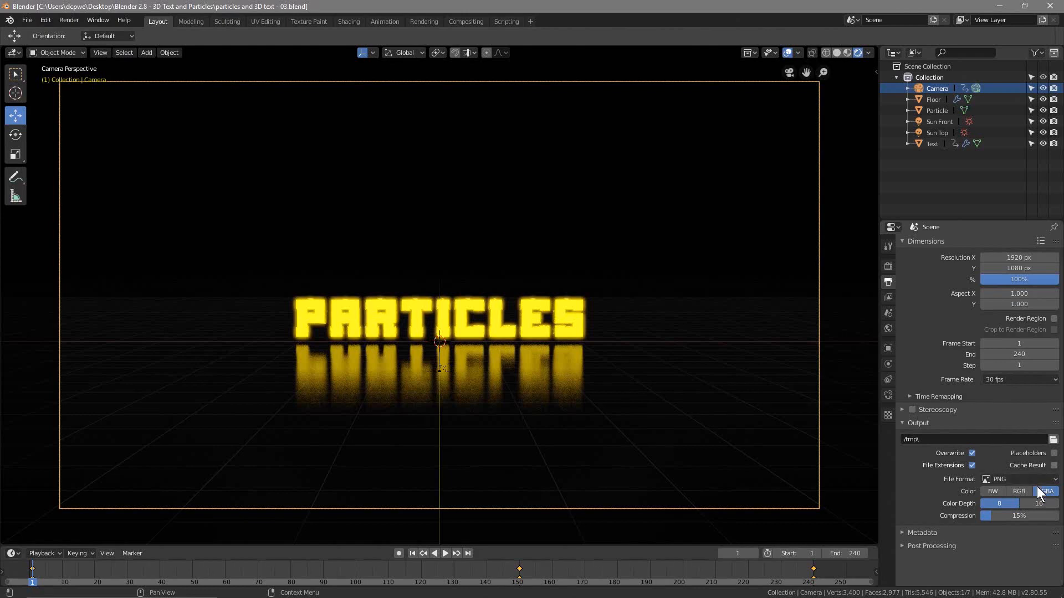
# - Set the render output to AVI JPEG in RGB, saved in the desktop folder Blender 2.8 - 3D Text and Particles
pyautogui.click(1019, 480)
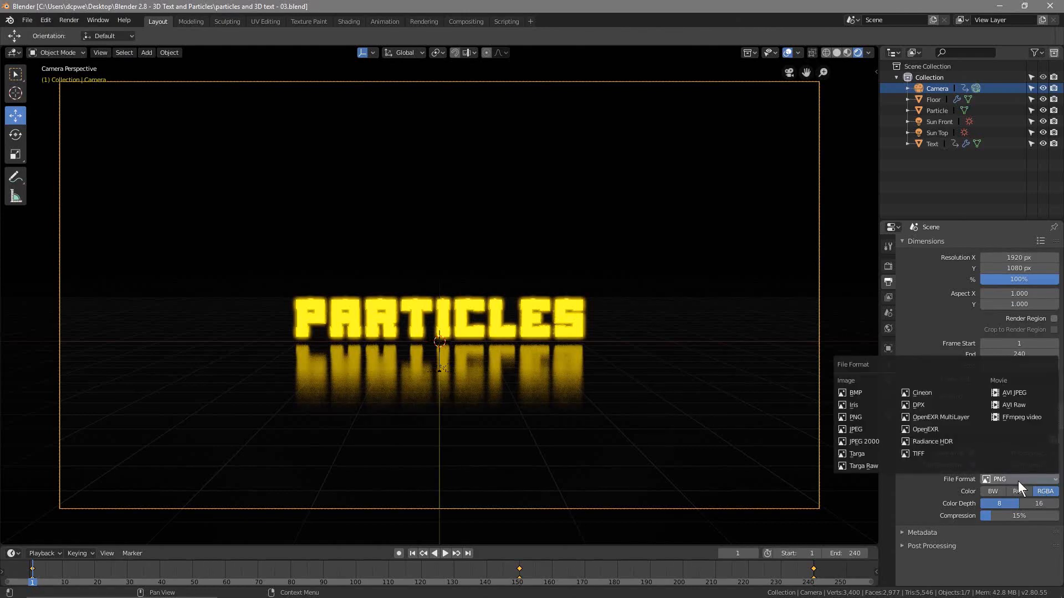
pyautogui.click(1019, 392)
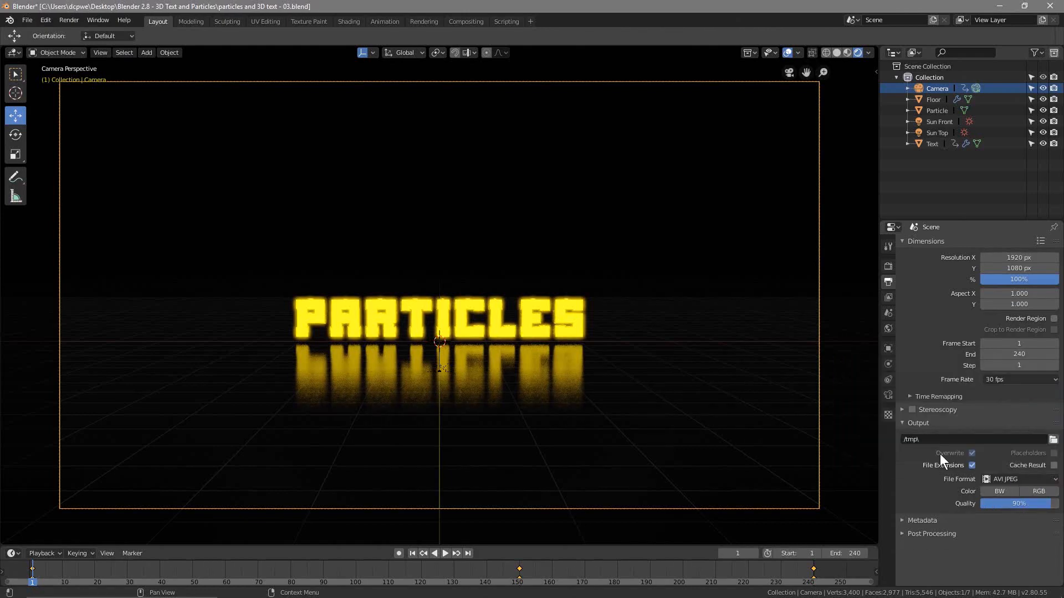
pyautogui.click(1041, 492)
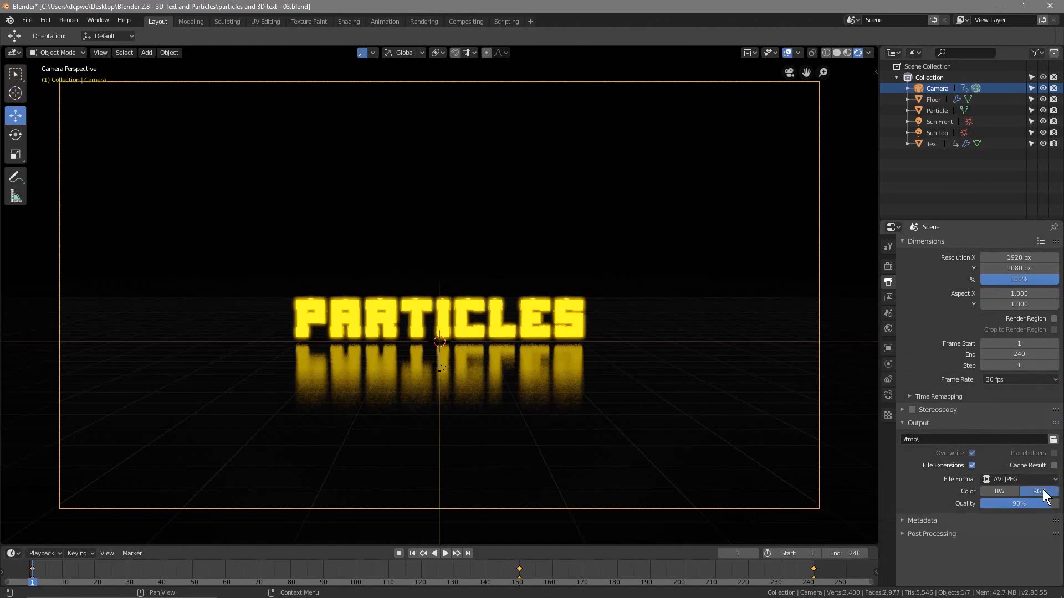
pyautogui.click(1053, 440)
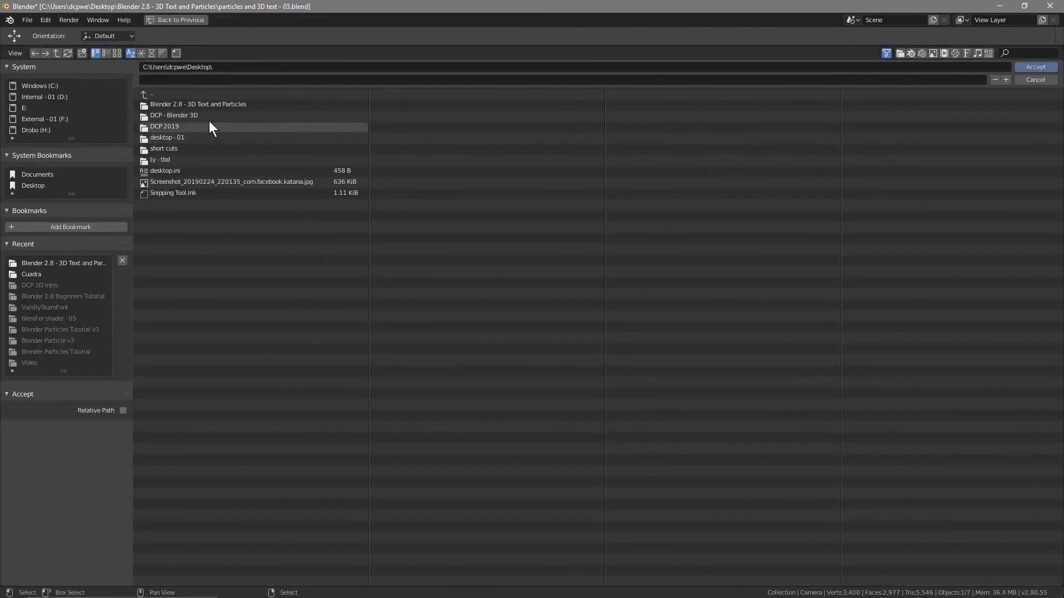
pyautogui.click(217, 105)
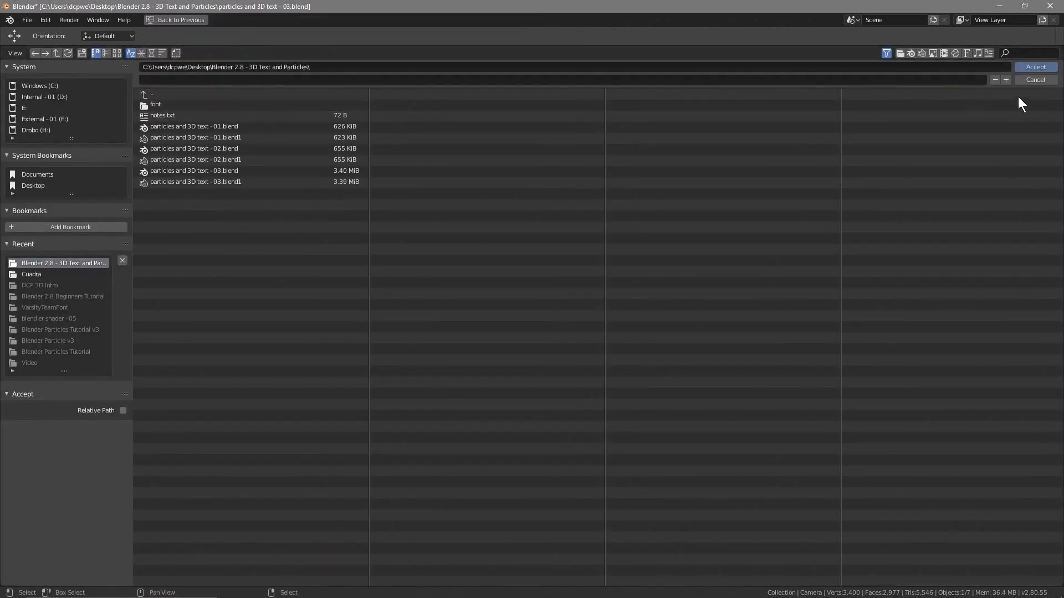
pyautogui.click(1035, 67)
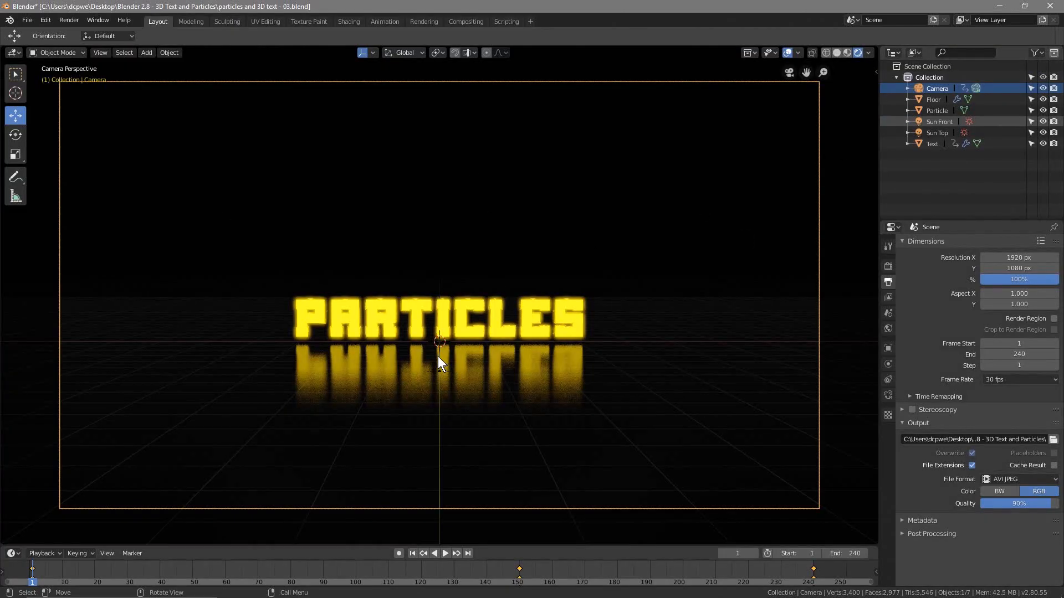
# - Render the full animation in a maximized render window and close that window when frame 240 is done
pyautogui.click(69, 21)
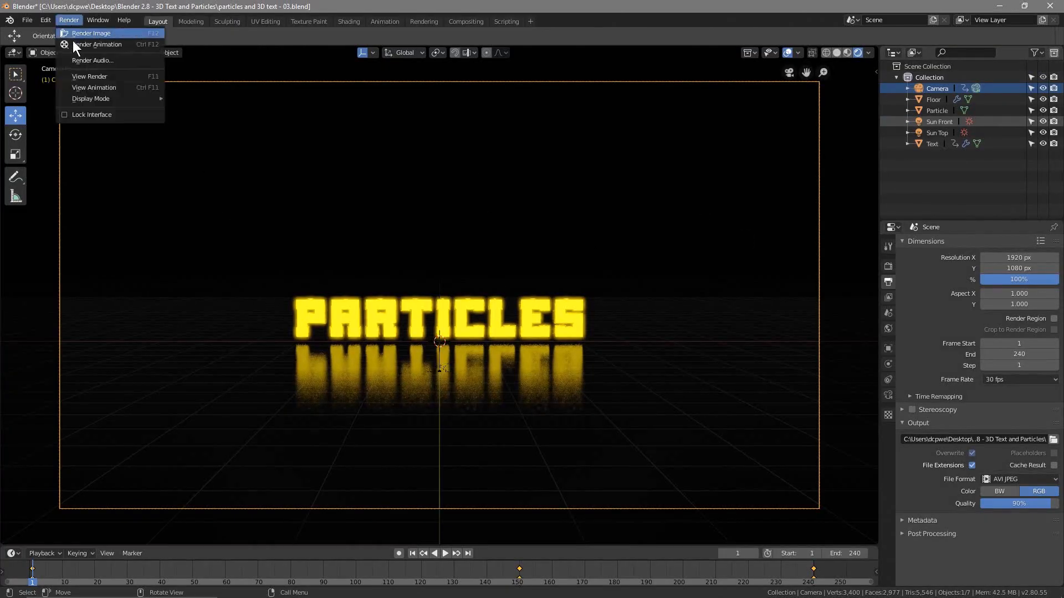
pyautogui.click(102, 46)
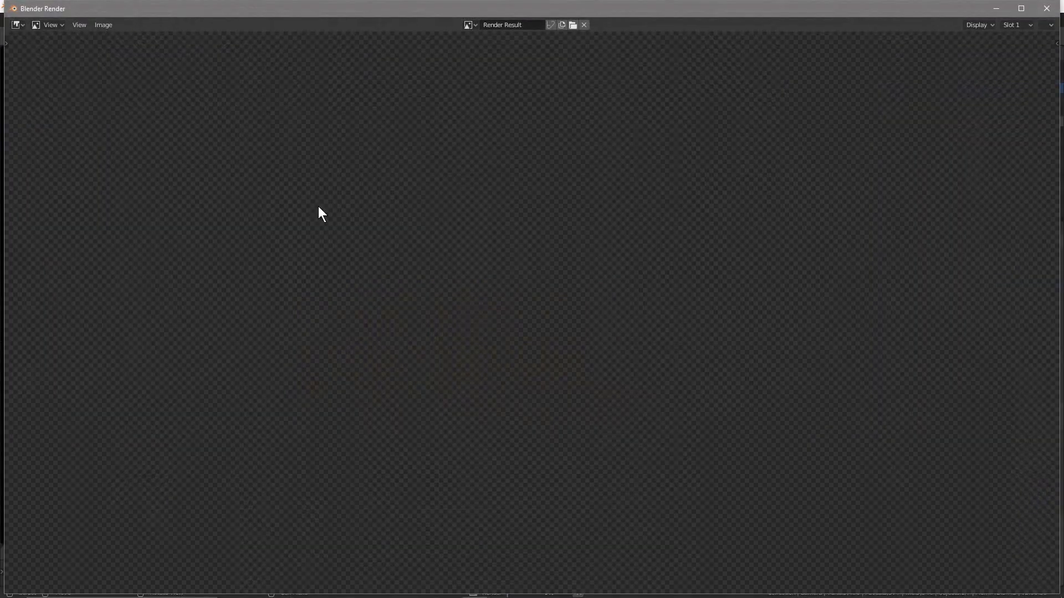
pyautogui.click(1020, 11)
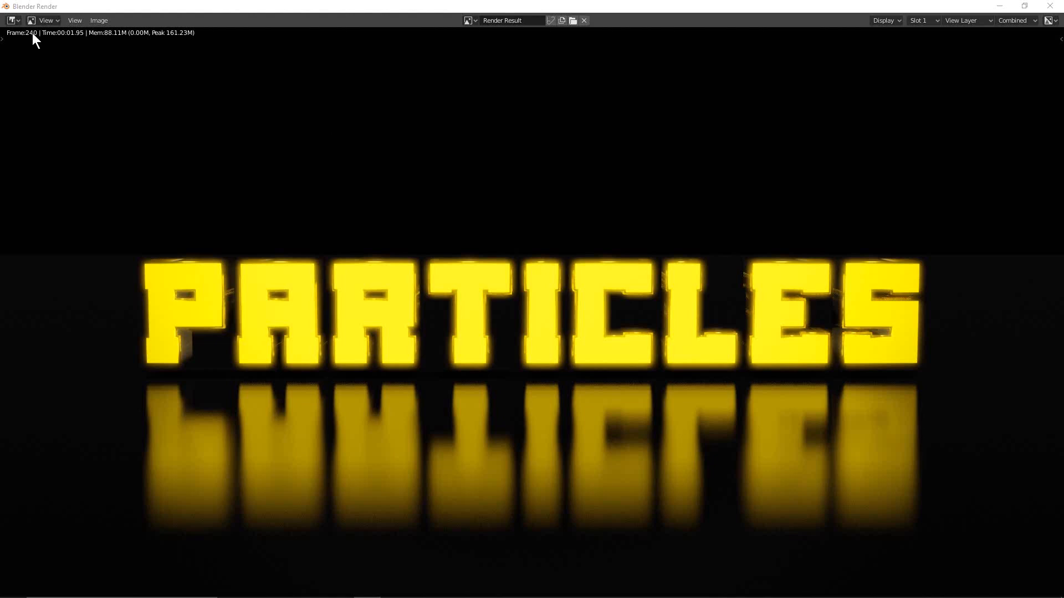
pyautogui.click(1050, 7)
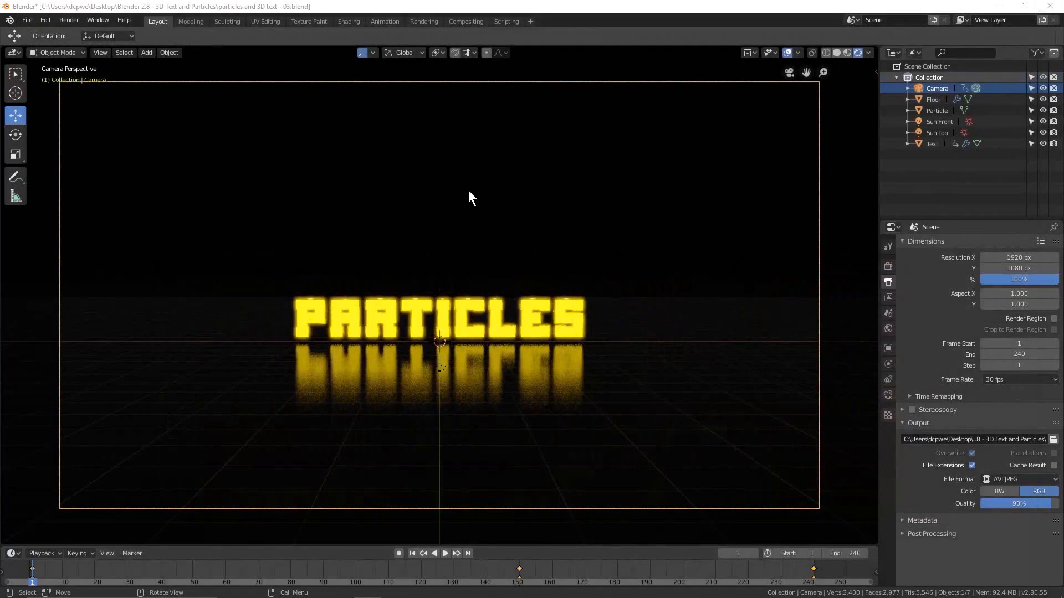
pyautogui.click(26, 20)
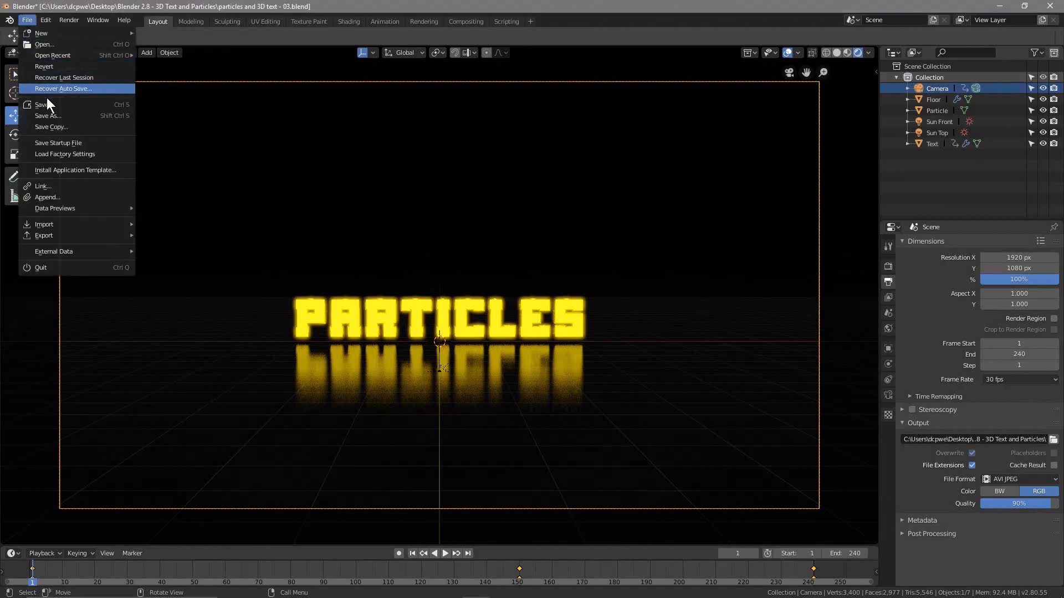
pyautogui.click(46, 97)
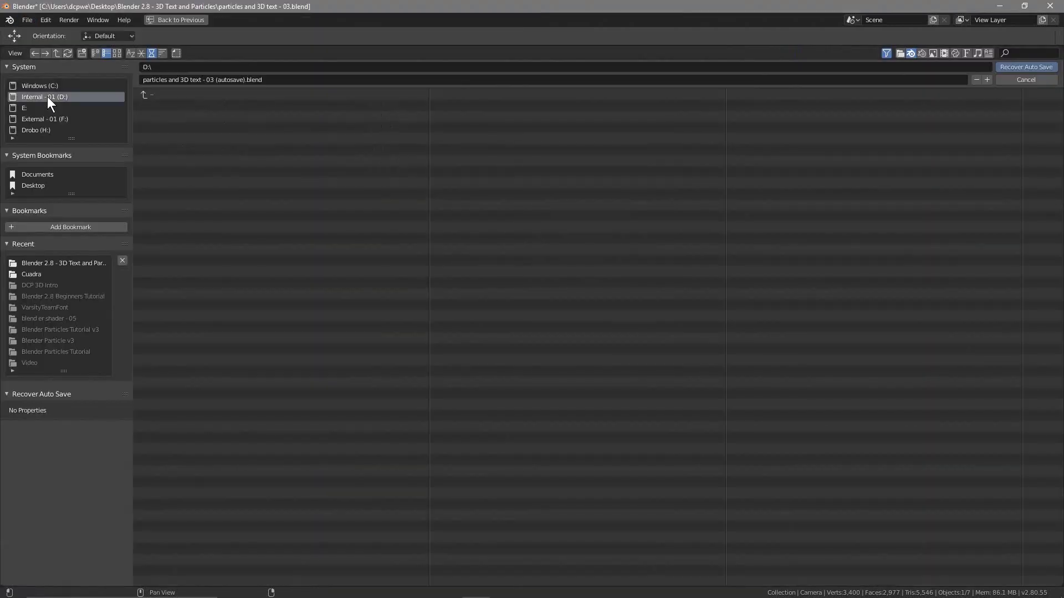
pyautogui.click(1029, 82)
# - Save the project file and close Blender
pyautogui.click(27, 20)
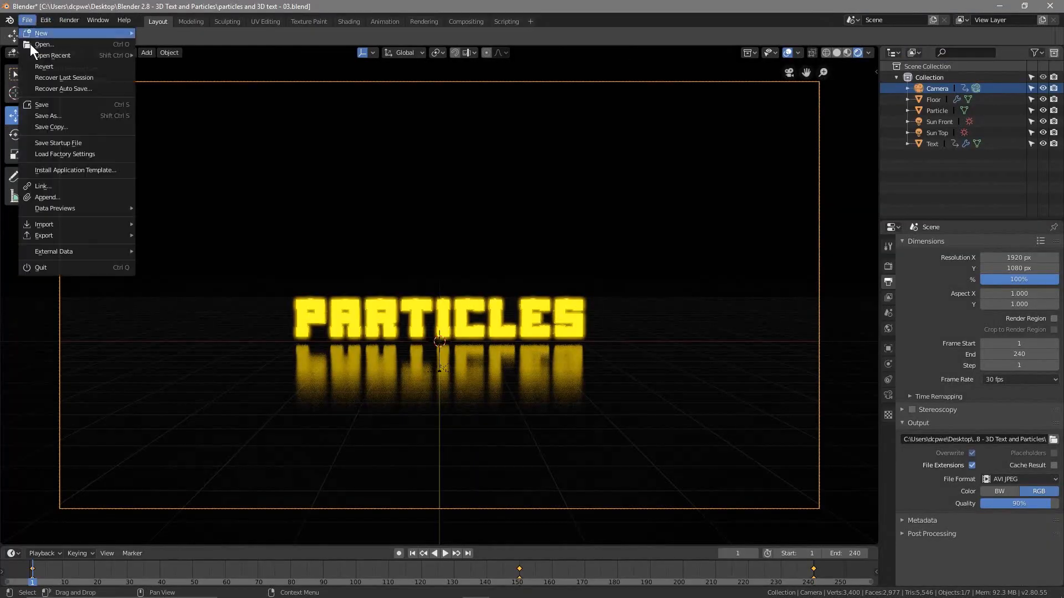
pyautogui.click(42, 105)
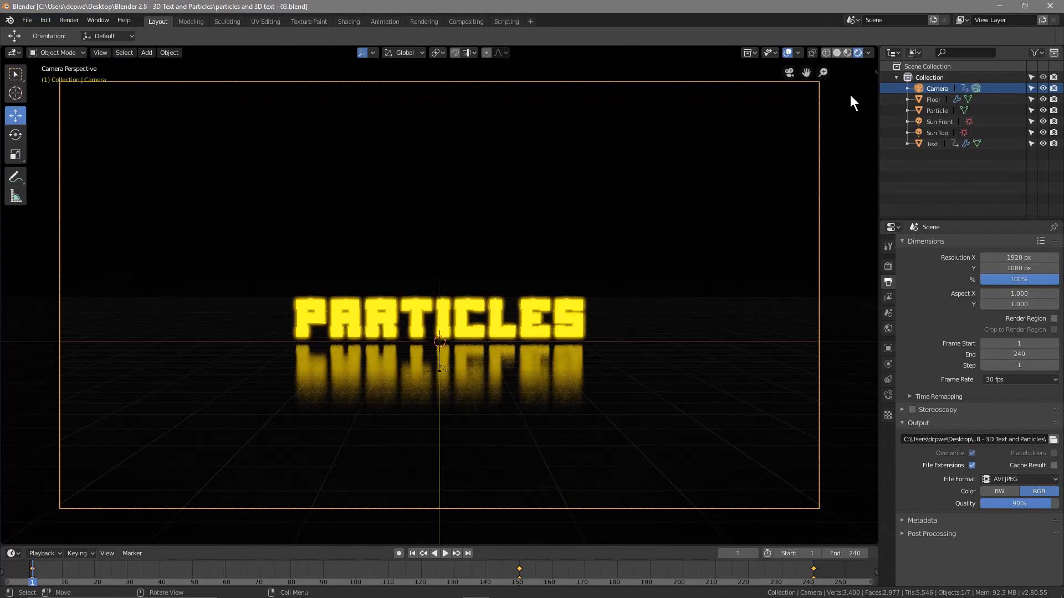
pyautogui.click(1050, 6)
# - Open the project folder from the desktop and play the rendered video 0001-0240.avi with Repeat turned on
pyautogui.doubleClick(1030, 21)
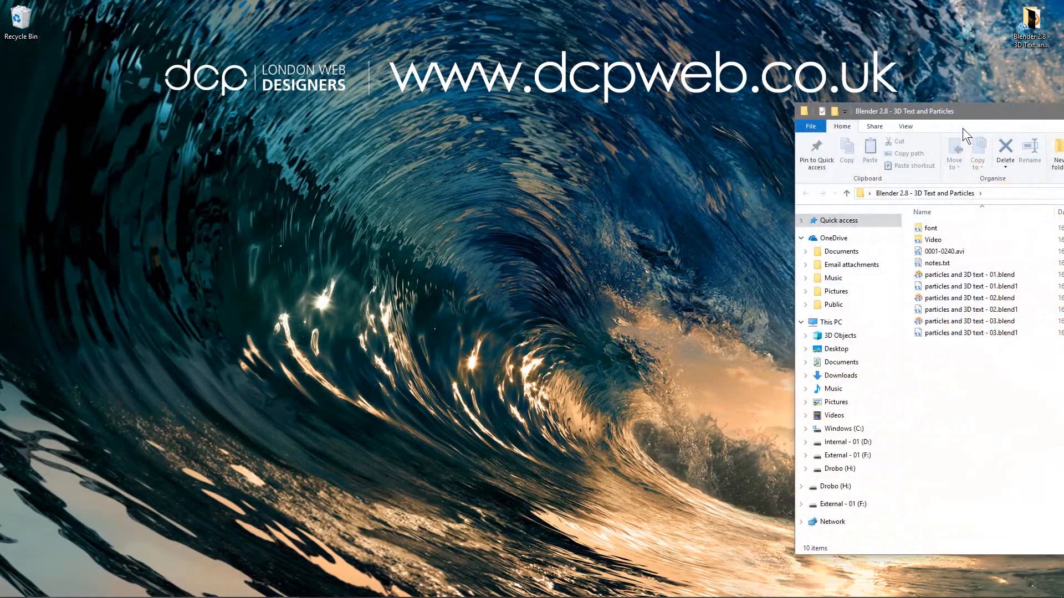
pyautogui.moveTo(962, 128); pyautogui.dragTo(291, 93)
pyautogui.click(299, 217)
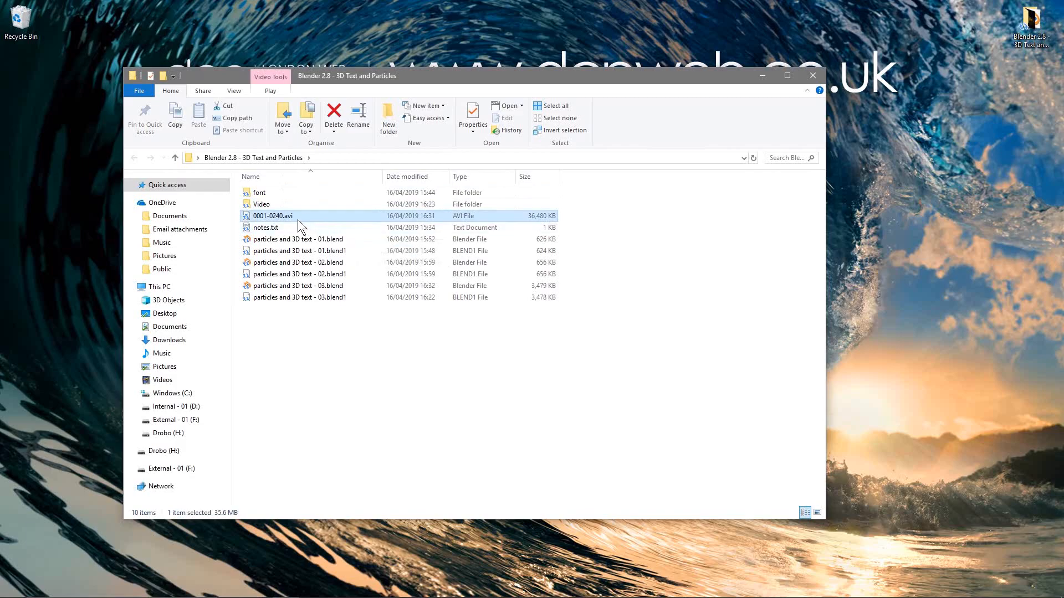
pyautogui.doubleClick(324, 217)
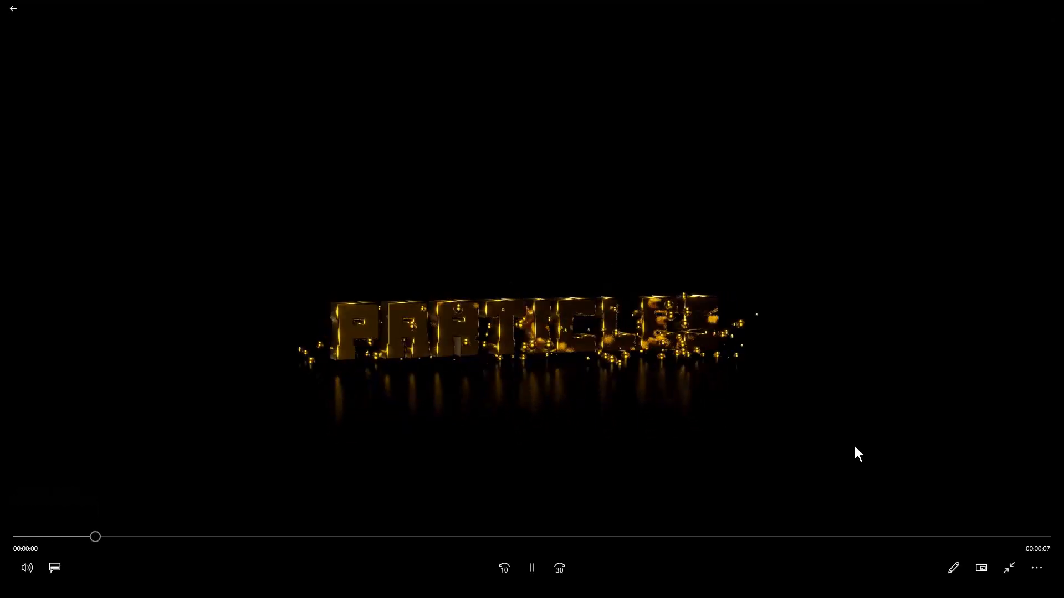
pyautogui.click(1036, 568)
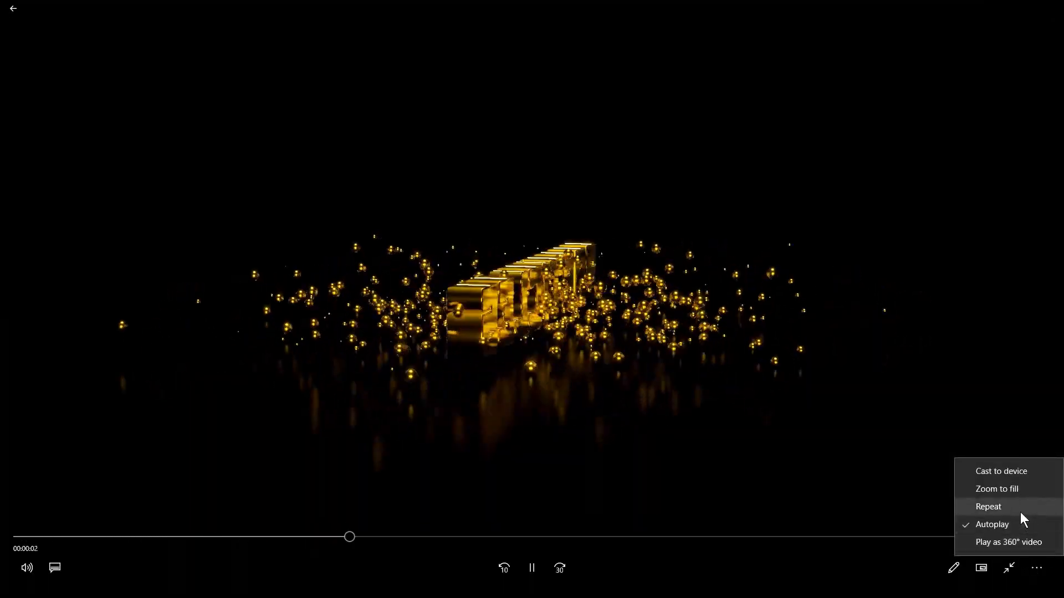
pyautogui.click(1019, 508)
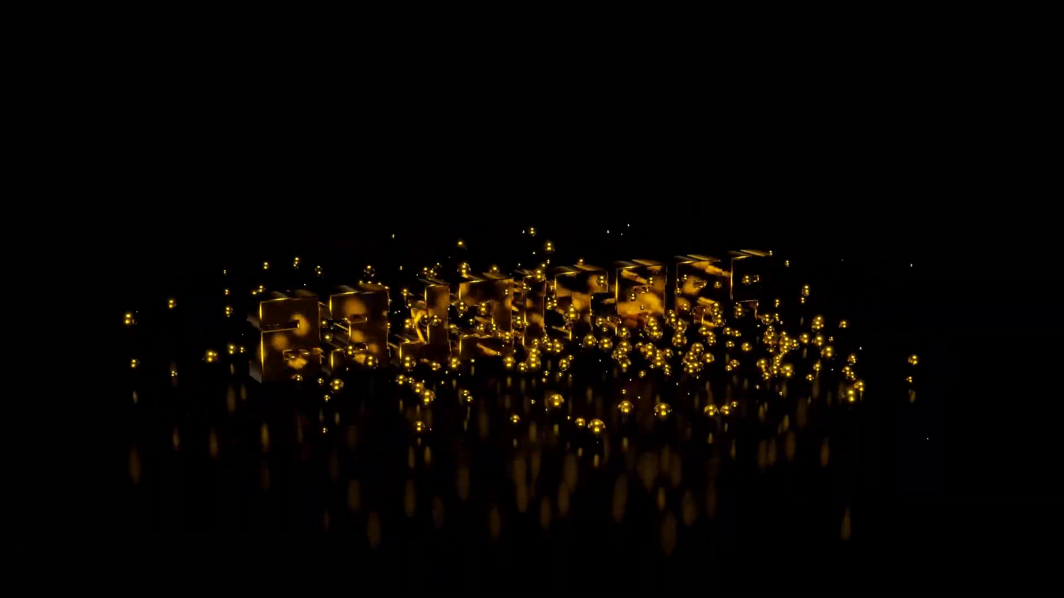